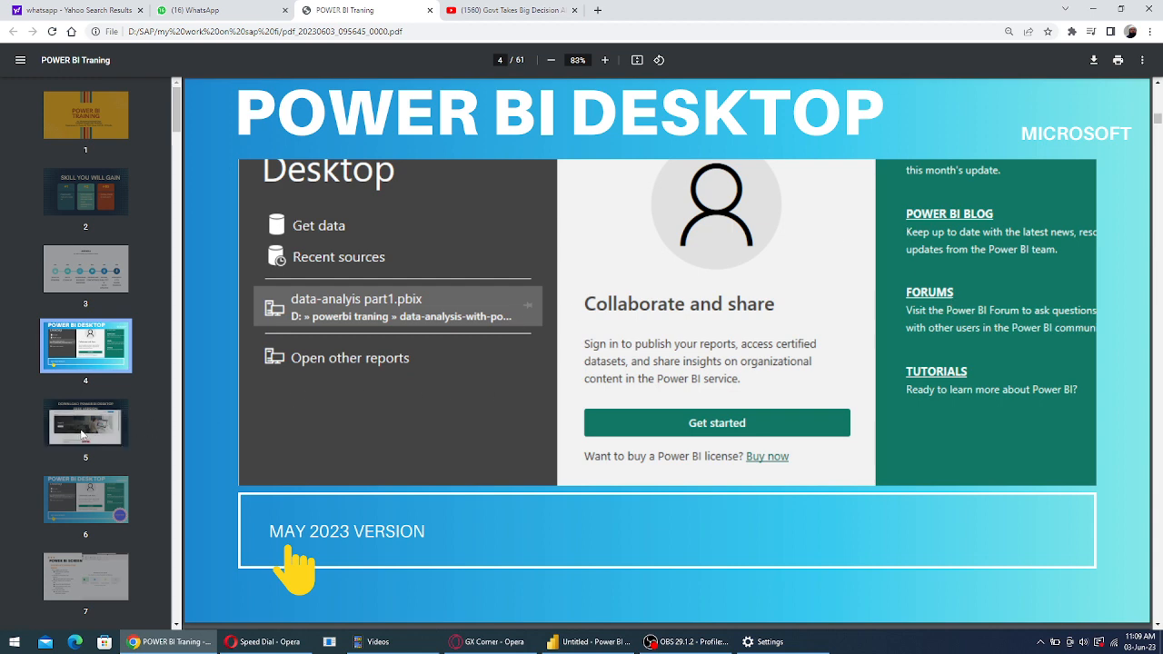
# Look through pages 5 to 7 of the training PDF, covering the free download, Power BI Online and the Power BI screen
pyautogui.click(83, 436)
pyautogui.click(89, 360)
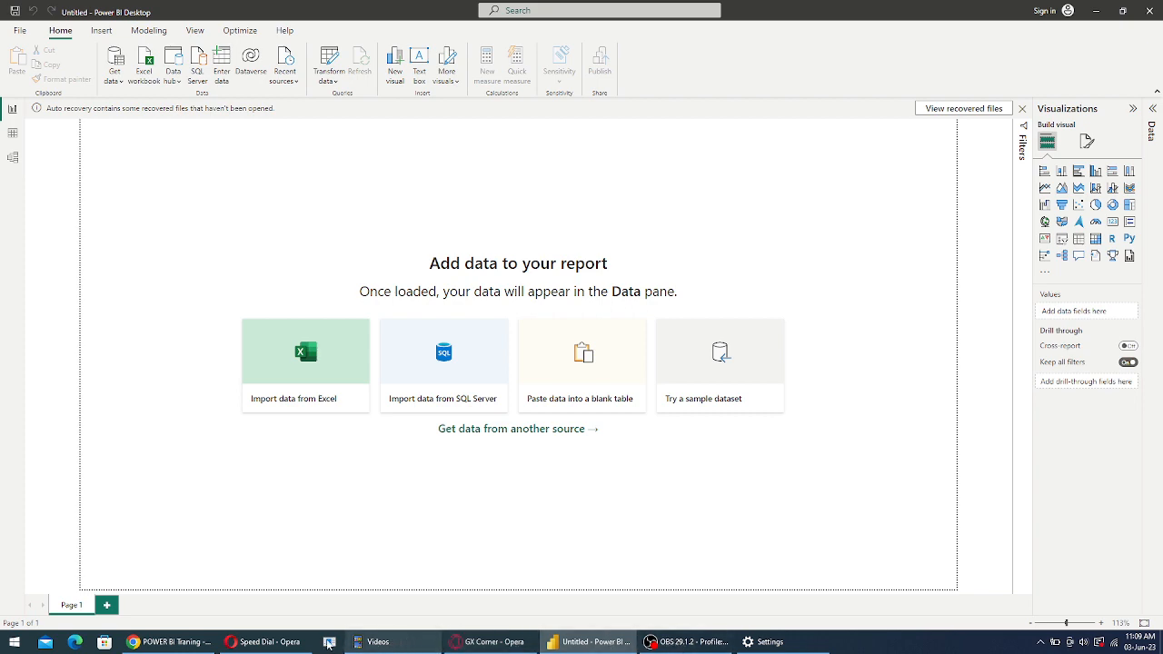
pyautogui.click(184, 644)
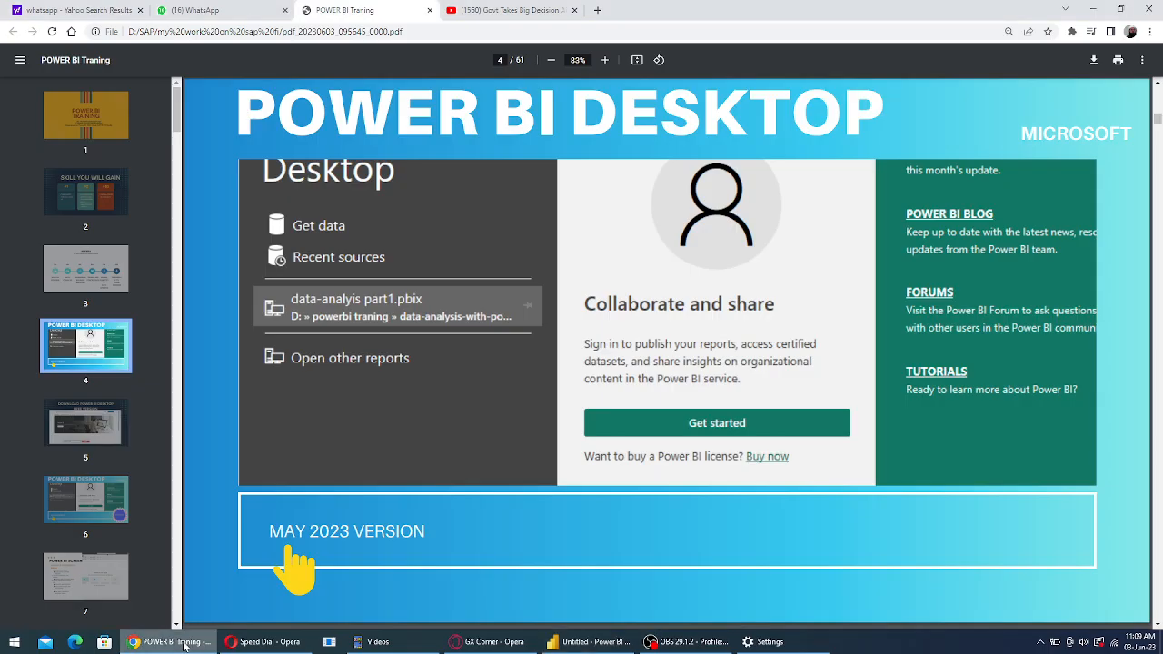
pyautogui.click(79, 439)
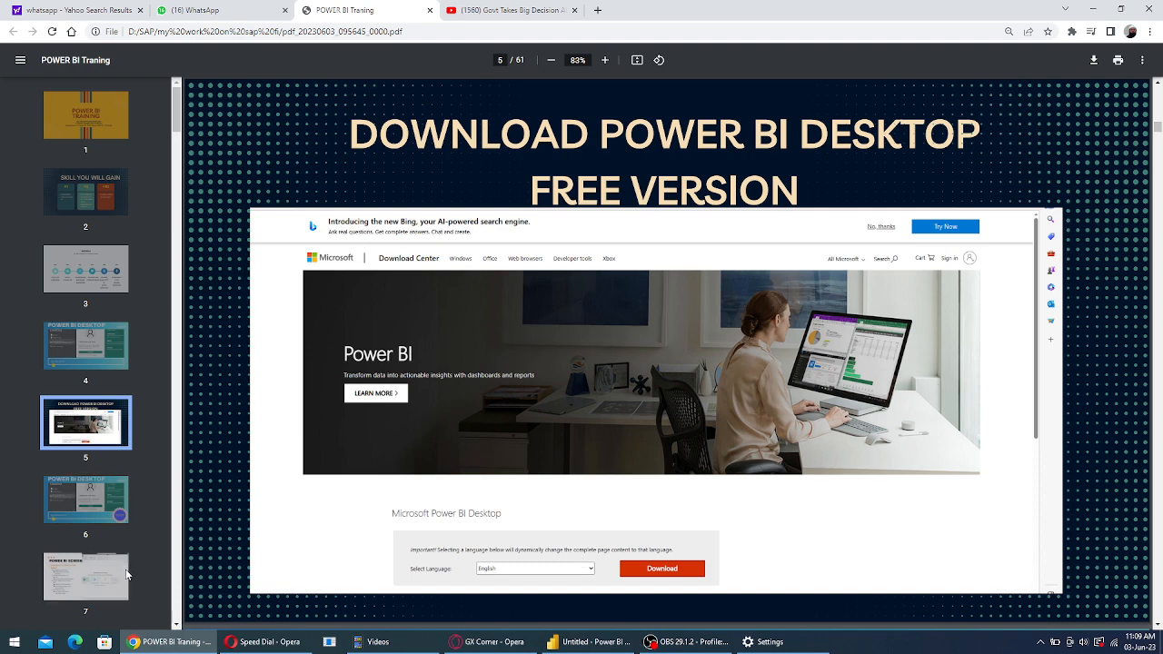
pyautogui.click(93, 506)
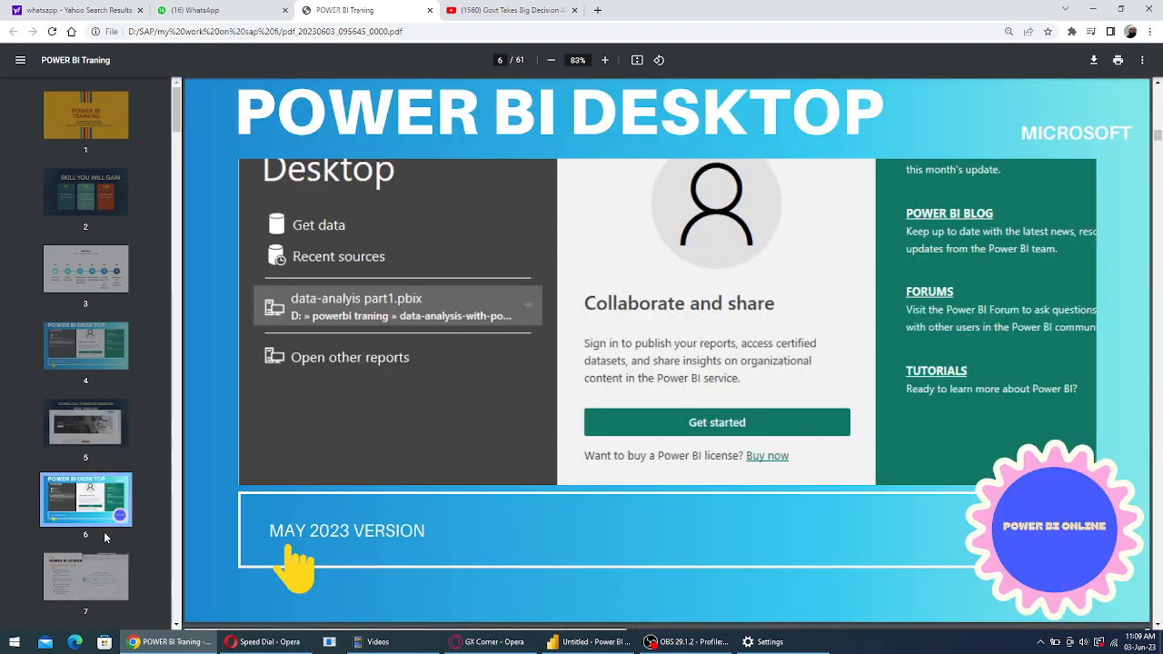
pyautogui.click(109, 577)
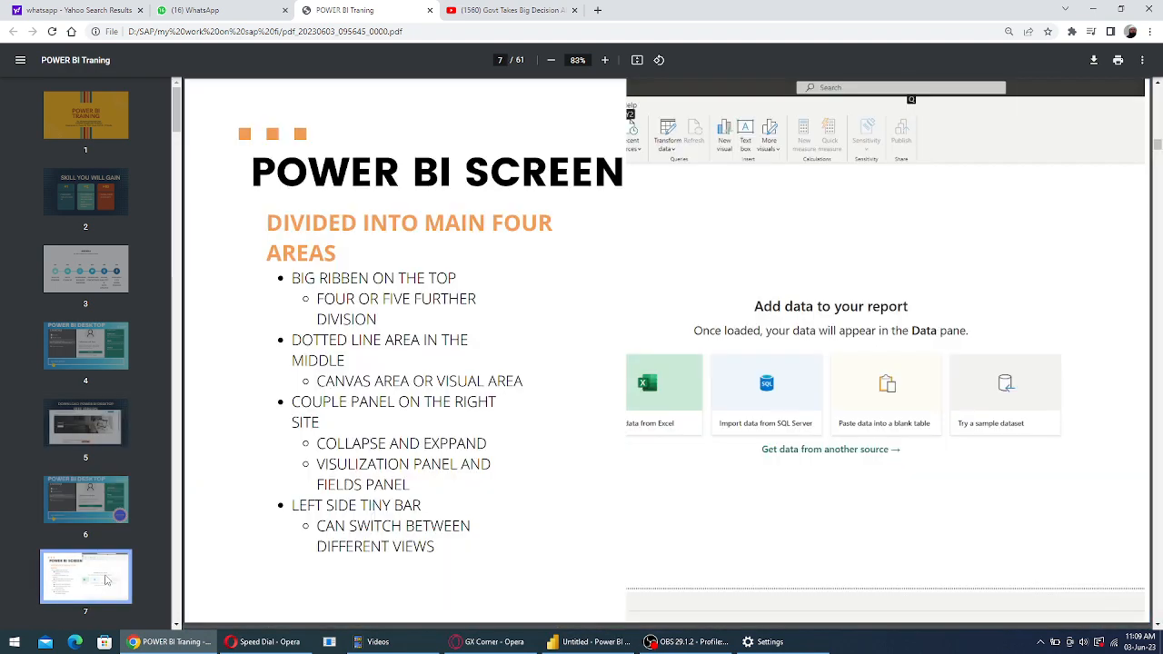
# Switch from the training PDF to Power BI Desktop and expand the Data and Filters panes
pyautogui.click(580, 644)
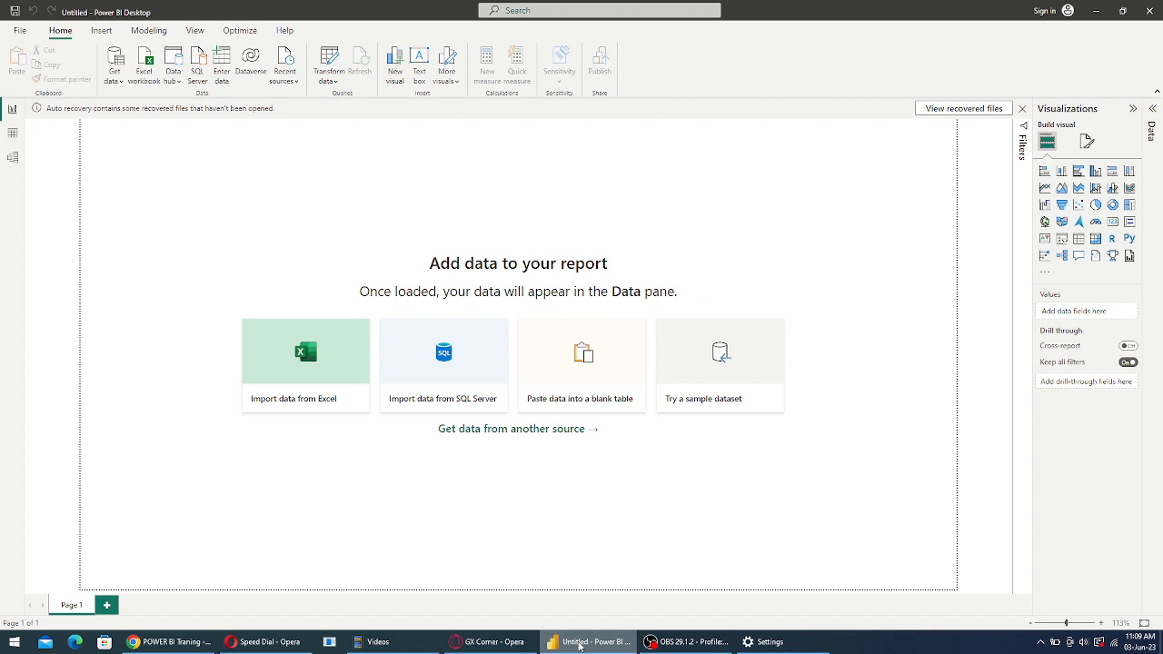
pyautogui.click(182, 642)
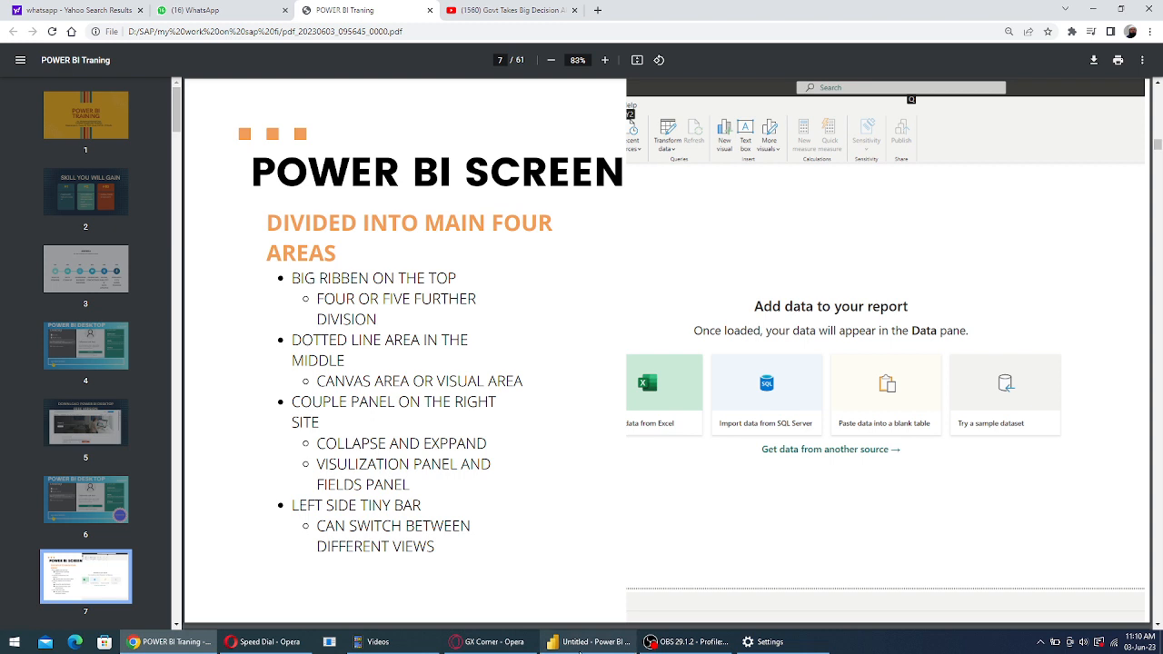
pyautogui.click(586, 642)
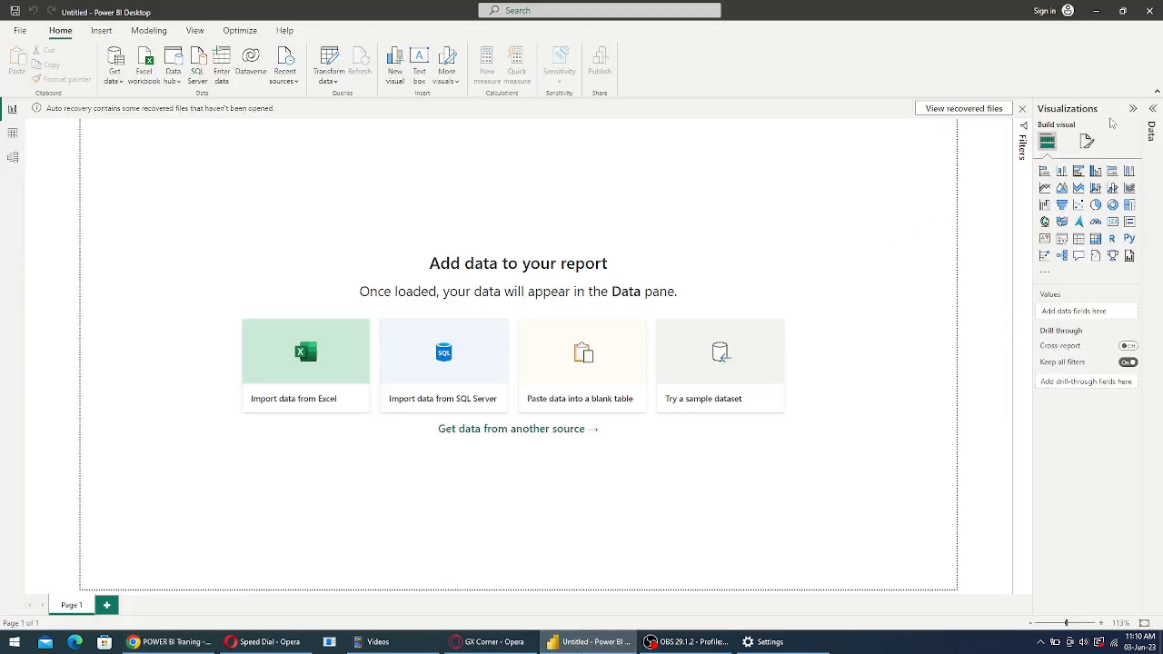
pyautogui.click(1151, 110)
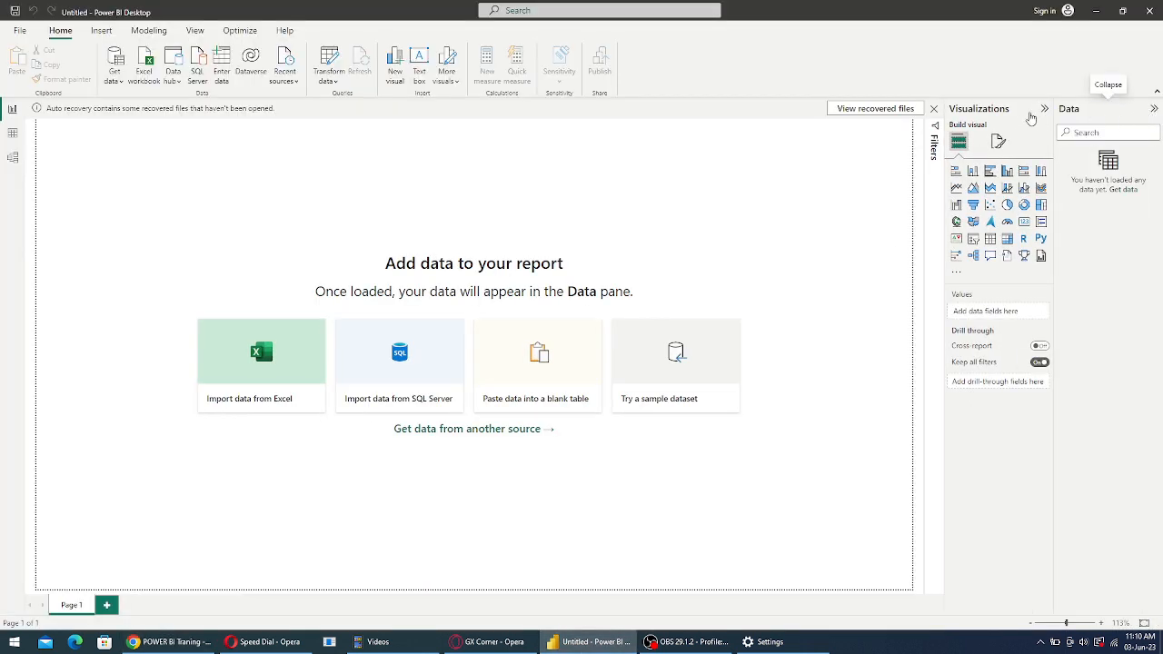
pyautogui.click(936, 144)
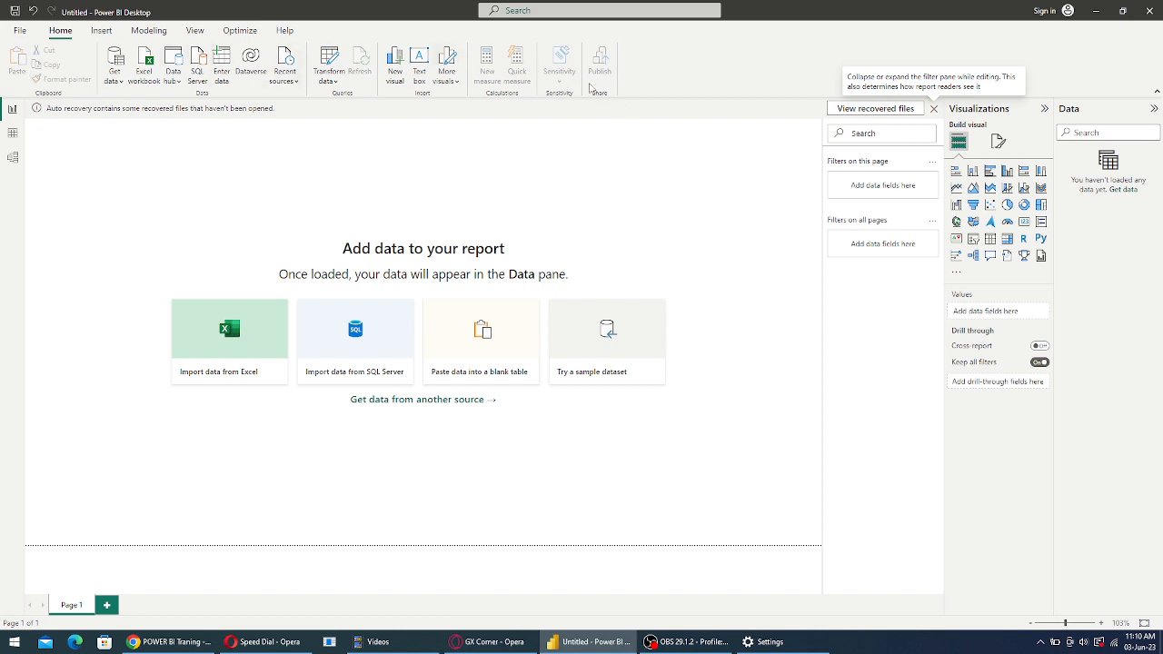
# Review the Insert, Modeling, View, Optimize and Help command groups, ending back on the Home commands
pyautogui.click(102, 33)
pyautogui.click(147, 31)
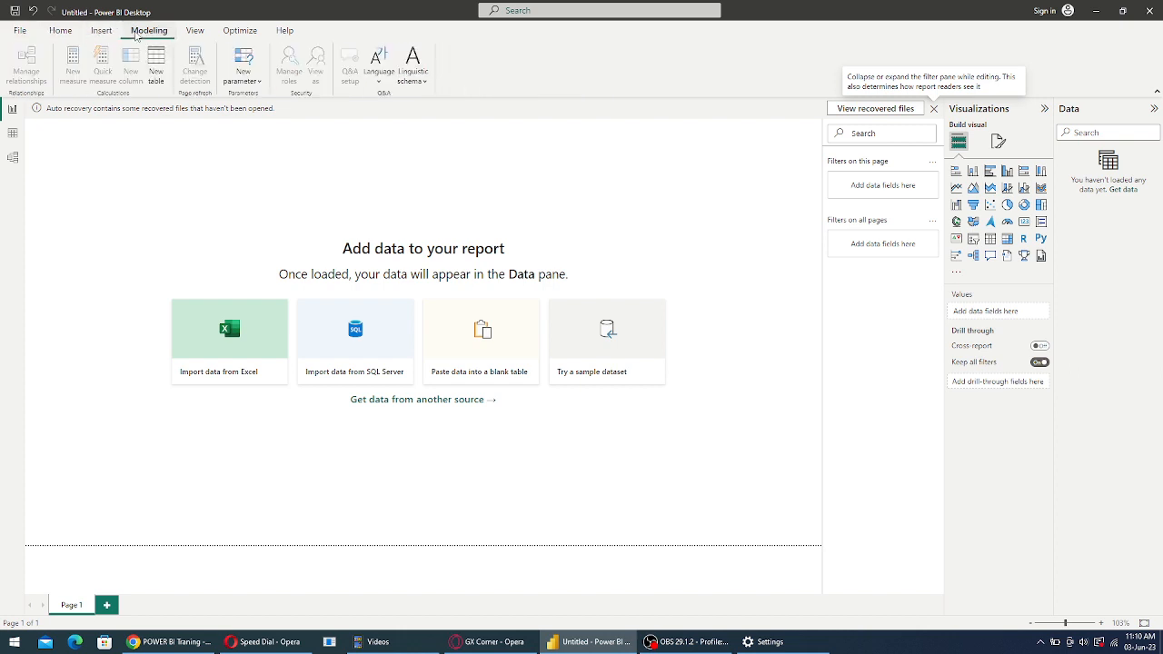
pyautogui.click(197, 33)
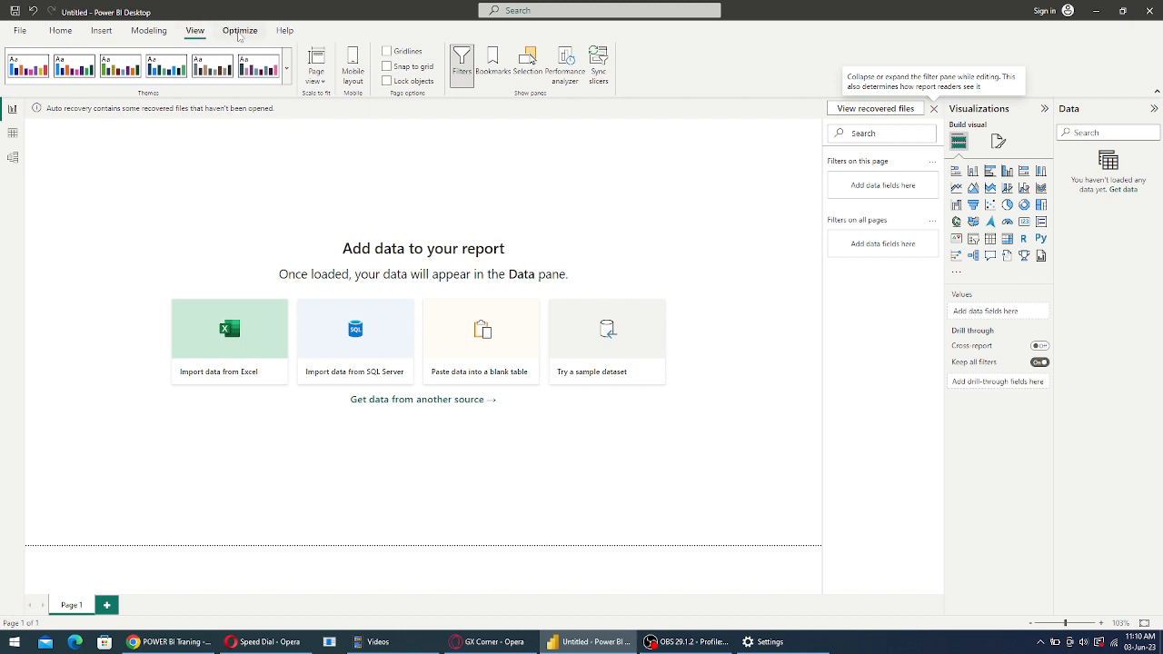
pyautogui.click(241, 34)
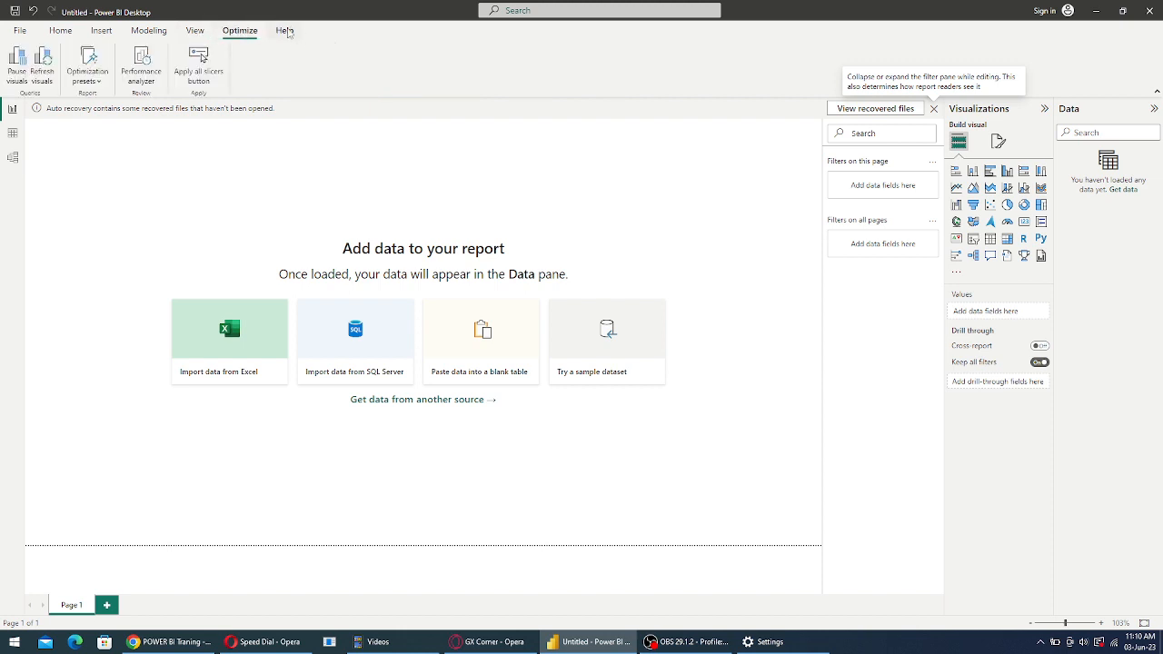
pyautogui.click(285, 32)
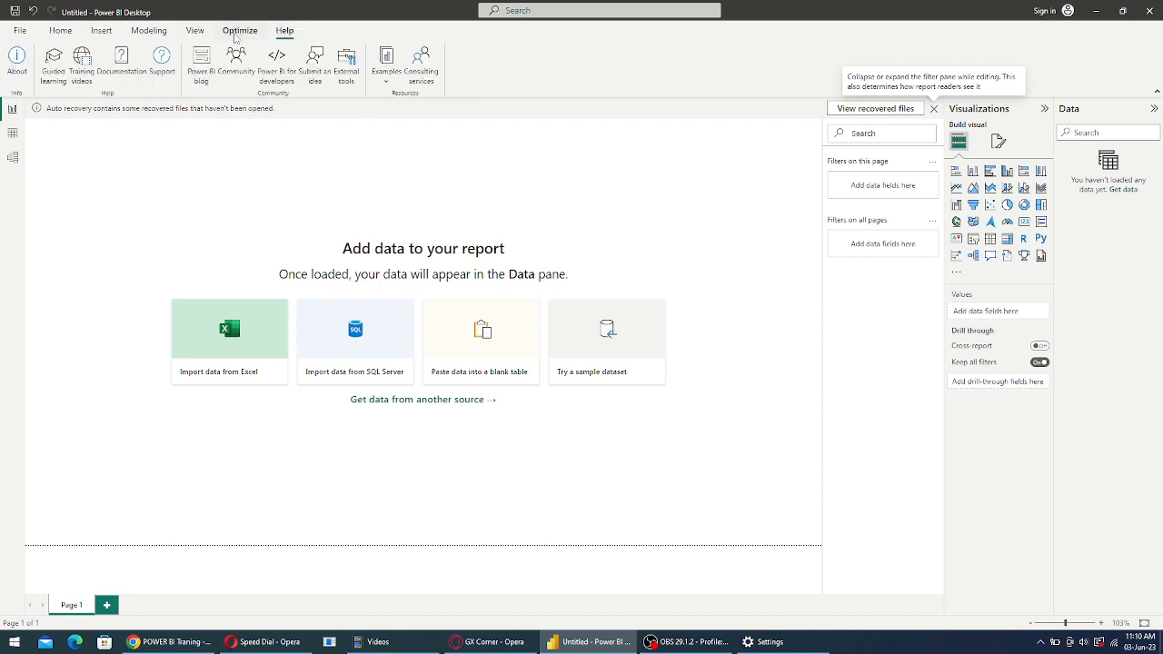
pyautogui.click(73, 33)
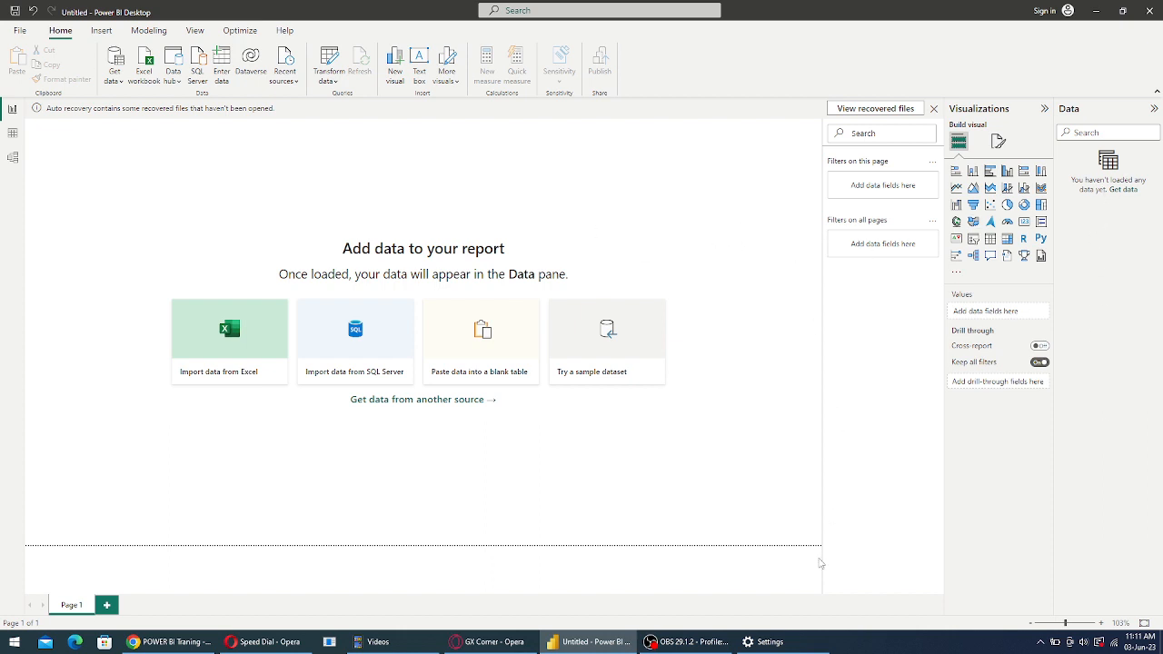
# Check the Power BI Screen slide, and in Power BI Desktop collapse the Visualizations and Data panes and re-expand Visualizations
pyautogui.click(163, 645)
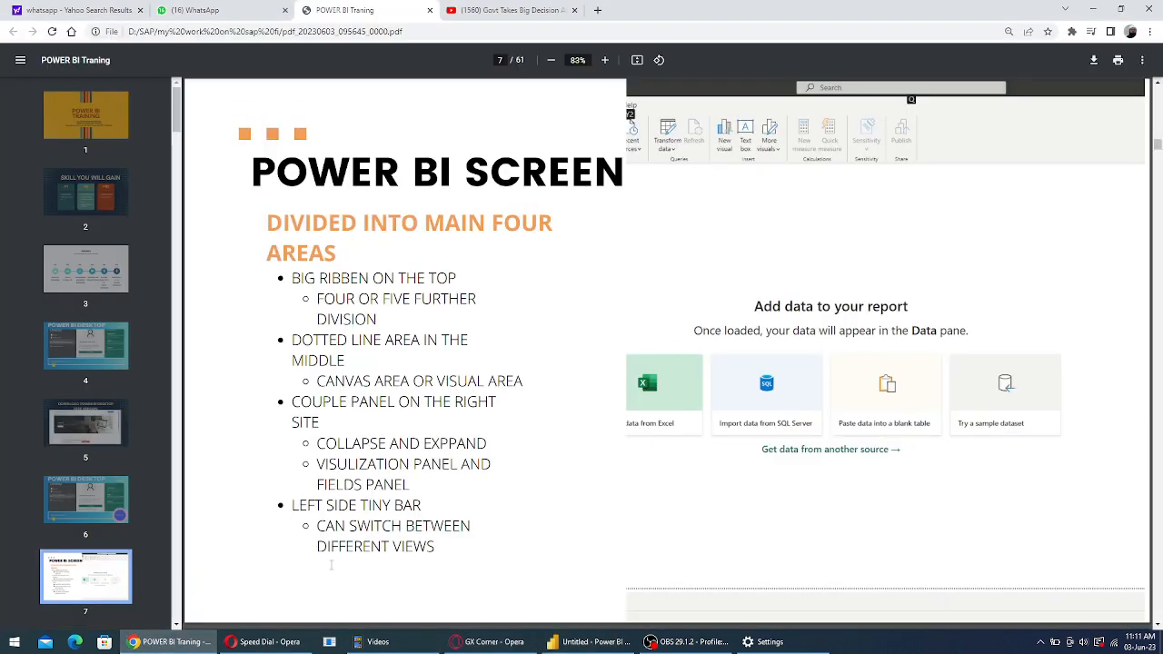
pyautogui.click(186, 643)
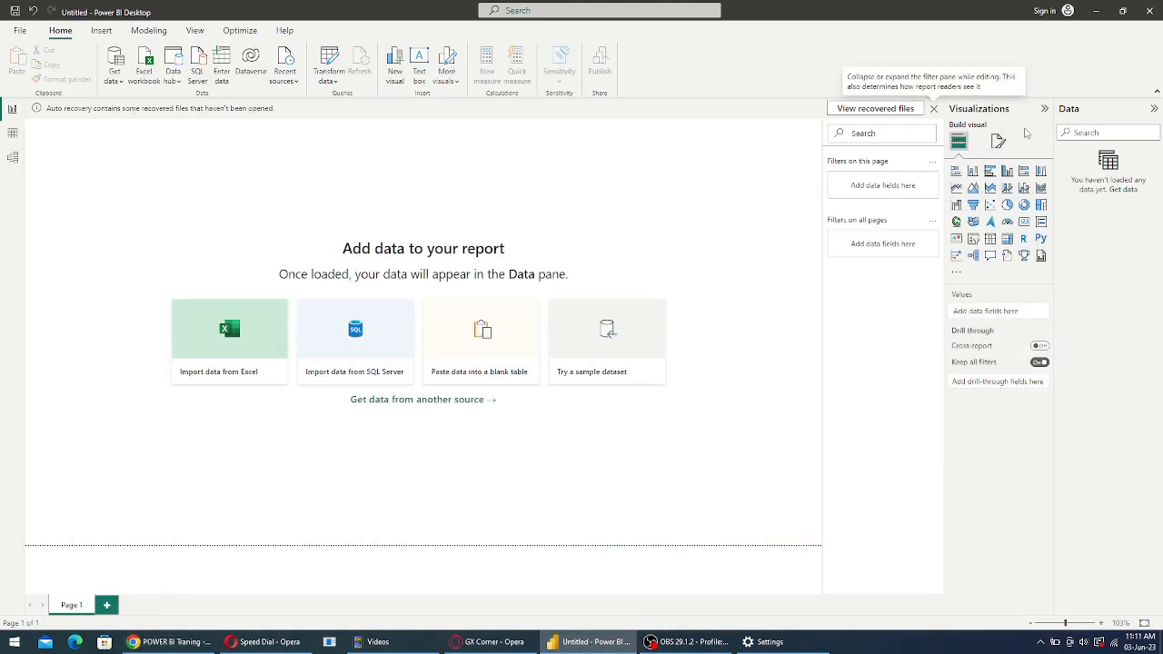
pyautogui.click(1044, 109)
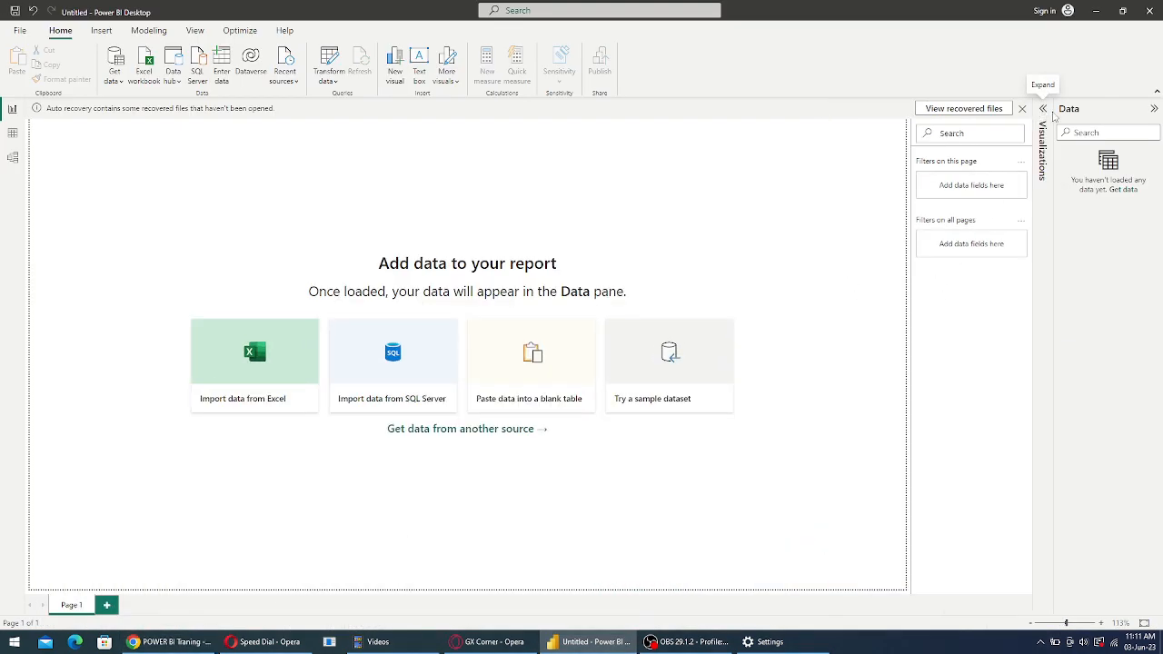
pyautogui.click(1154, 109)
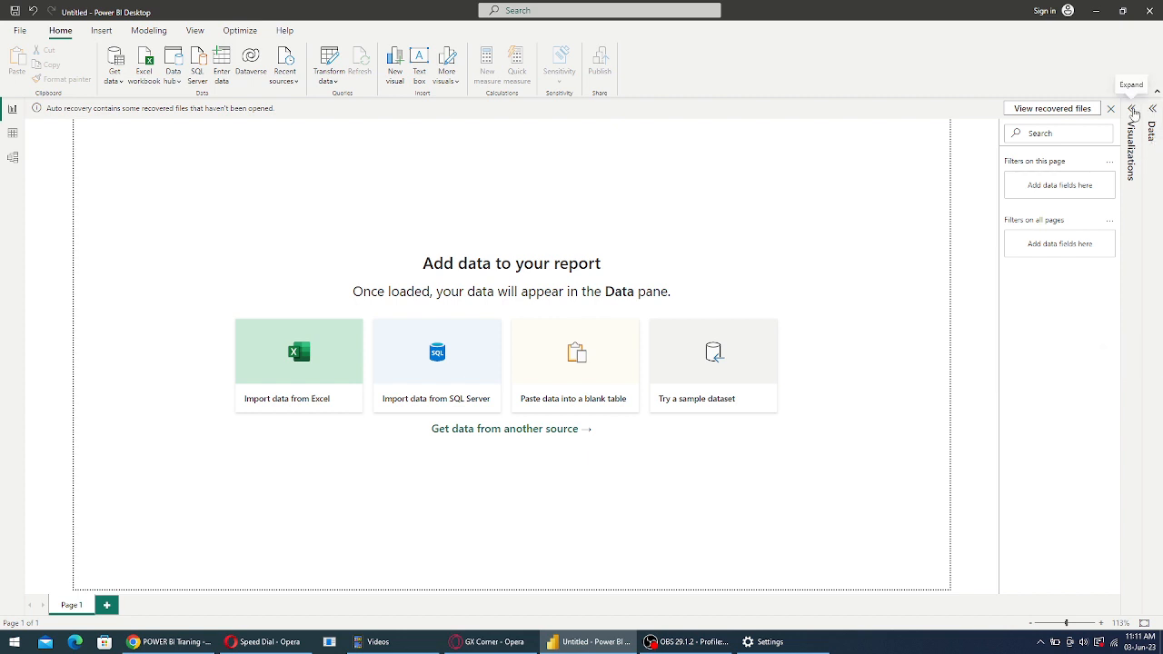
pyautogui.click(1132, 109)
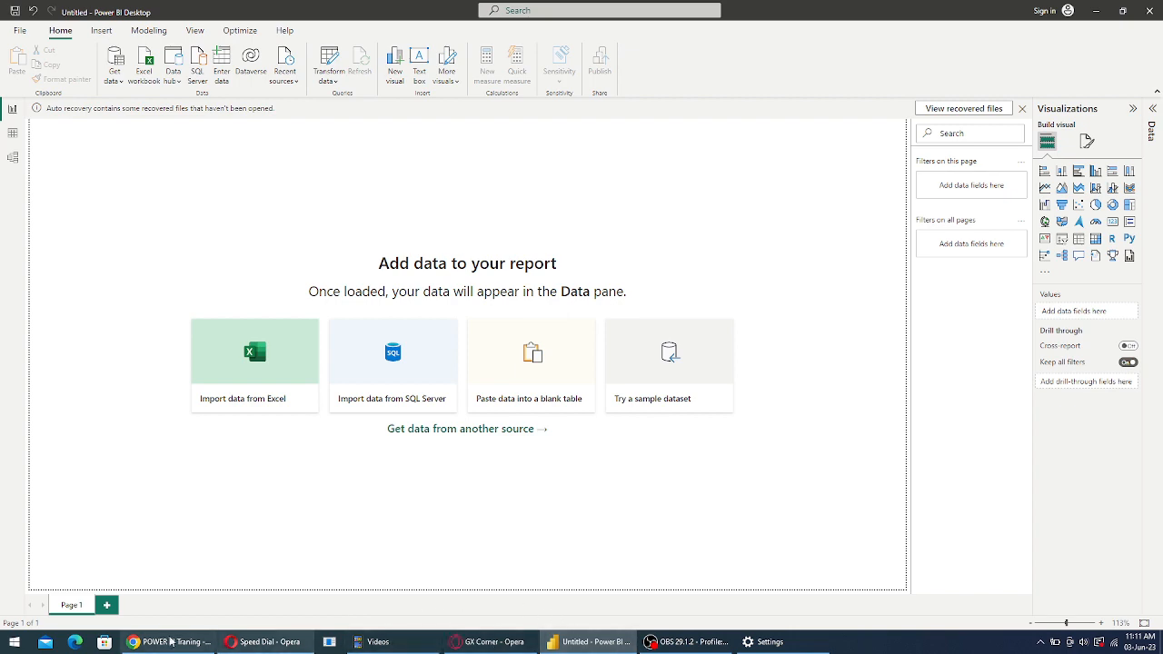
# Look at the report file's Data view and Model view, and return to the Report view
pyautogui.click(142, 643)
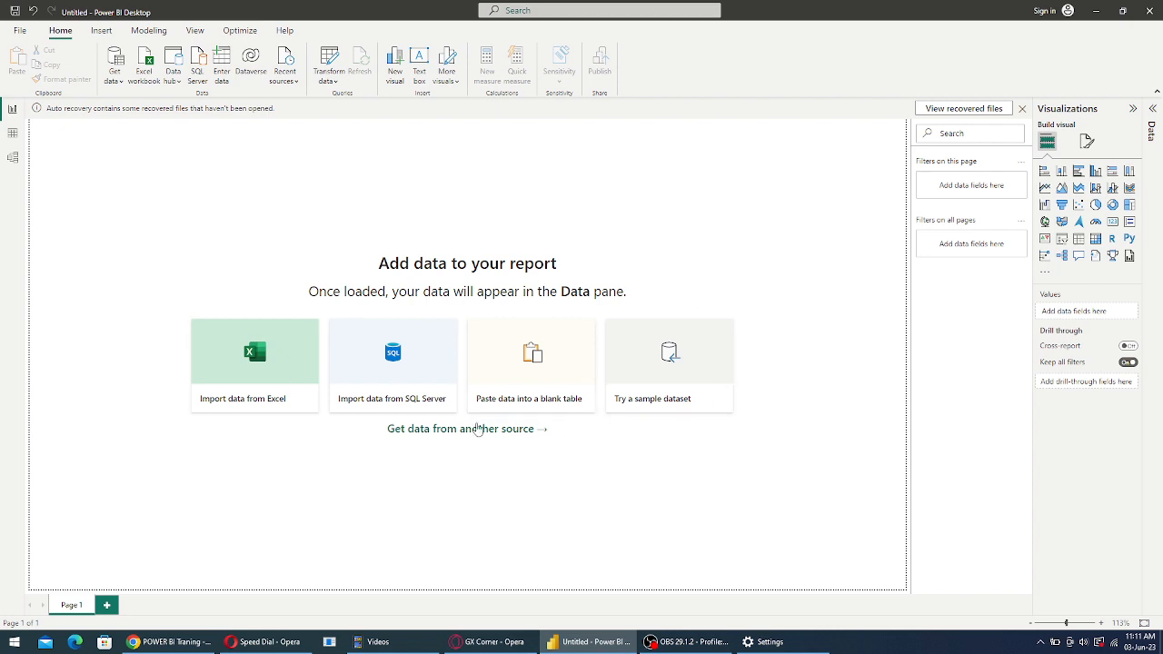
pyautogui.click(14, 139)
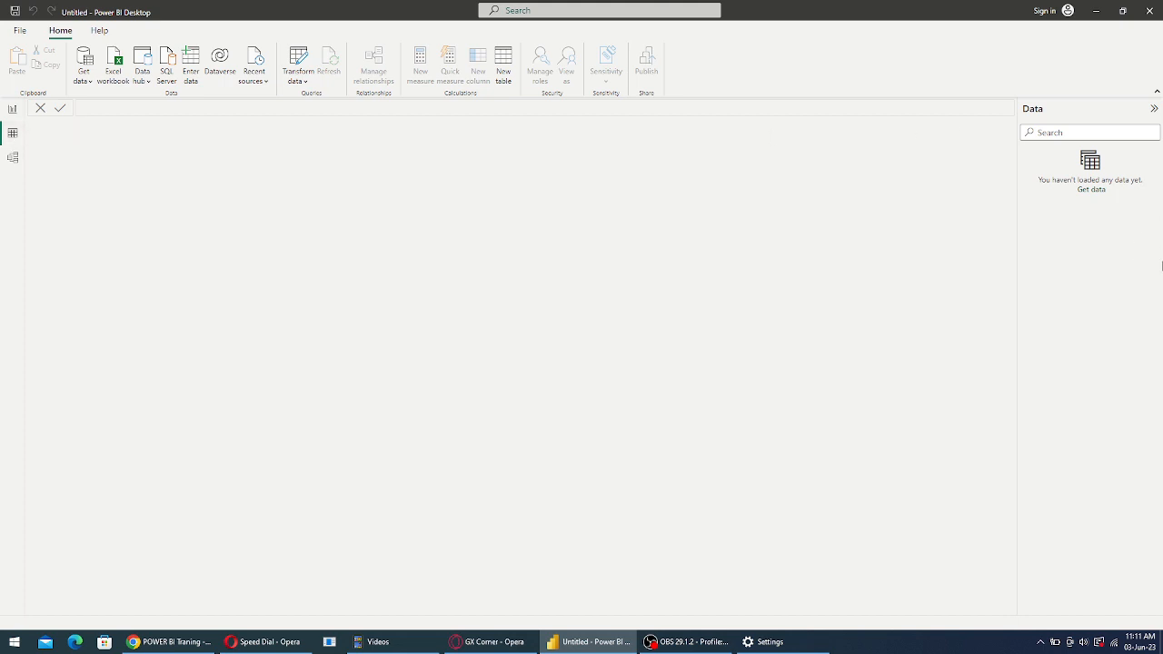
pyautogui.click(15, 162)
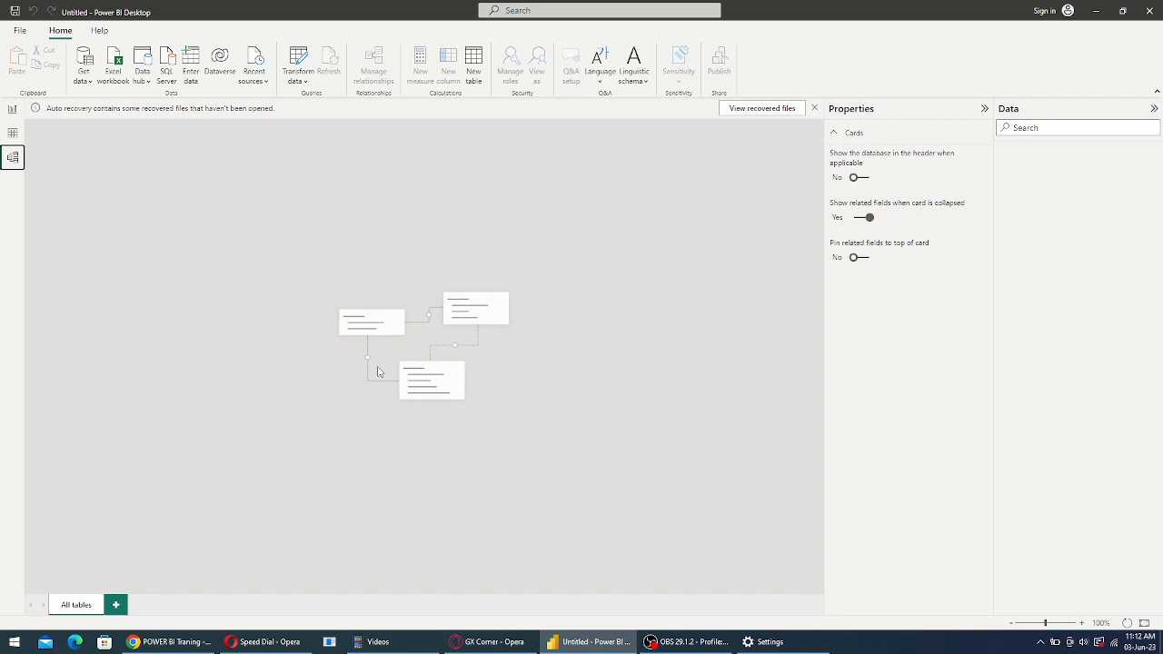
pyautogui.click(14, 132)
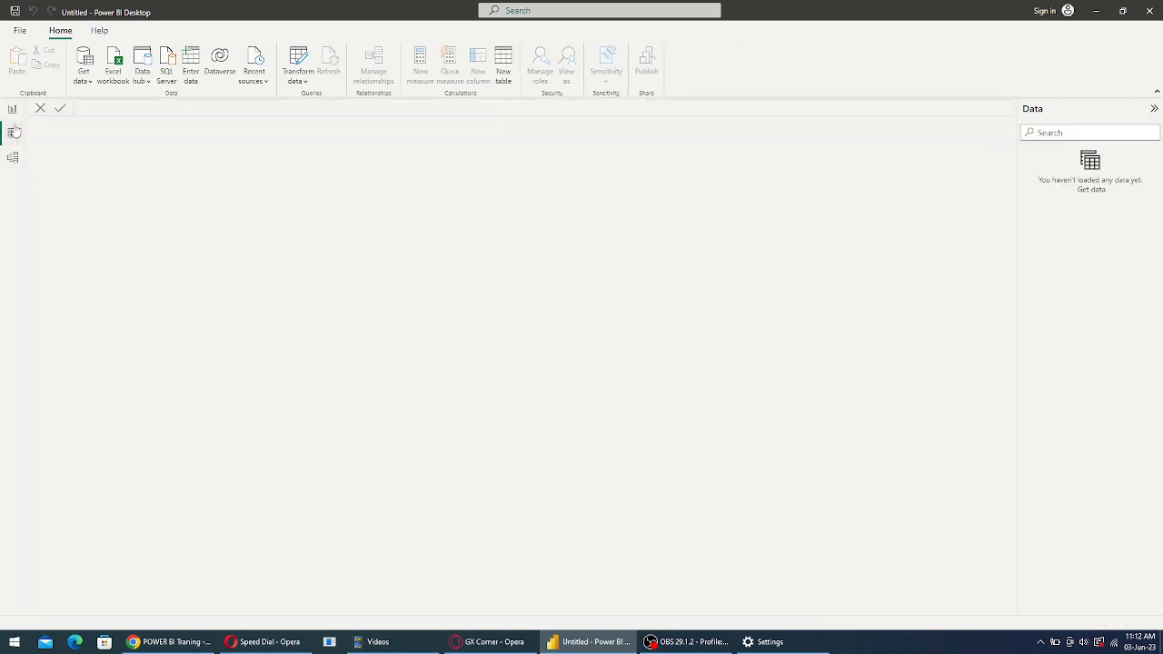
pyautogui.click(13, 110)
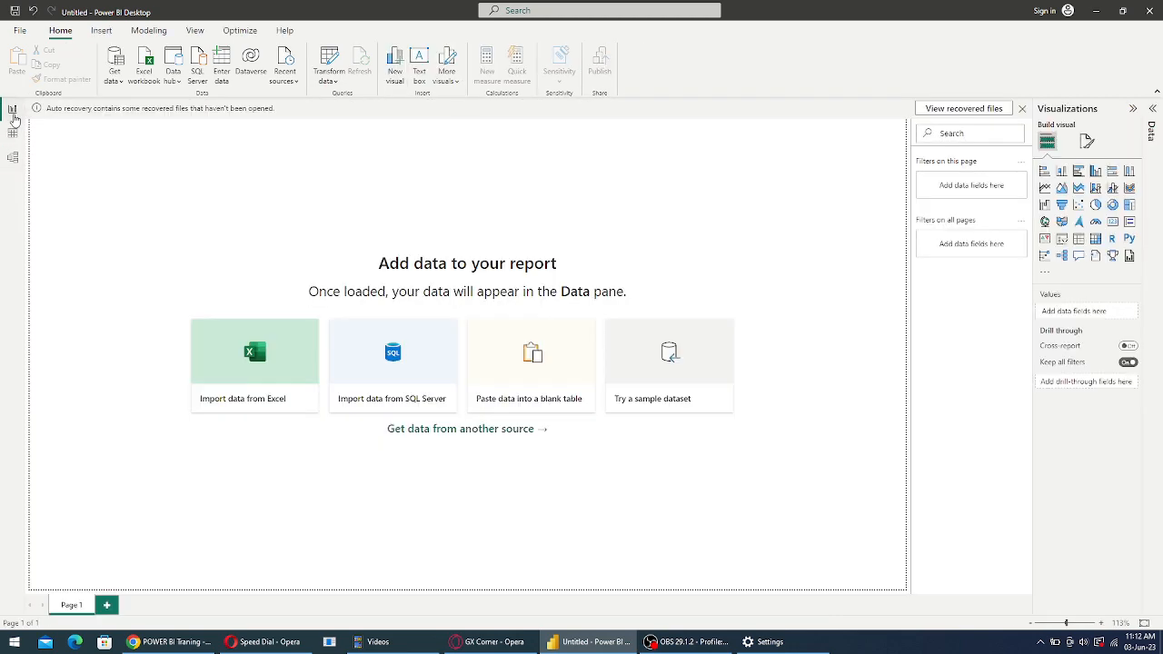
# Switch to the training PDF in Chrome and show the Getting Data slide on page 8
pyautogui.click(166, 643)
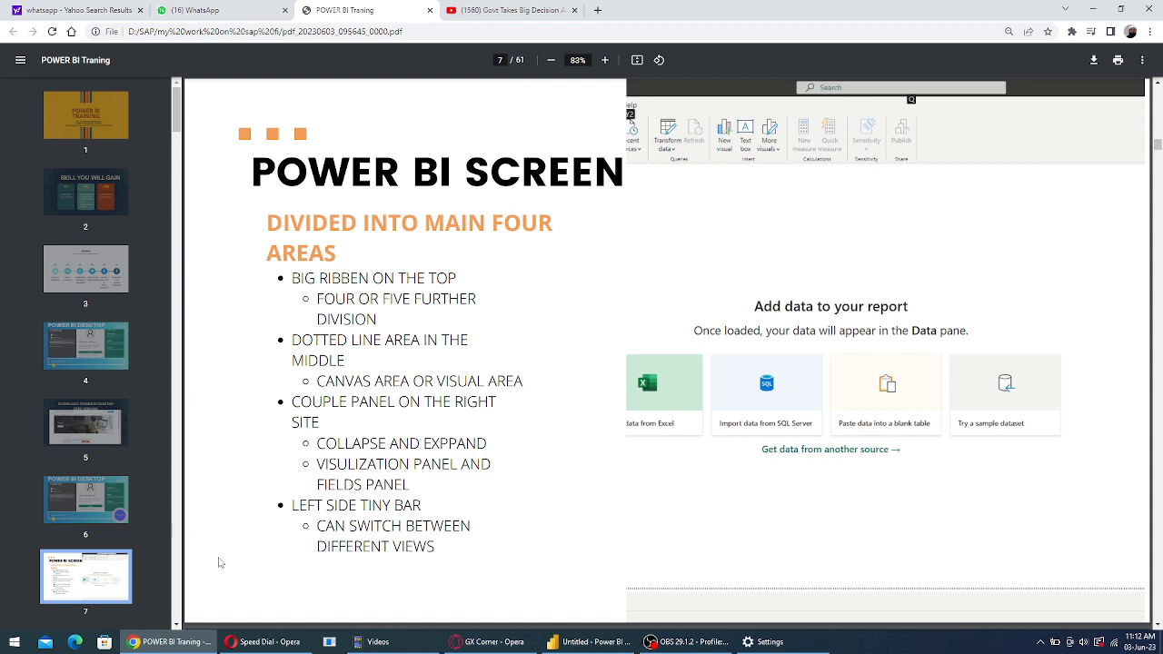
pyautogui.scroll(-1, 98, 598)
pyautogui.click(101, 590)
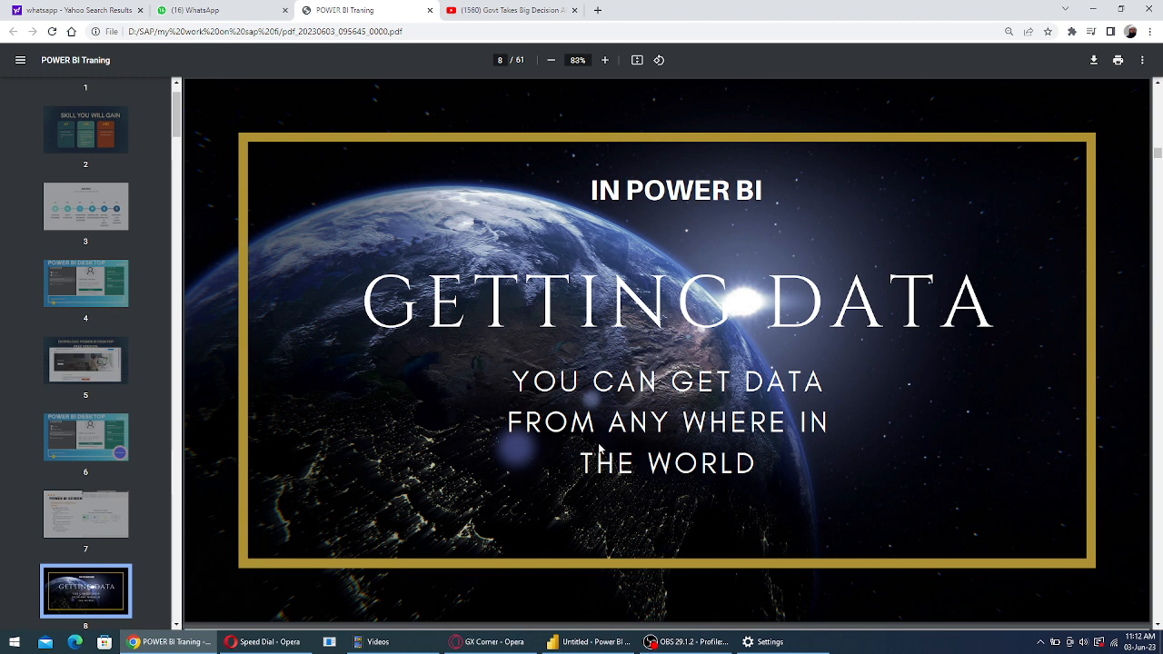
# Switch to Power BI Desktop, browse the full list of data sources and start a connection to a MySQL database
pyautogui.moveTo(727, 647)
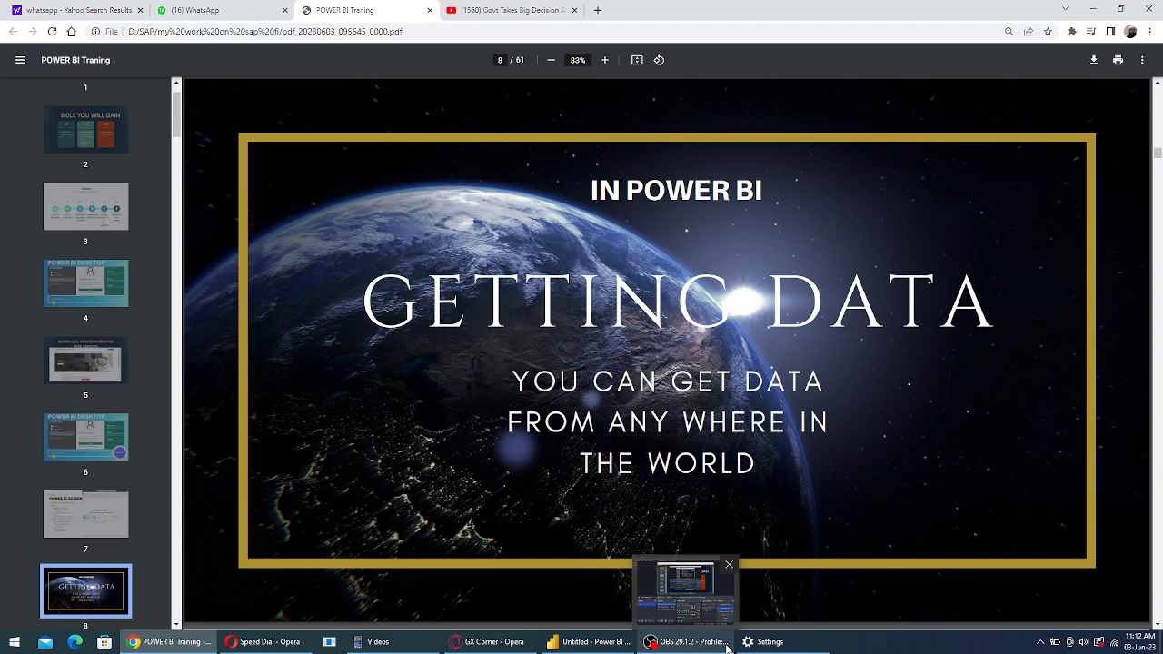
pyautogui.click(590, 641)
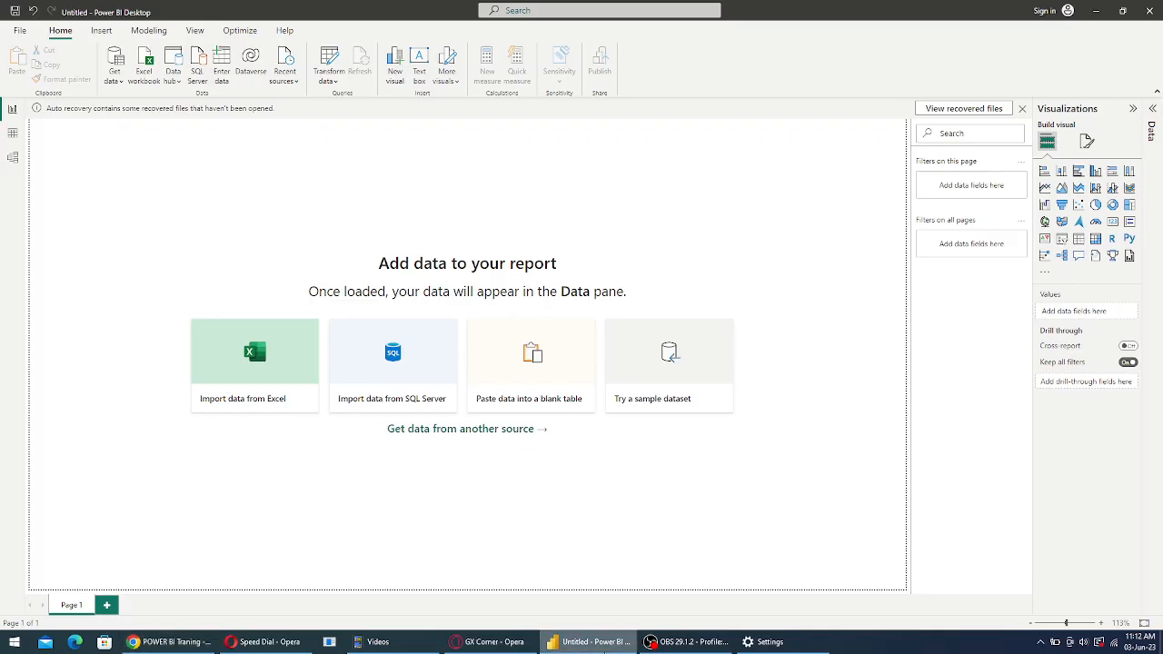
pyautogui.click(118, 85)
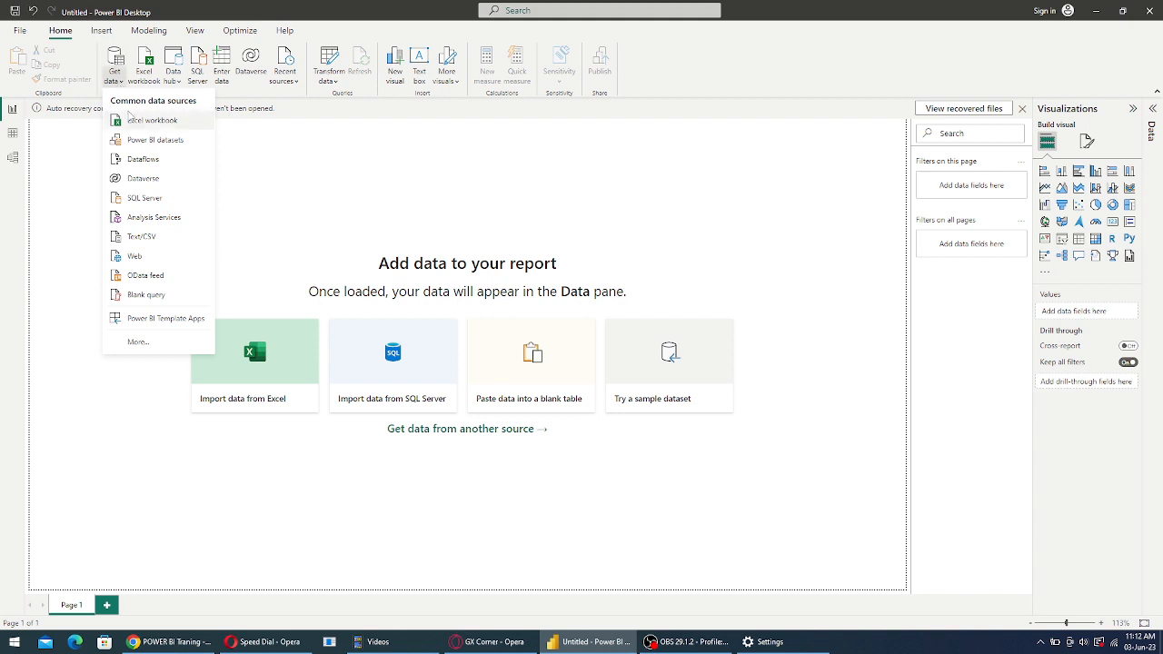
pyautogui.click(148, 341)
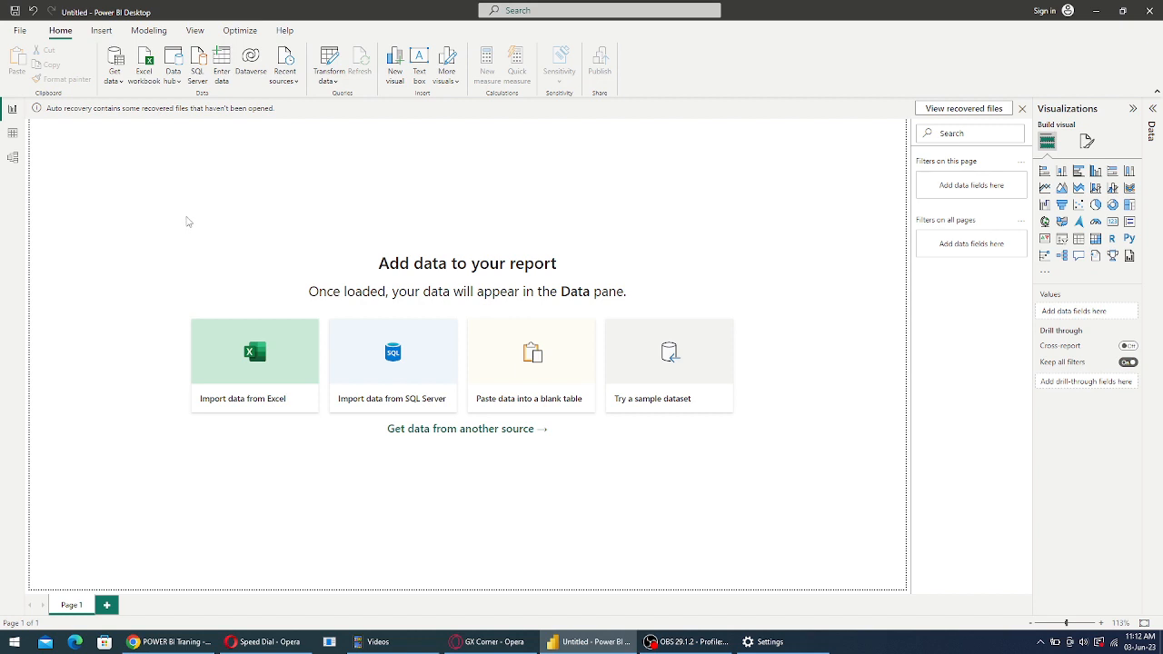
pyautogui.click(115, 78)
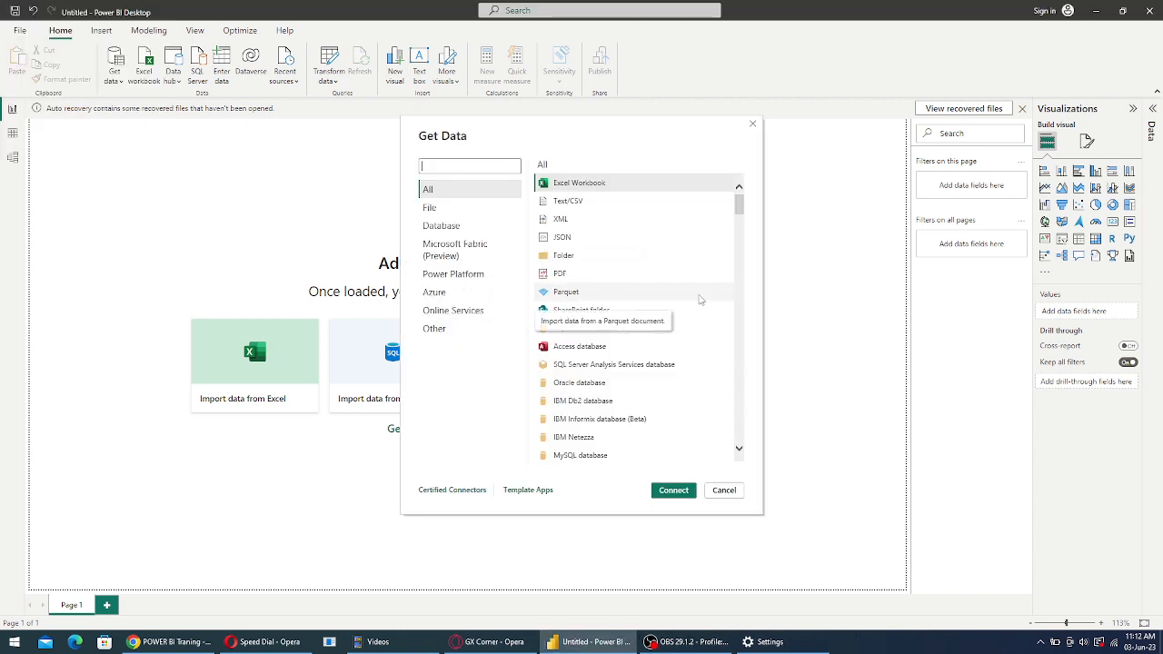
pyautogui.scroll(-3, 700, 297)
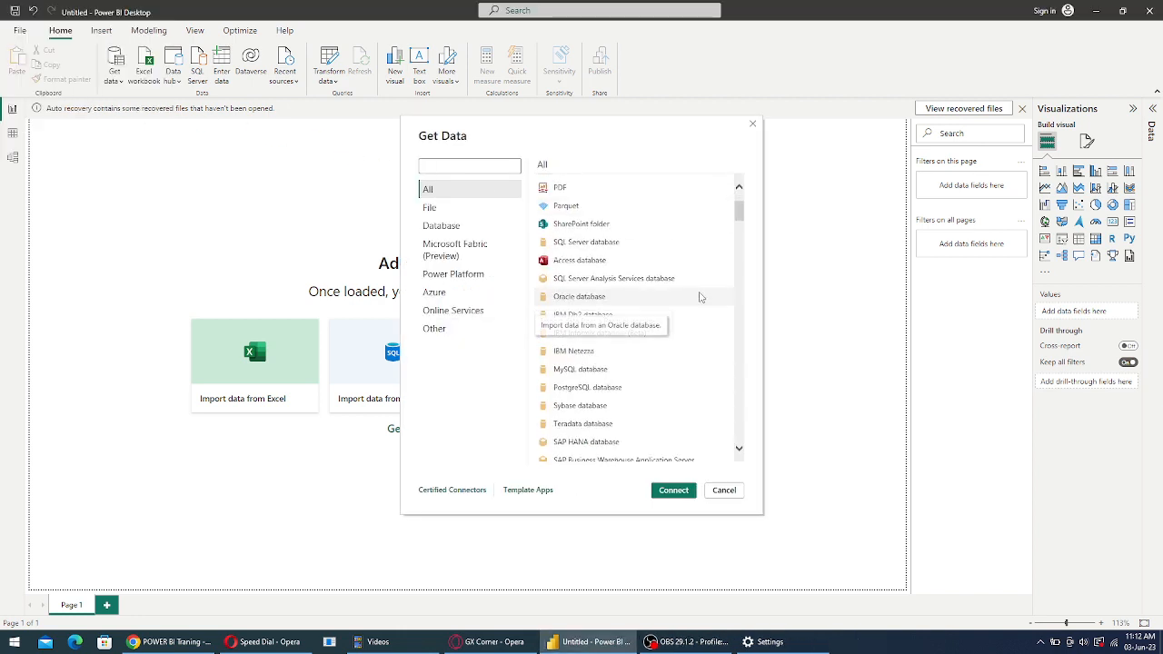
pyautogui.click(601, 374)
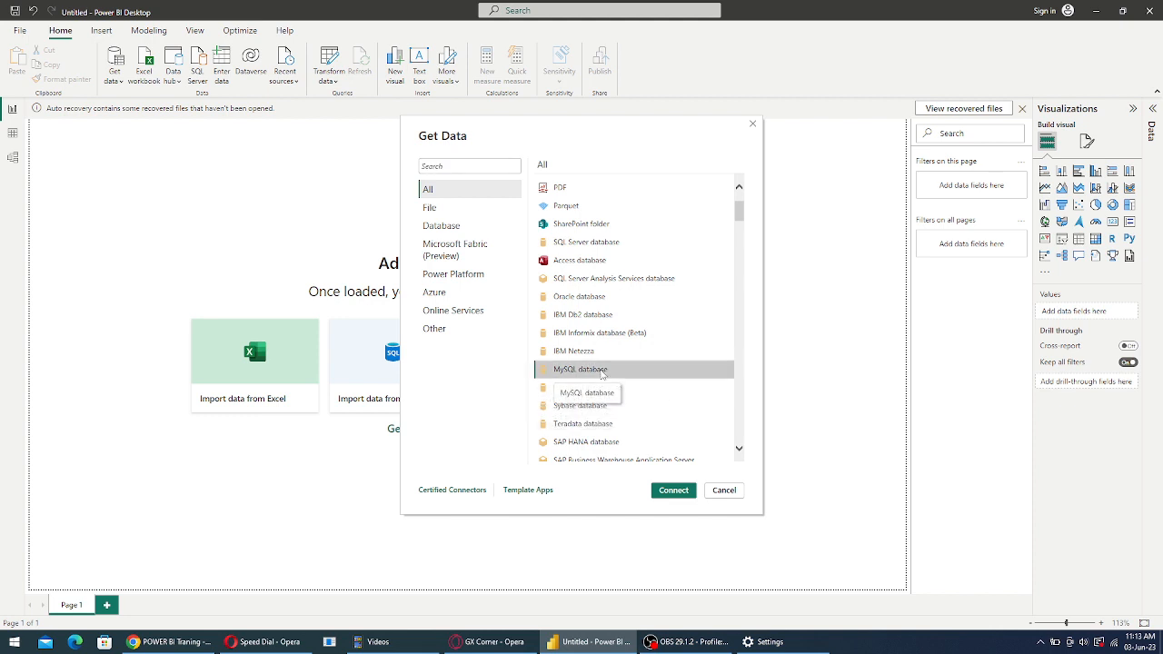
pyautogui.click(672, 495)
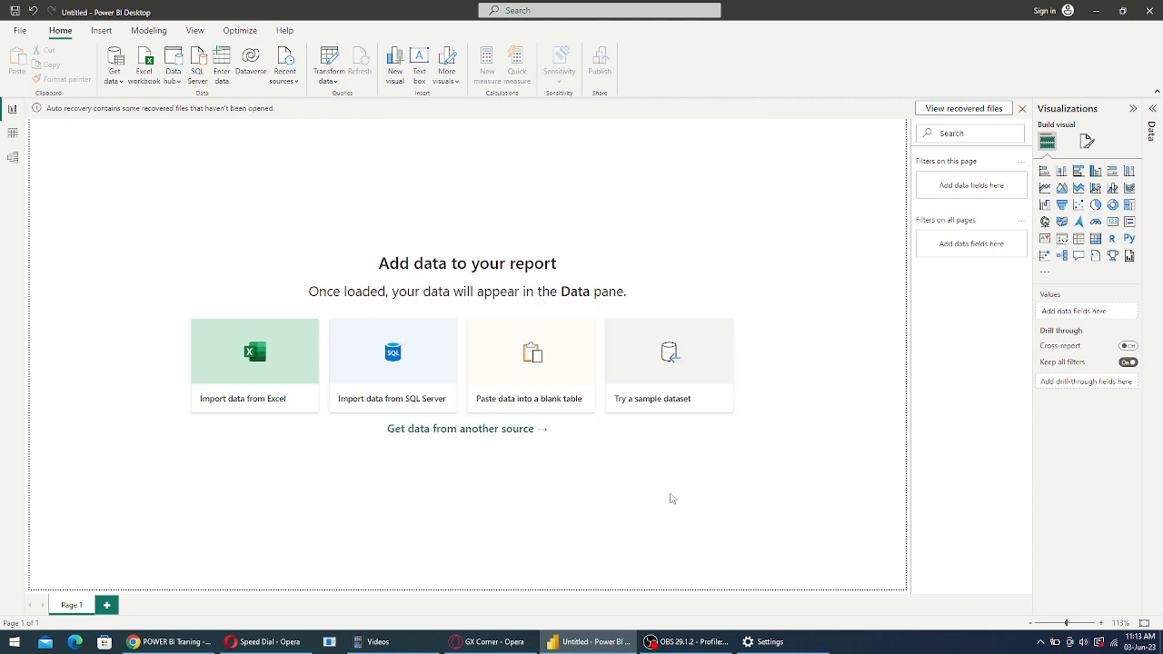
# Open the full list of data sources from the common data sources list
pyautogui.click(682, 355)
pyautogui.click(117, 80)
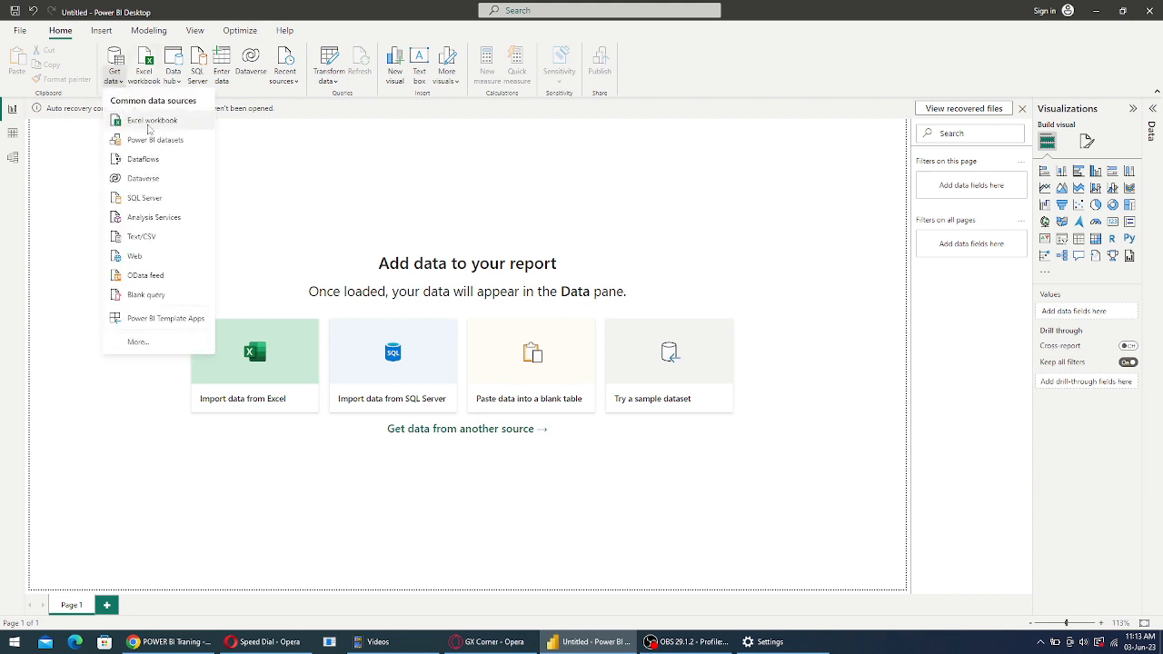
pyautogui.click(147, 346)
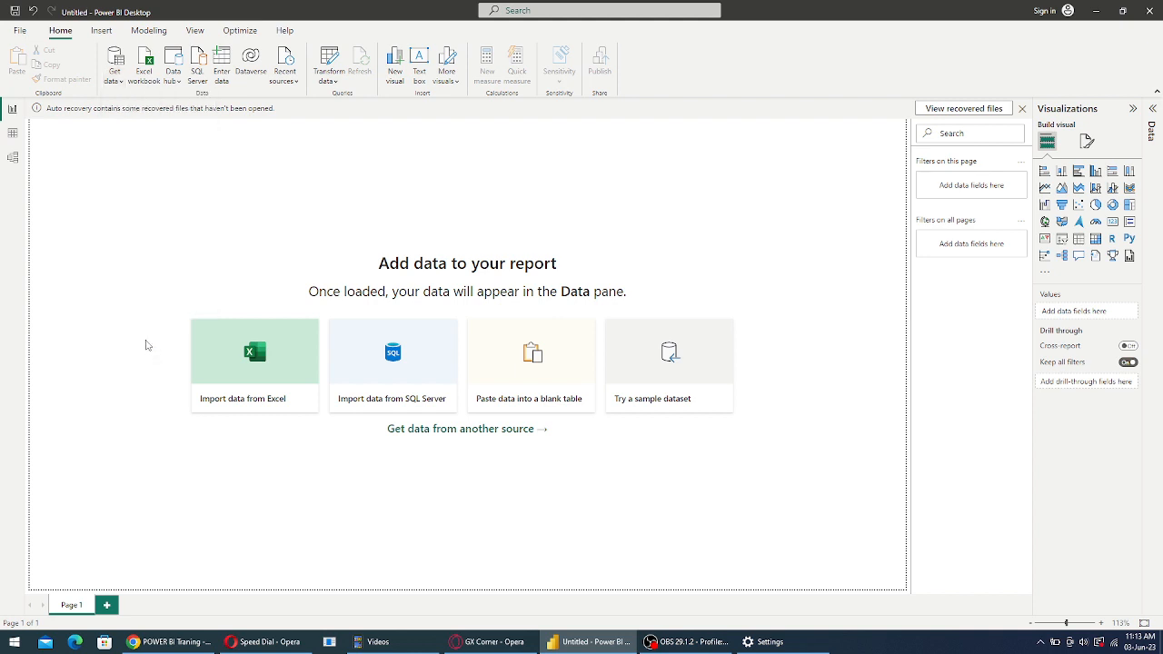
# Switch to the training PDF in Chrome and view the Website Traffic Report on page 9 and the annotated Power BI screenshot on page 10
pyautogui.click(173, 641)
pyautogui.scroll(-1, 107, 599)
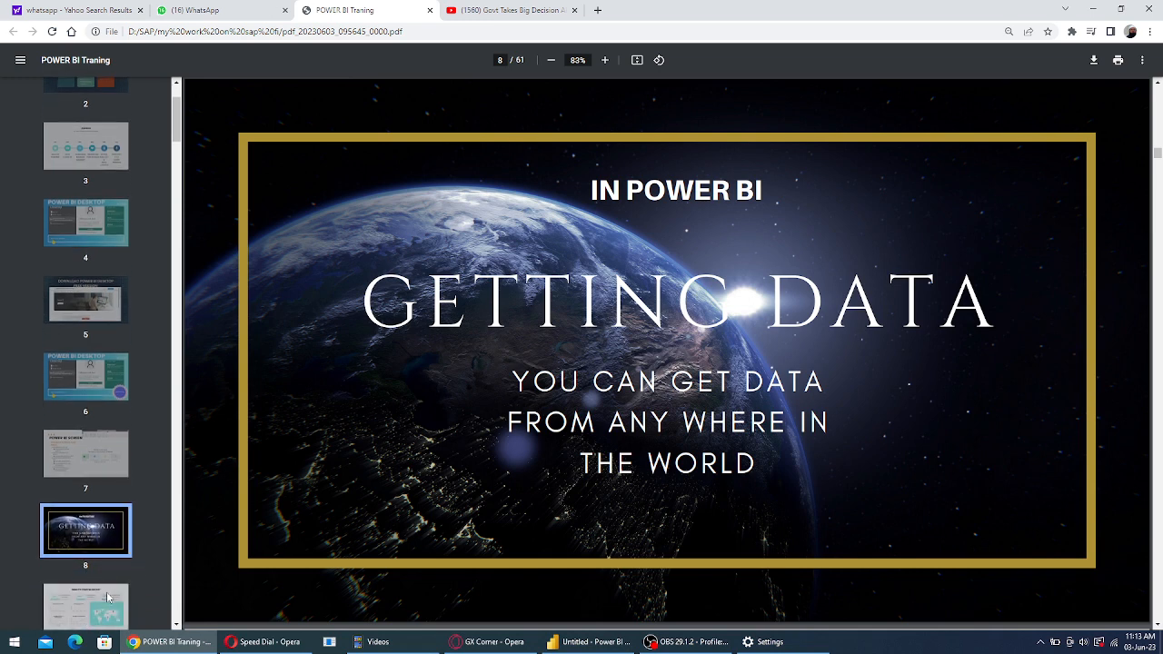
pyautogui.click(107, 599)
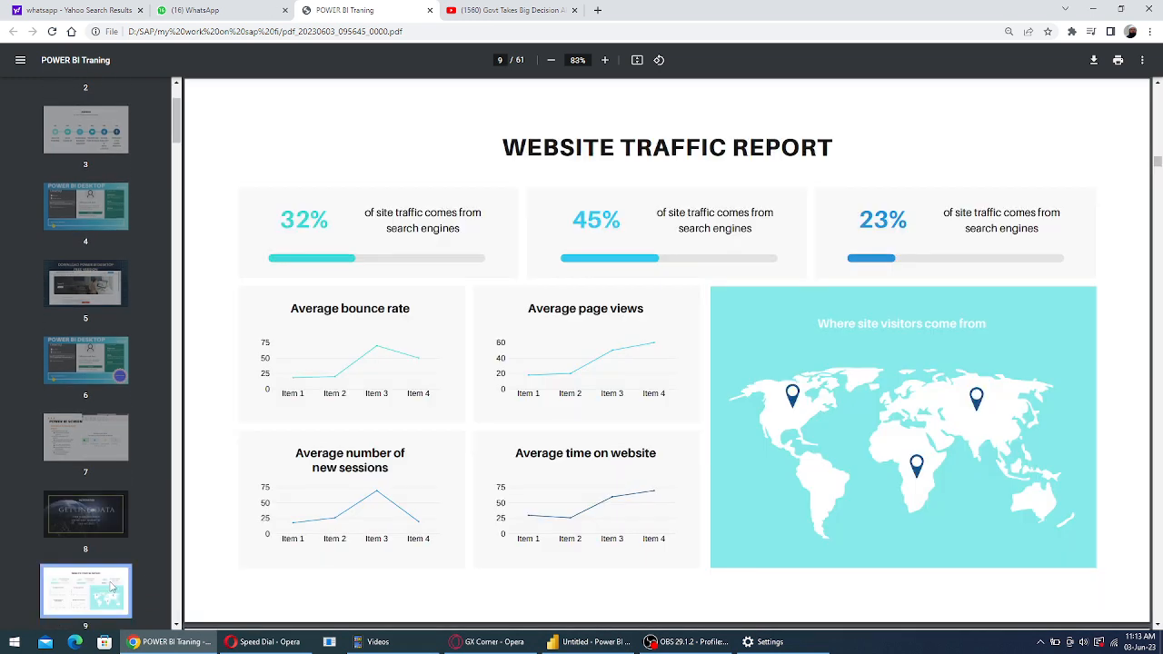
pyautogui.scroll(-1, 111, 589)
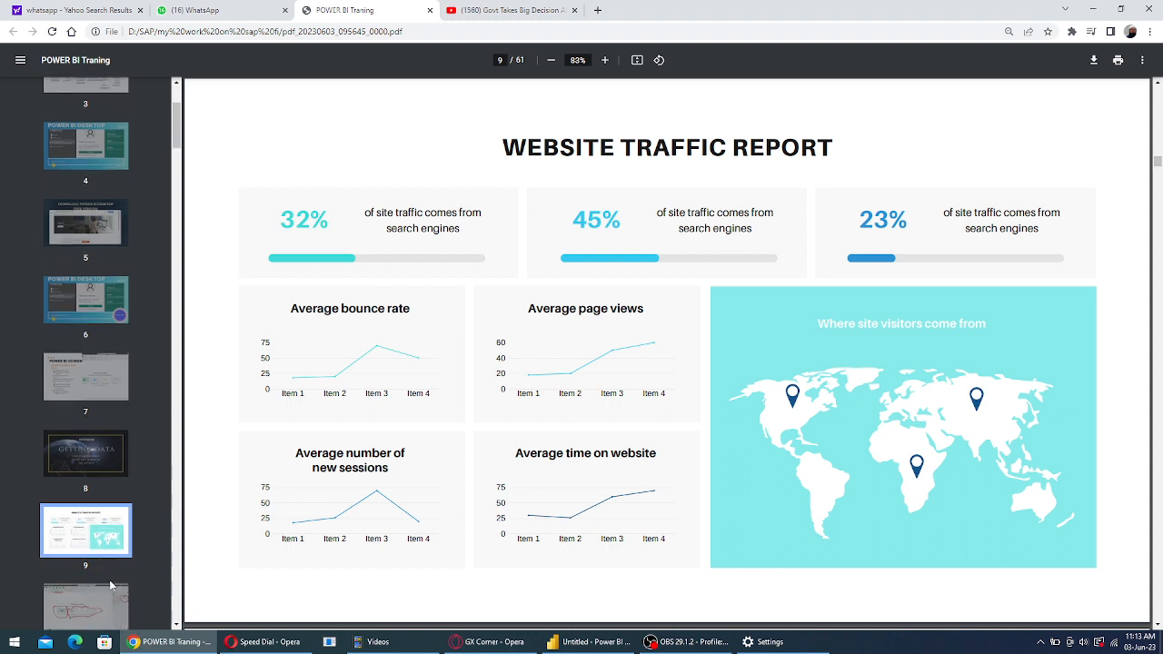
pyautogui.scroll(-1, 110, 586)
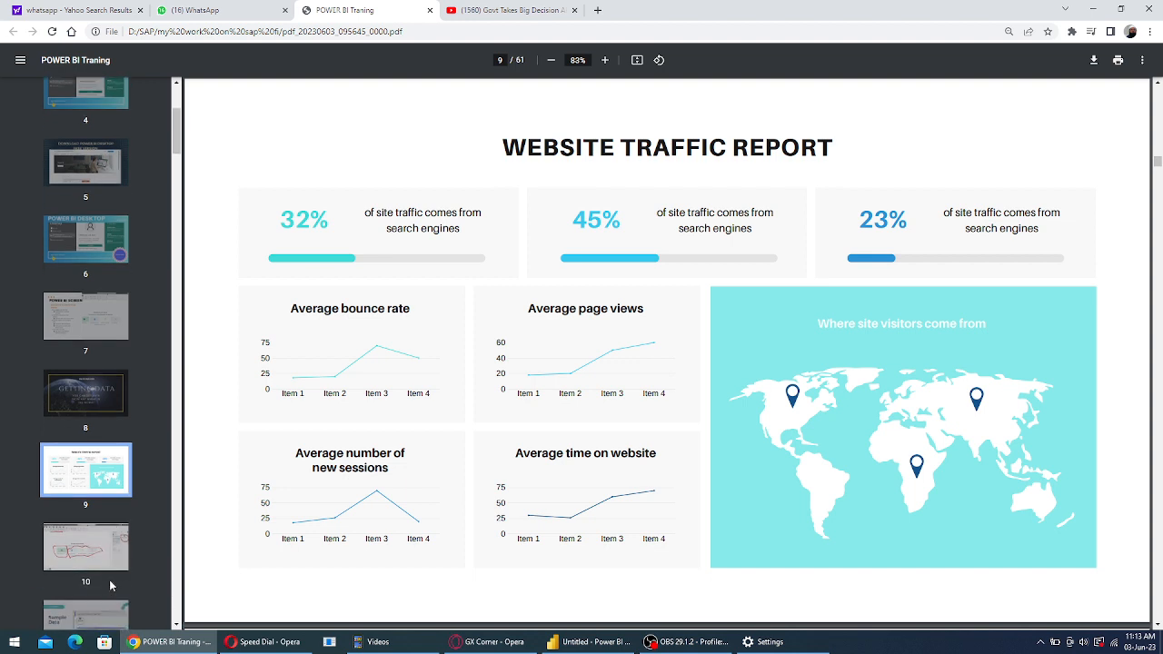
pyautogui.click(103, 565)
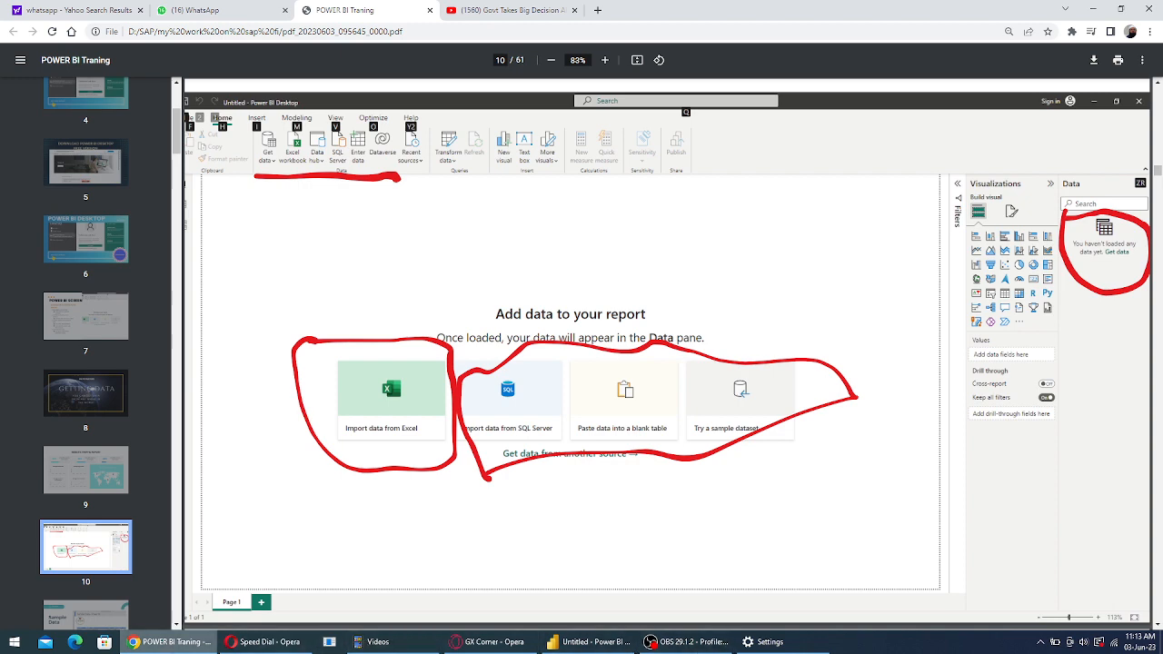
# Switch to Power BI Desktop, cancel the Get Data window and look over the common data sources
pyautogui.click(582, 645)
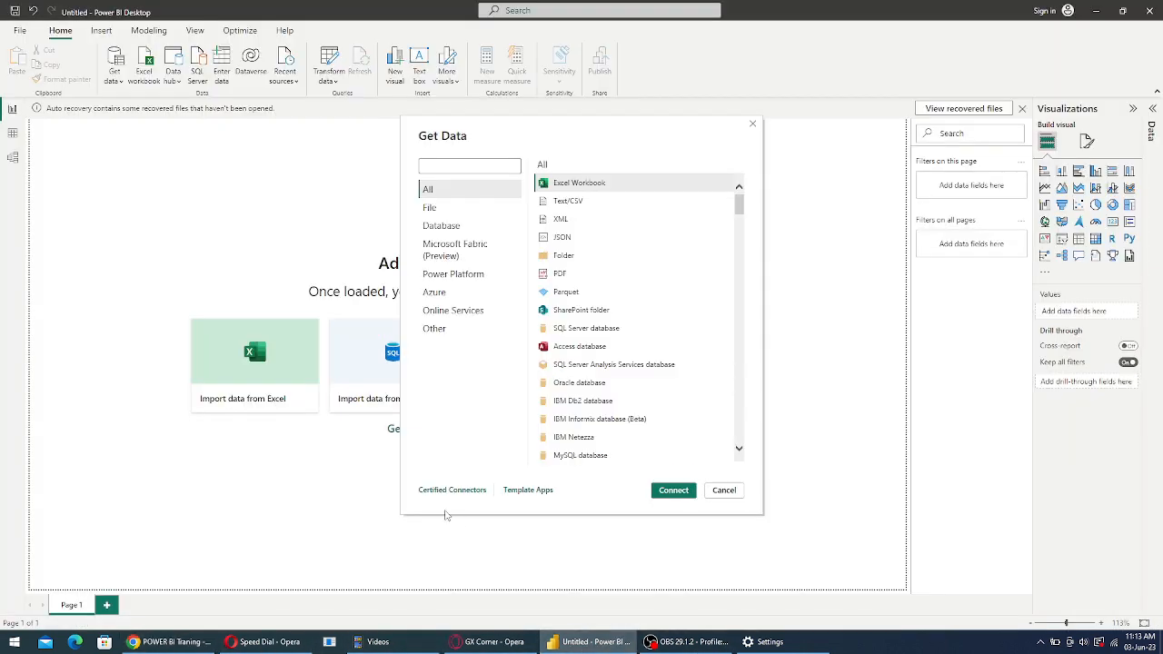
pyautogui.click(724, 494)
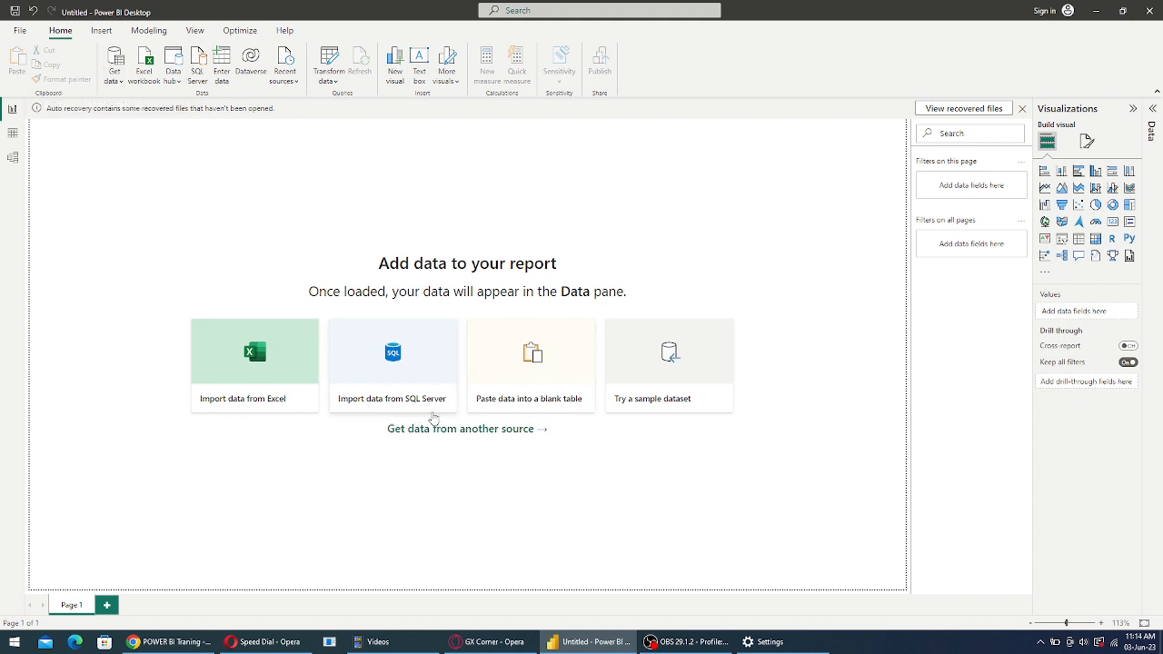
pyautogui.click(118, 82)
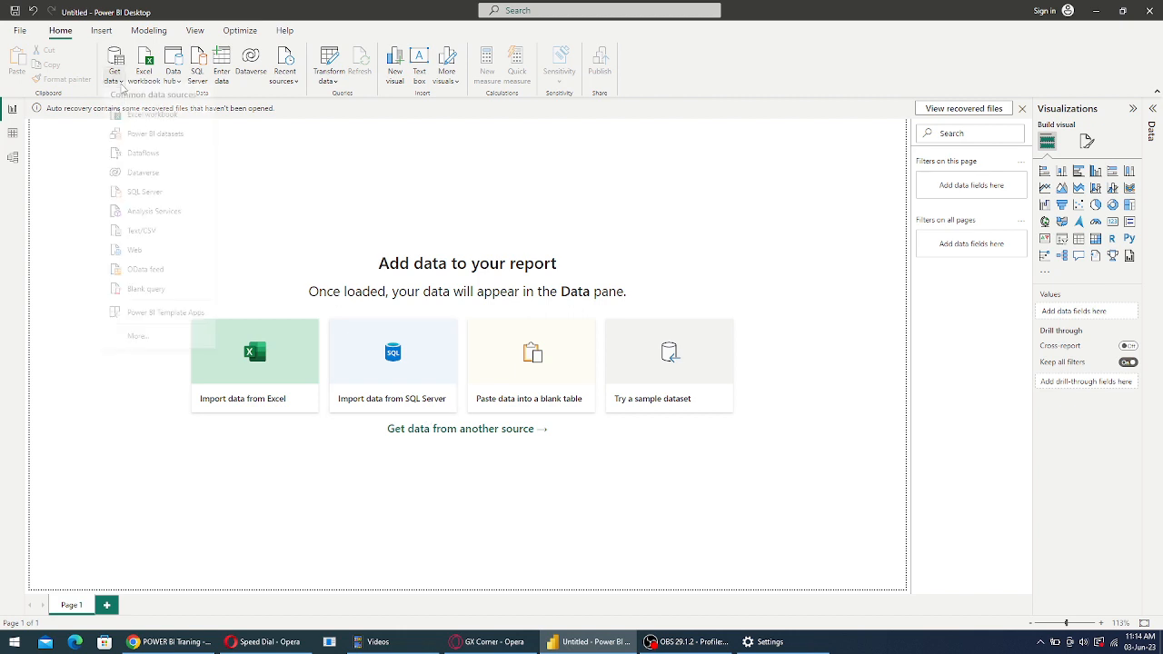
pyautogui.click(610, 491)
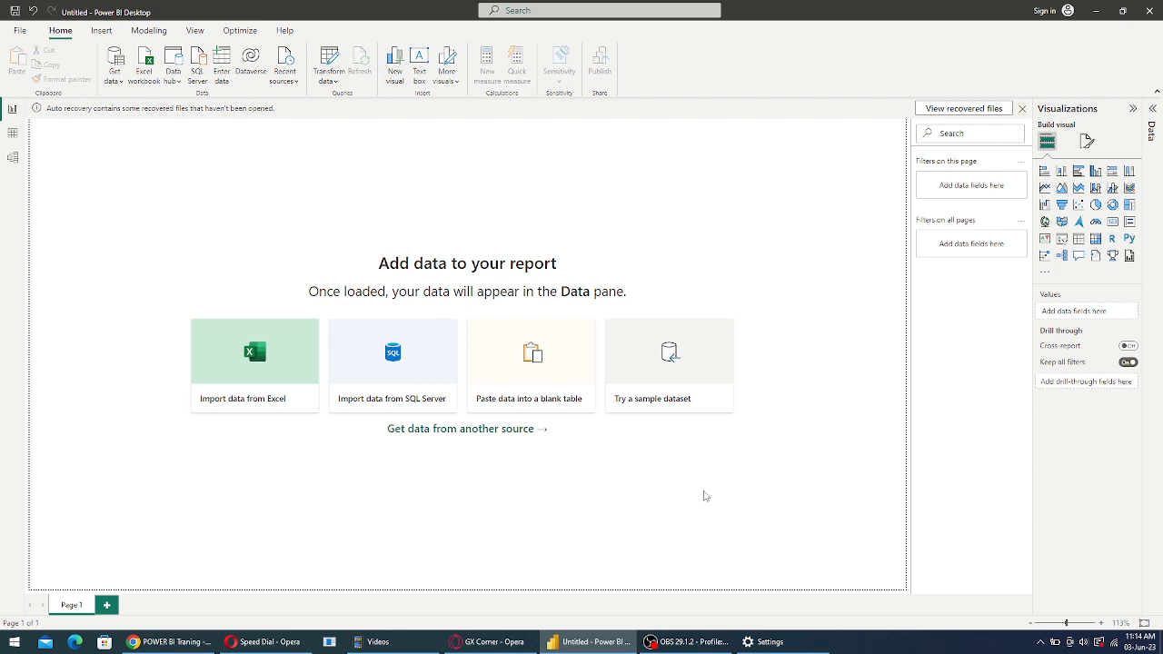
# Import the Excel workbook pb-sales-data-blank from the data-analysis-with-powerbi-files folder
pyautogui.click(270, 404)
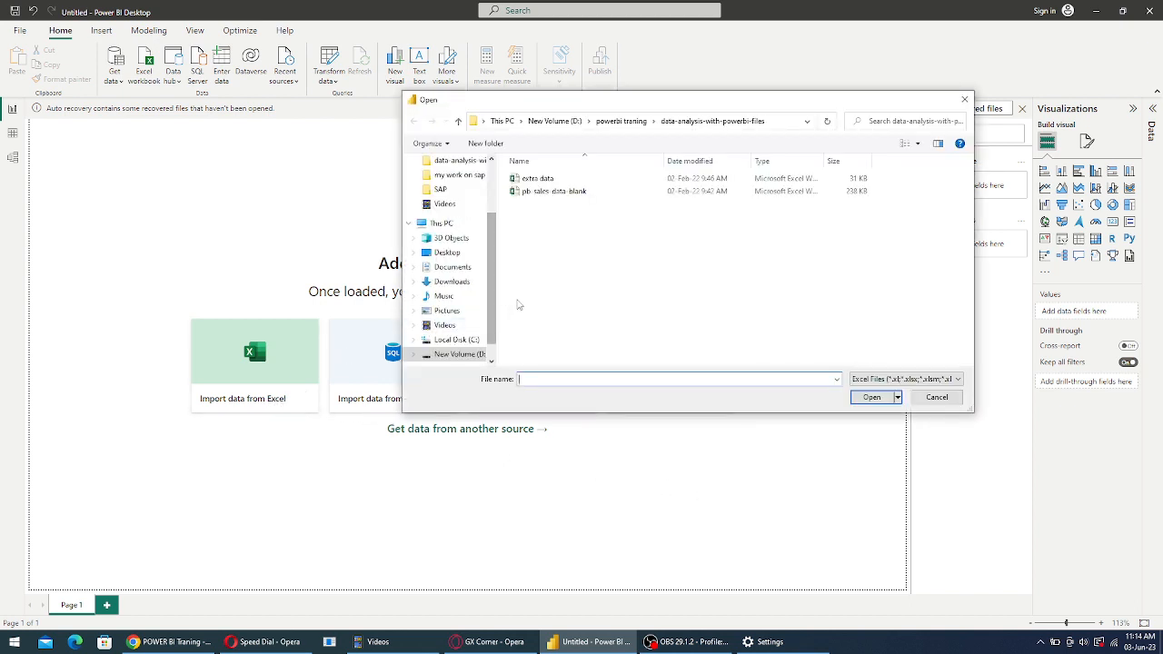
pyautogui.click(536, 197)
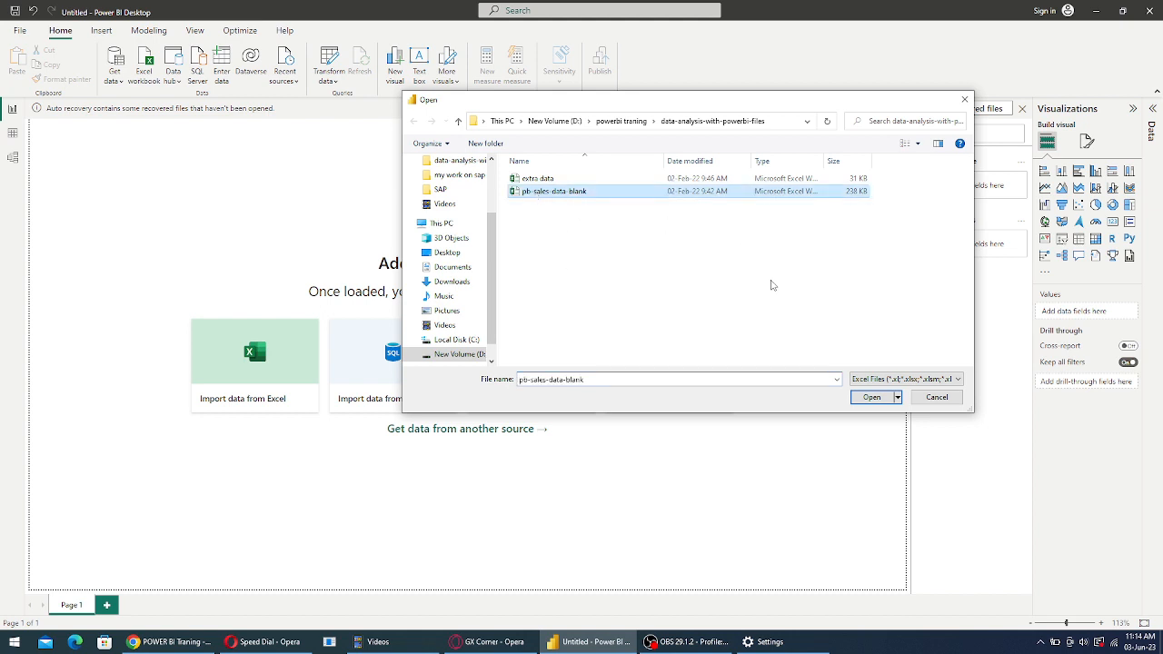
pyautogui.click(860, 397)
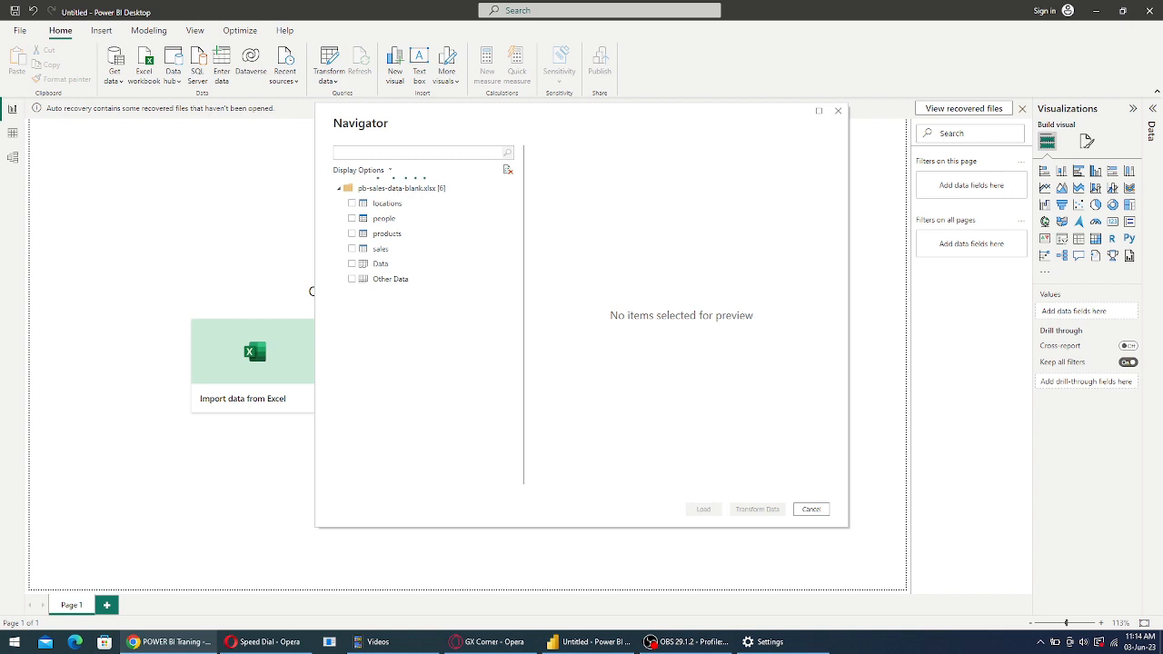
# Select the locations, people, products and sales tables of the workbook and load them into the report
pyautogui.moveTo(143, 649)
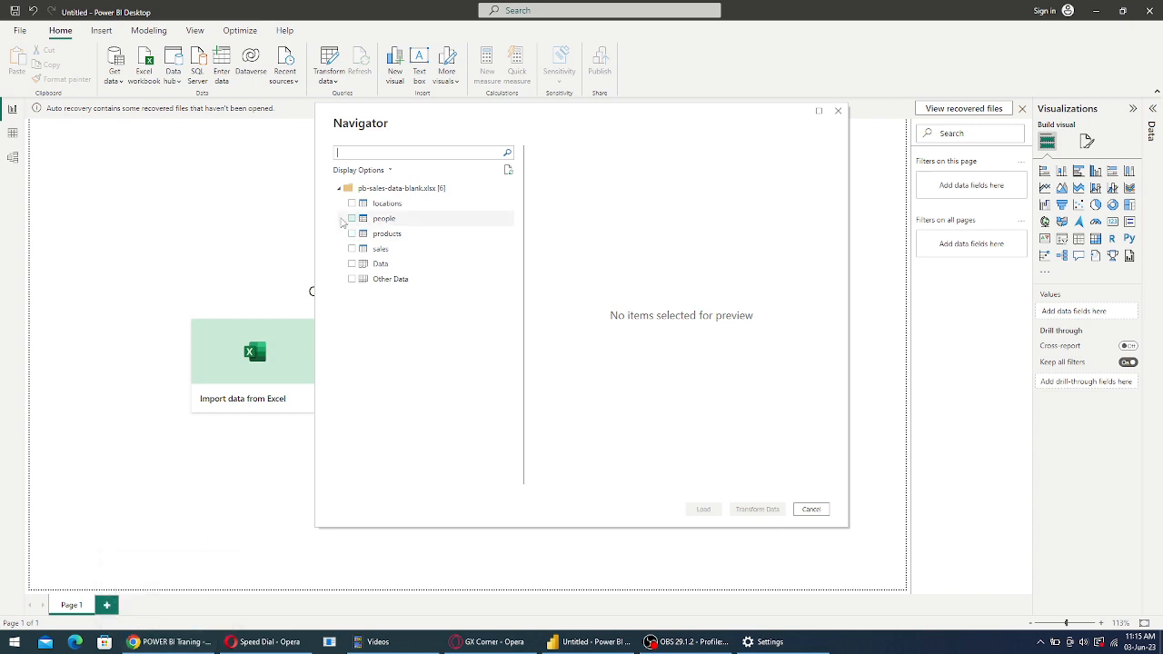
pyautogui.click(352, 204)
pyautogui.click(351, 219)
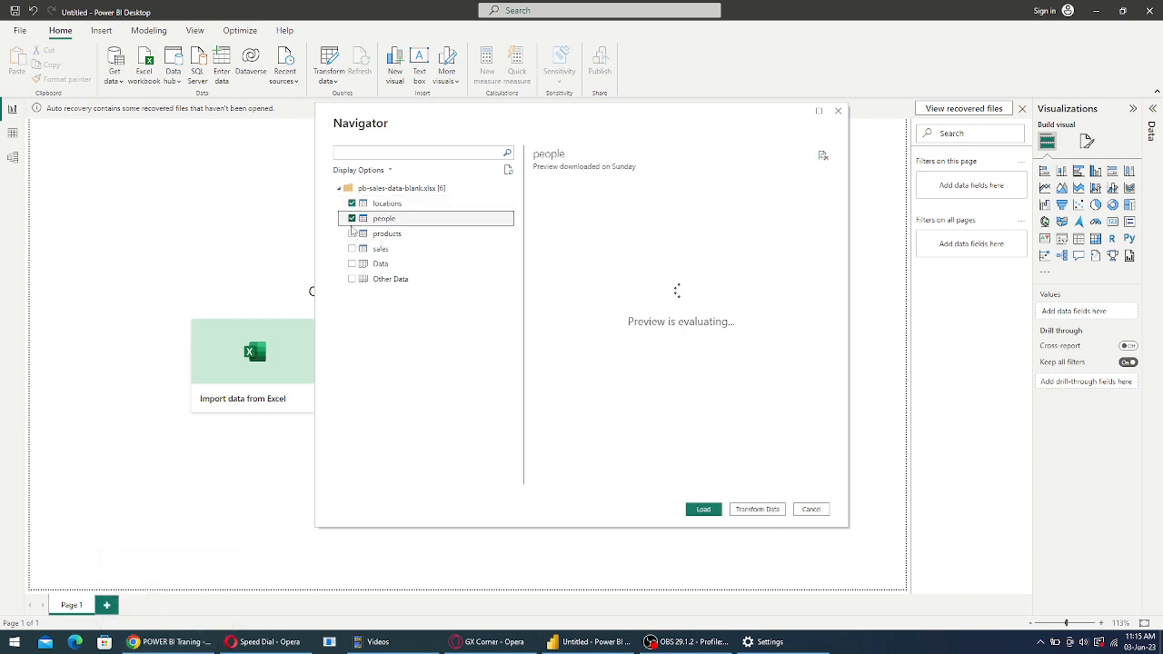
pyautogui.click(351, 234)
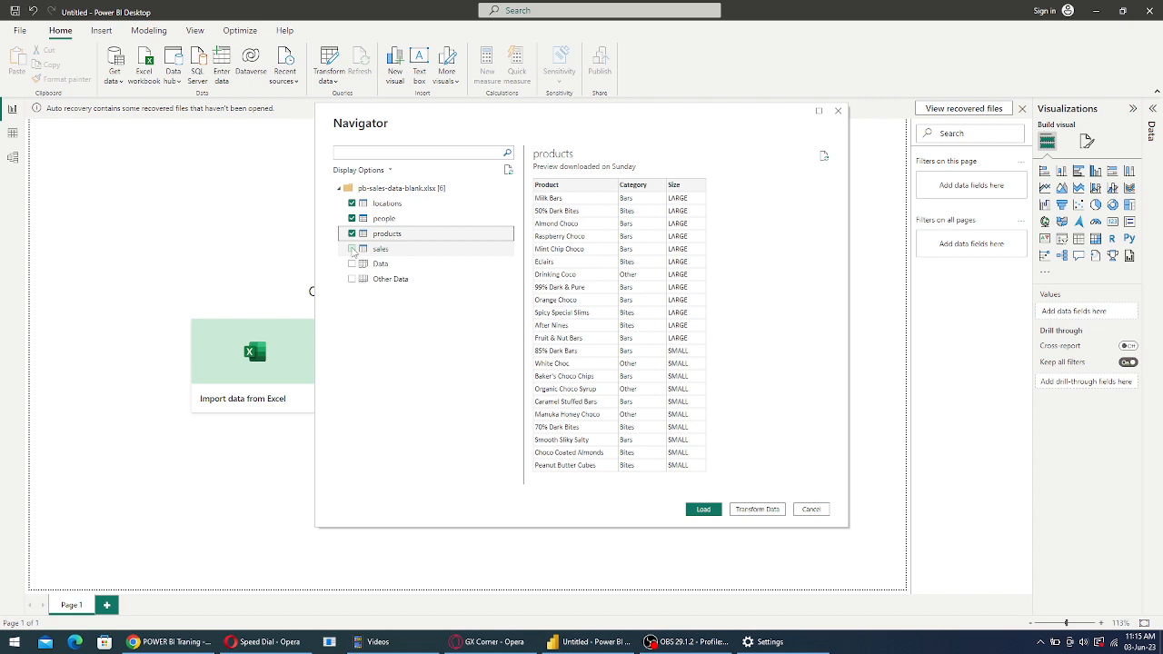
pyautogui.click(353, 249)
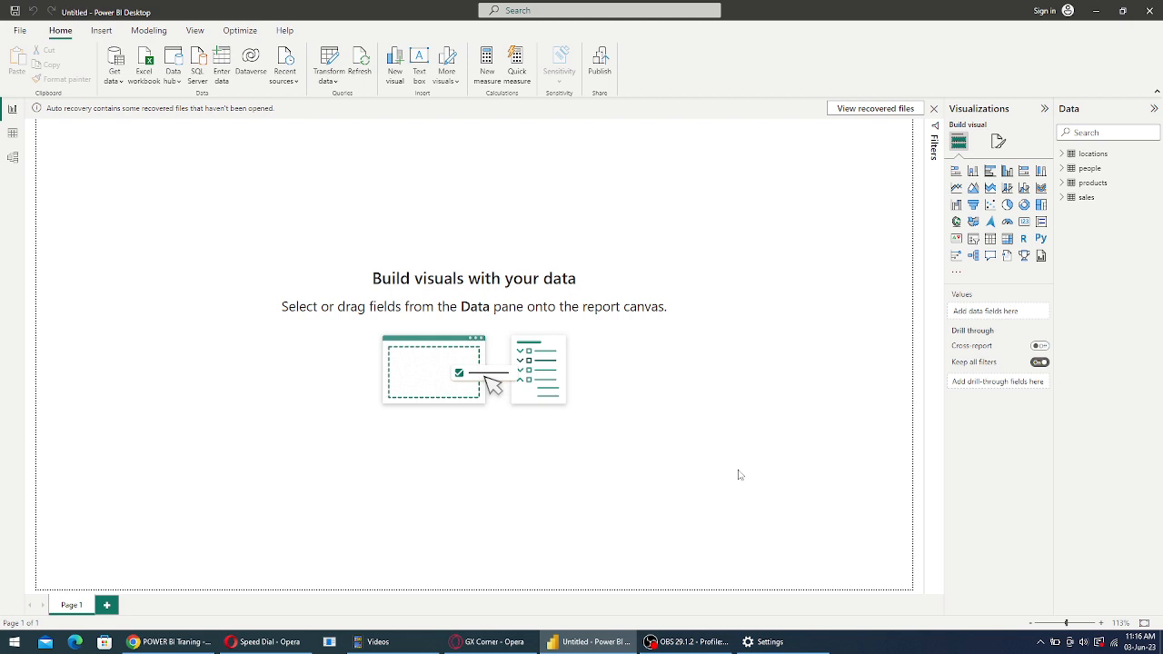
# Expand the locations, people, products and sales tables to view their fields, including the Date Hierarchy of the sales date
pyautogui.click(1063, 155)
pyautogui.click(1061, 198)
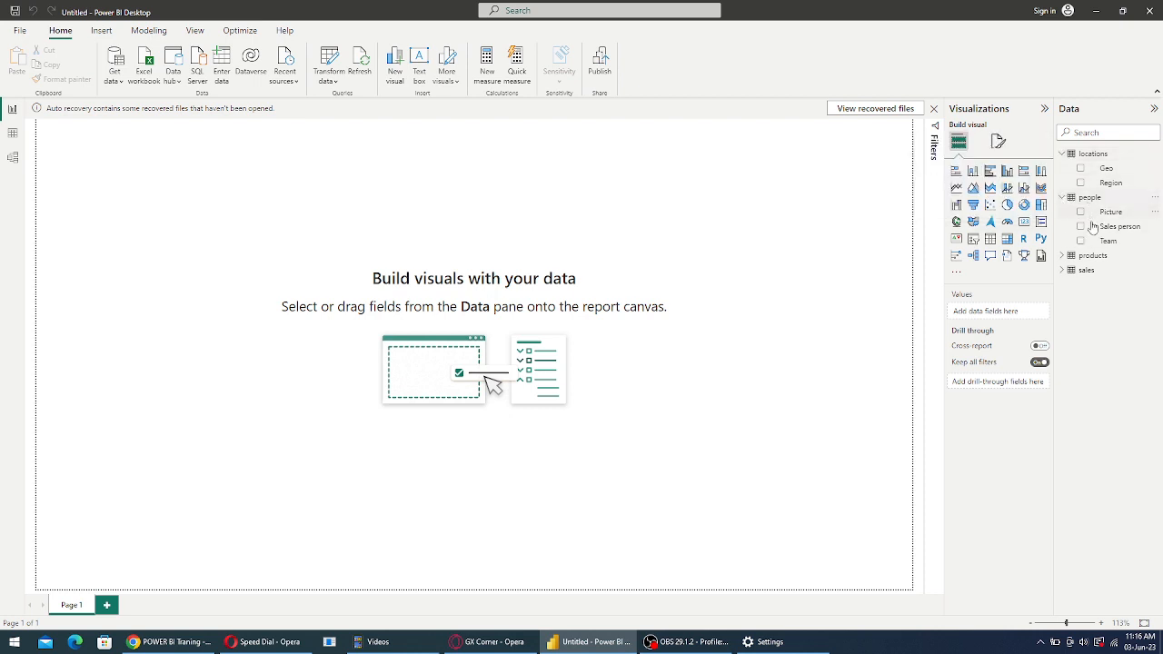
pyautogui.click(1062, 257)
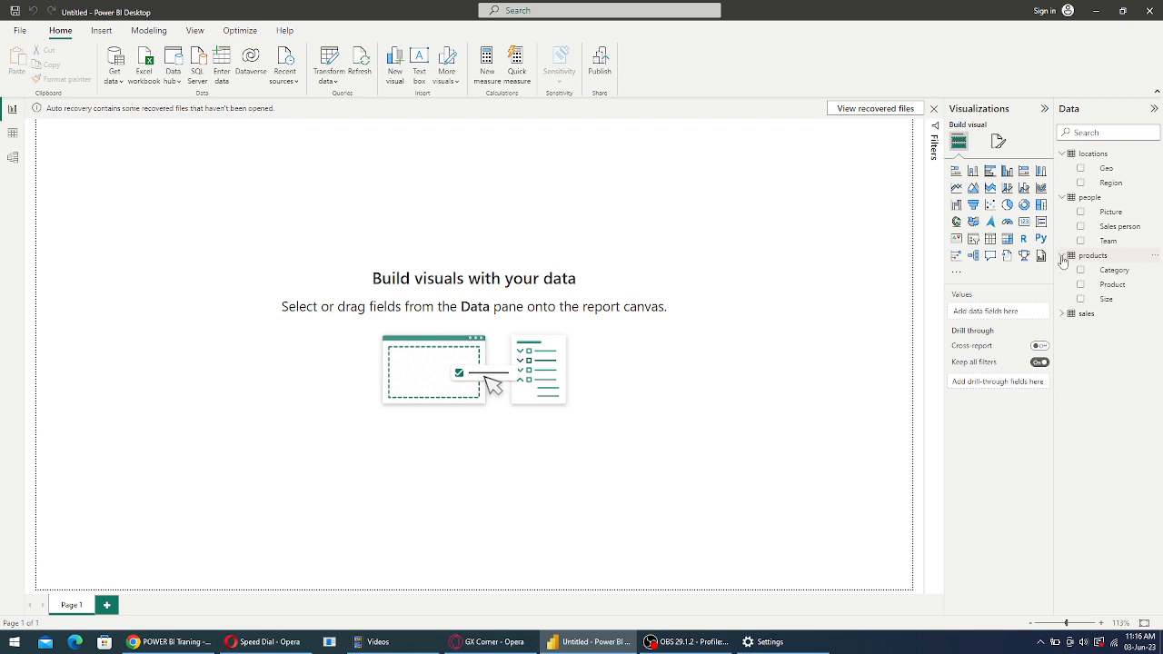
pyautogui.click(1062, 314)
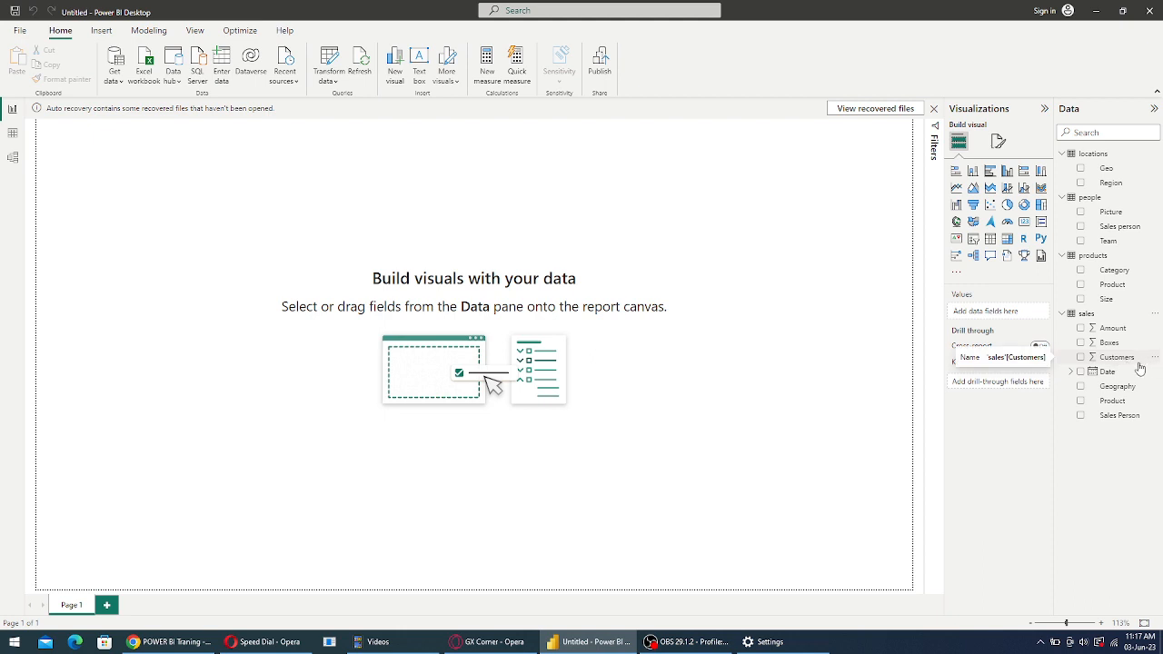
pyautogui.click(1072, 372)
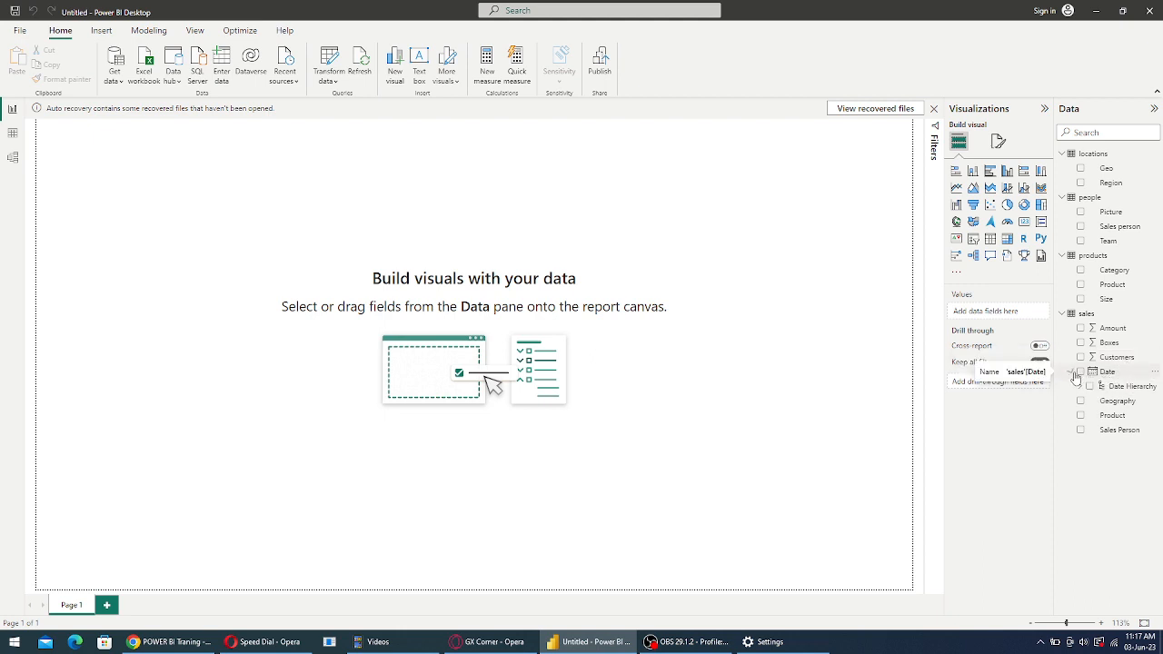
pyautogui.click(1081, 387)
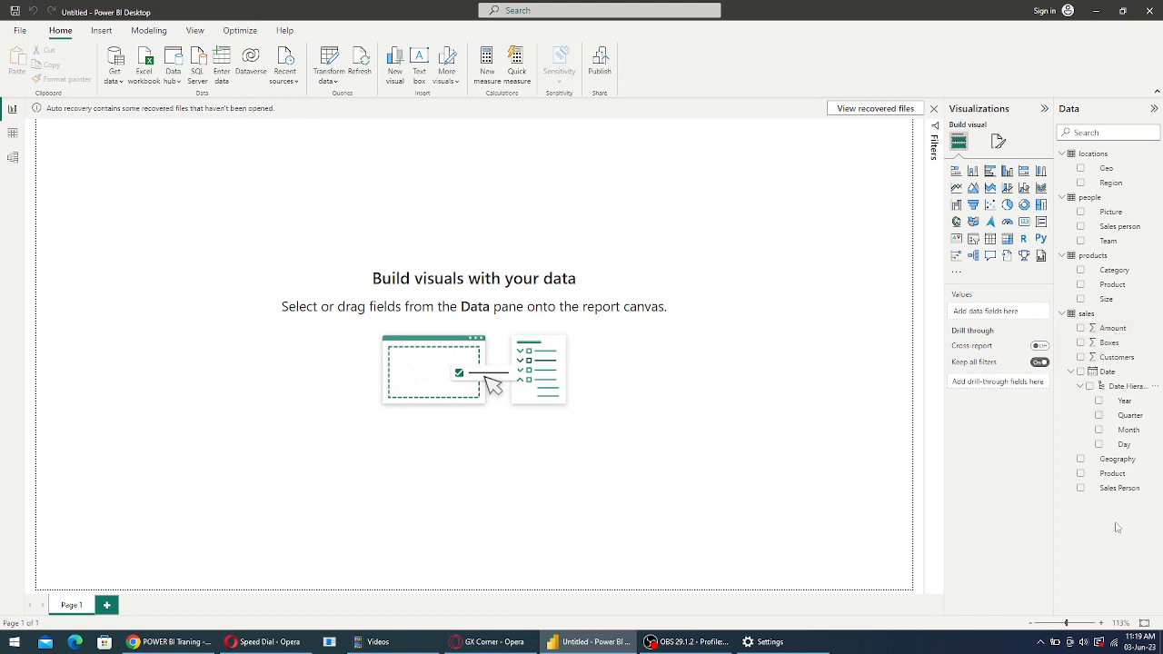
# Show the Sample Data slide on page 11 of the training PDF in Chrome, and open New Volume (D:) in File Explorer
pyautogui.click(165, 641)
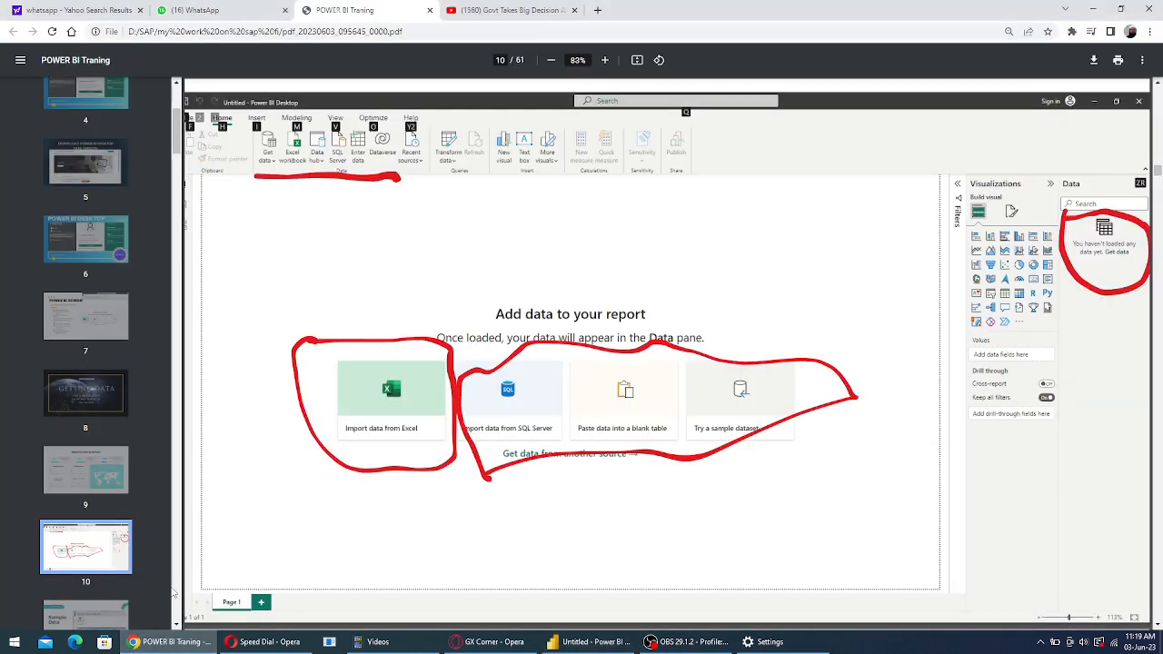
pyautogui.click(93, 617)
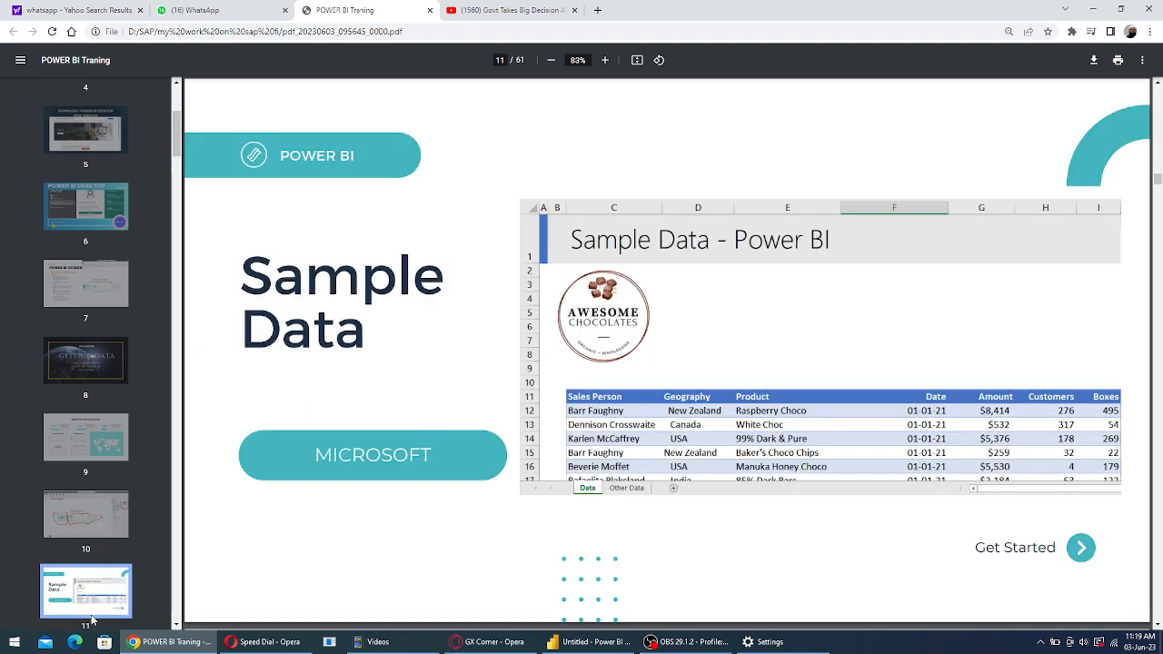
pyautogui.click(371, 647)
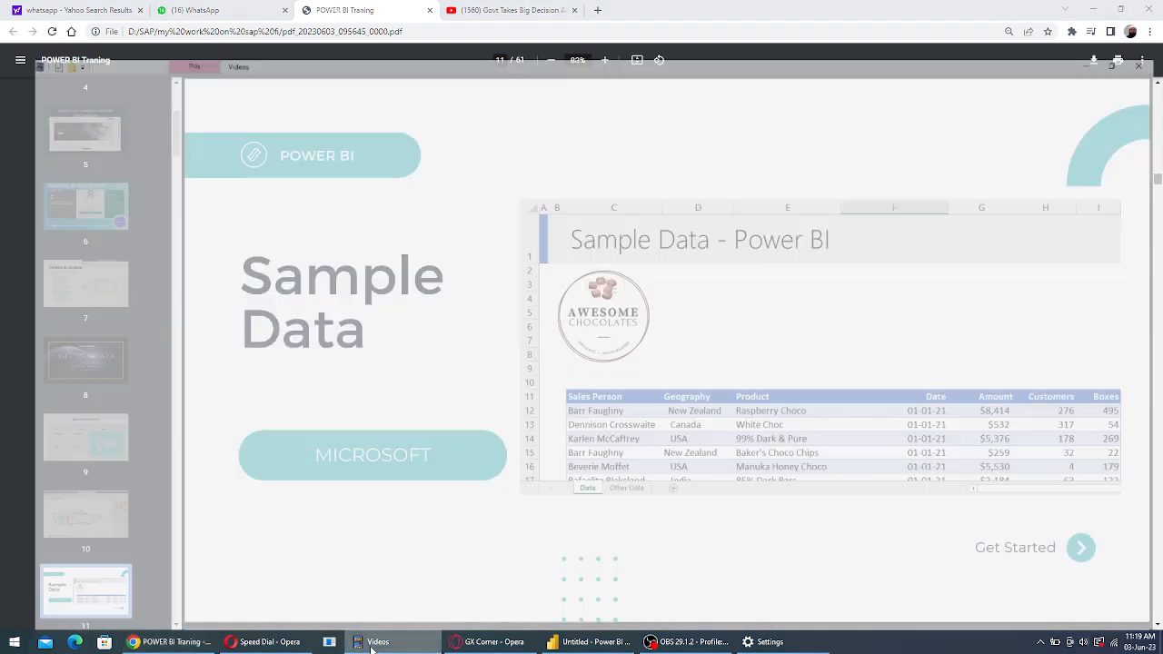
pyautogui.click(58, 396)
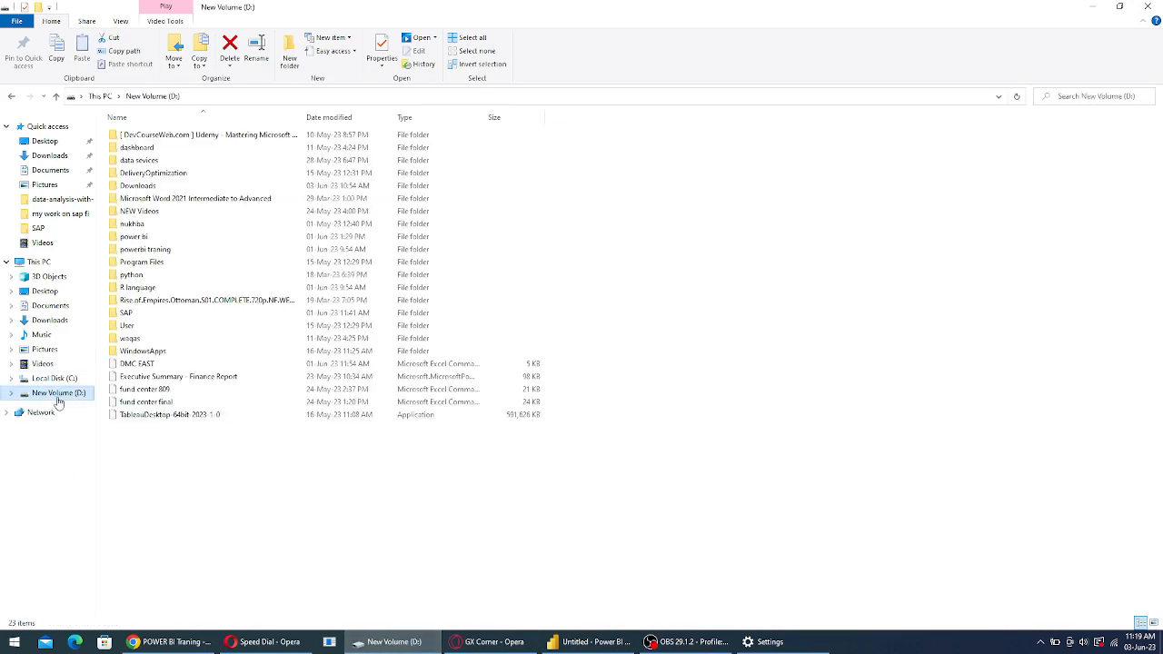
# Look through the dashboard and power bi folders on New Volume (D:) and return to the drive's root
pyautogui.click(163, 178)
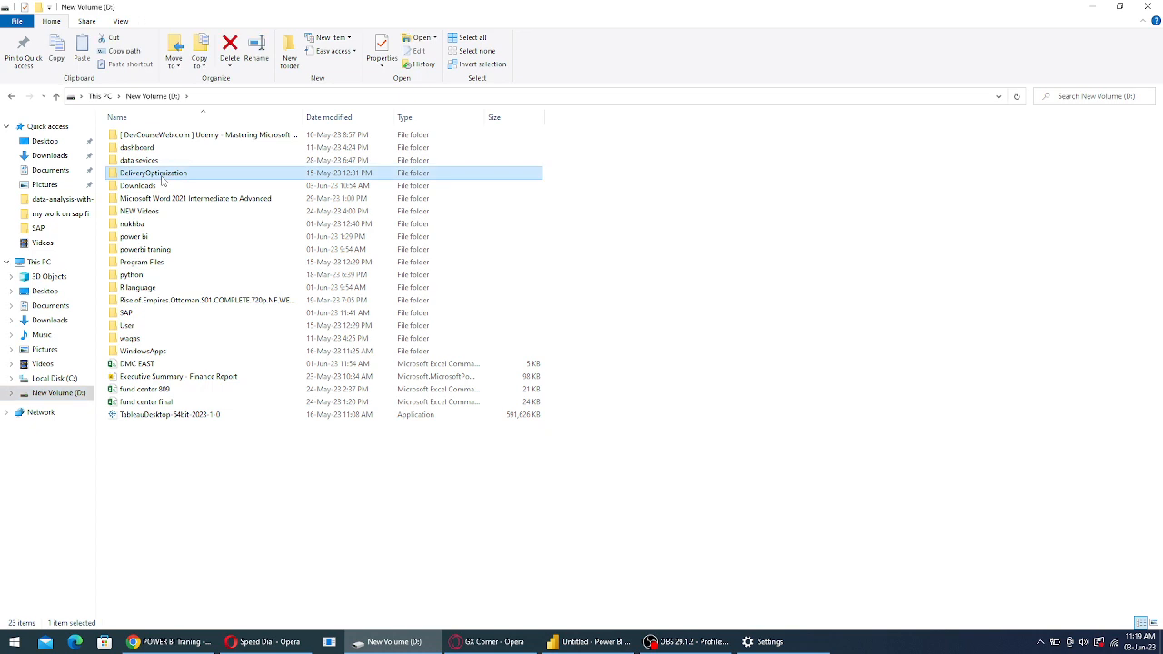
pyautogui.click(165, 186)
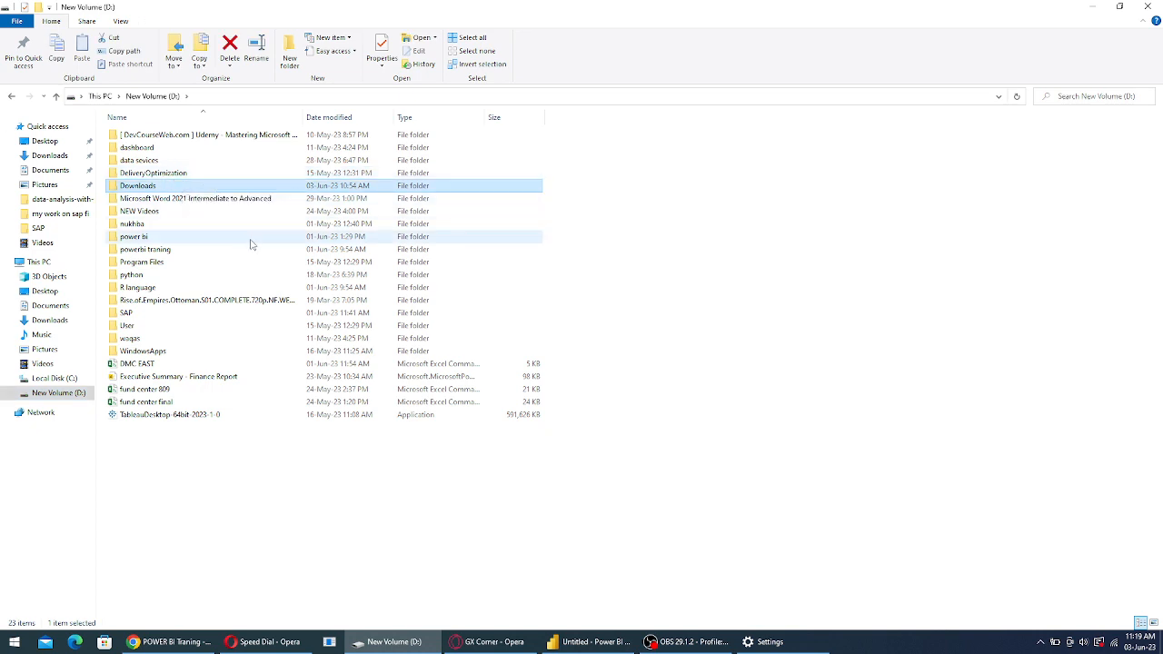
pyautogui.press('d')
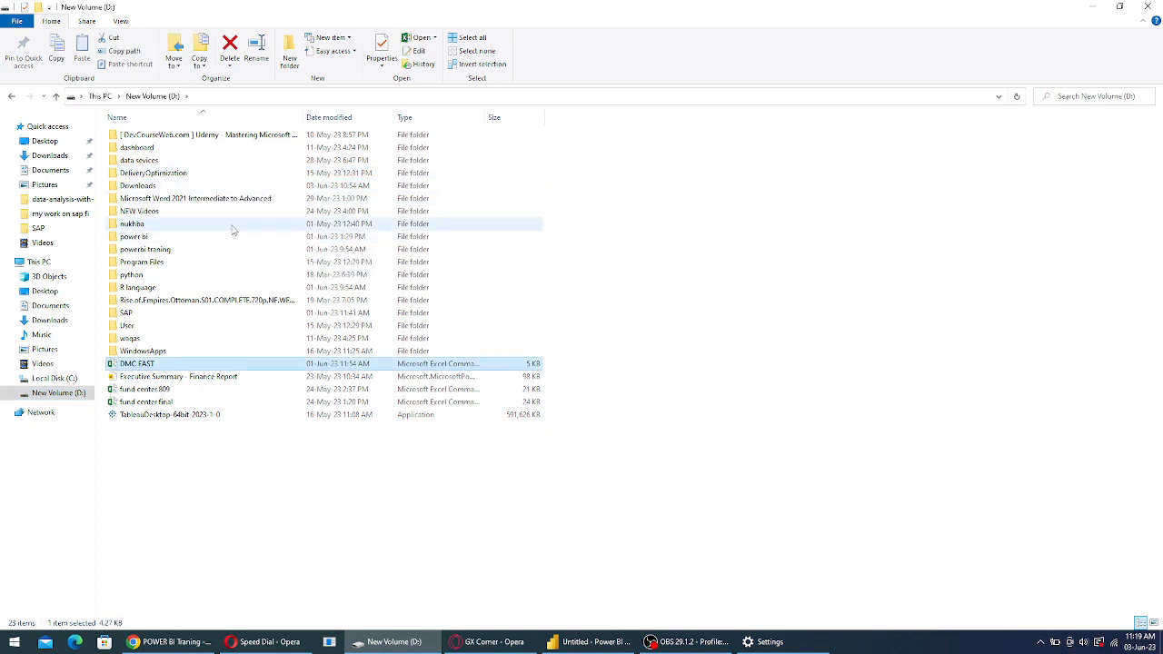
pyautogui.click(145, 148)
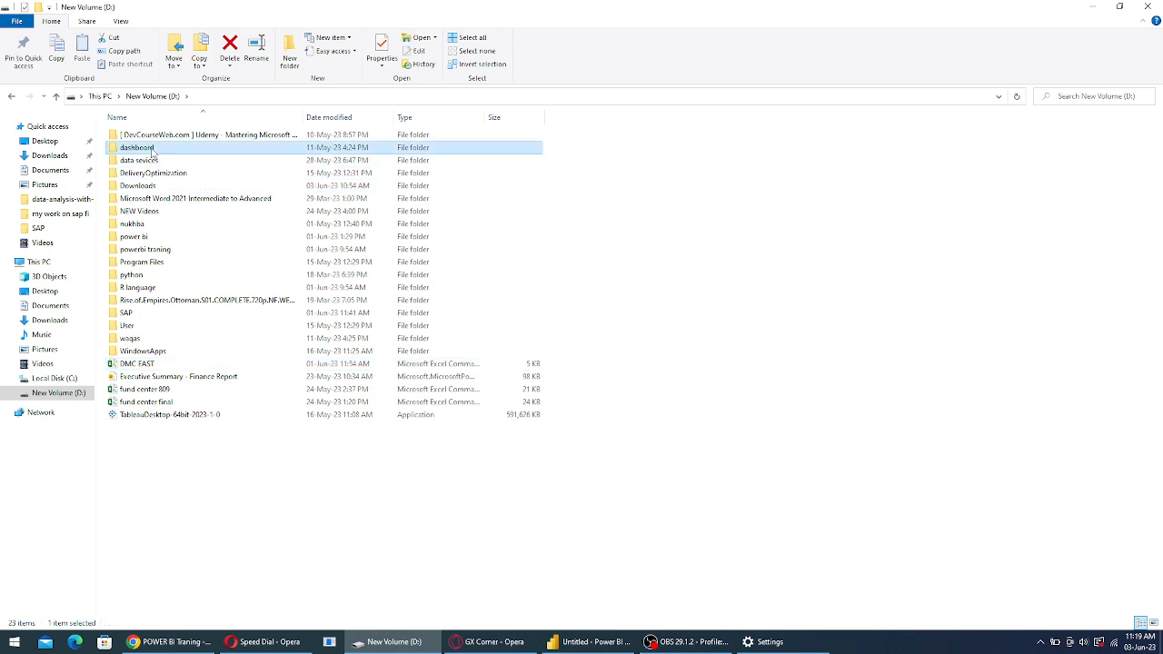
pyautogui.doubleClick(151, 152)
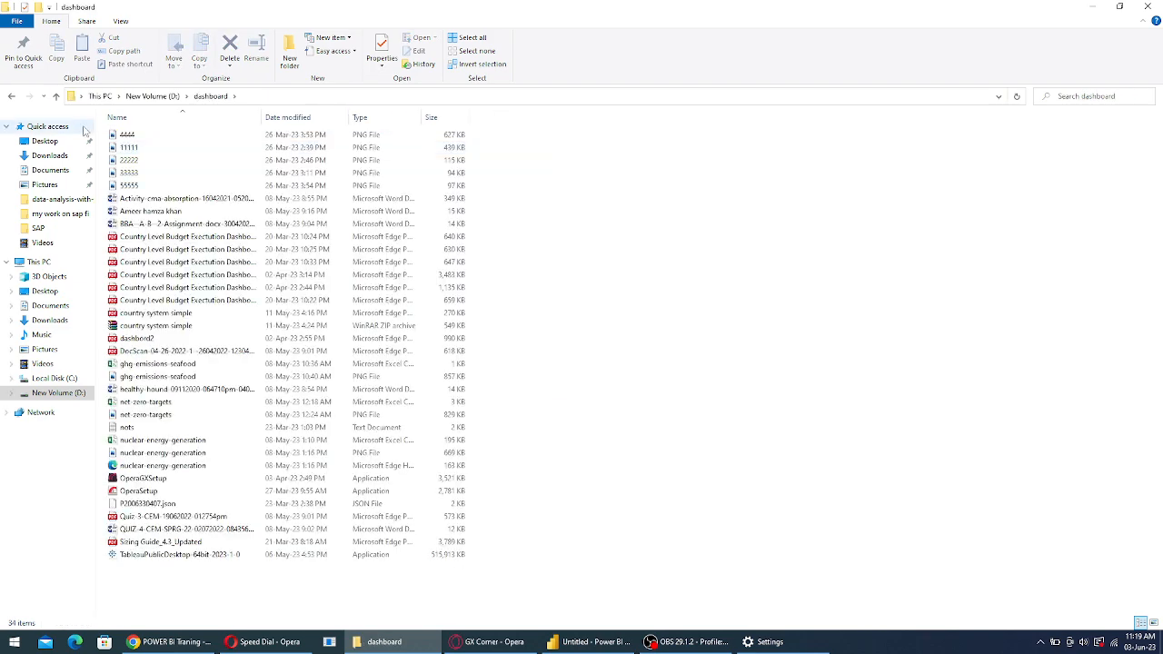
pyautogui.click(55, 98)
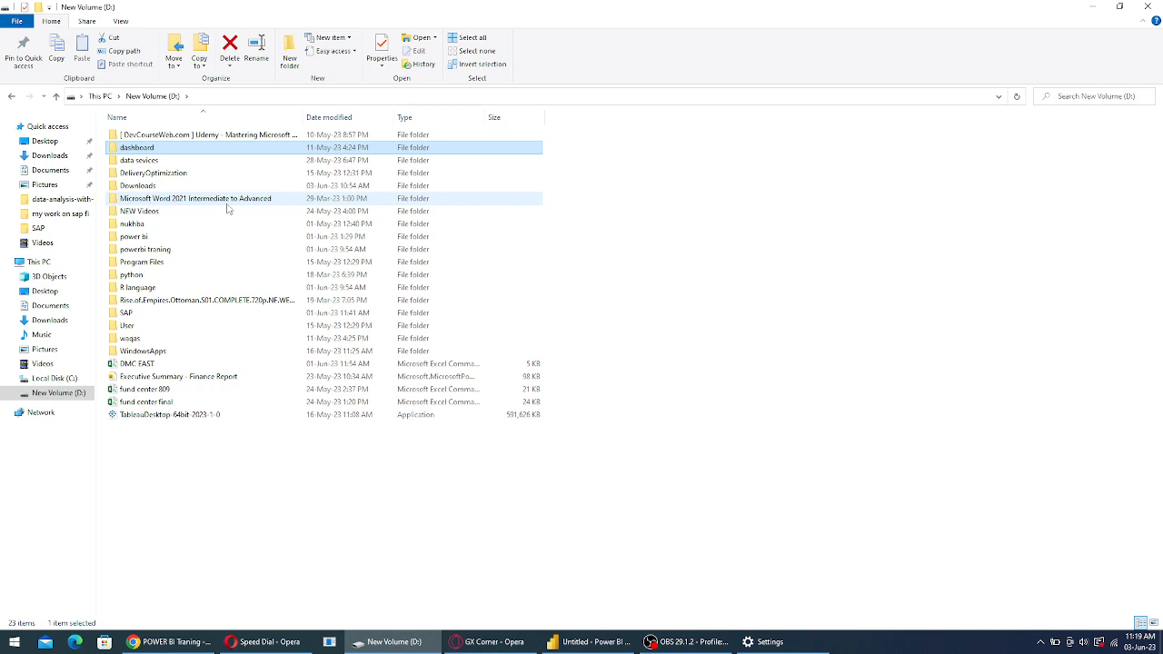
pyautogui.doubleClick(162, 238)
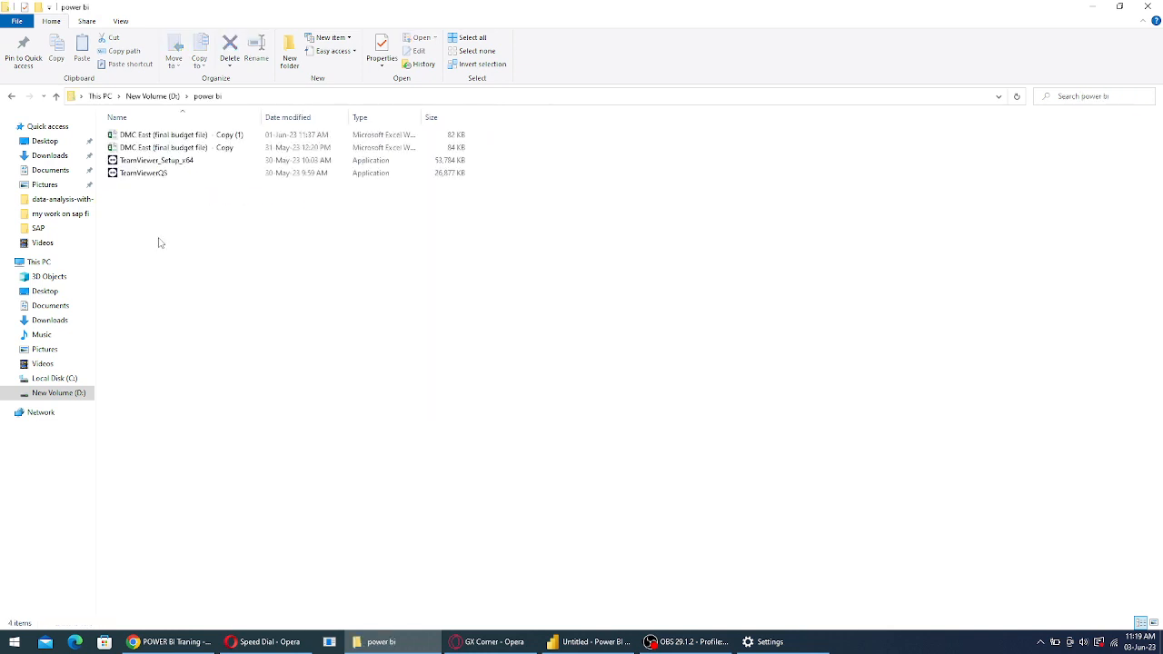
pyautogui.click(55, 97)
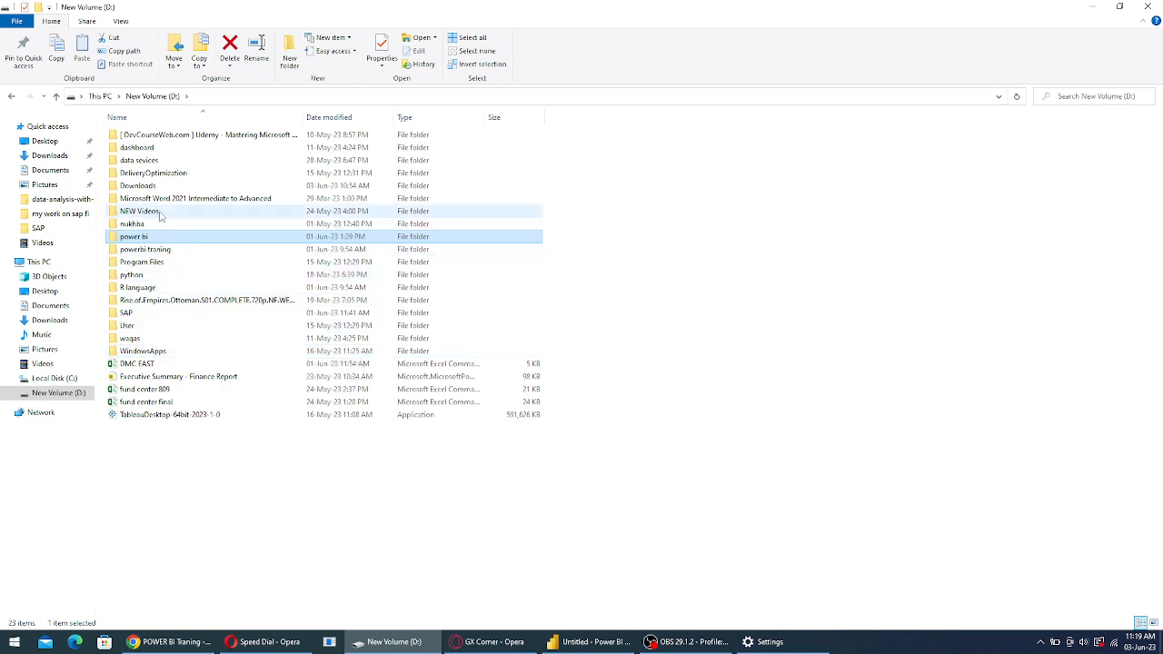
# Look through the Udemy Word course folder and the folder above WindowsApps on New Volume (D:), and return to the Sample Data slide in Chrome
pyautogui.doubleClick(162, 136)
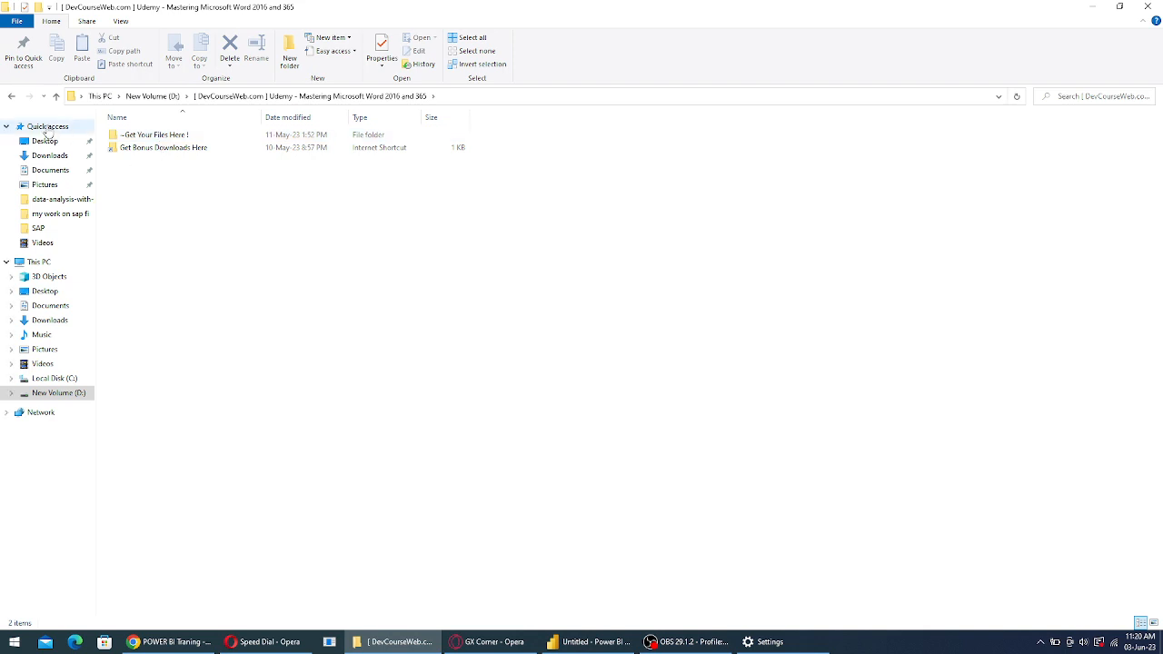
pyautogui.click(55, 96)
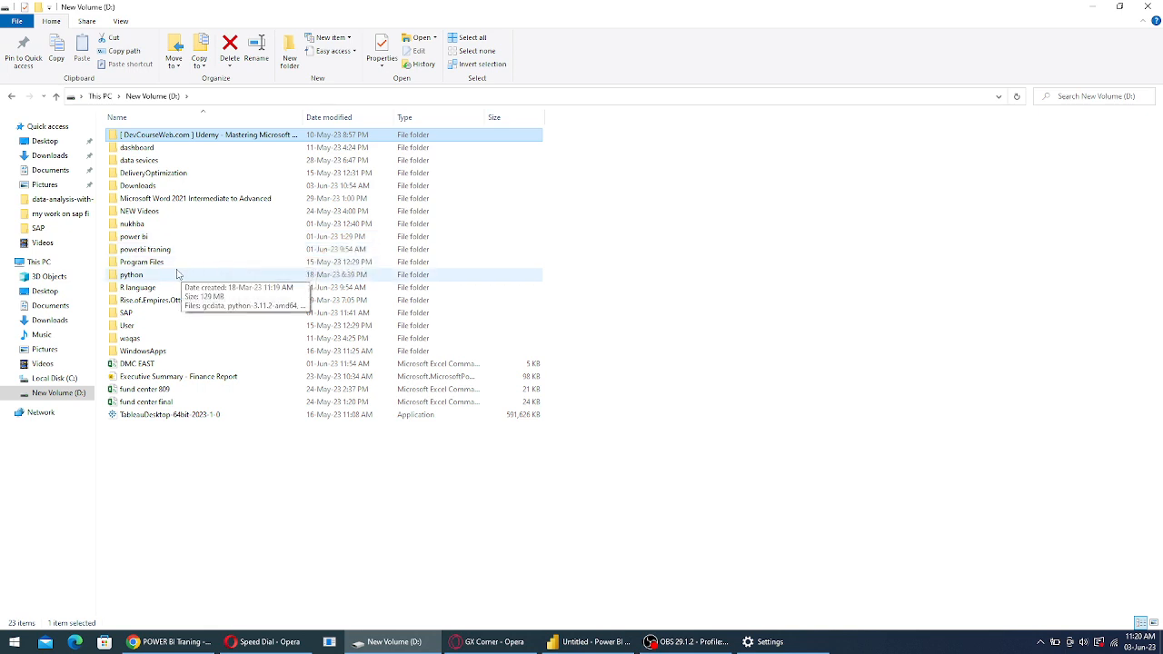
pyautogui.doubleClick(167, 339)
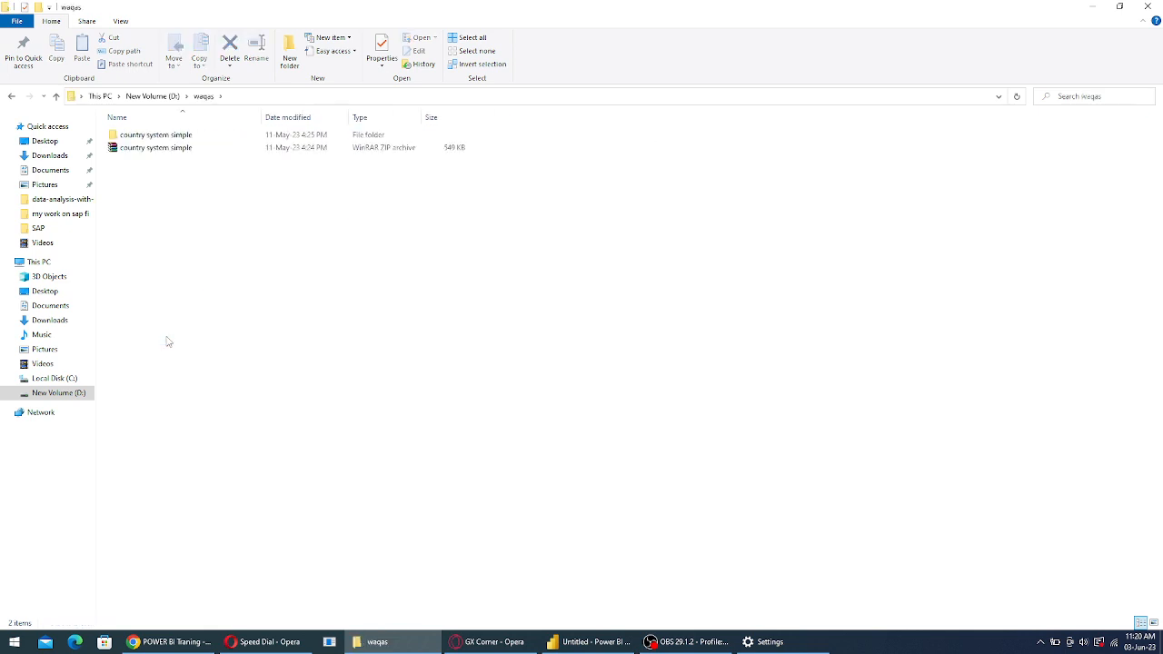
pyautogui.click(55, 97)
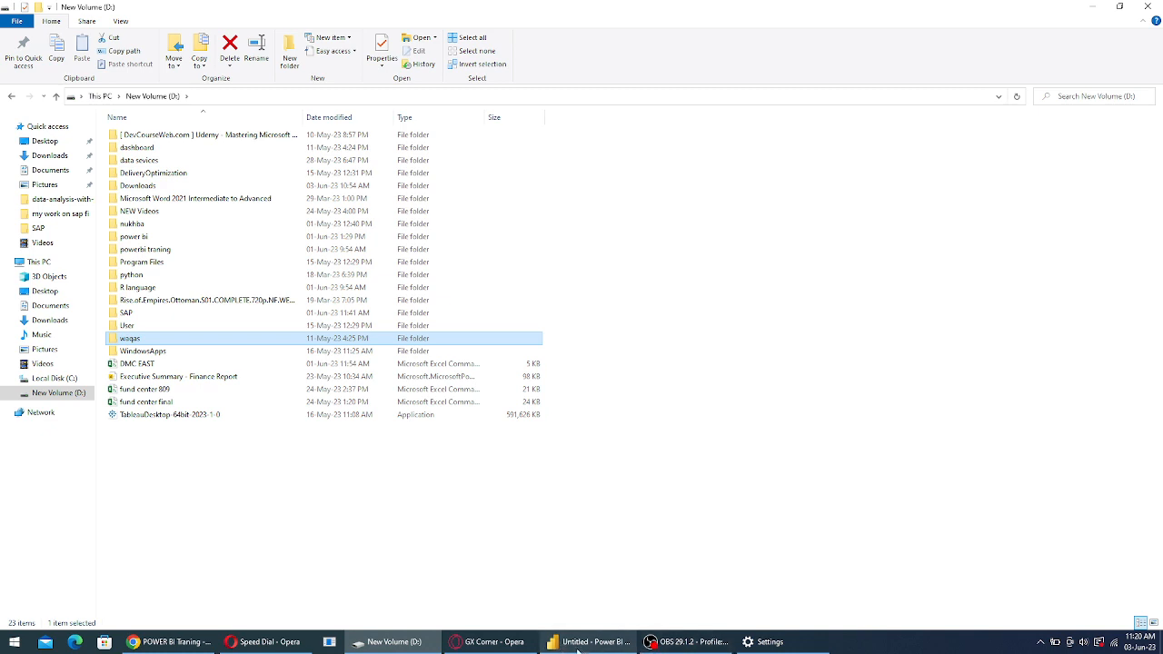
pyautogui.click(173, 642)
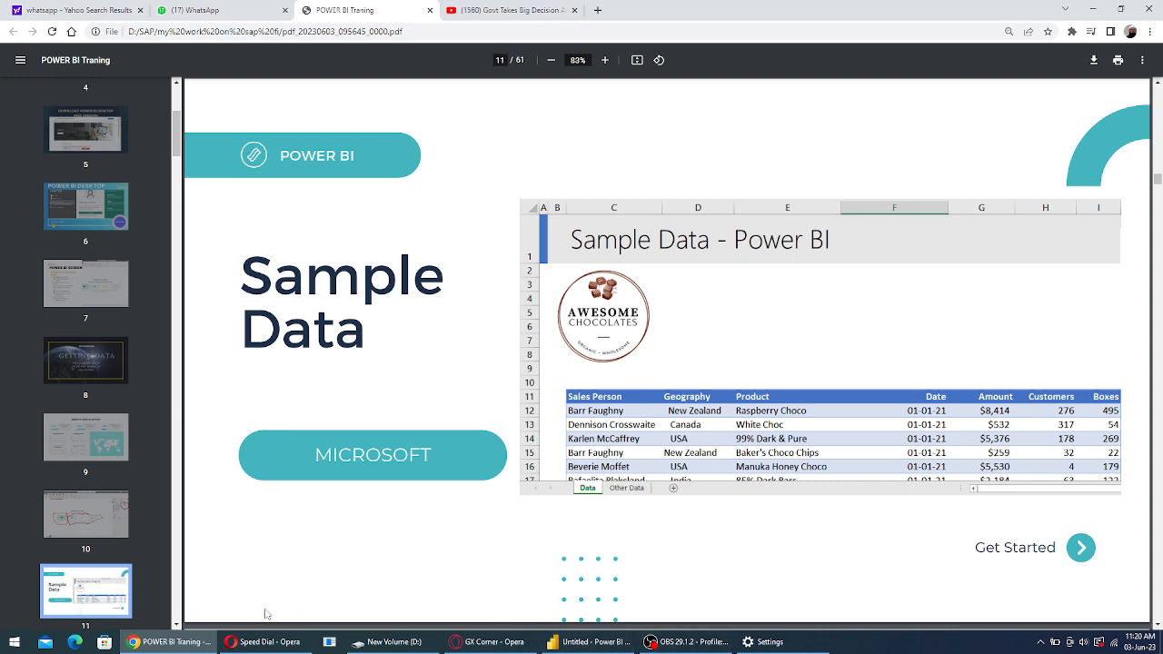
pyautogui.click(168, 642)
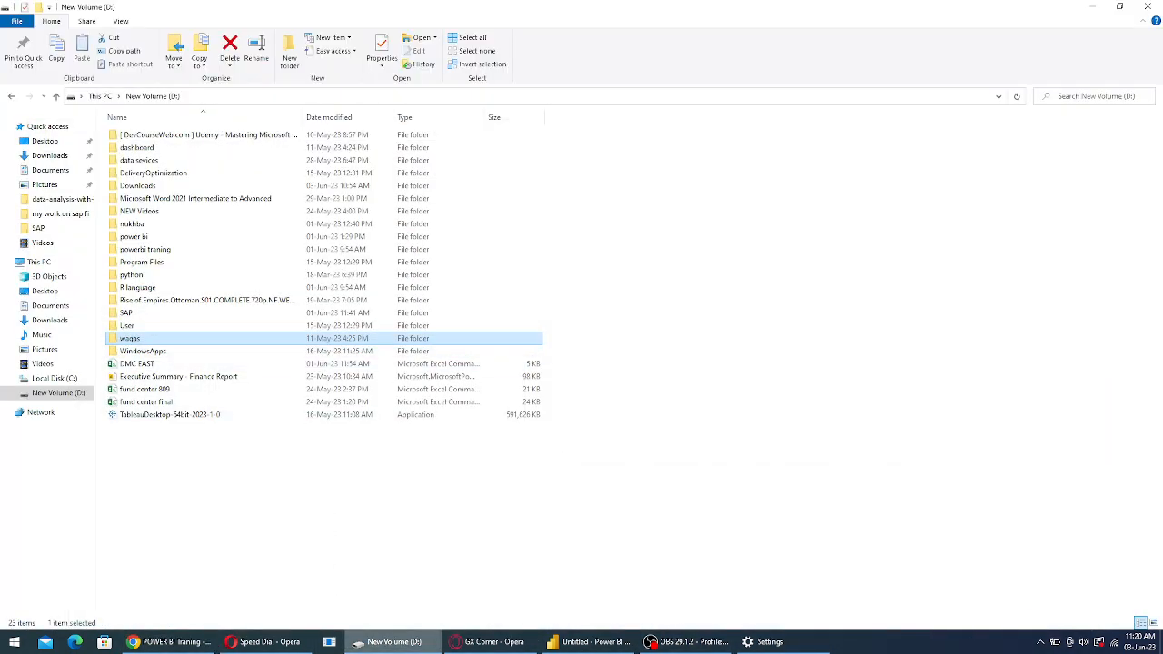
pyautogui.click(137, 644)
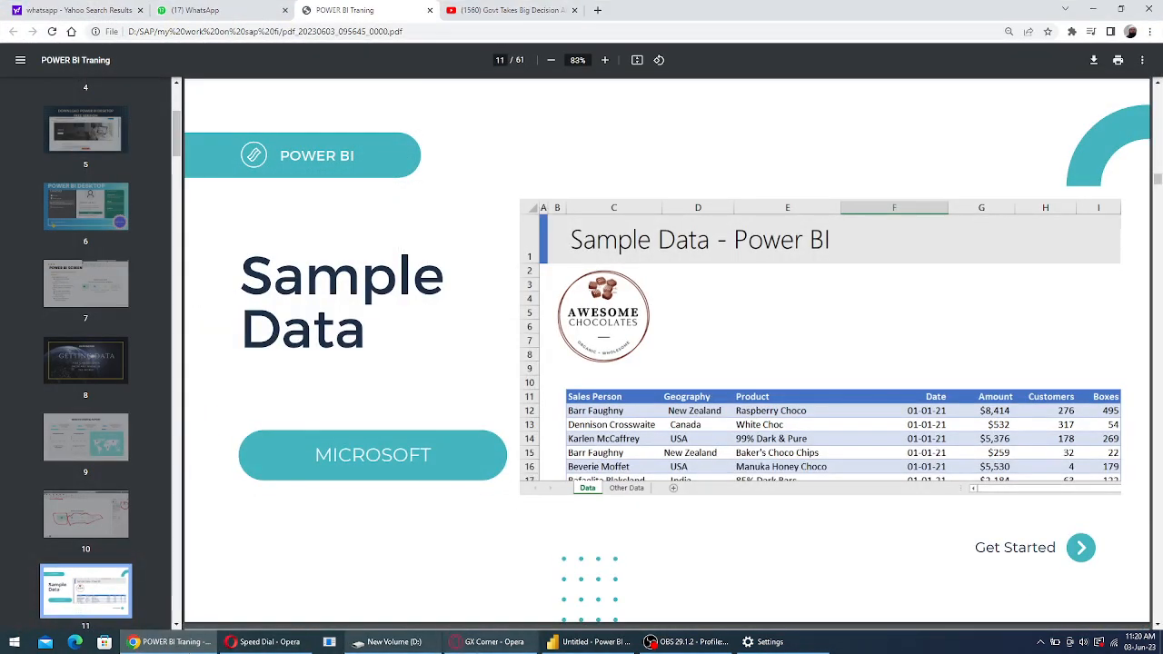
# Switch to Power BI Desktop and collapse the field lists of the locations, people, products and sales tables
pyautogui.click(591, 642)
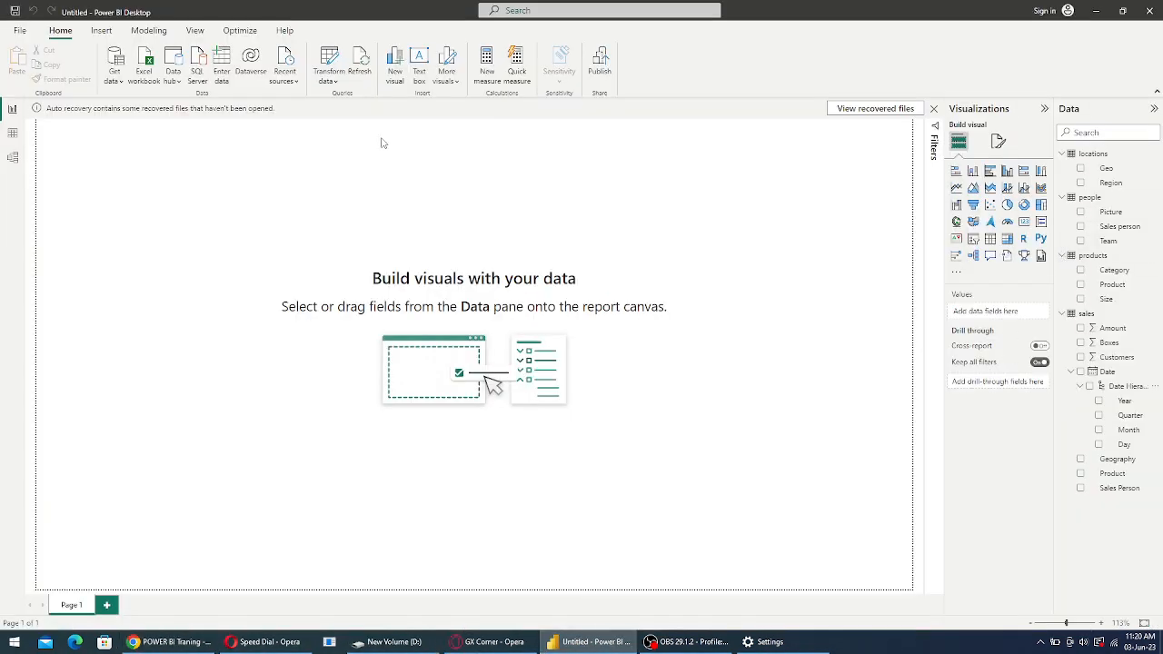
pyautogui.click(1063, 155)
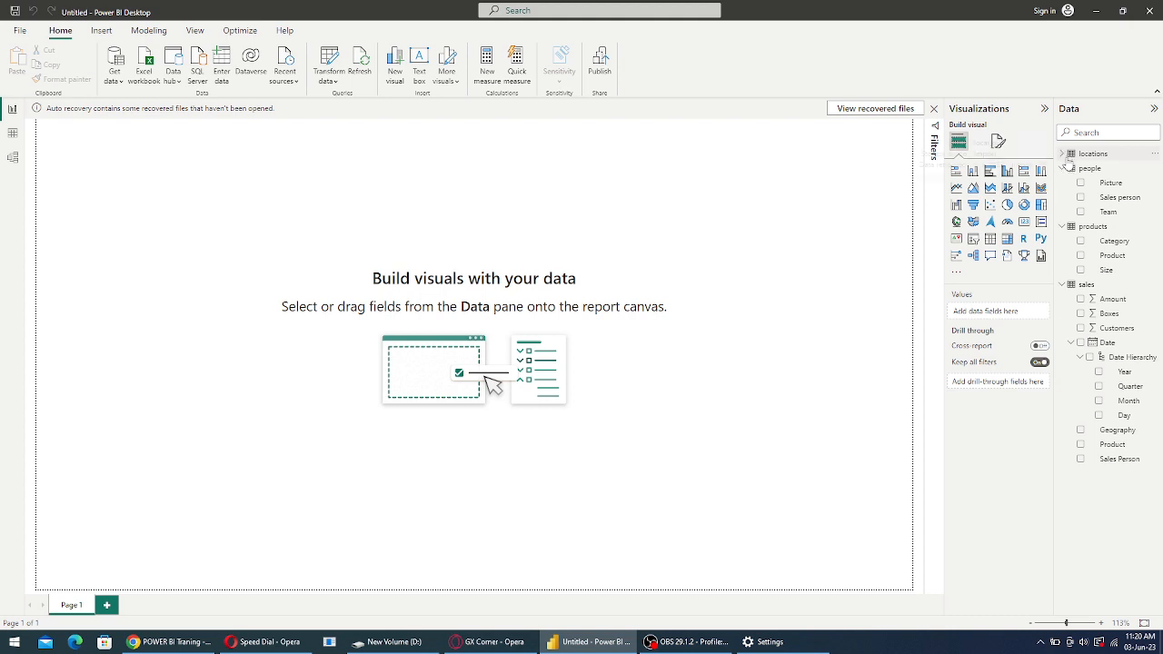
pyautogui.click(1063, 169)
pyautogui.click(1063, 184)
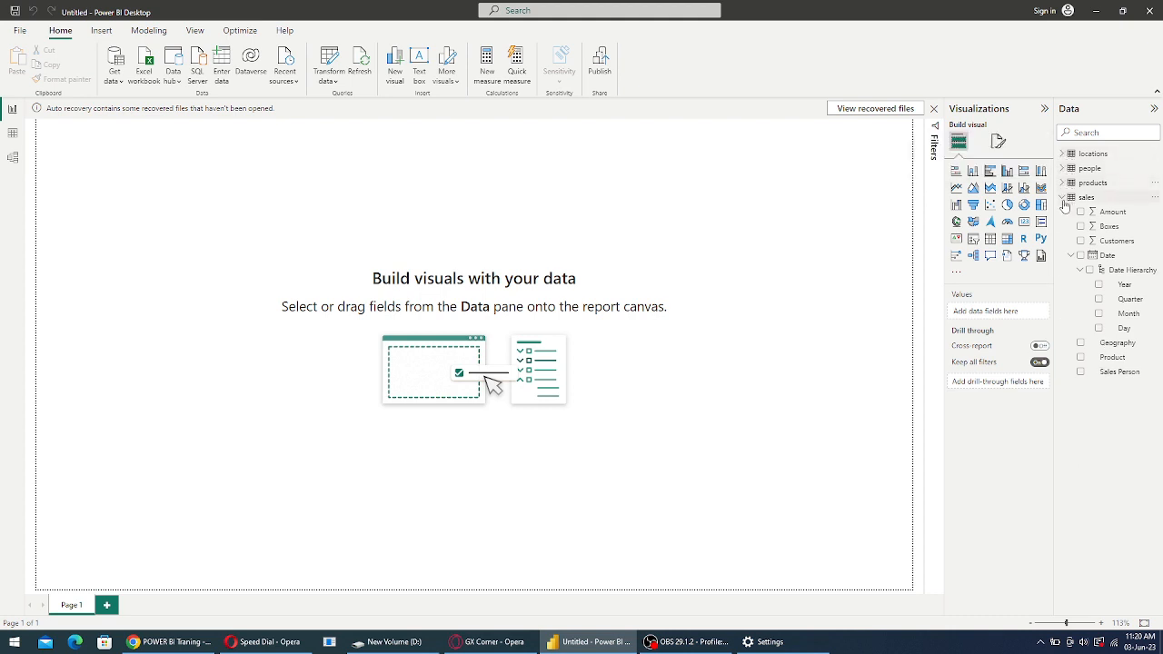
pyautogui.click(1063, 198)
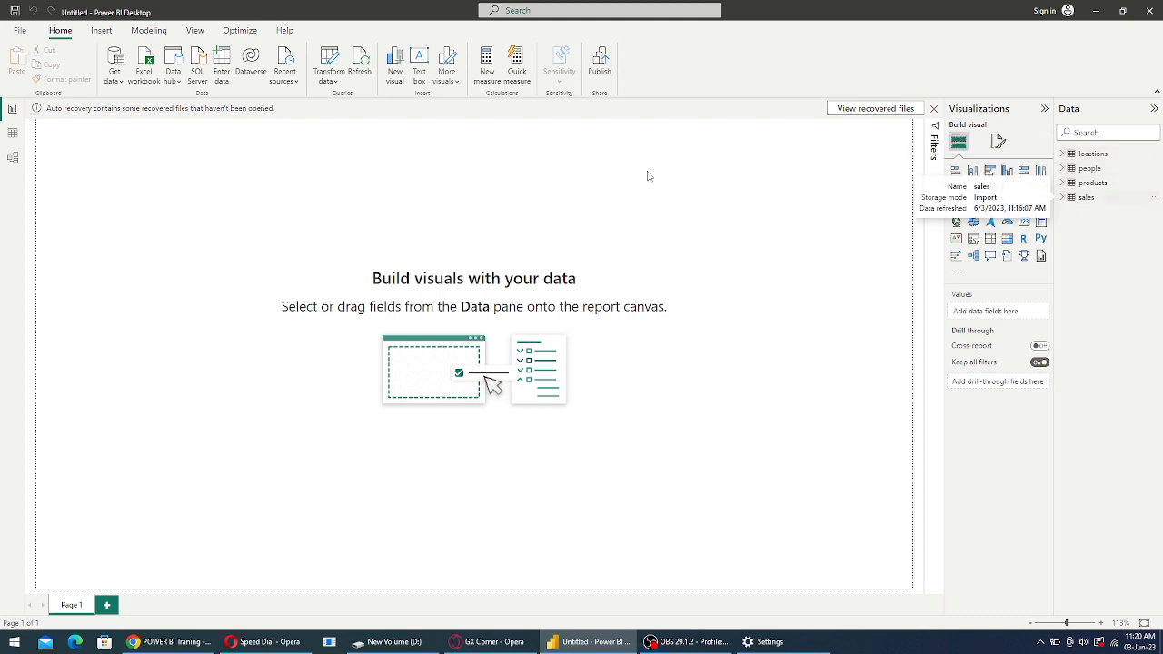
# Examine the rows of the locations, people, products and sales tables one after another in Data view
pyautogui.click(1089, 154)
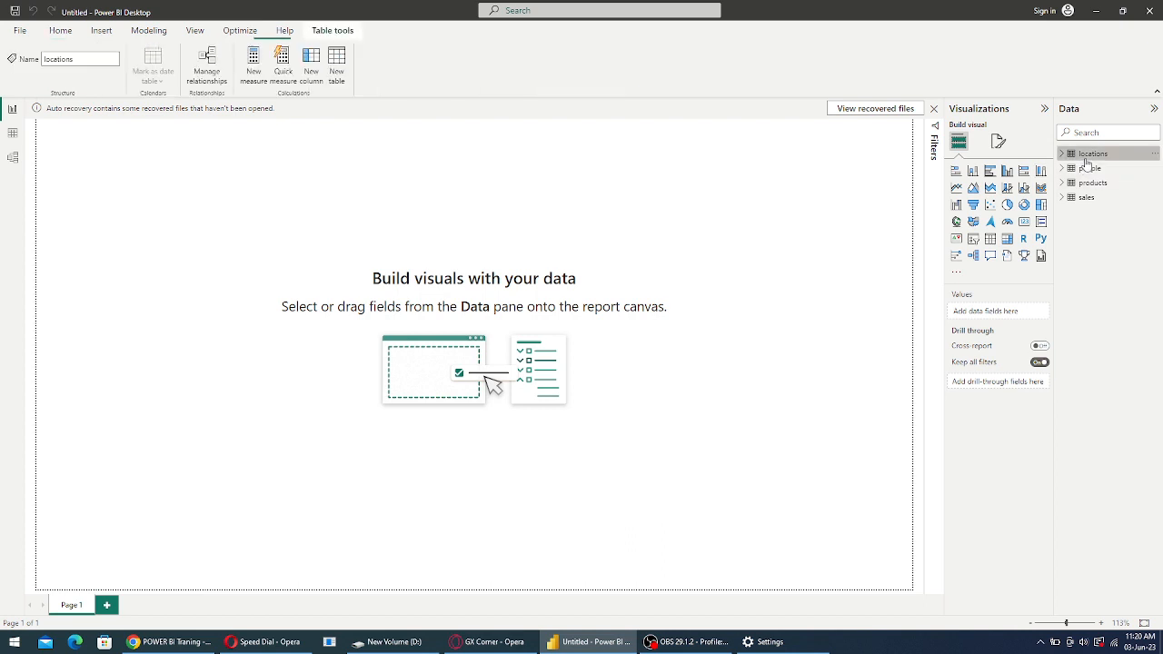
pyautogui.click(15, 136)
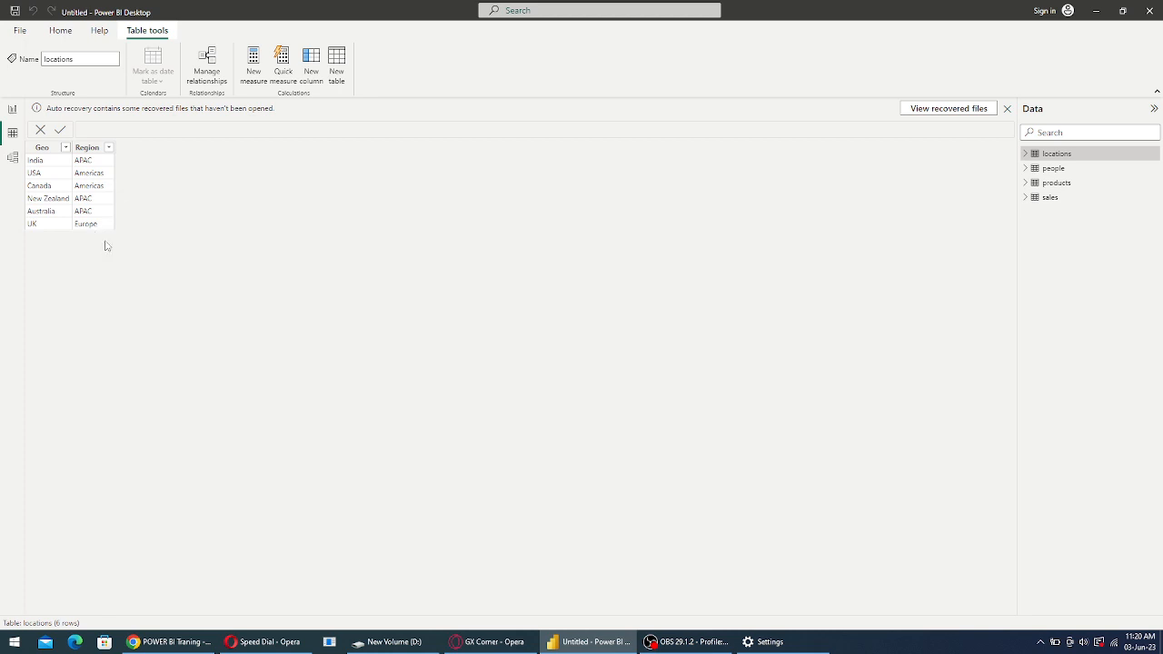
pyautogui.click(1052, 172)
pyautogui.doubleClick(1052, 170)
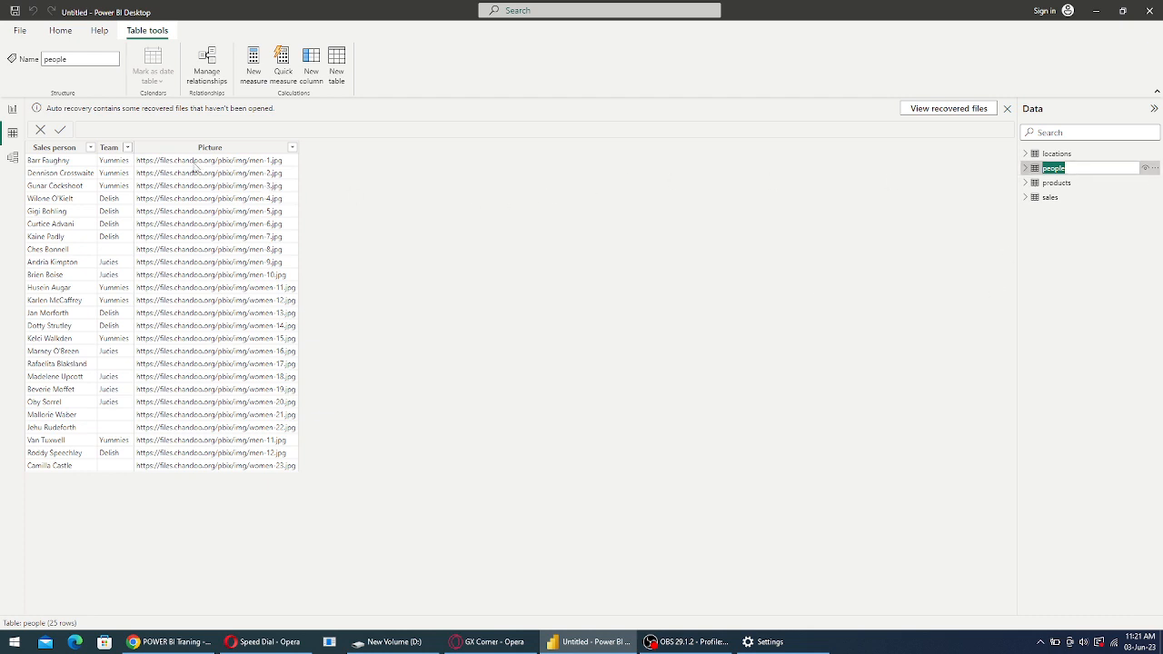
pyautogui.click(1040, 184)
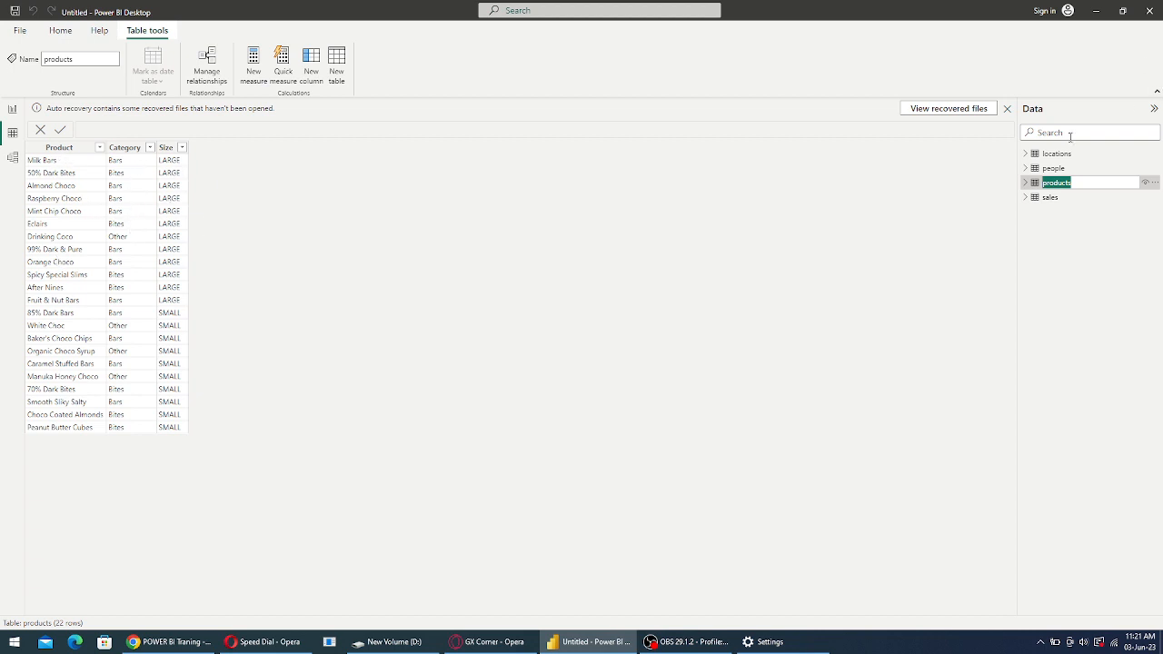
pyautogui.click(1047, 197)
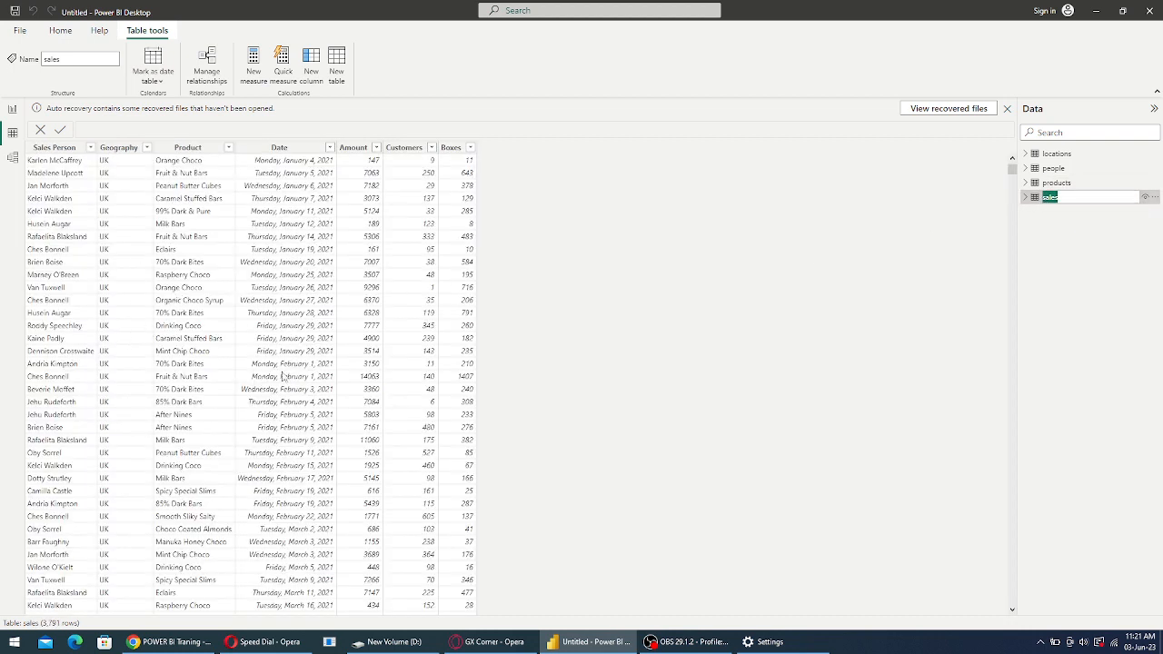
# In Model view, move the sales card beneath the people card and place the products card just below sales
pyautogui.click(13, 157)
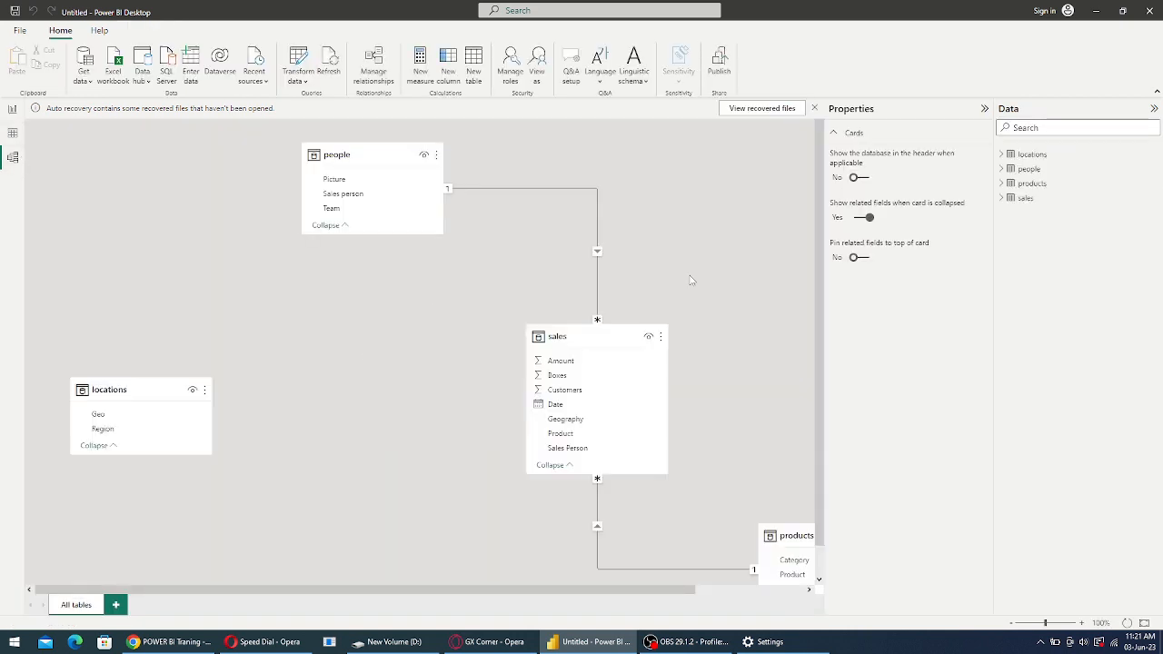
pyautogui.moveTo(609, 341); pyautogui.dragTo(480, 275)
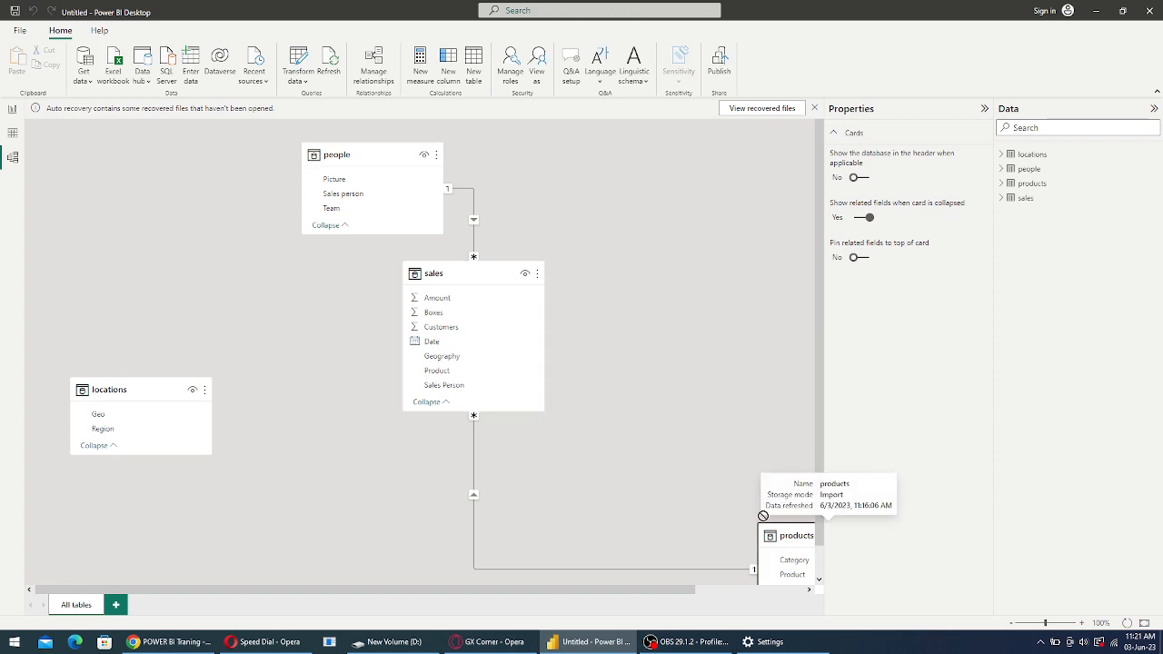
pyautogui.moveTo(771, 535); pyautogui.dragTo(524, 451)
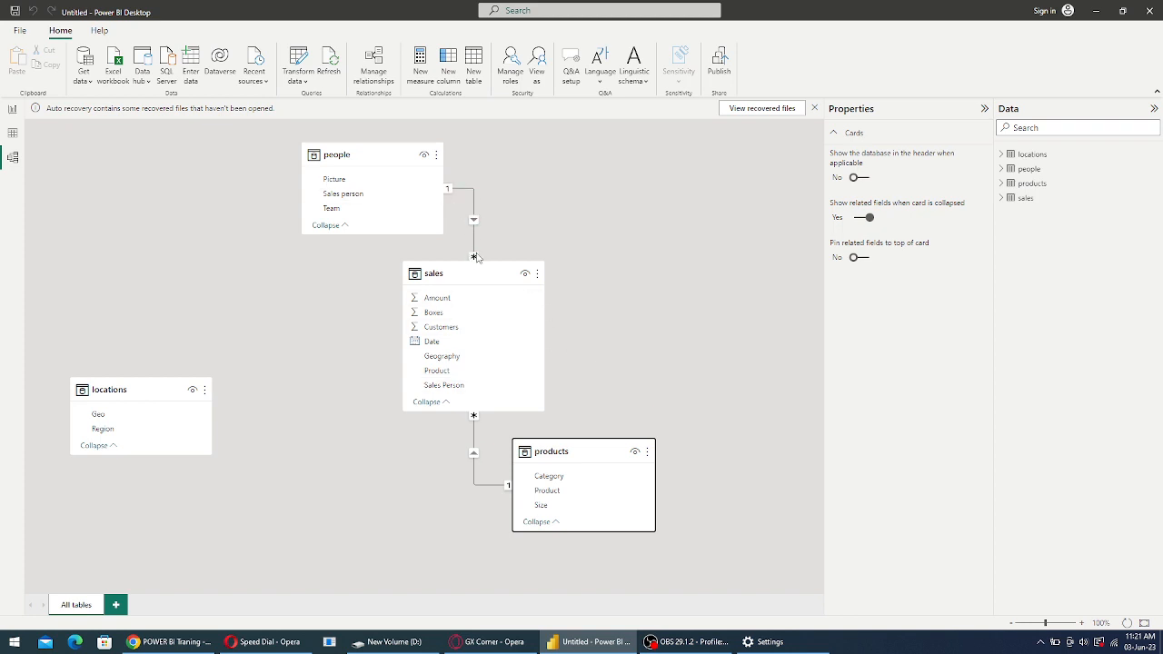
# Inspect the relationship settings between the sales and people tables and close them without changes
pyautogui.click(470, 193)
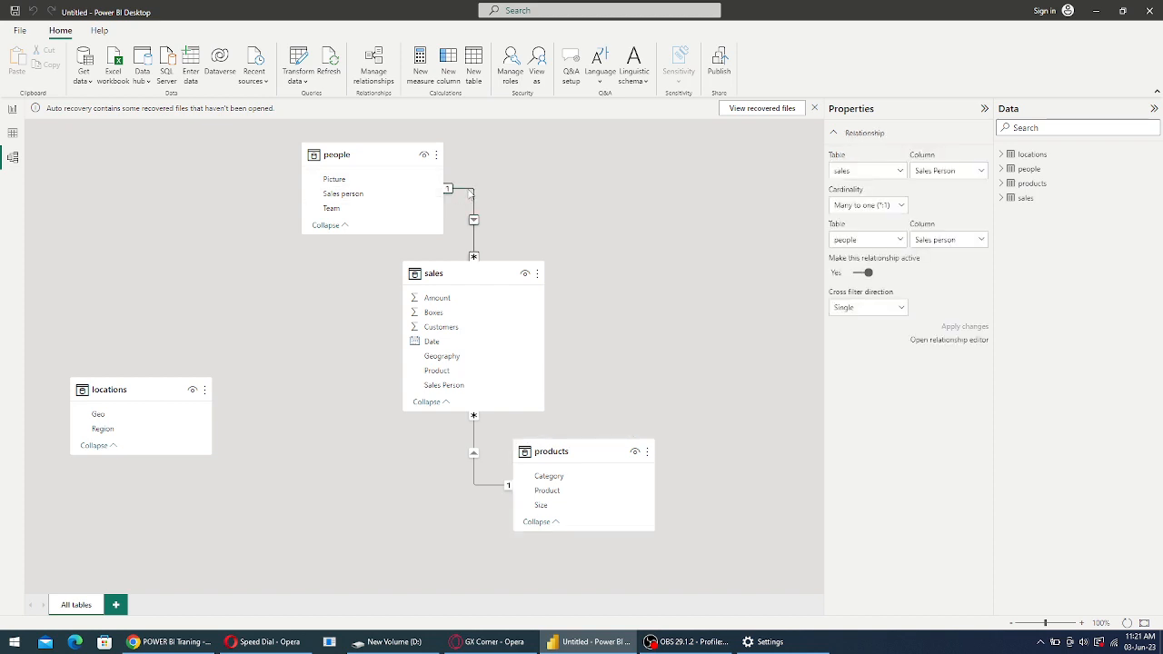
pyautogui.doubleClick(469, 194)
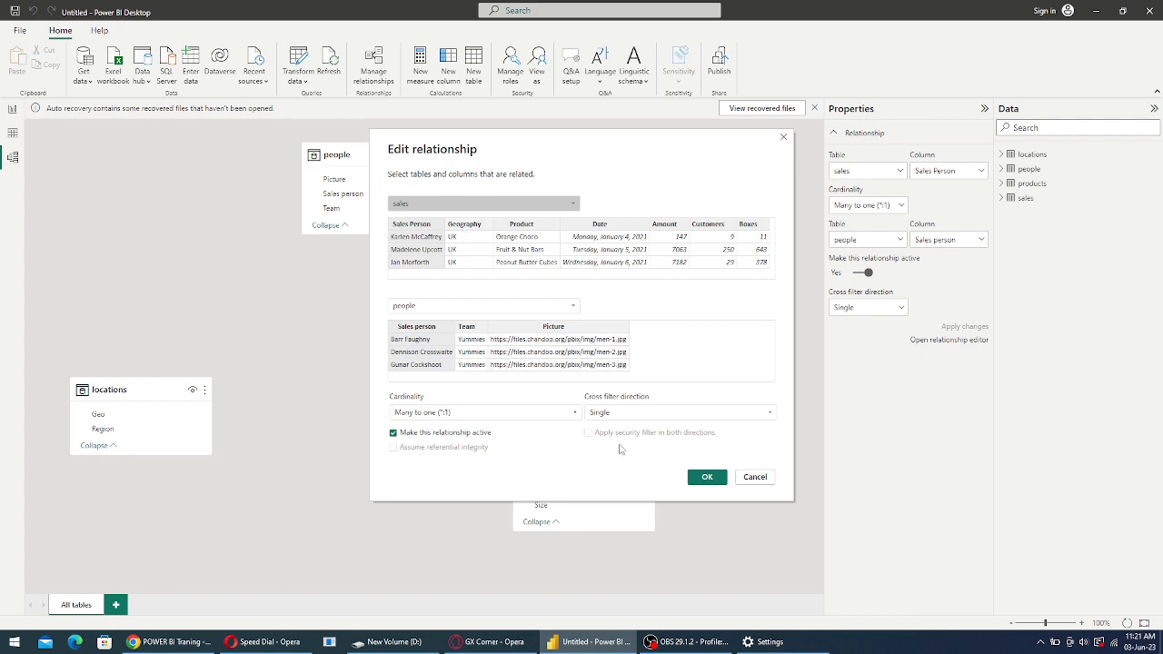
pyautogui.click(759, 480)
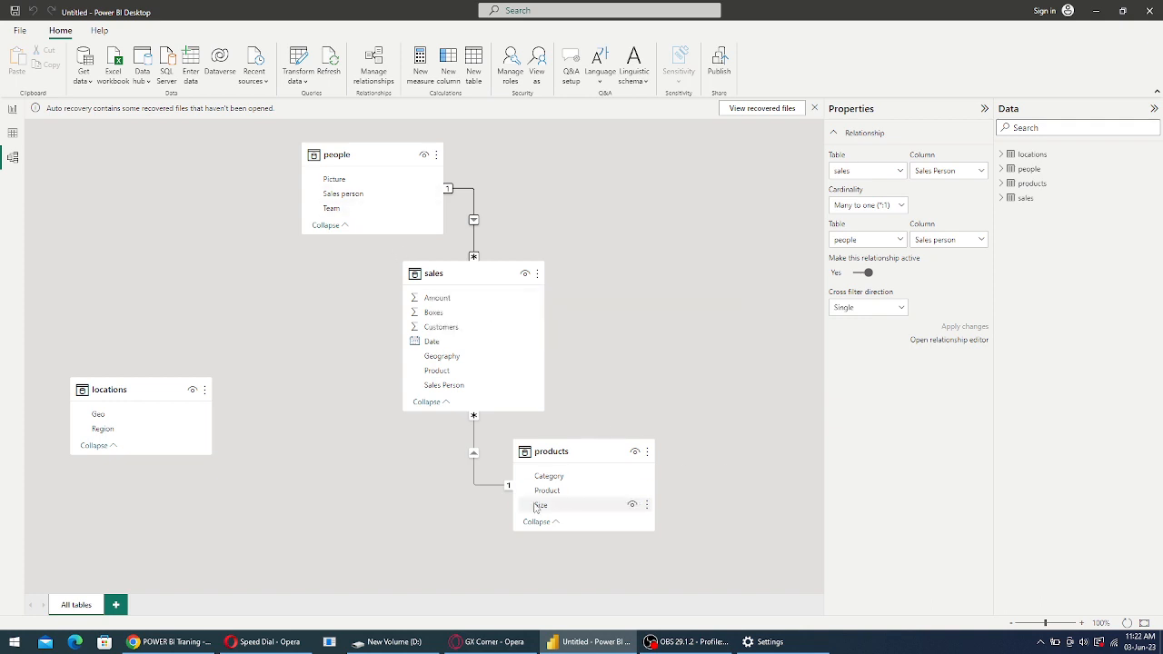
# Widen the sales and locations cards in the model diagram and move the products card further below sales
pyautogui.click(427, 402)
pyautogui.click(427, 345)
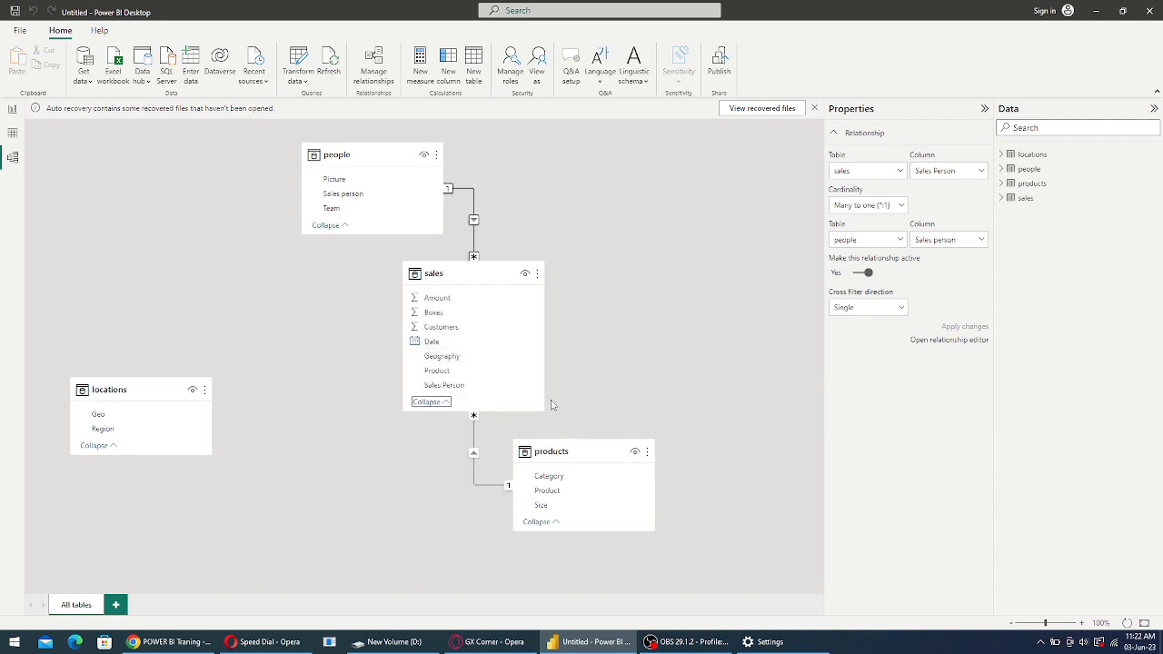
pyautogui.moveTo(544, 408); pyautogui.dragTo(773, 464)
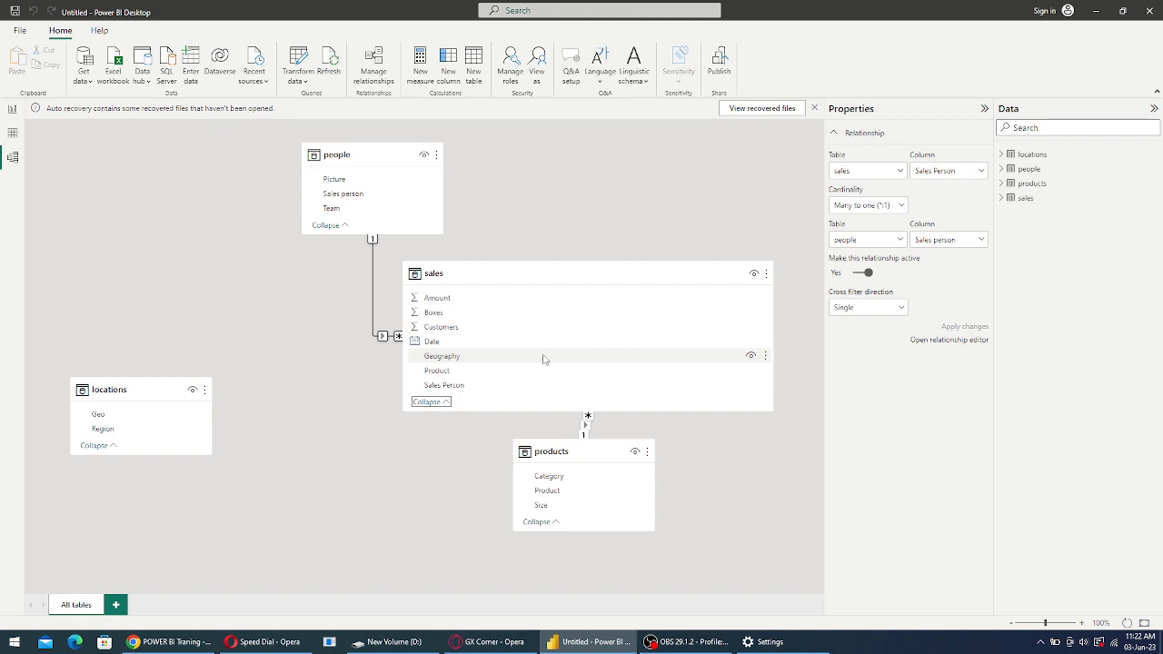
pyautogui.moveTo(600, 452); pyautogui.dragTo(529, 515)
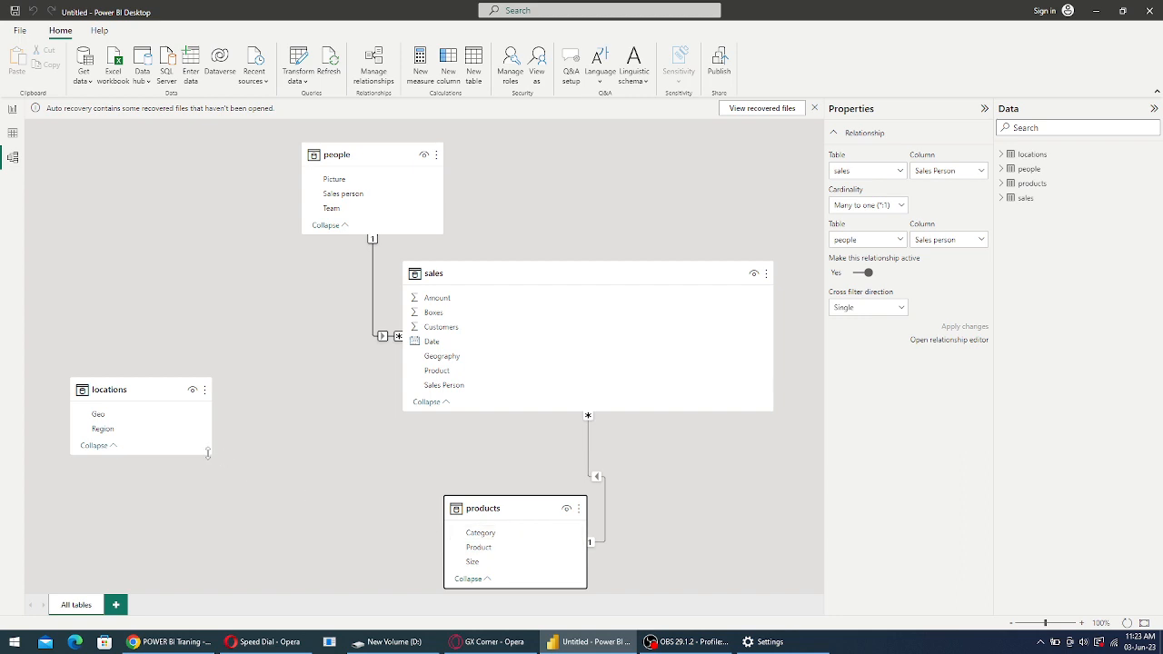
pyautogui.moveTo(212, 454); pyautogui.dragTo(304, 507)
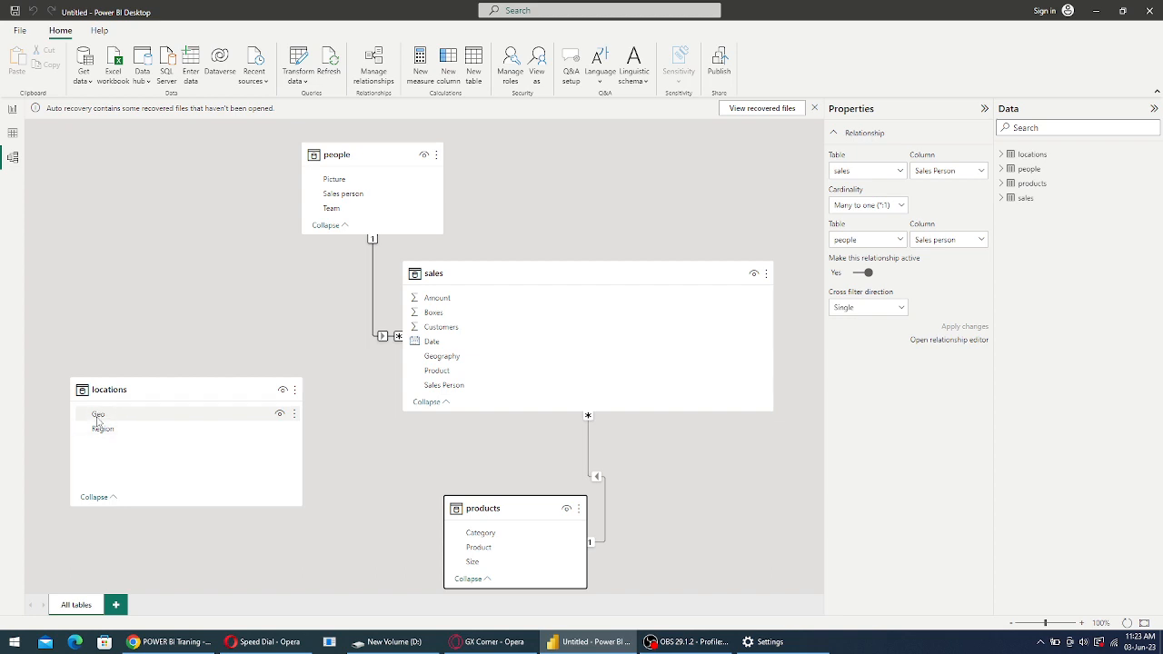
# Create a relationship from the Geo column of locations to the Geography column of sales, and shift the locations card slightly upward
pyautogui.moveTo(98, 420); pyautogui.dragTo(447, 362)
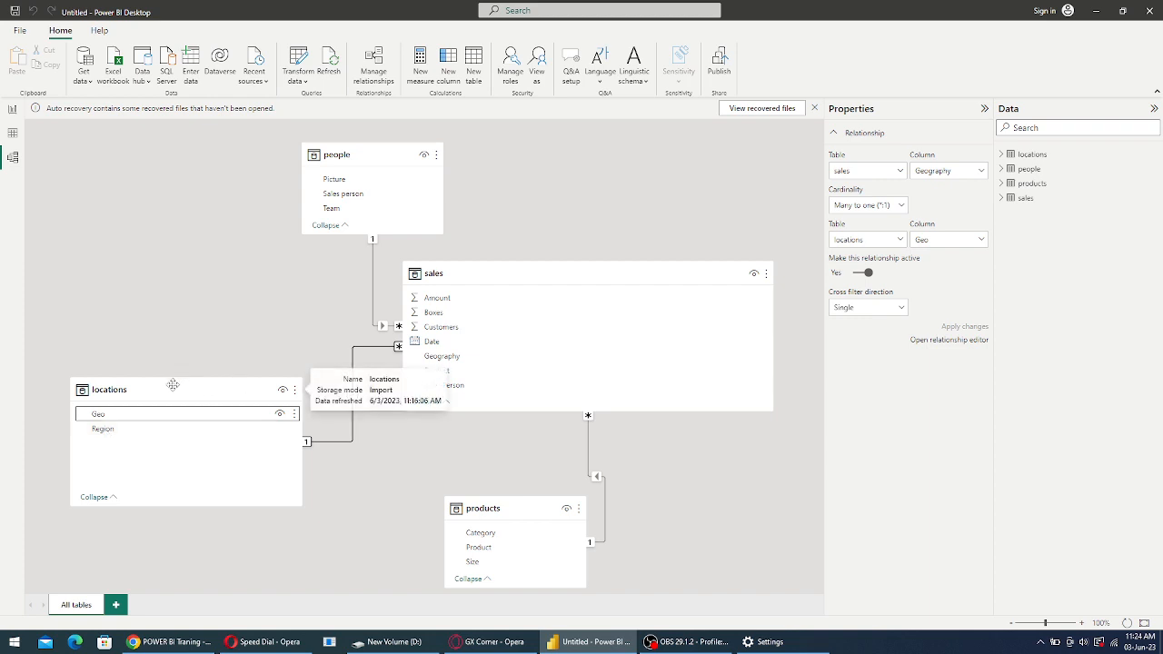
pyautogui.moveTo(172, 385)
pyautogui.mouseDown()
pyautogui.moveTo(209, 374)
pyautogui.moveTo(180, 368)
pyautogui.mouseUp()
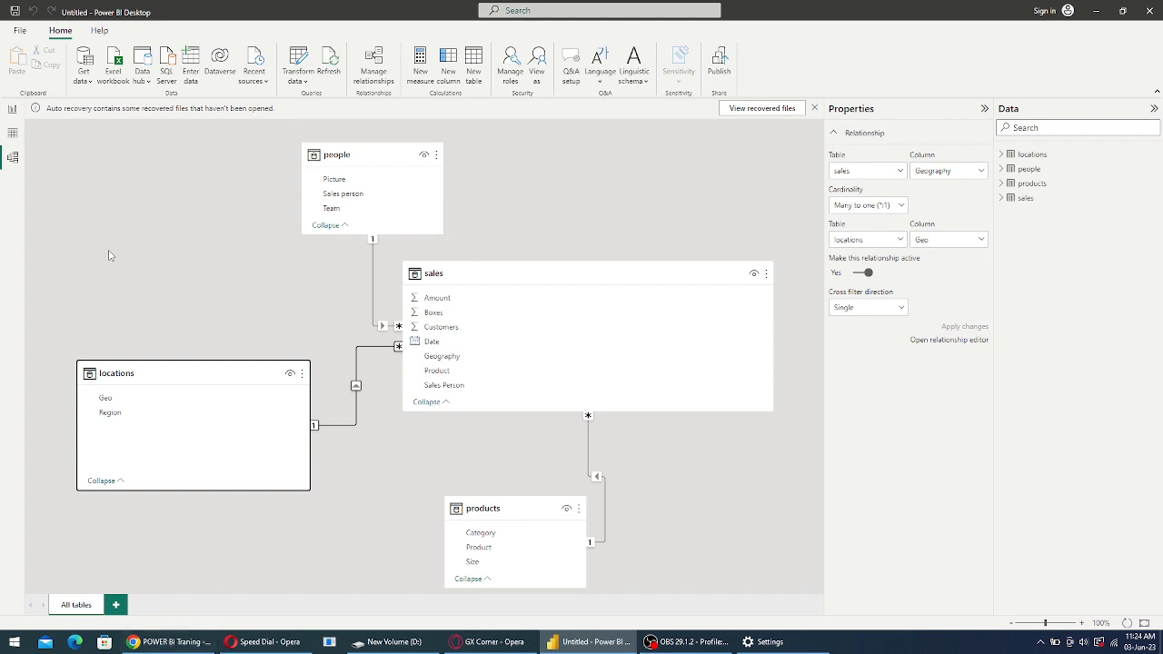
# Review the Report, Data and Model views of the loaded tables and return to the Report view
pyautogui.click(16, 112)
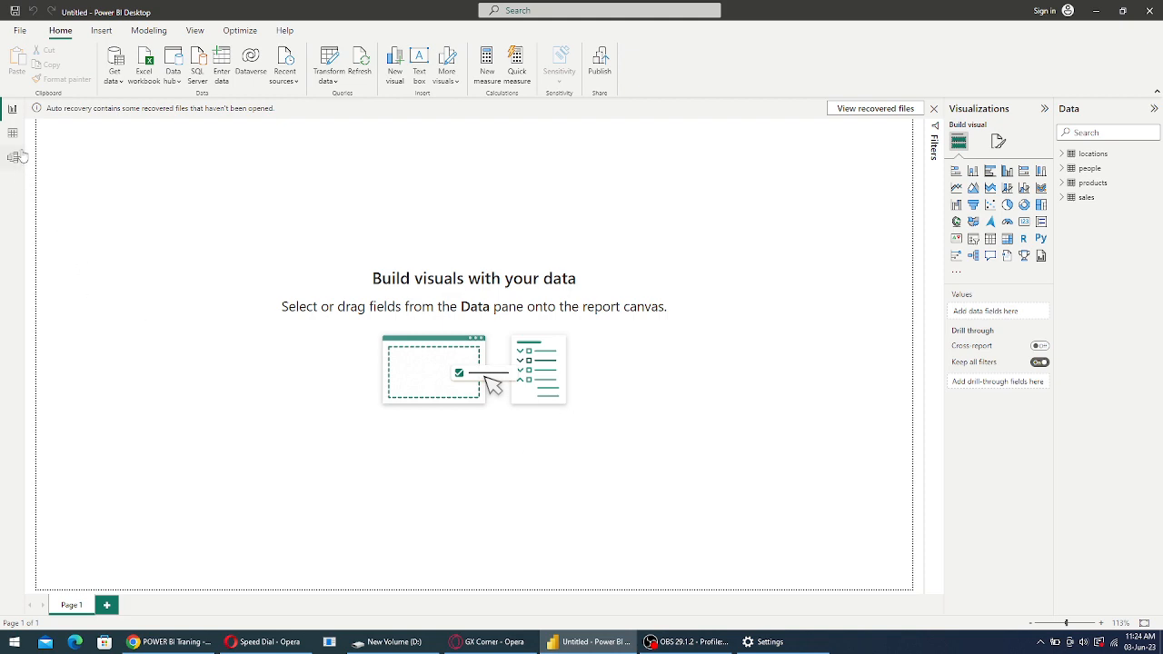
pyautogui.click(1094, 155)
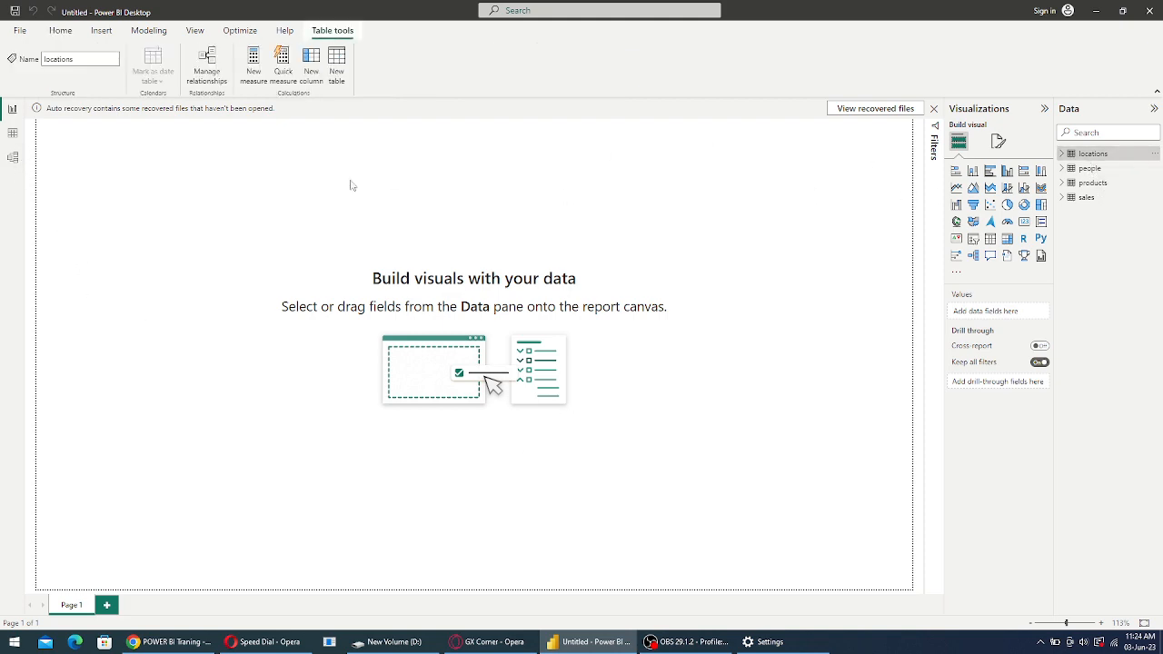
pyautogui.click(13, 133)
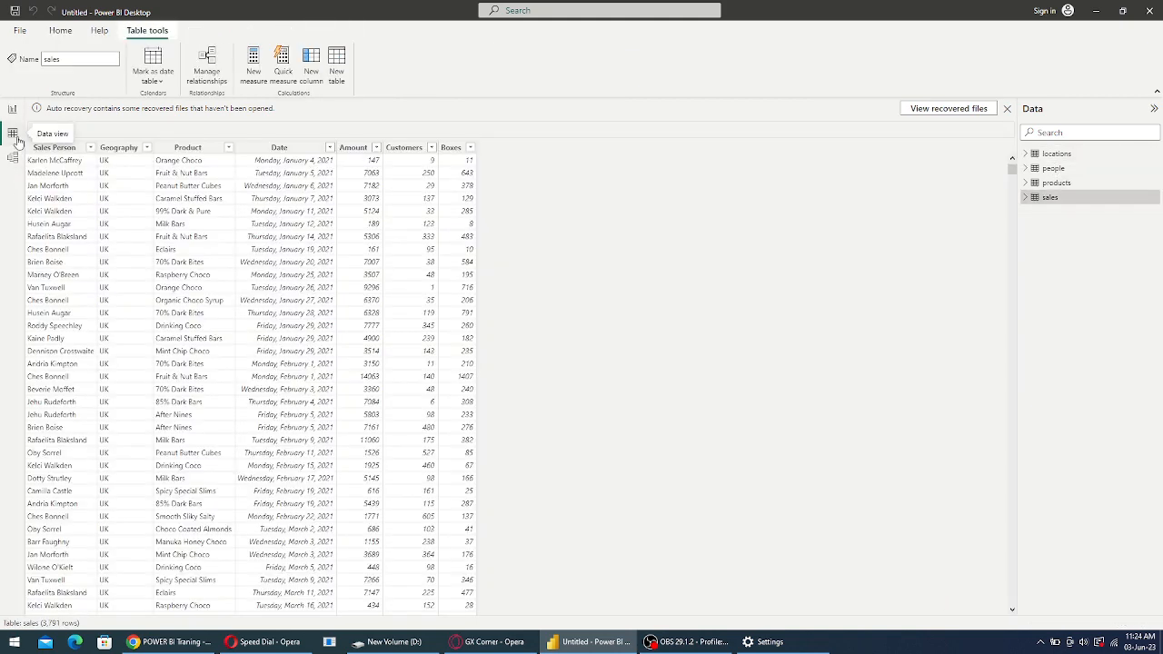
pyautogui.click(14, 157)
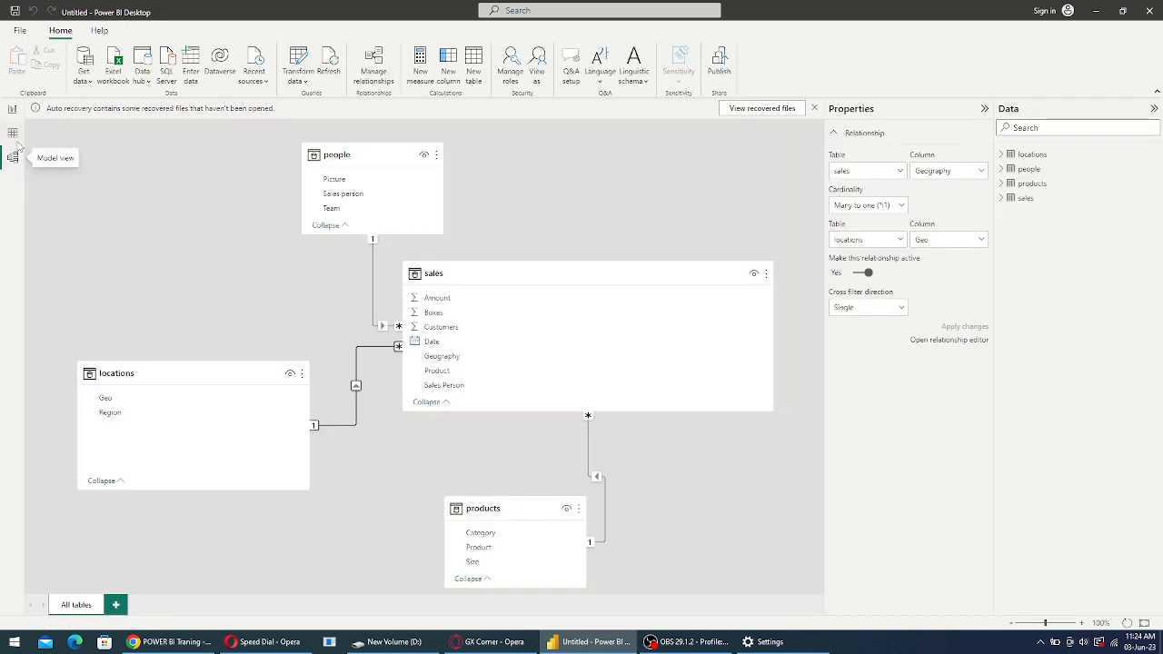
pyautogui.click(13, 109)
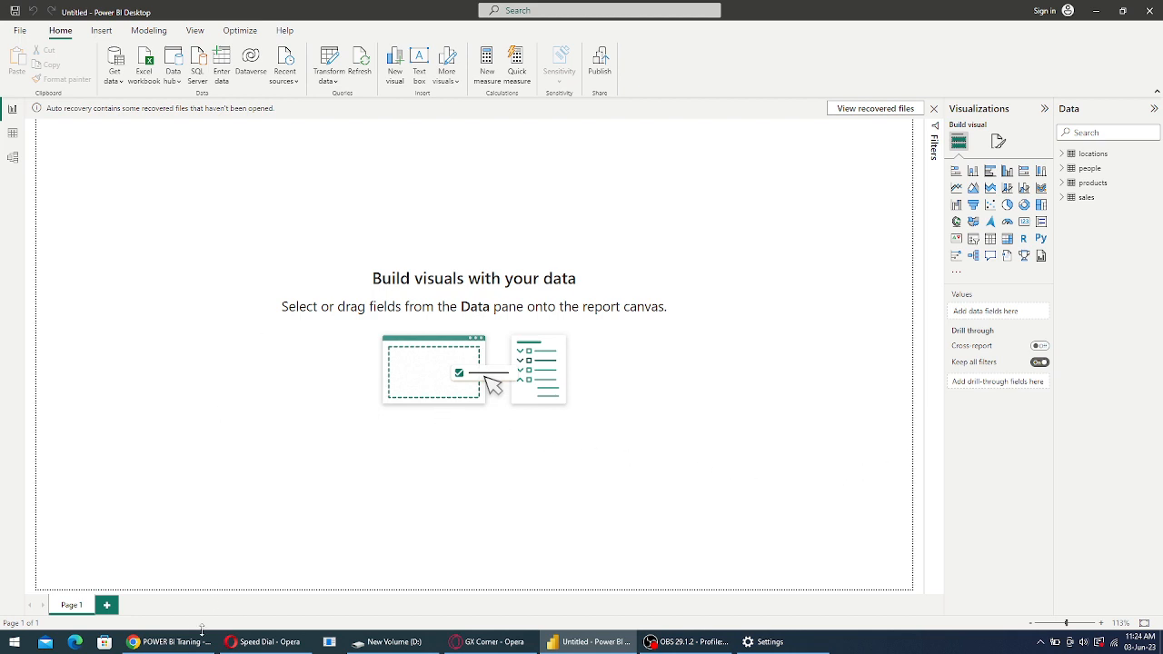
# Switch to the POWER BI Traning PDF in Chrome and show slides 13 and 14 on getting data from an Excel file
pyautogui.click(168, 643)
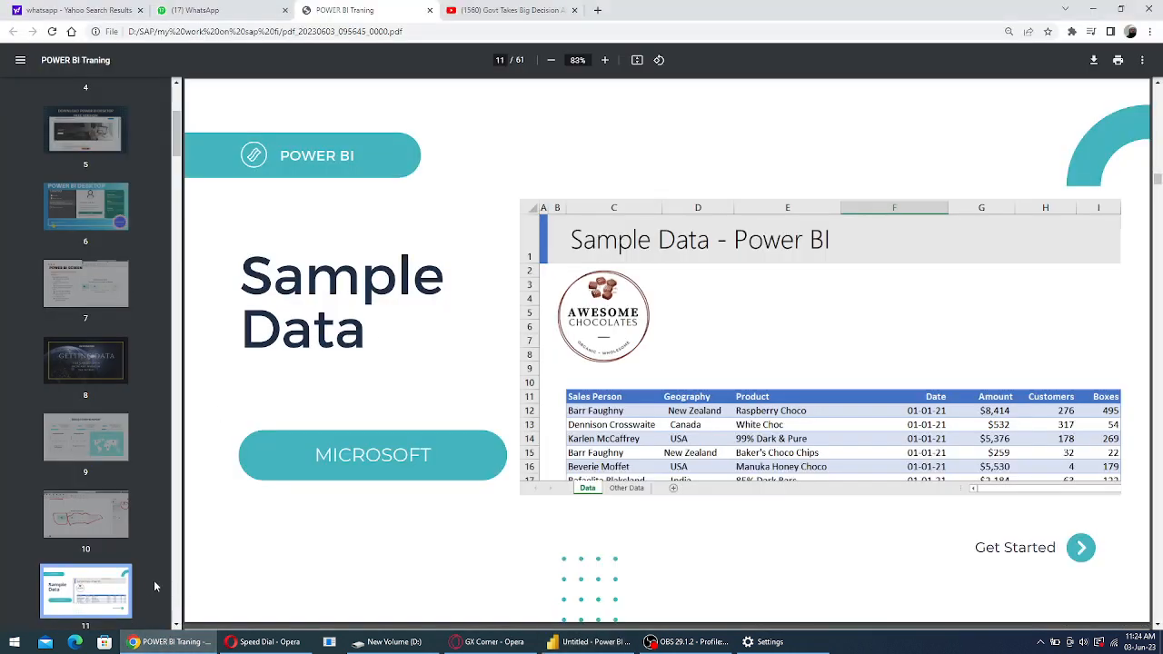
pyautogui.click(177, 627)
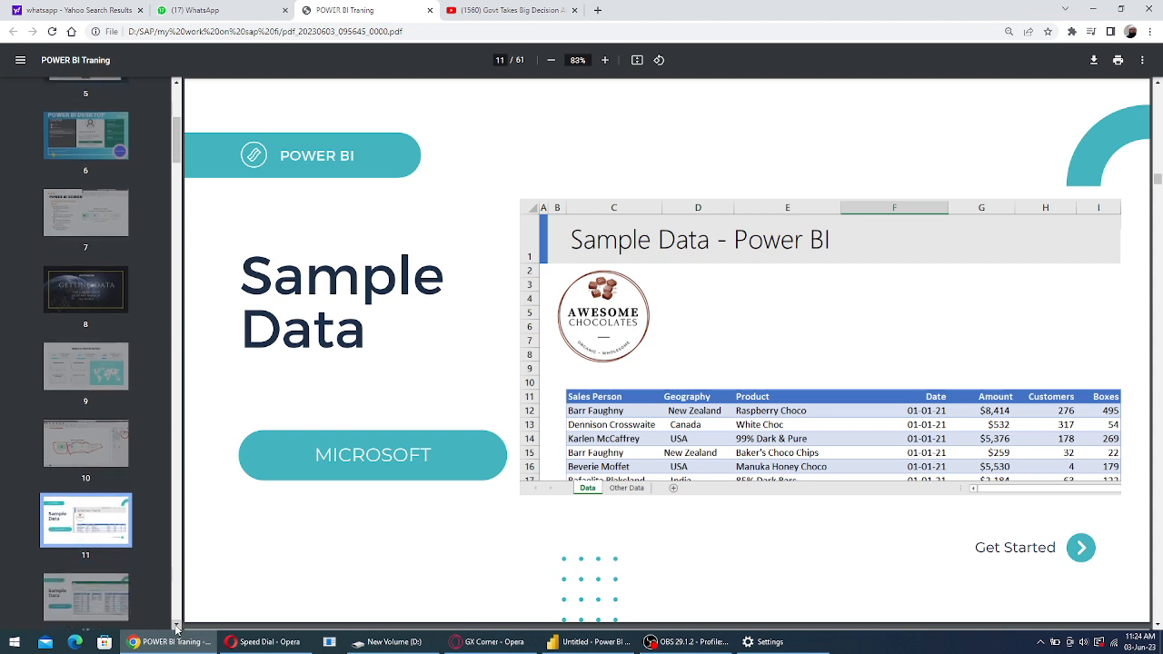
pyautogui.scroll(-3, 127, 531)
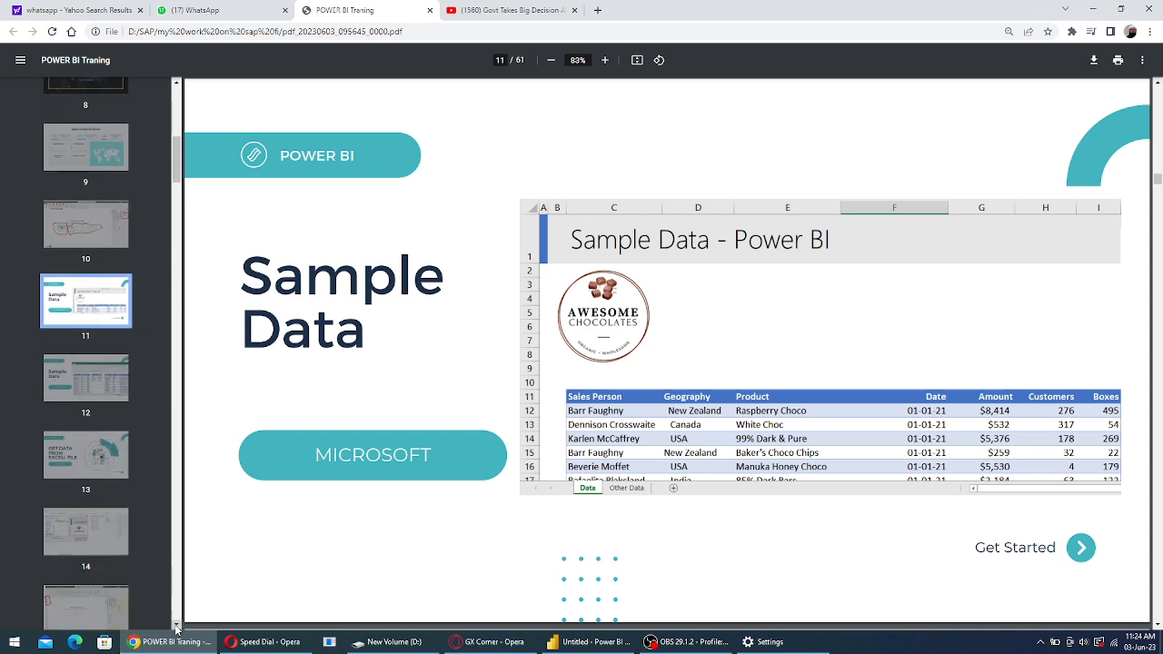
pyautogui.click(98, 450)
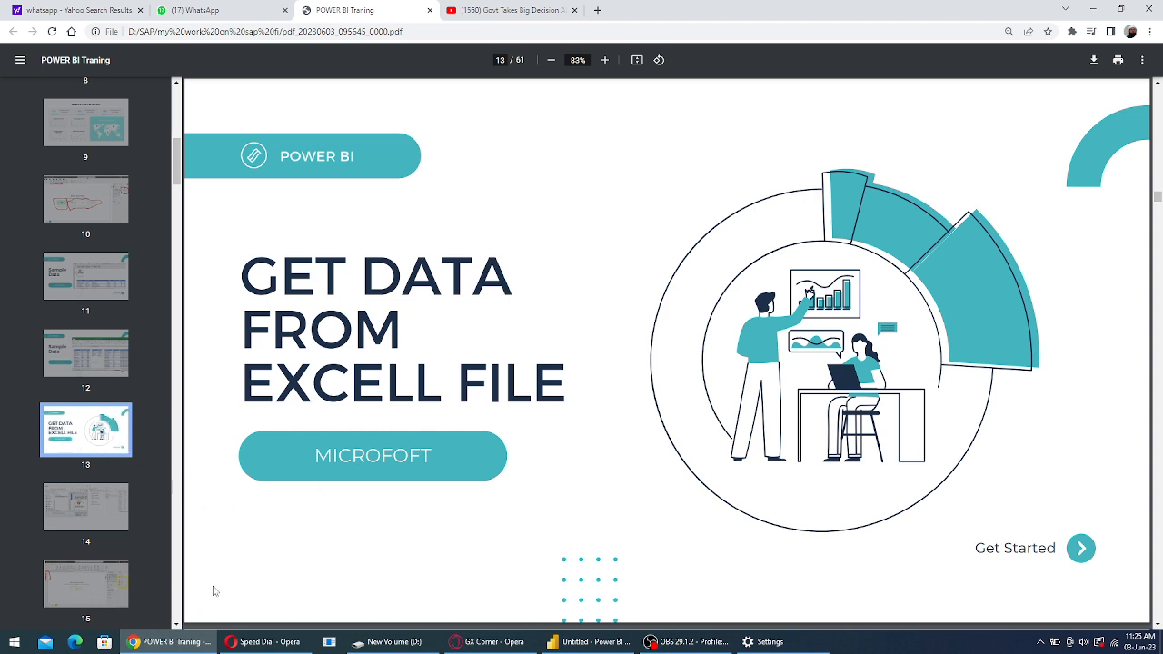
pyautogui.click(85, 524)
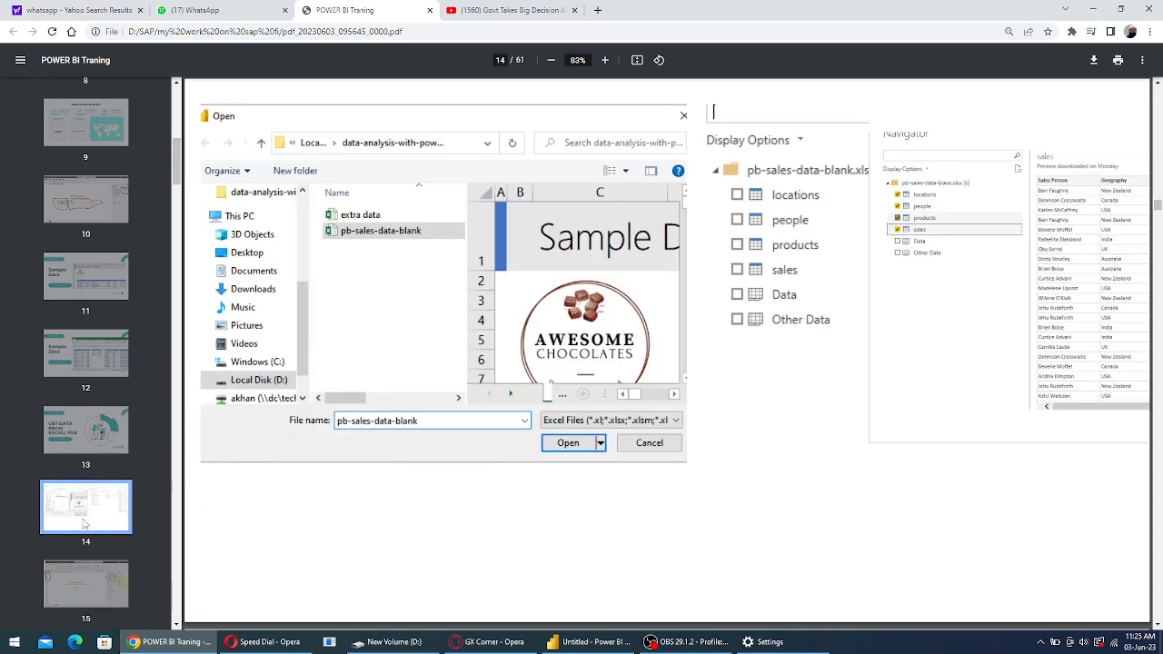
# Review slides 15 to 17 on the loaded report page, the sales data table and the model diagram
pyautogui.click(178, 628)
pyautogui.click(177, 628)
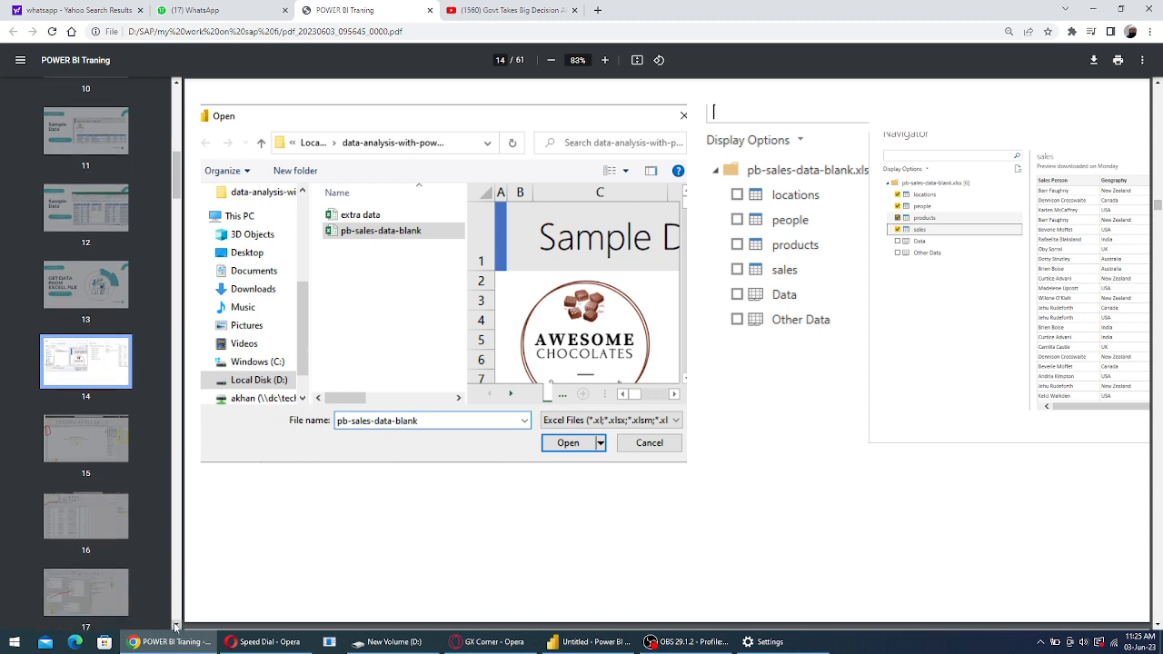
pyautogui.click(105, 466)
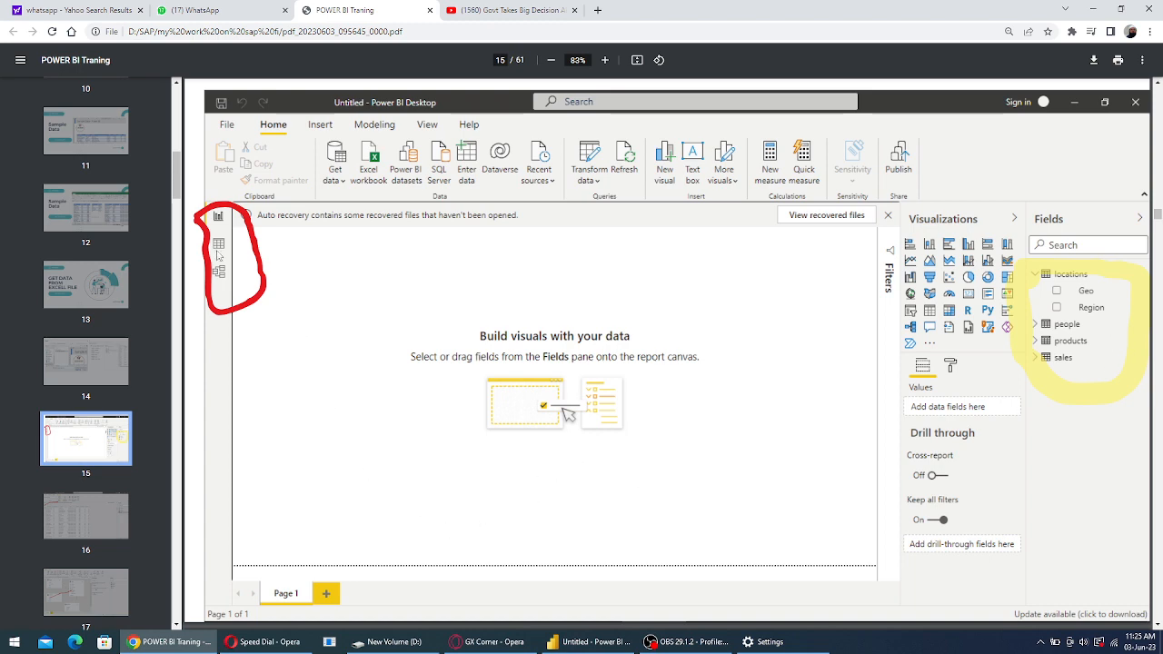
pyautogui.click(117, 516)
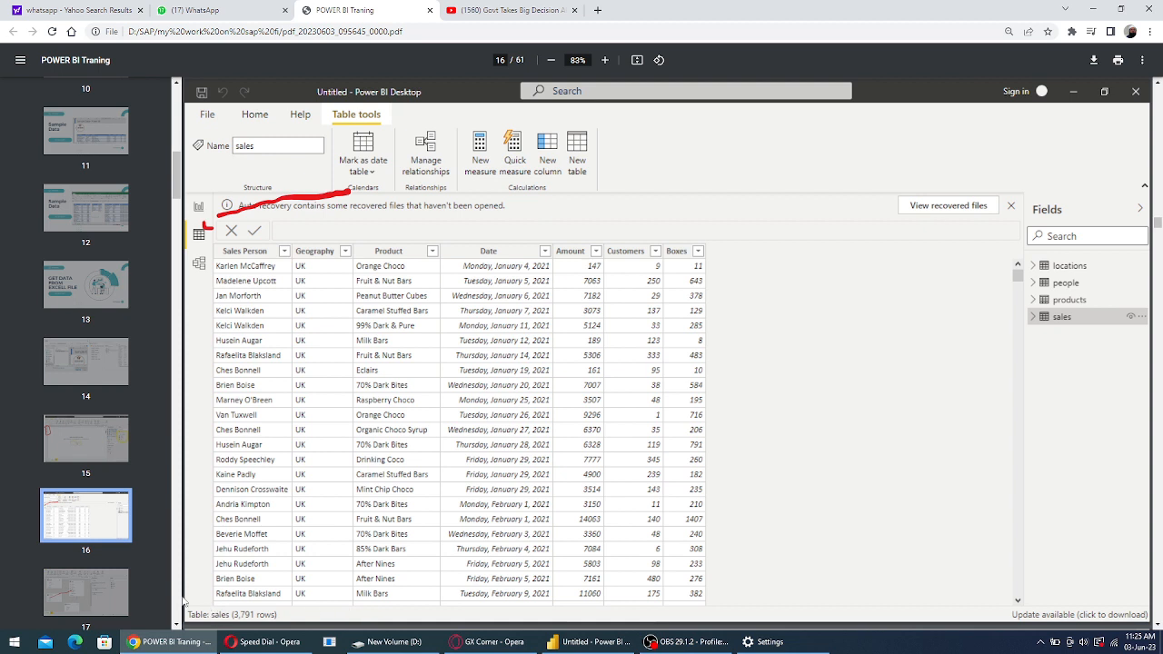
pyautogui.click(109, 600)
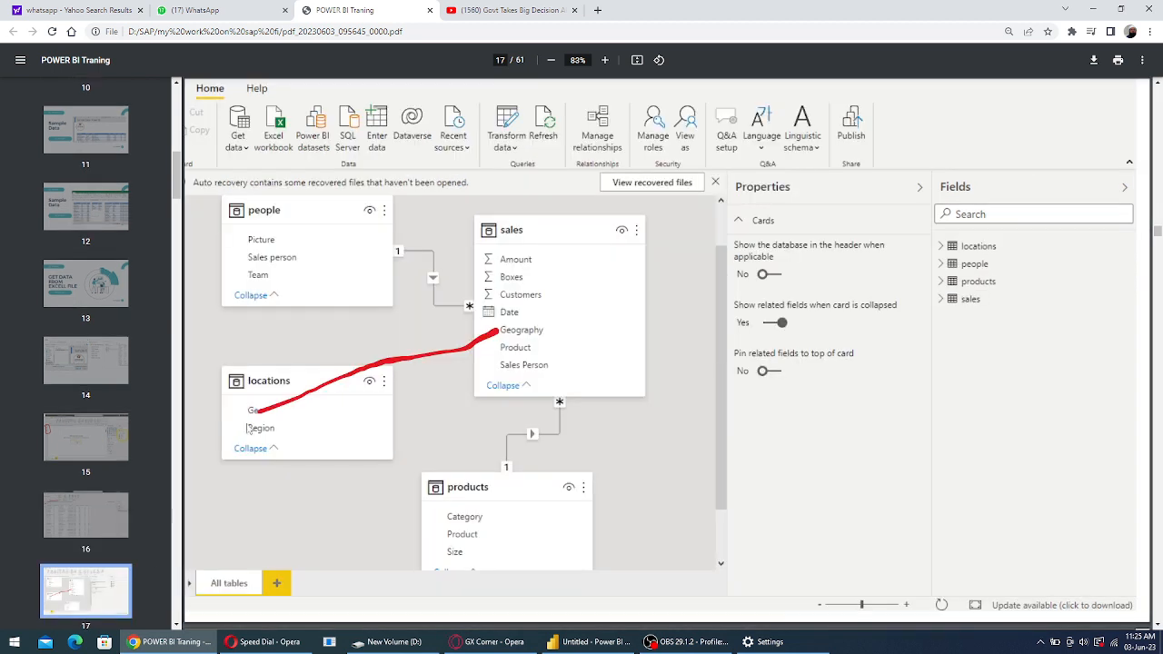
# Show slide 18 on the people-to-sales relationship and advance to slide 19
pyautogui.scroll(-3, 181, 627)
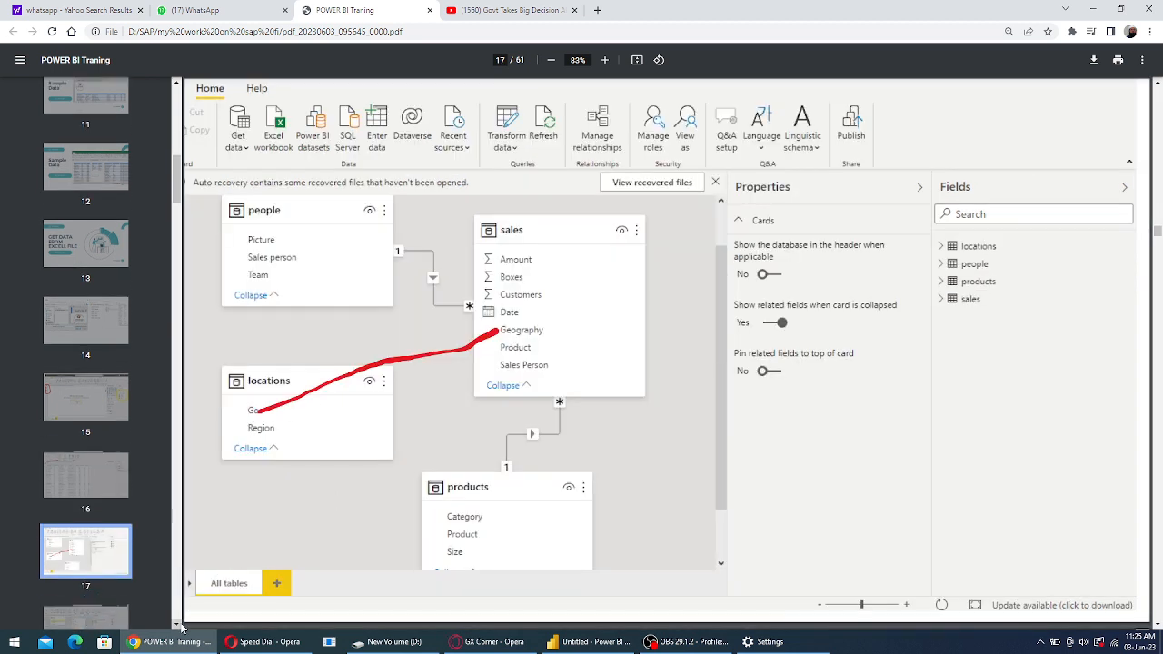
pyautogui.click(104, 546)
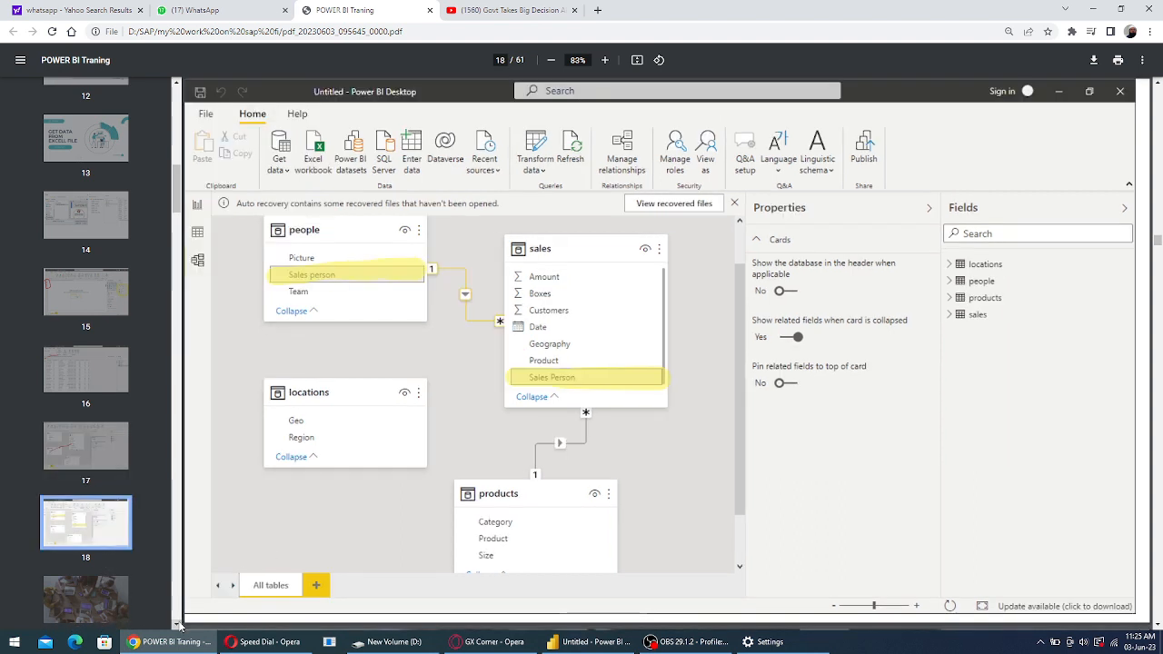
pyautogui.scroll(-3, 181, 624)
pyautogui.scroll(-1, 179, 626)
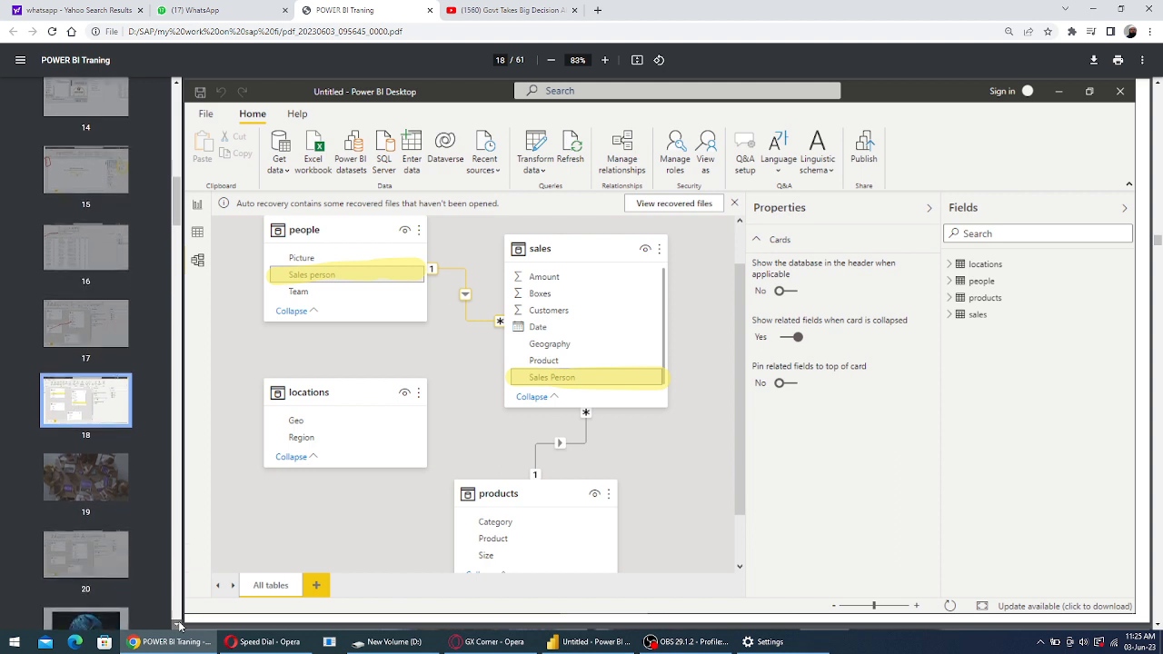
pyautogui.click(116, 467)
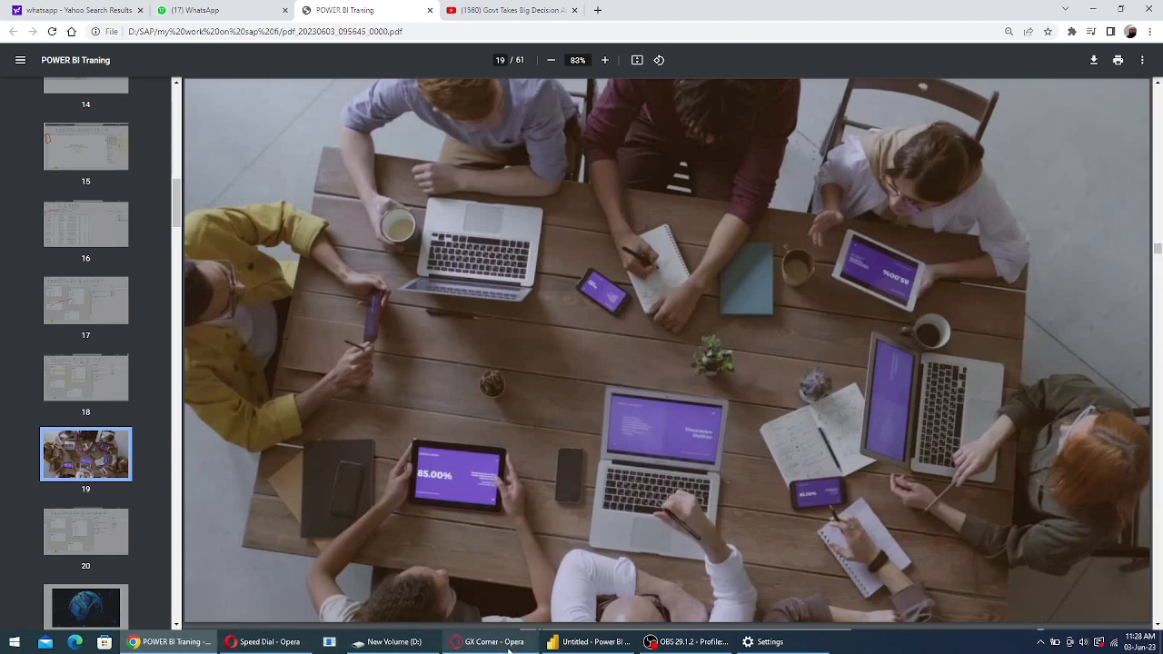
# Switch to Power BI Desktop and review the relationship diagram, the sales data and the Region column of the locations table
pyautogui.click(589, 642)
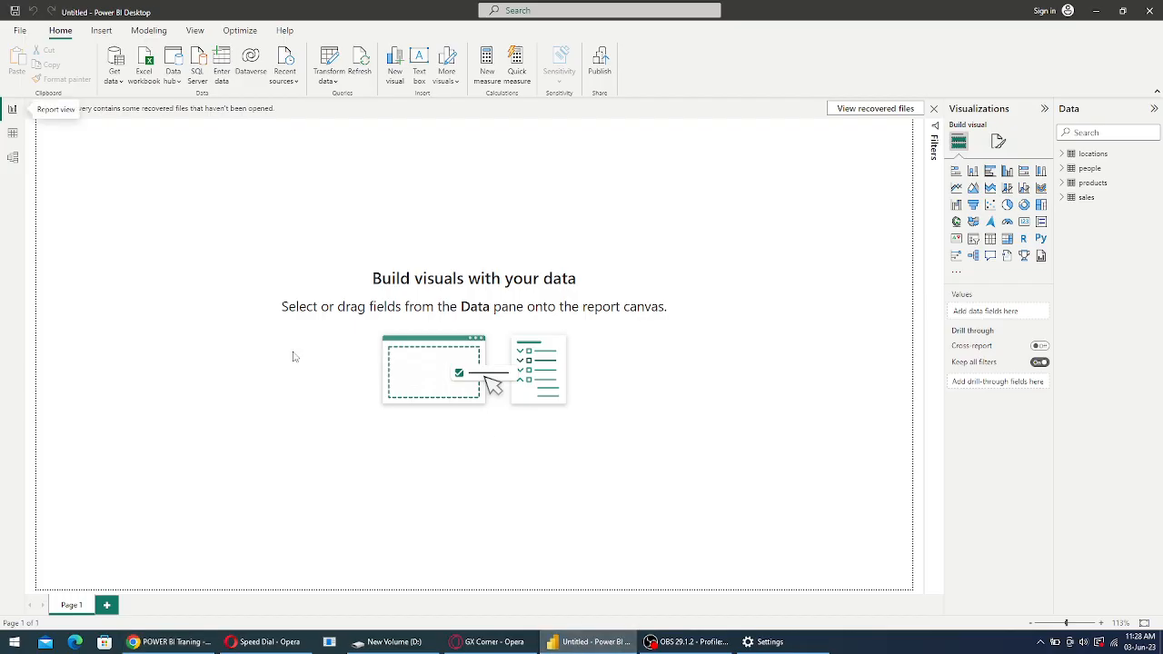
pyautogui.click(12, 157)
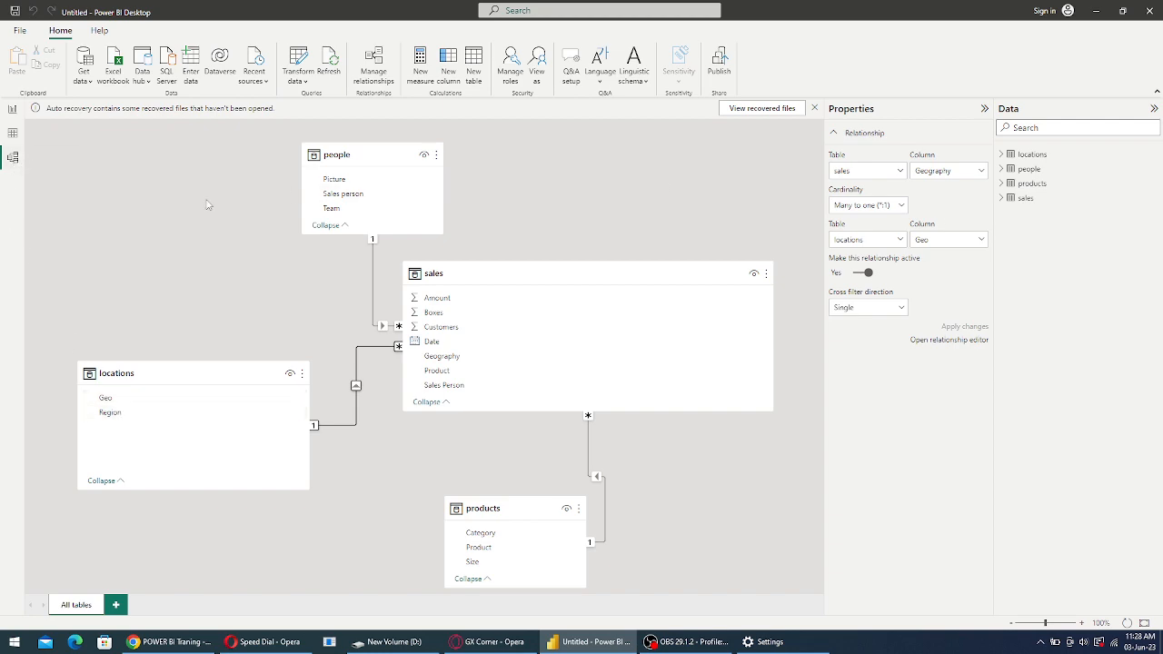
pyautogui.click(13, 132)
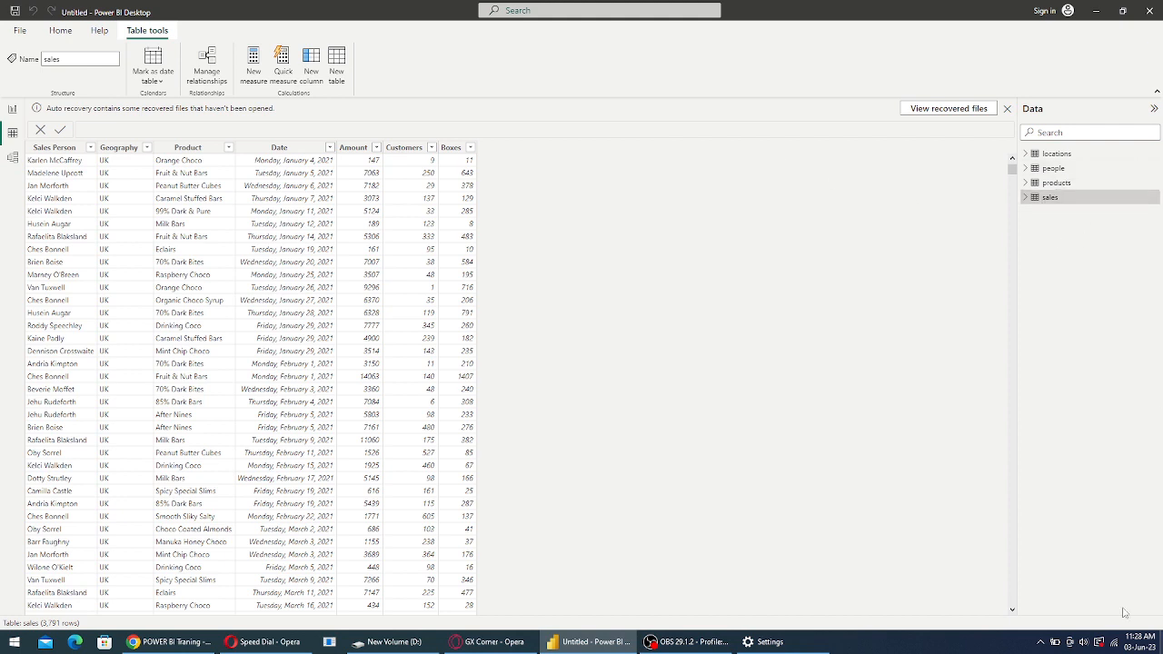
pyautogui.click(1058, 154)
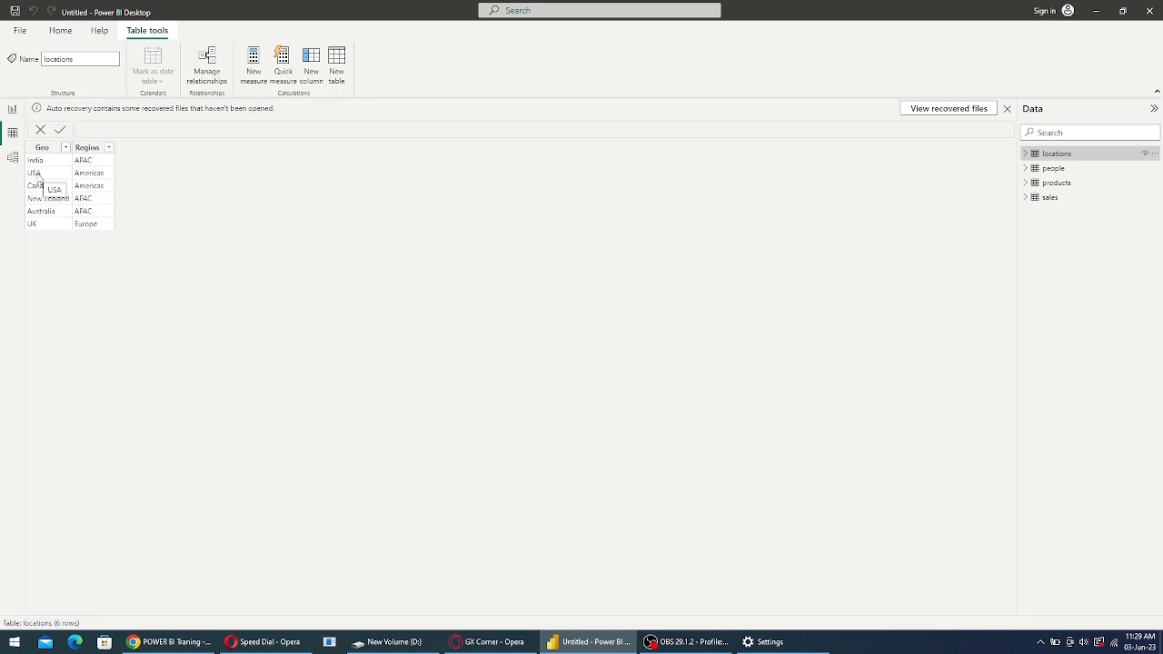
pyautogui.click(97, 175)
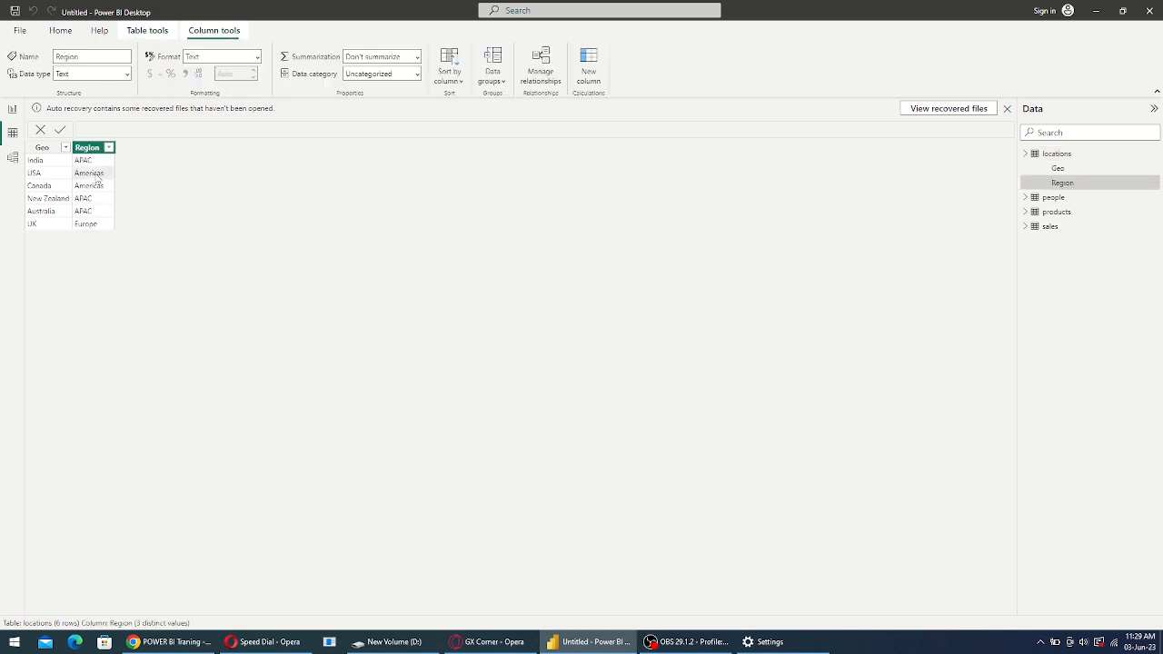
# Examine the sales table in the relationship diagram, and view its rows in the Data view
pyautogui.click(13, 156)
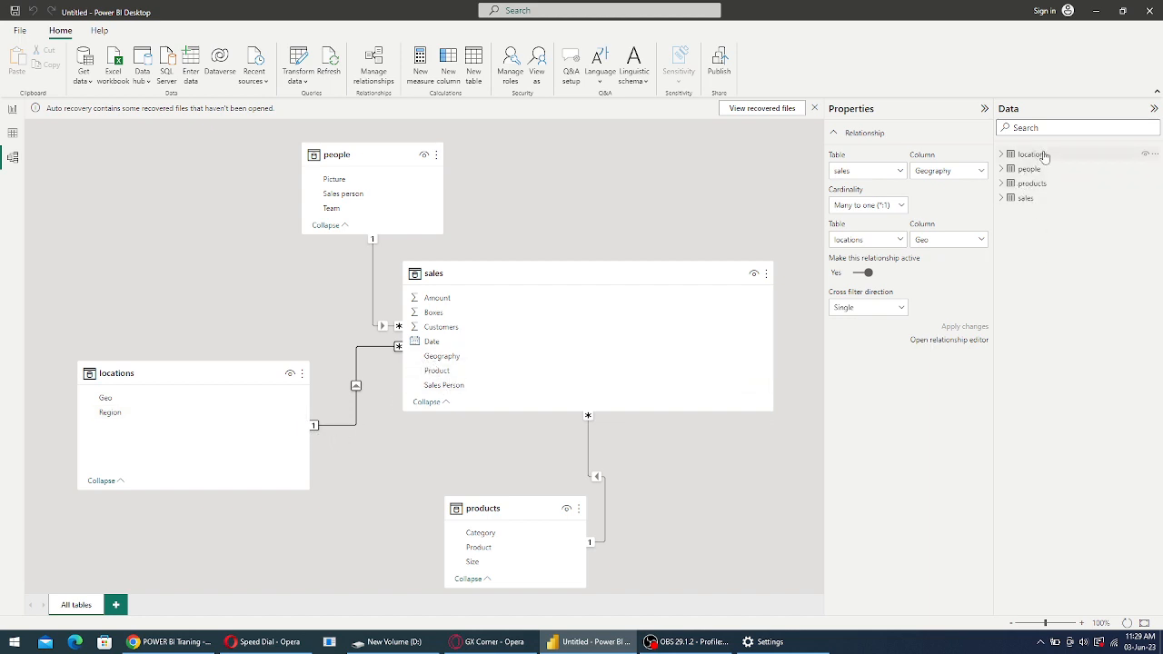
pyautogui.click(1028, 200)
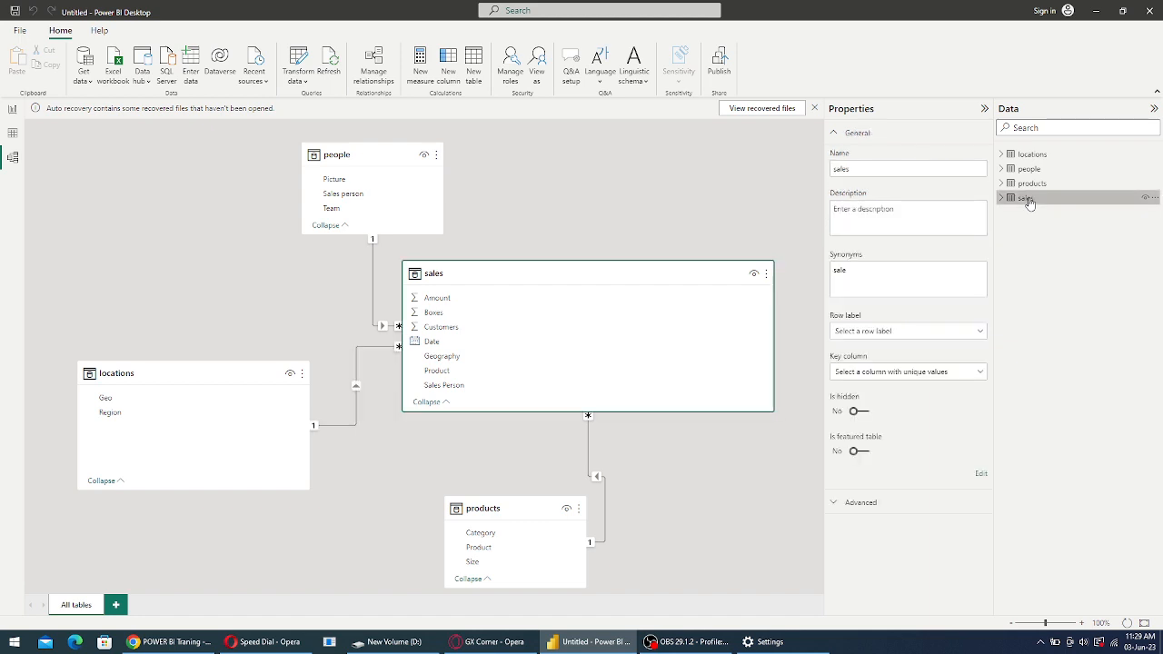
pyautogui.click(12, 133)
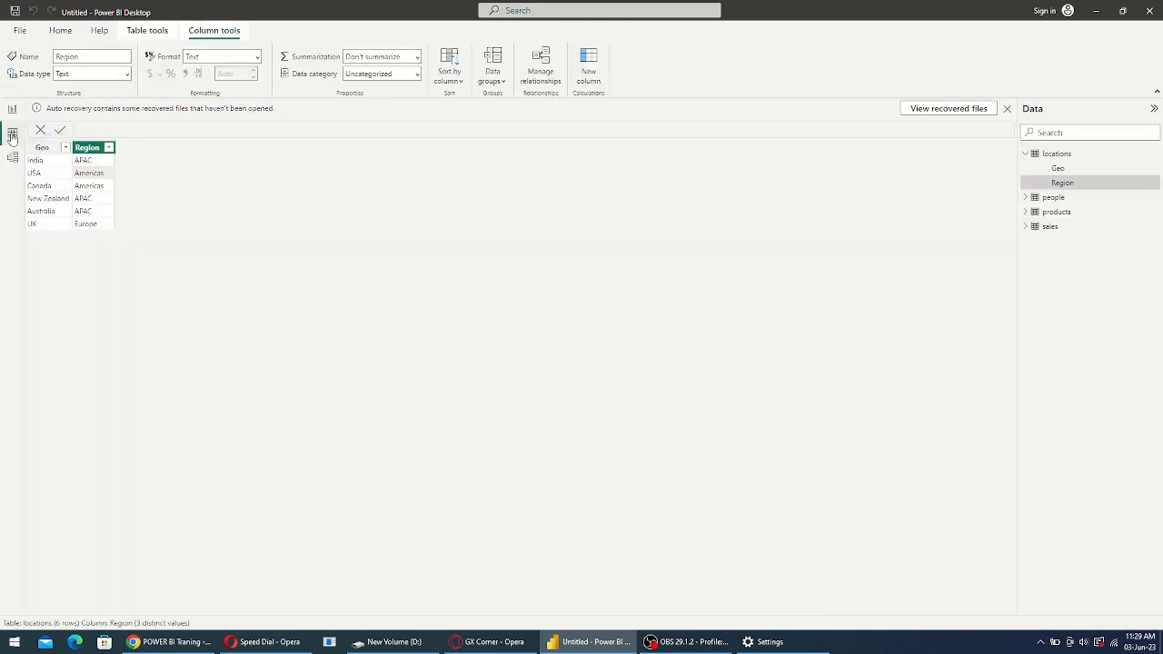
pyautogui.doubleClick(1050, 227)
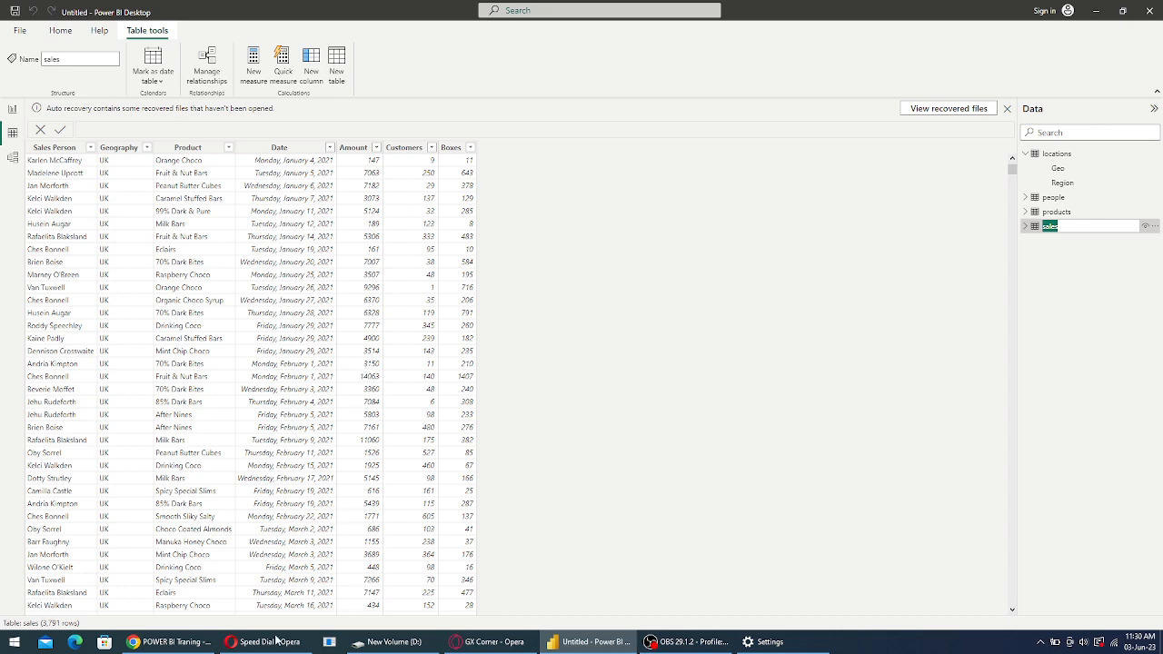
# Switch to WhatsApp in Chrome, replace the chat search with a contact's name and open that contact's conversation
pyautogui.click(173, 641)
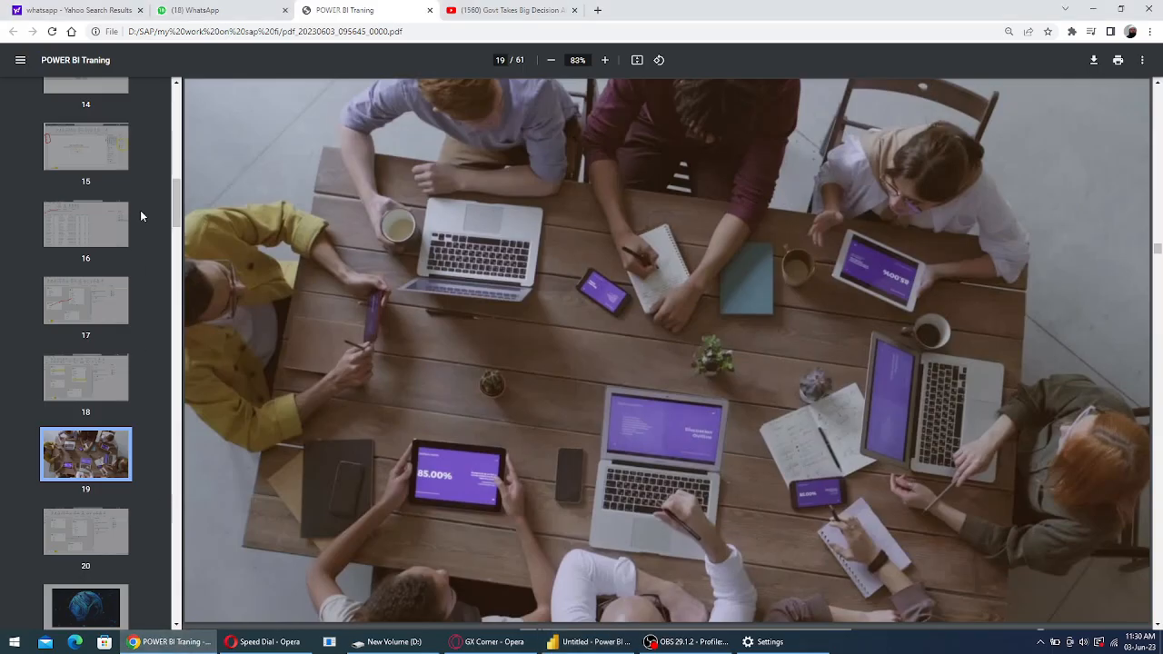
pyautogui.click(188, 11)
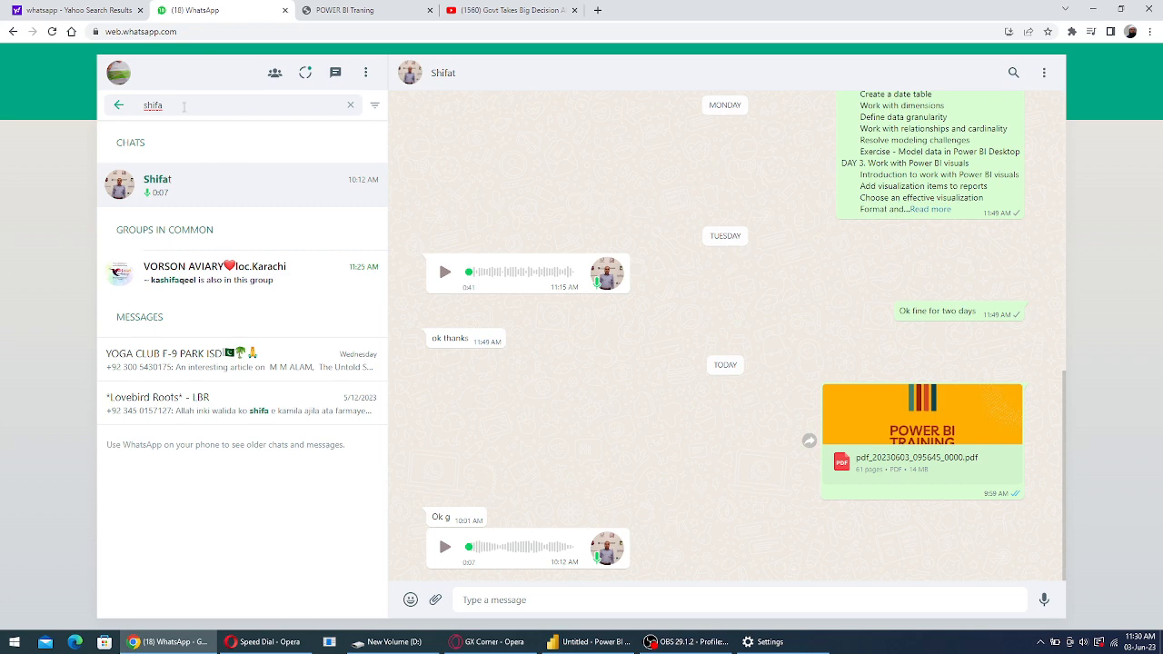
pyautogui.press('BackSpace')
pyautogui.press('BackSpace')
pyautogui.press('BackSpace')
pyautogui.press('BackSpace')
pyautogui.press('BackSpace')
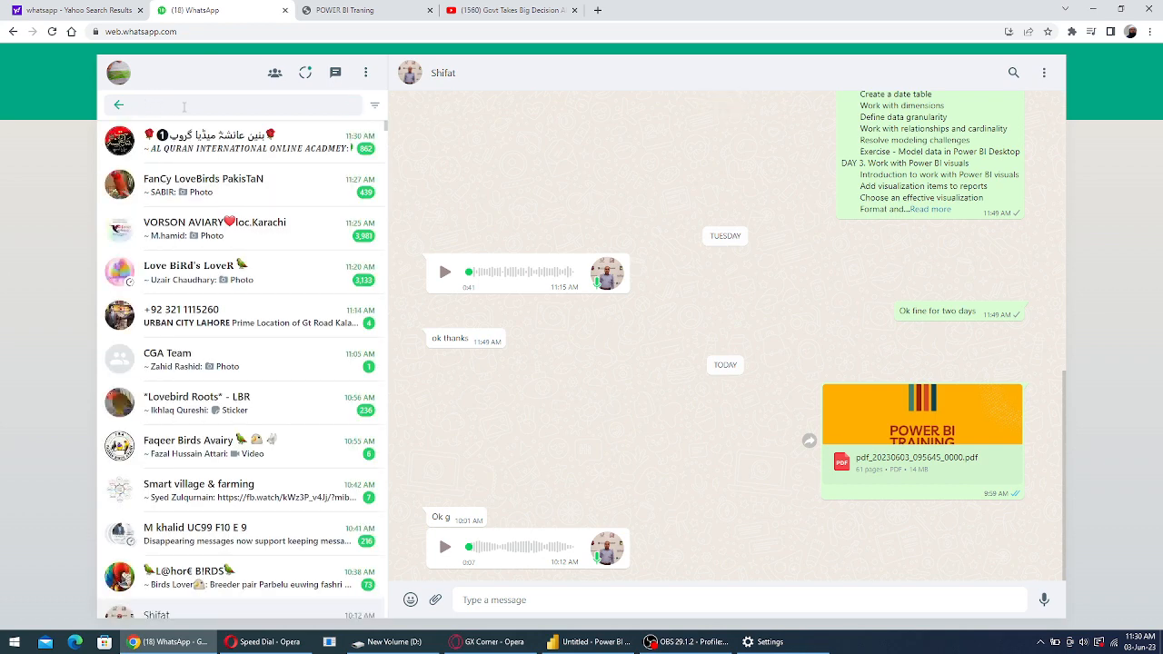
pyautogui.write('waq')
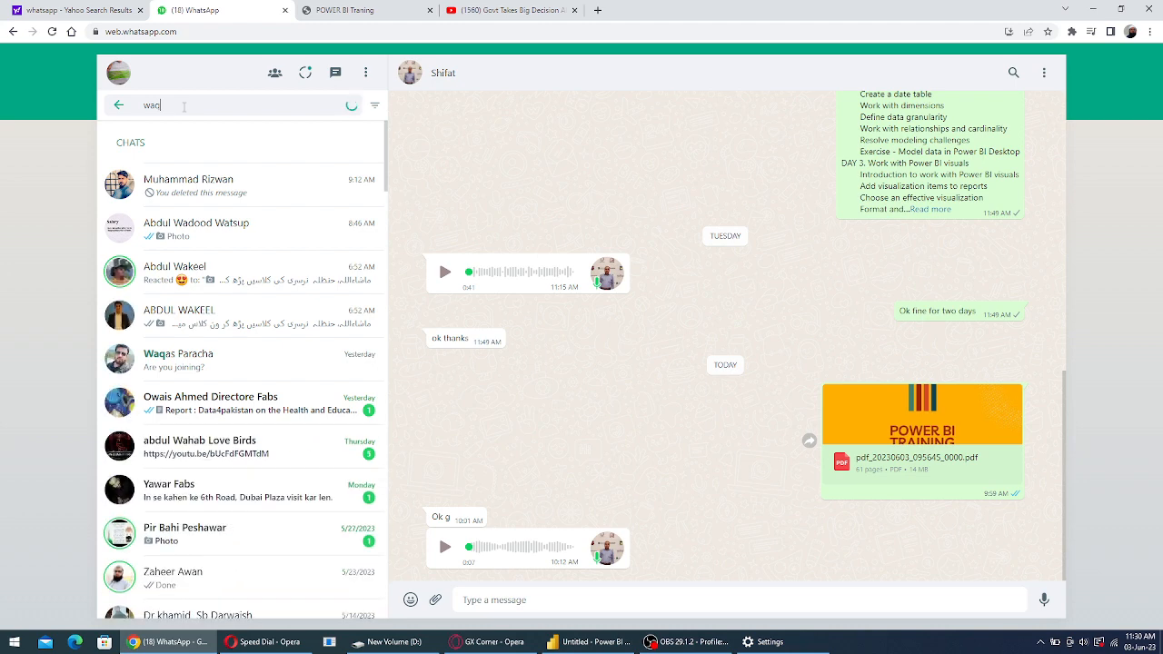
pyautogui.write('as')
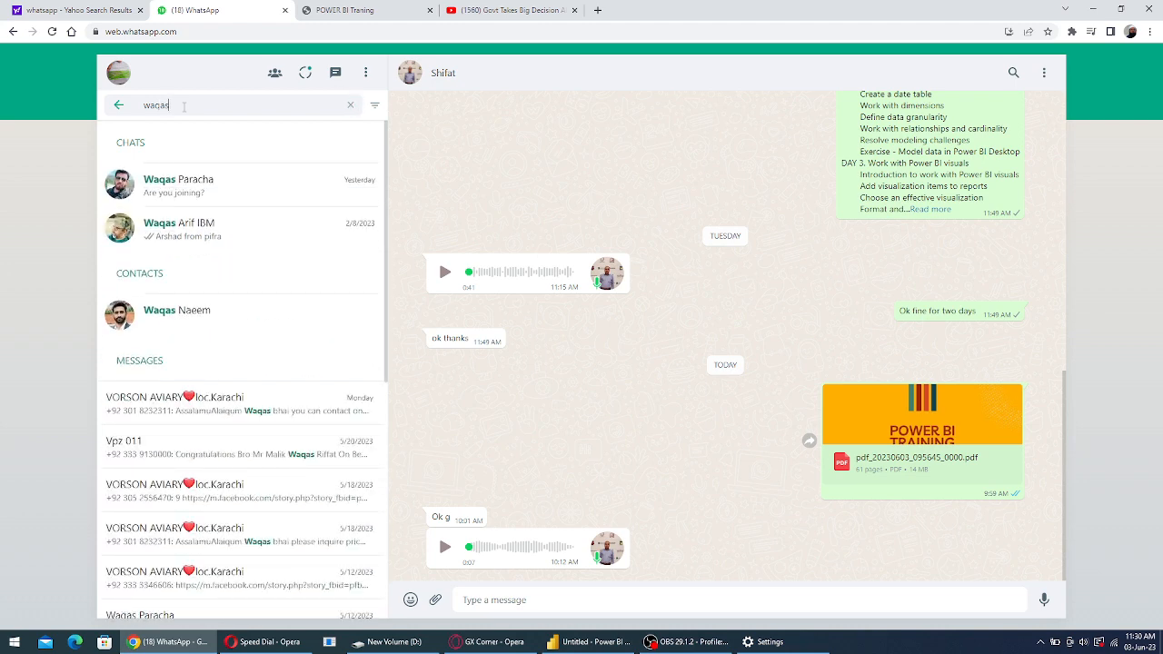
pyautogui.click(195, 192)
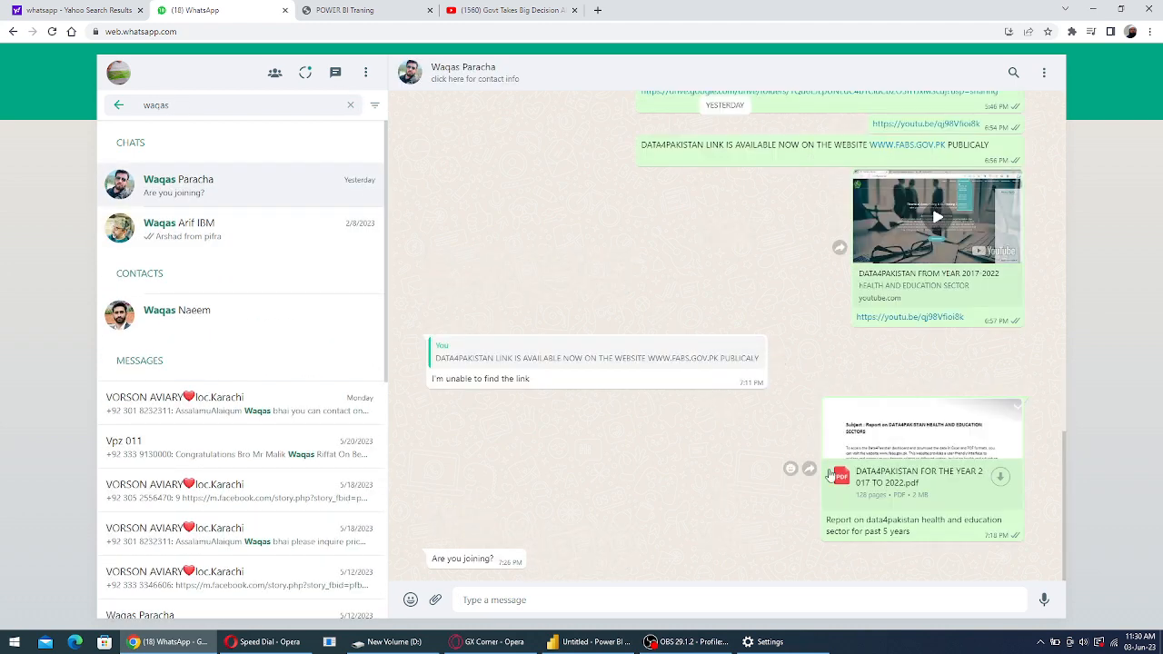
# Download DATA4PAKISTAN FOR THE YEAR 2017 TO 2022.pdf from the chat into the my work on sap fi folder and open it
pyautogui.click(996, 479)
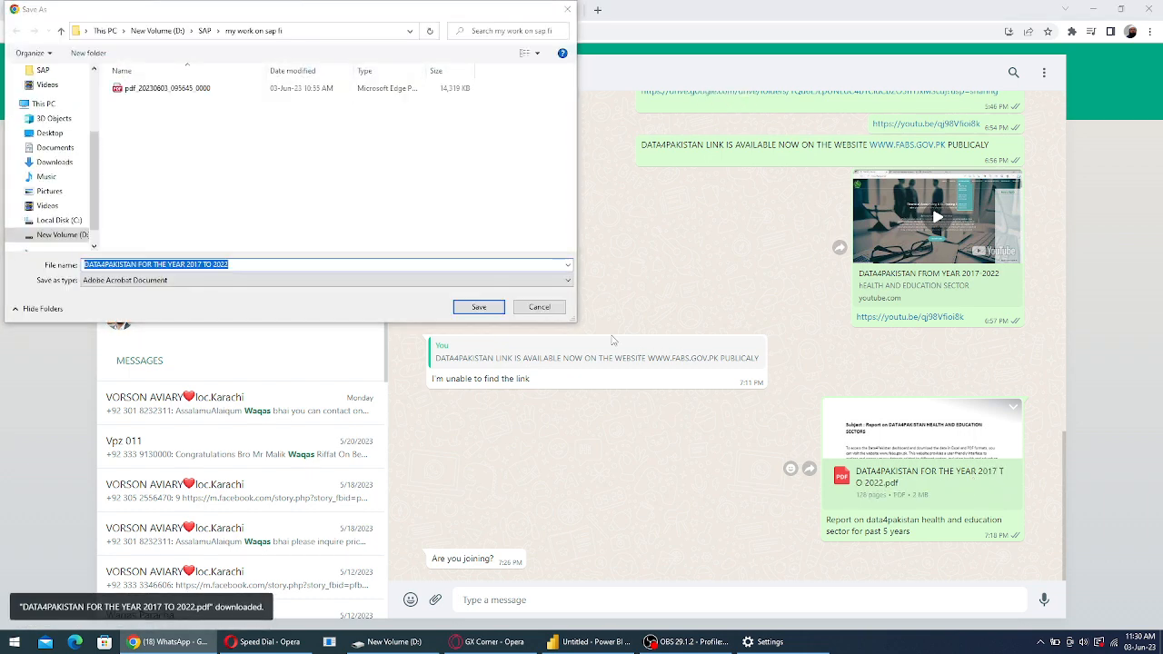
pyautogui.click(480, 309)
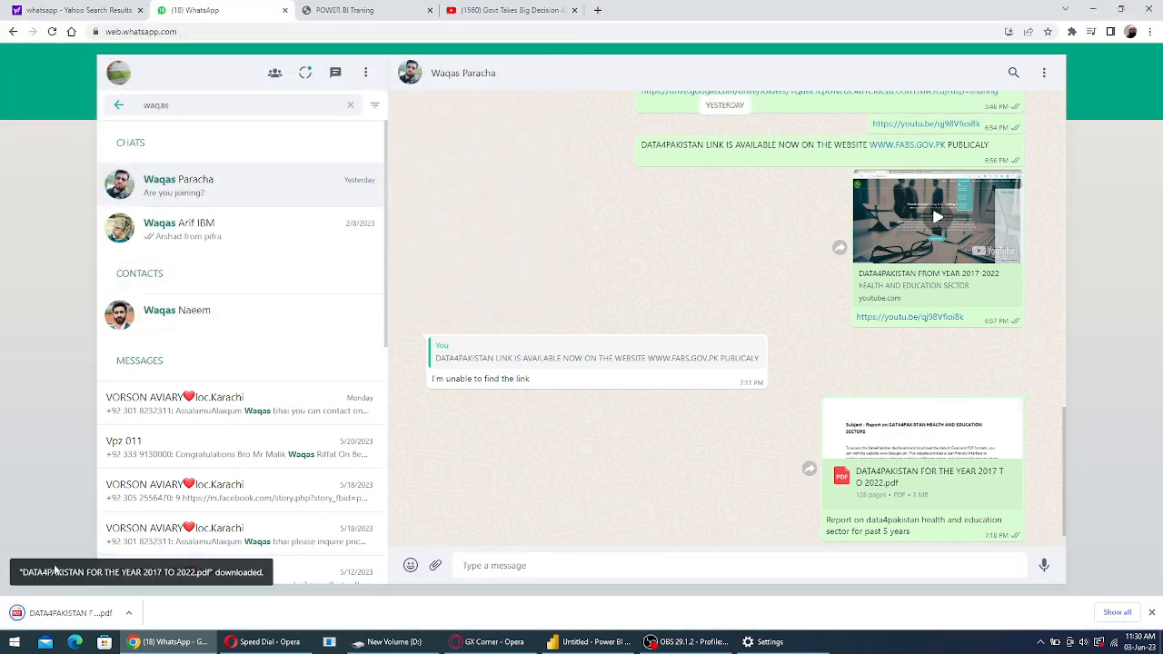
pyautogui.click(65, 607)
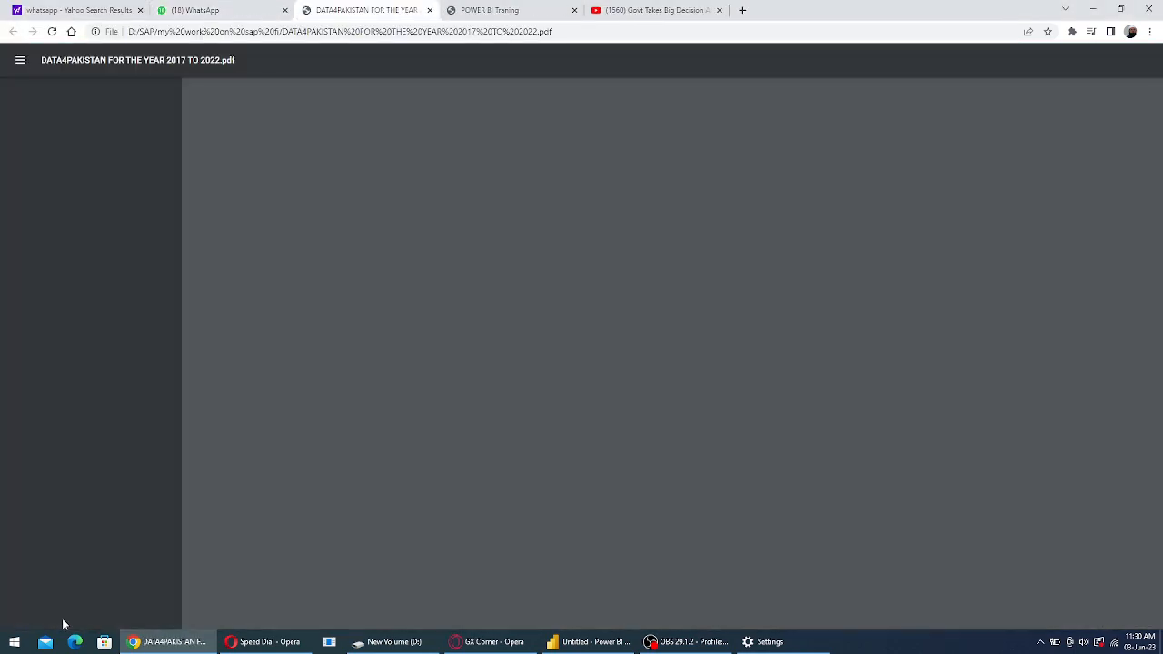
# Go through the DATA4PAKISTAN report to the Health Sector District wise Expenditure map on page 7
pyautogui.scroll(-15, 660, 421)
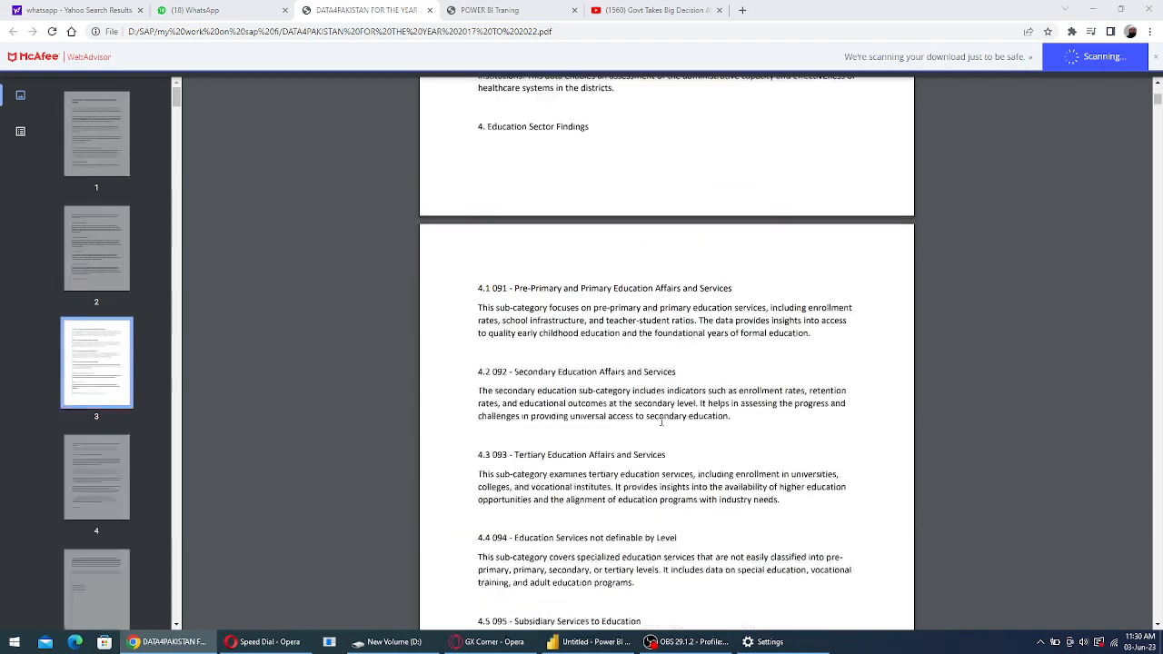
pyautogui.scroll(-20, 660, 421)
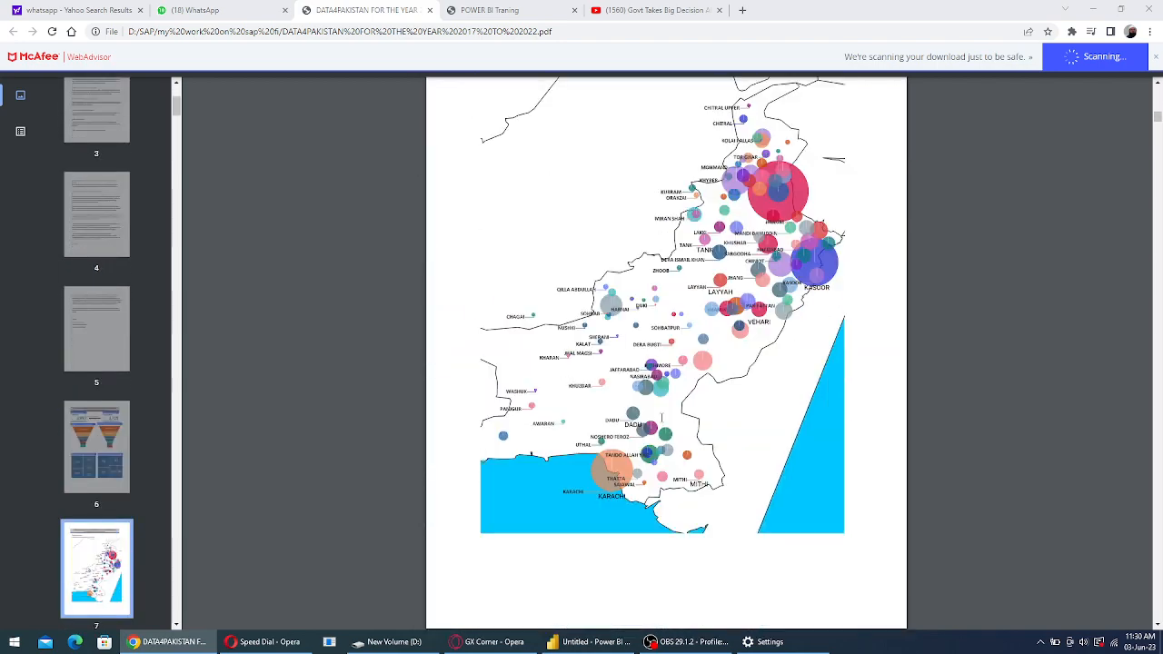
pyautogui.scroll(-4, 666, 355)
pyautogui.scroll(4, 666, 355)
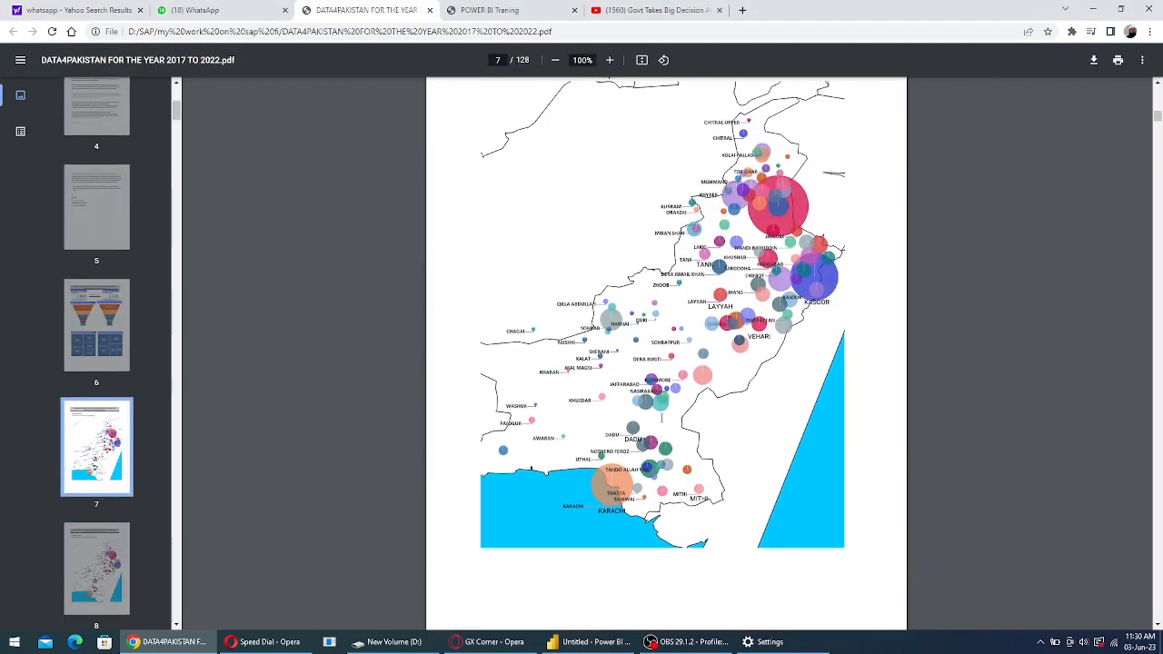
pyautogui.scroll(1, 661, 418)
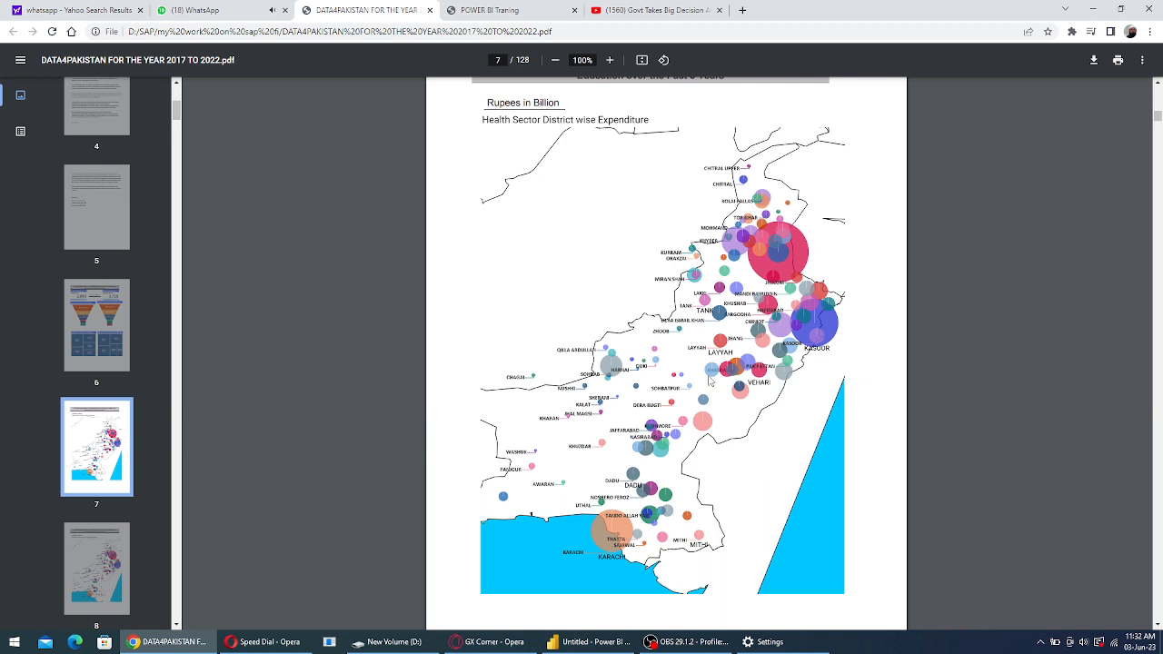
# Switch to Power BI Desktop, compare the table relationships in the Model view with the sales rows, and select the products table
pyautogui.click(610, 647)
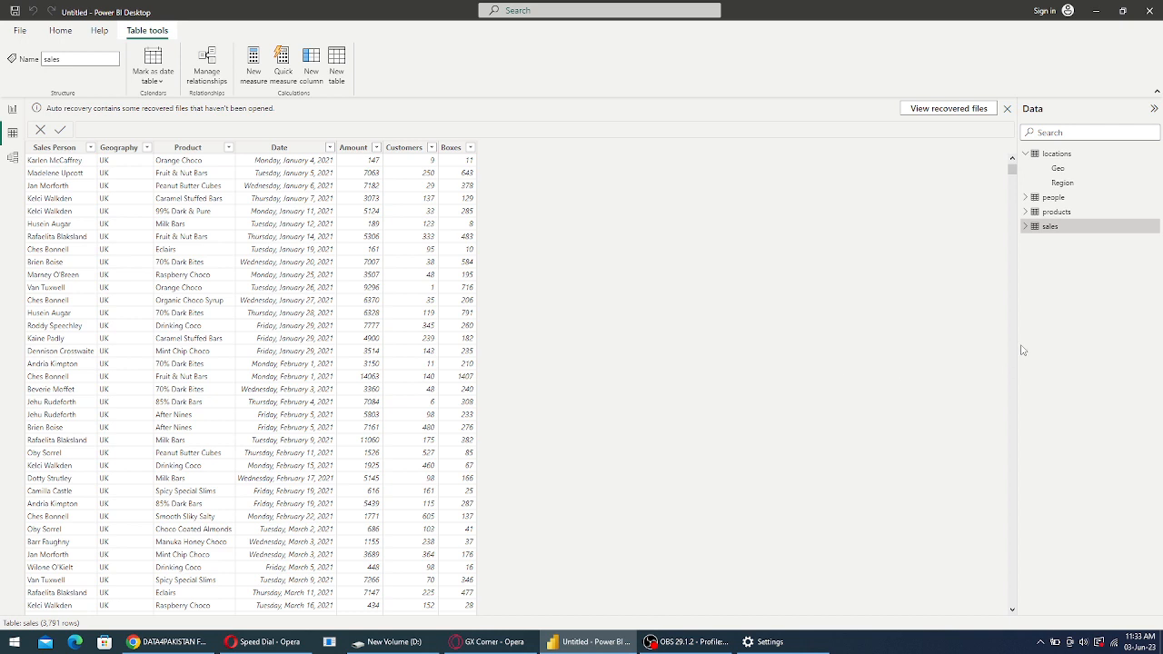
pyautogui.click(12, 159)
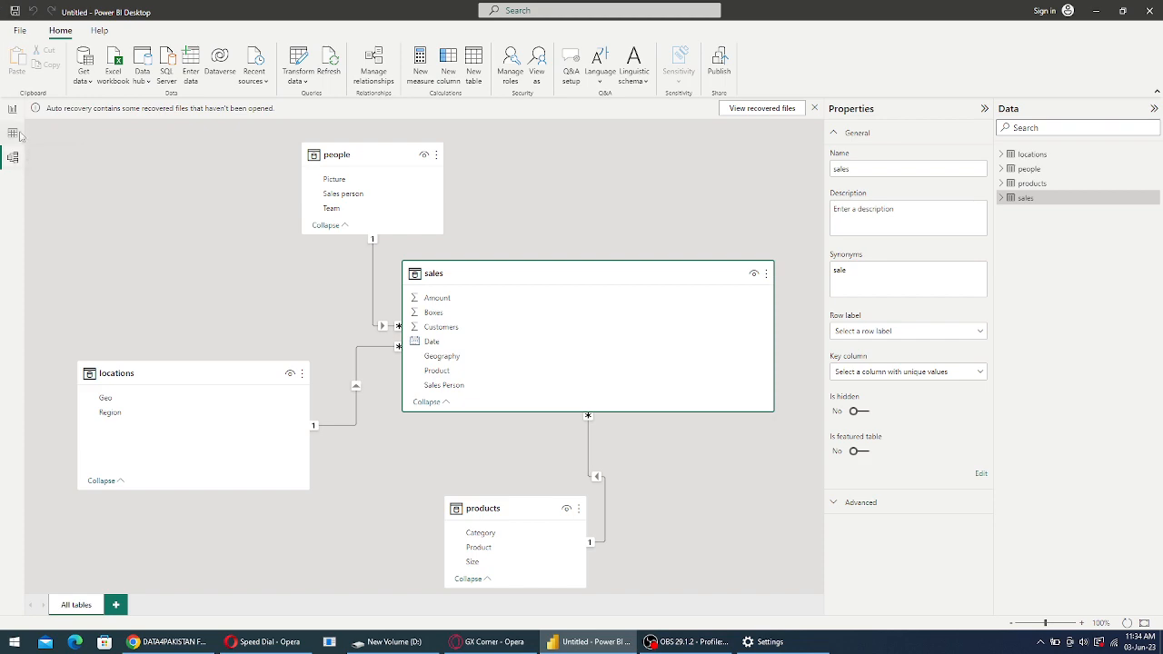
pyautogui.click(13, 133)
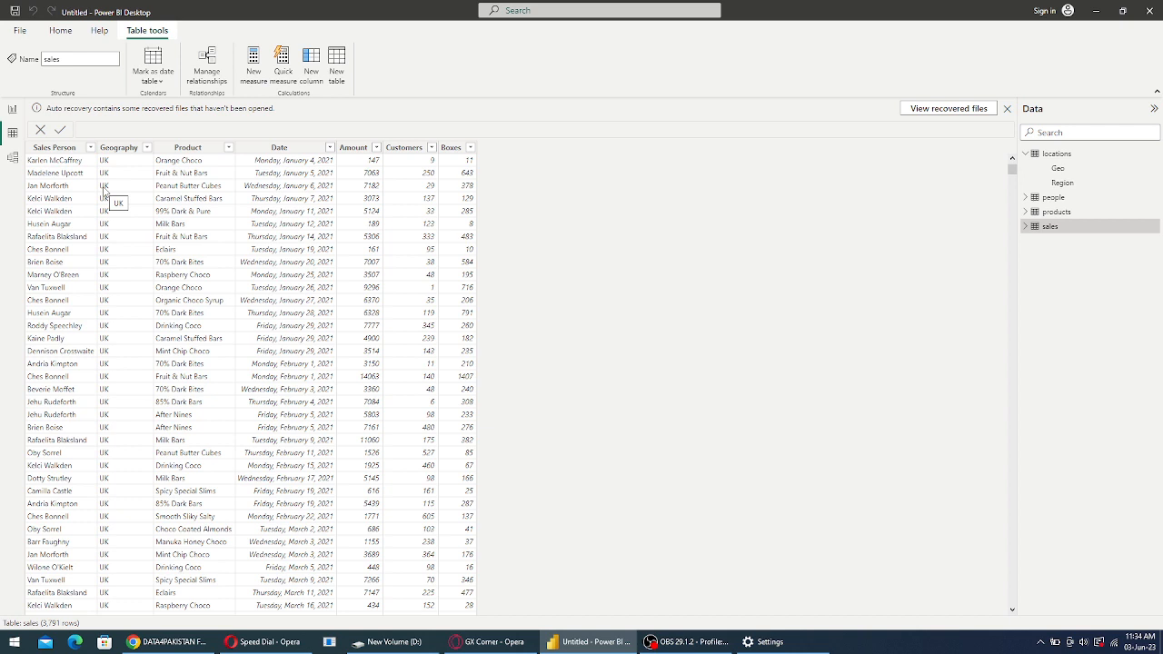
pyautogui.click(12, 157)
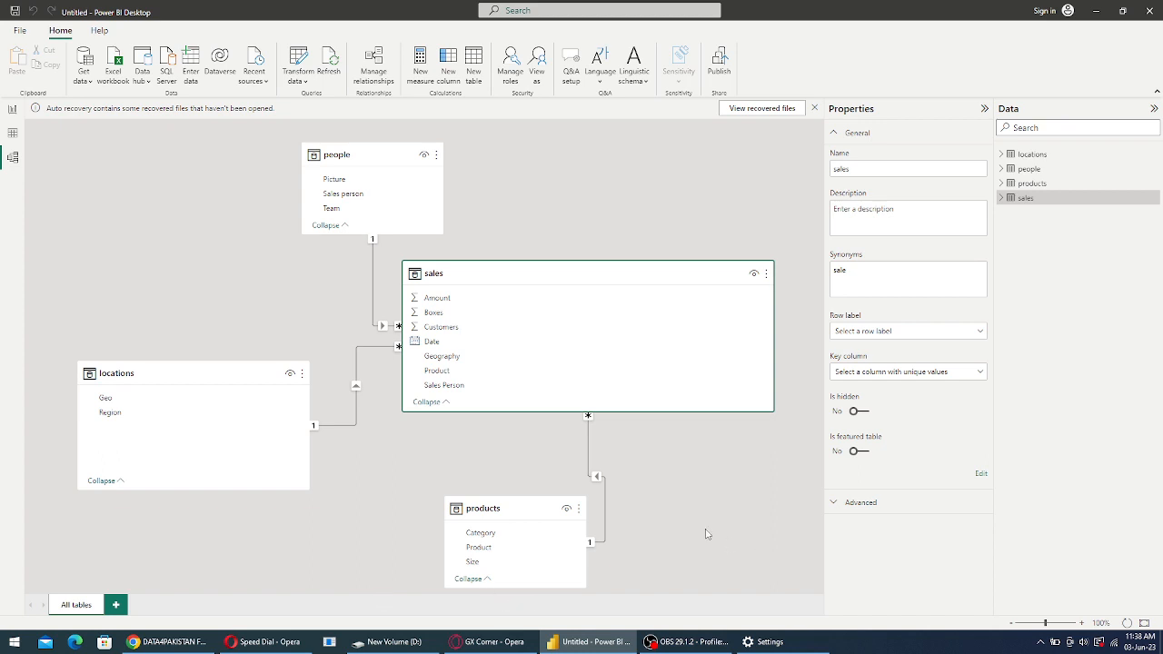
pyautogui.click(1028, 184)
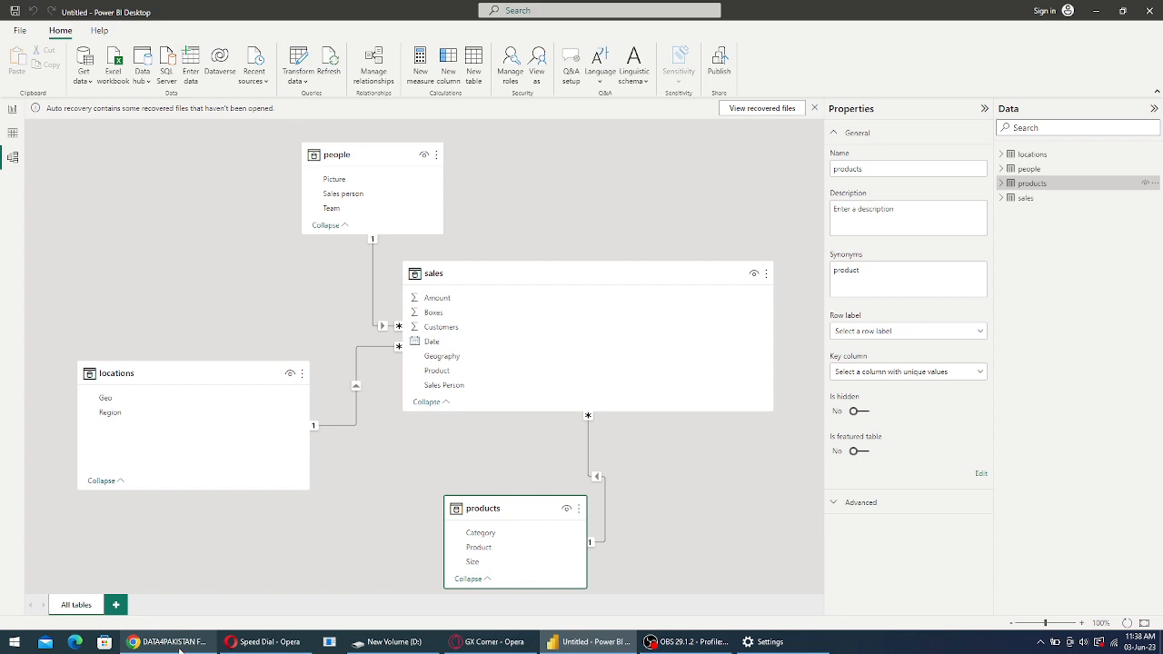
# View the common data sources and the From Web connection options, and leave them without connecting
pyautogui.moveTo(181, 645)
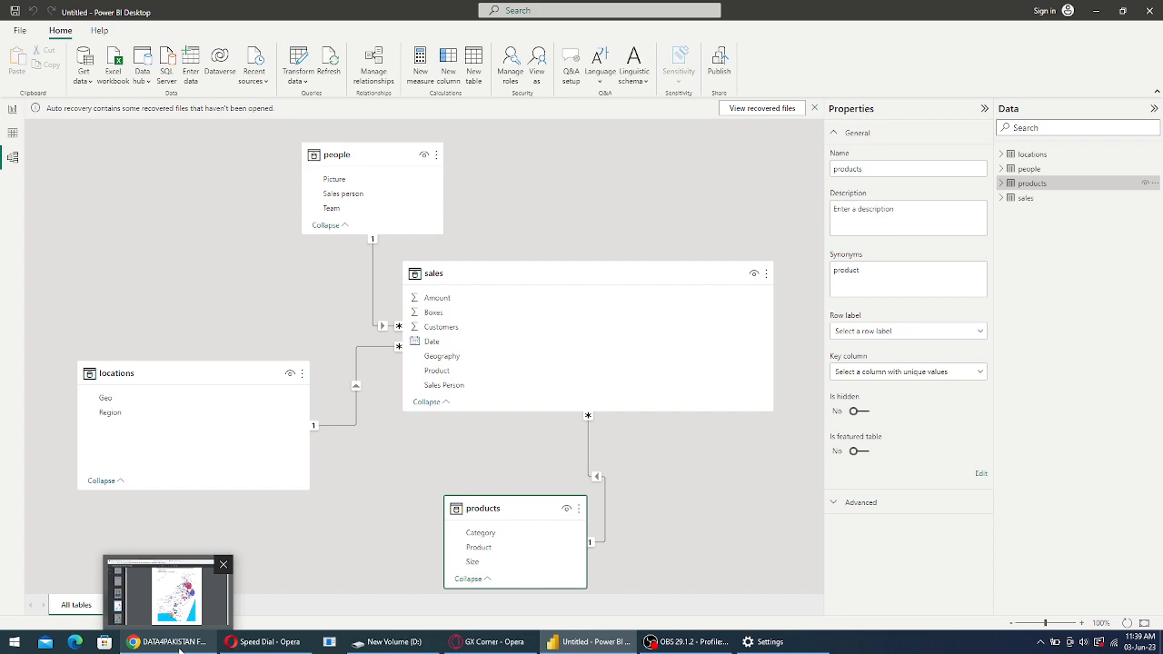
pyautogui.click(80, 80)
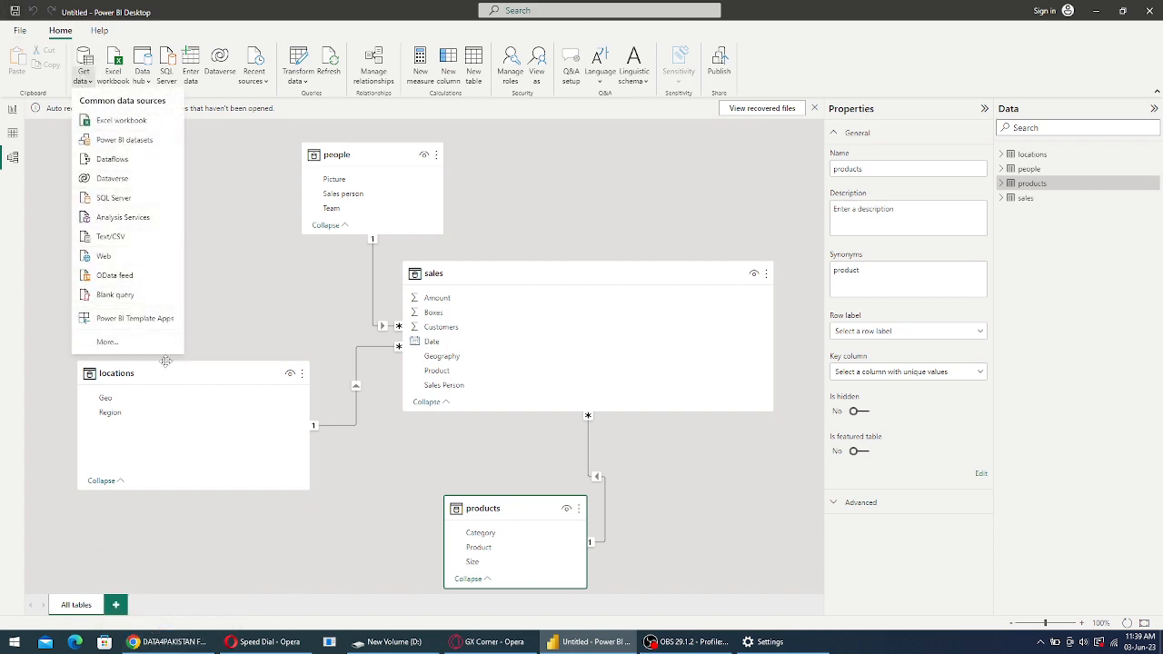
pyautogui.click(111, 259)
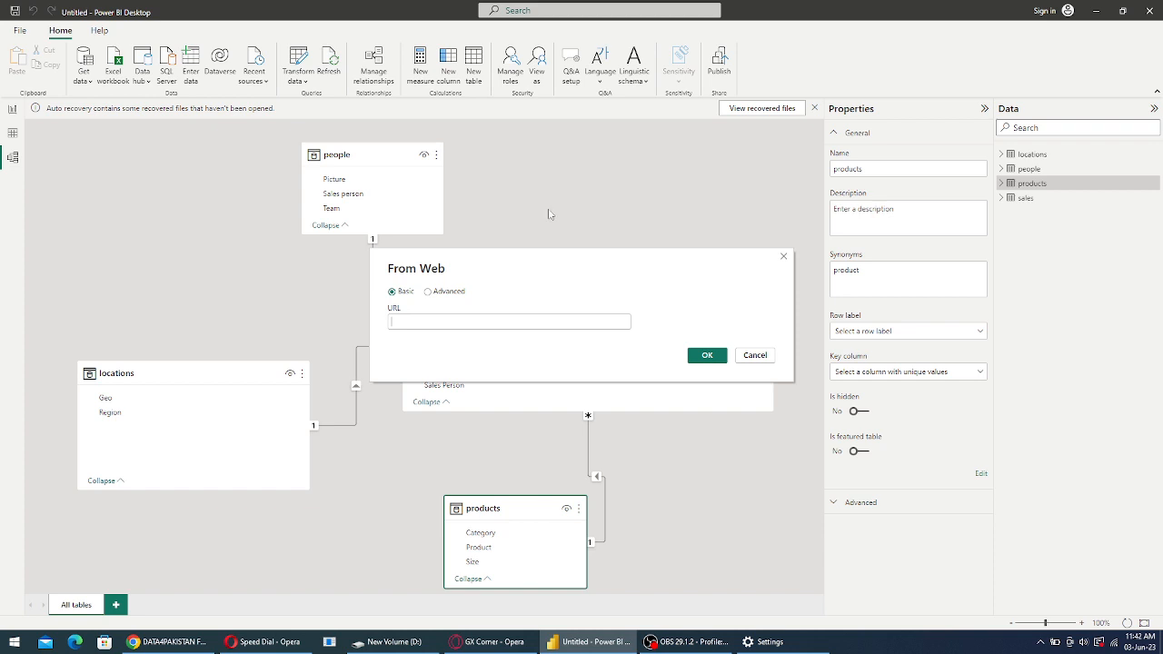
pyautogui.click(751, 359)
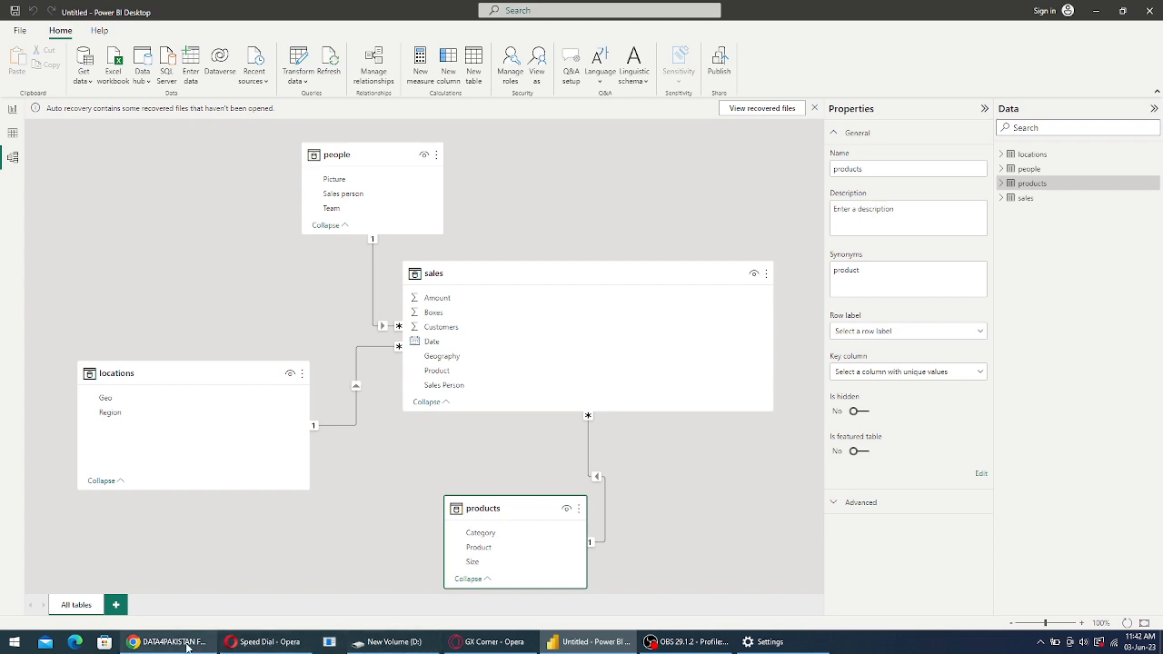
# Review the relationship diagram slide on page 20 of POWER BI Traning in Chrome, and open the Report view in Power BI Desktop
pyautogui.moveTo(186, 647)
pyautogui.click(189, 591)
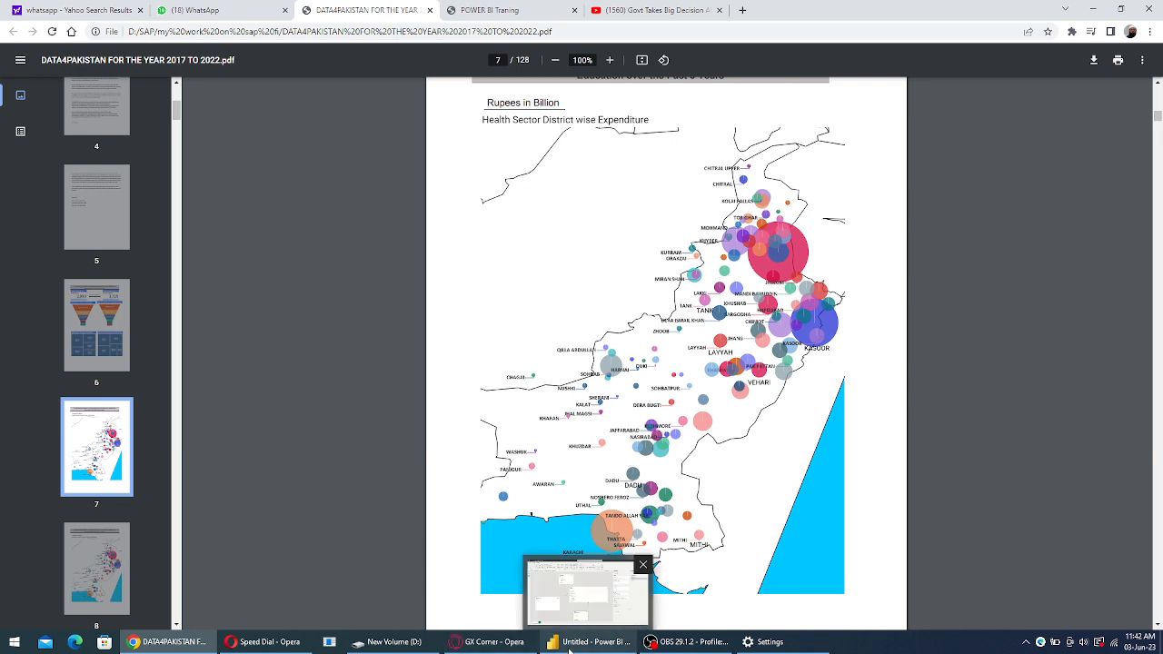
pyautogui.click(498, 11)
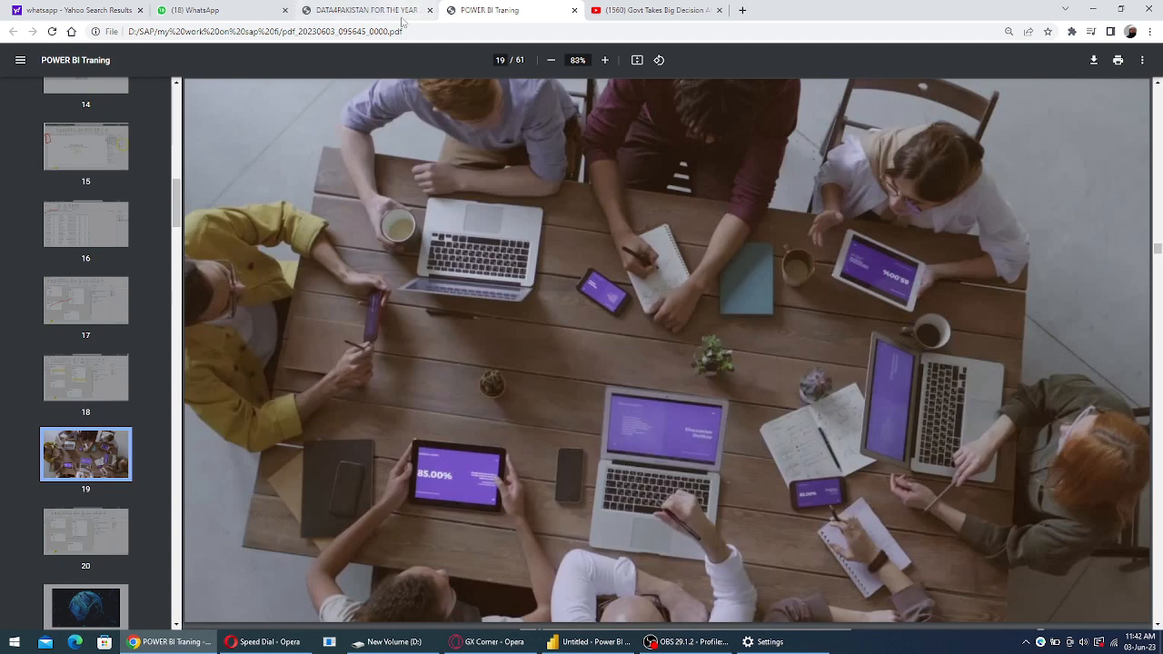
pyautogui.click(98, 537)
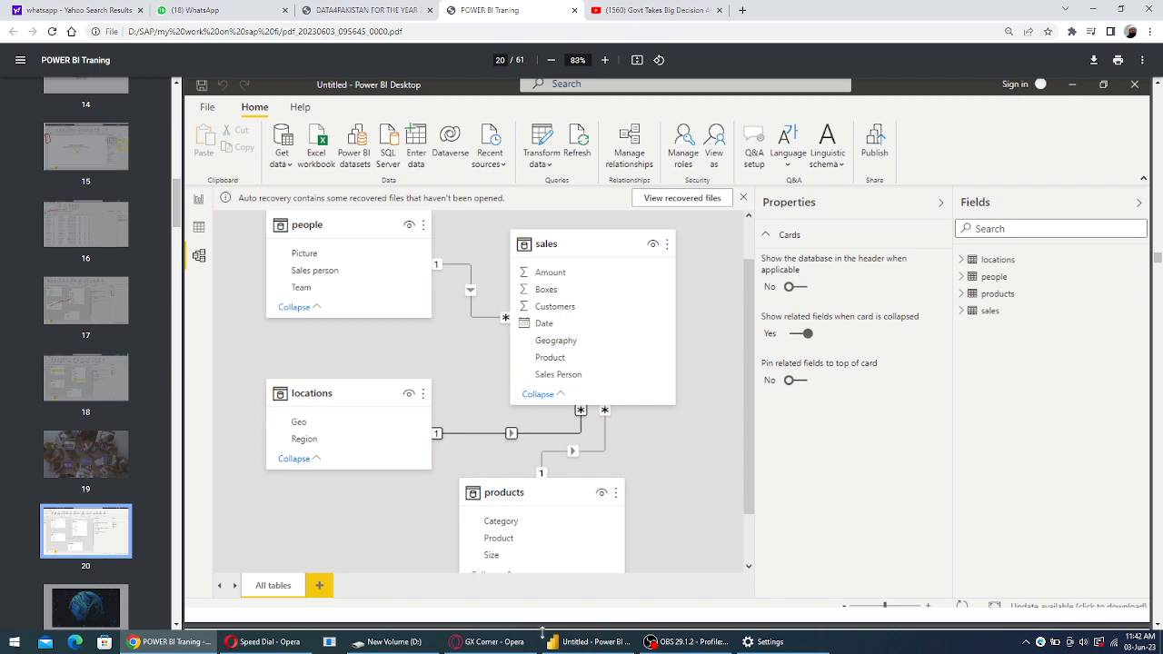
pyautogui.click(586, 641)
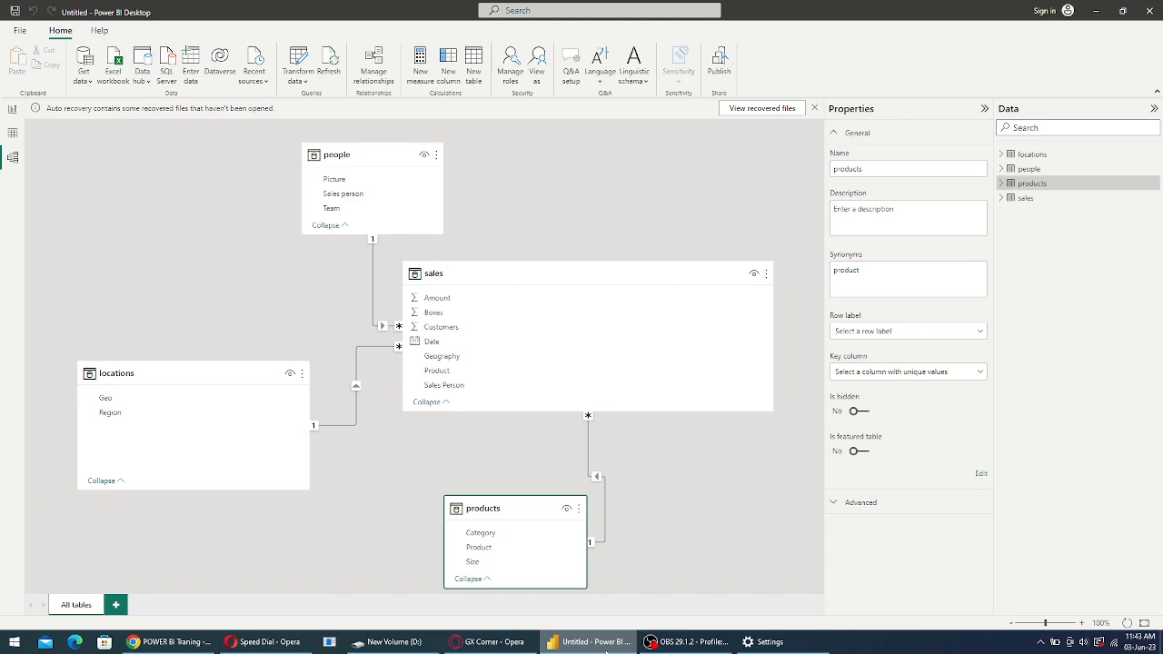
pyautogui.click(15, 111)
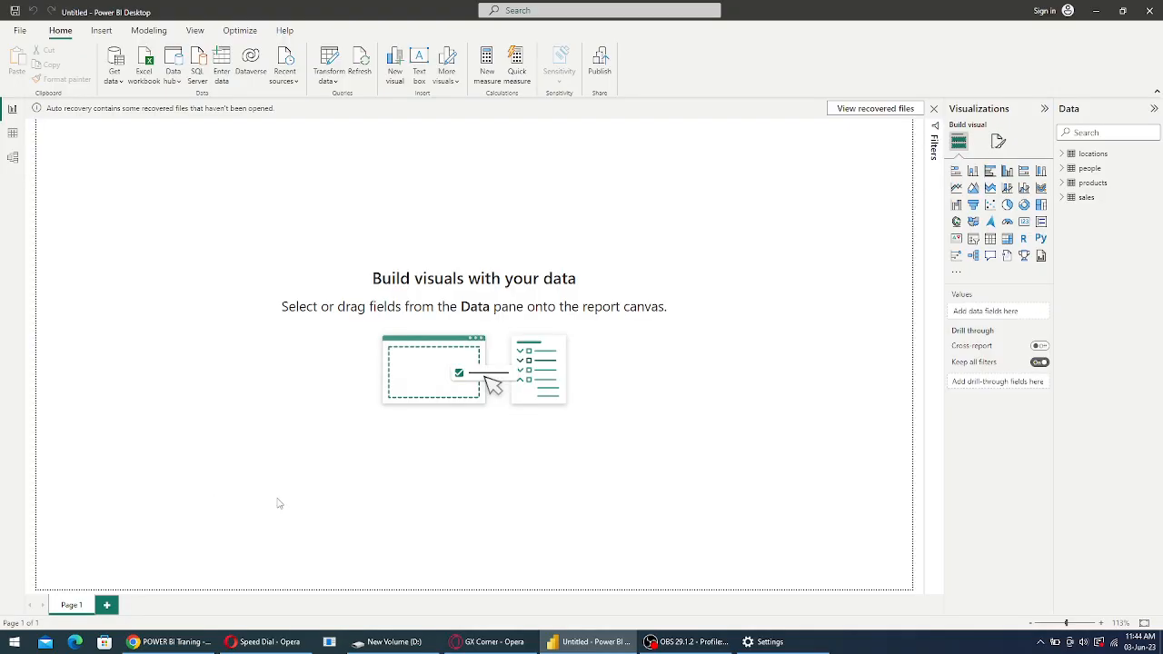
# Go to the GEOGRAPHICALY SALES VISUAL slide on page 22 of the training PDF in Chrome and compare it with the blank report
pyautogui.click(166, 645)
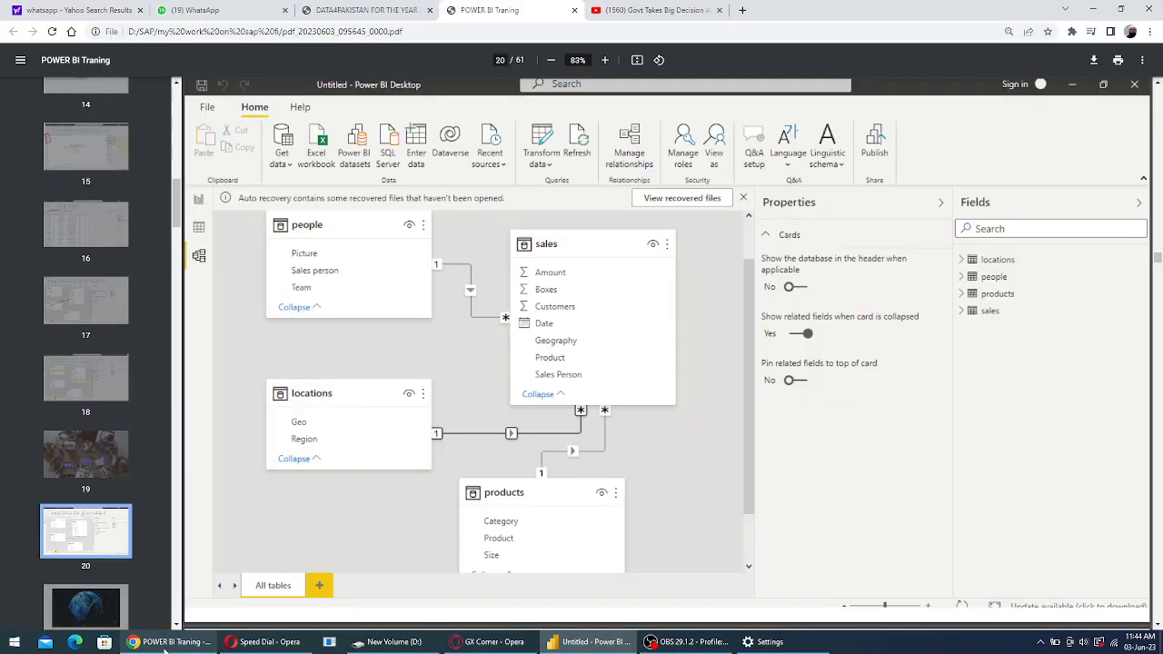
pyautogui.click(94, 601)
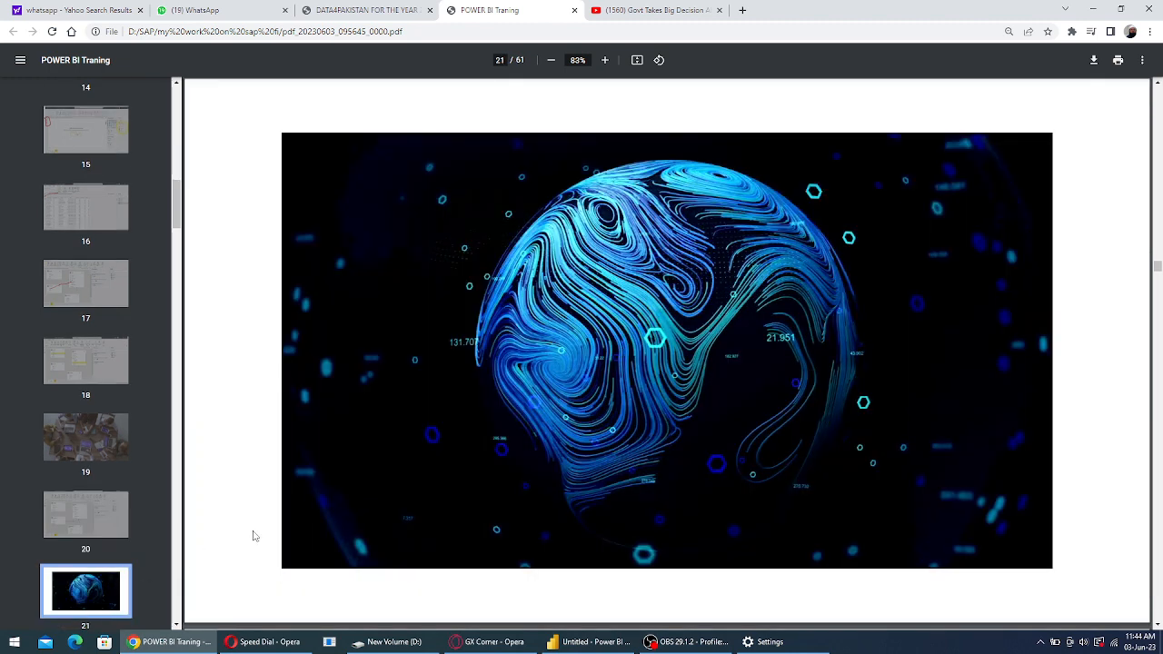
pyautogui.scroll(-2, 254, 536)
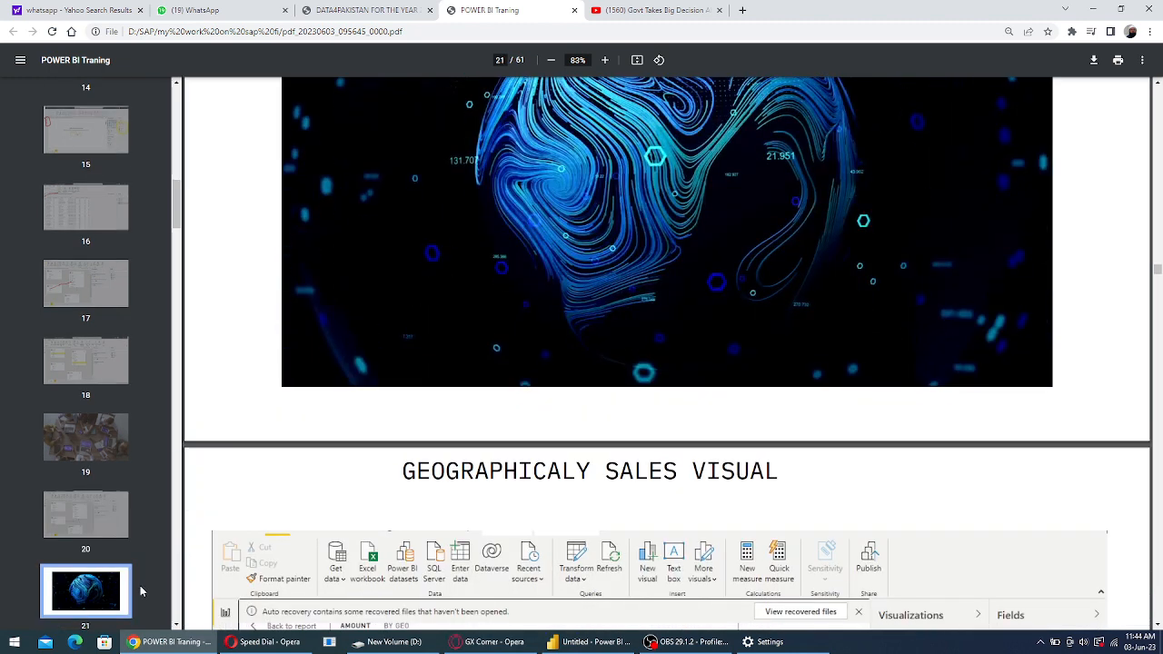
pyautogui.press('Down')
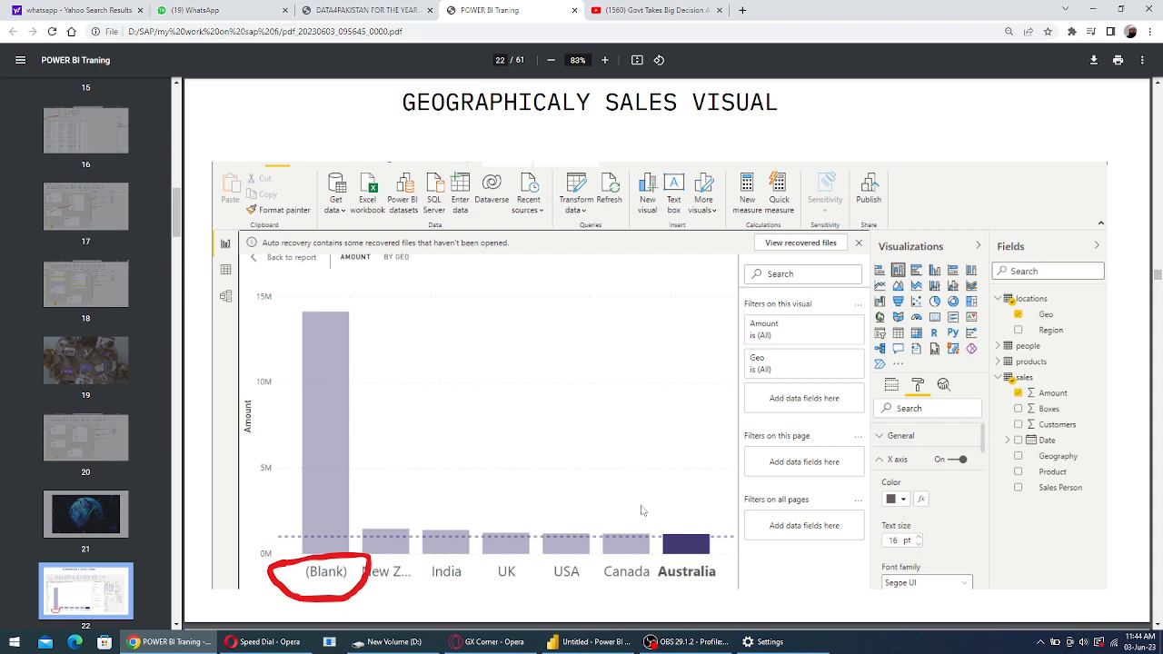
pyautogui.click(594, 645)
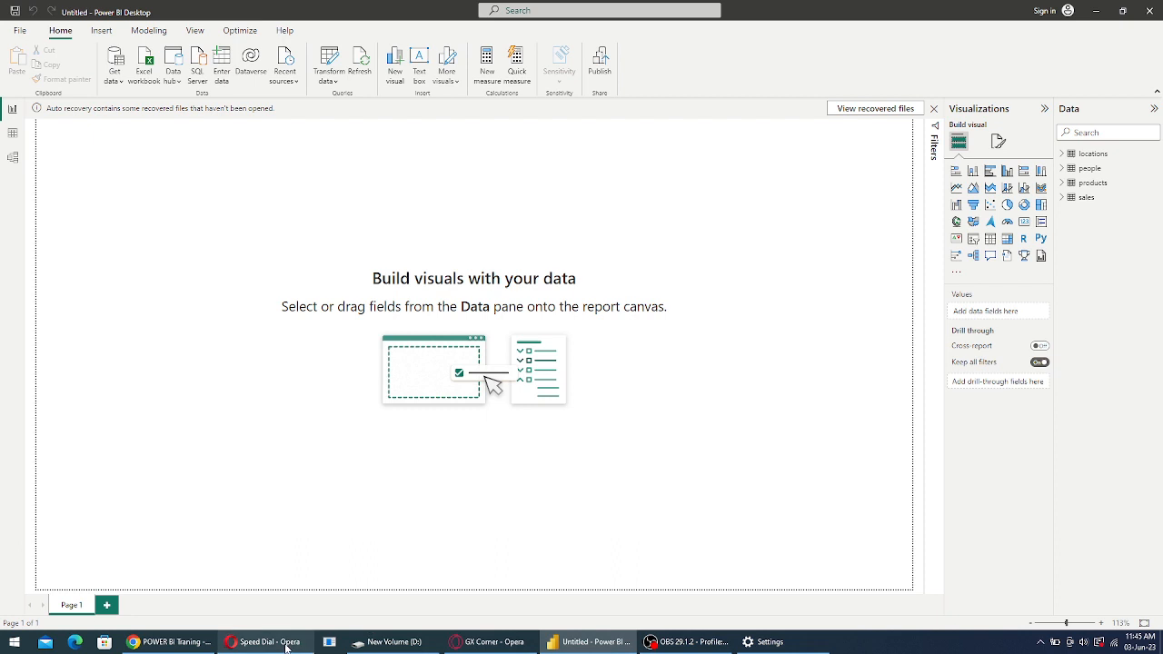
pyautogui.click(156, 647)
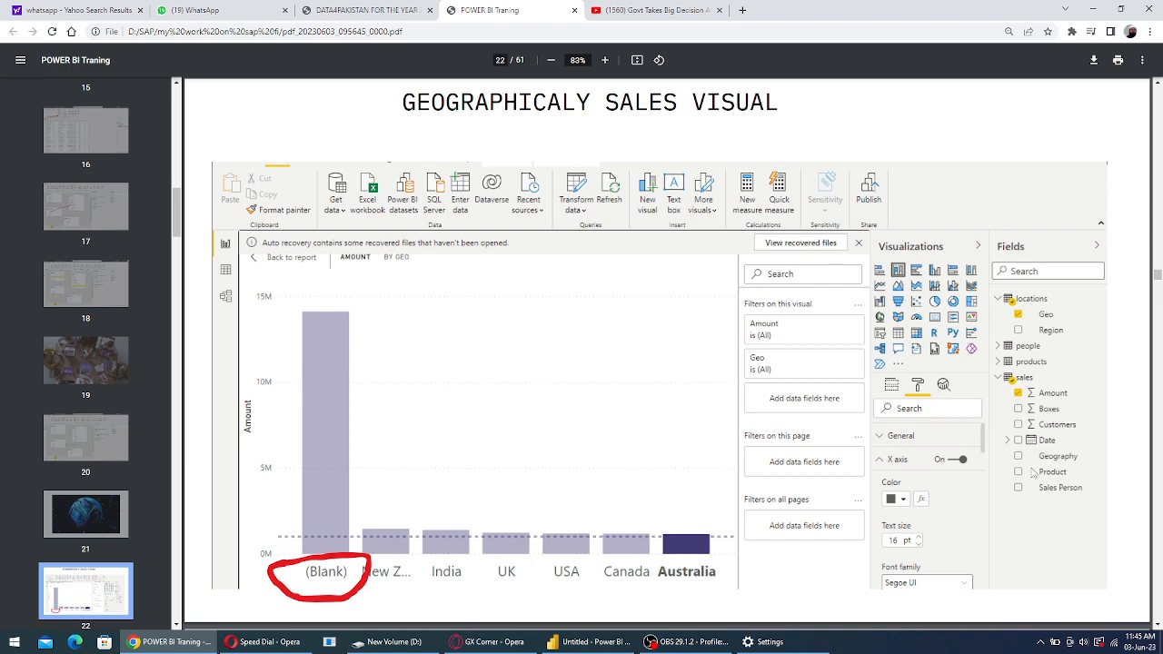
# Switch to Power BI Desktop, add a stacked column chart to Page 1 and enlarge it
pyautogui.click(600, 649)
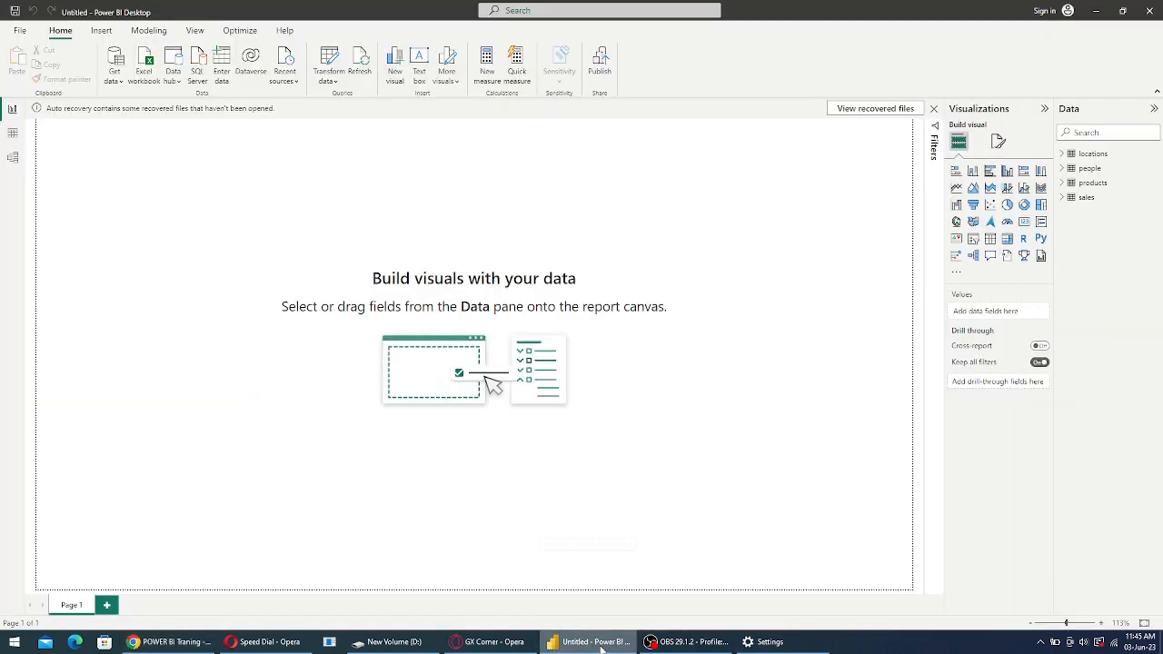
pyautogui.click(972, 170)
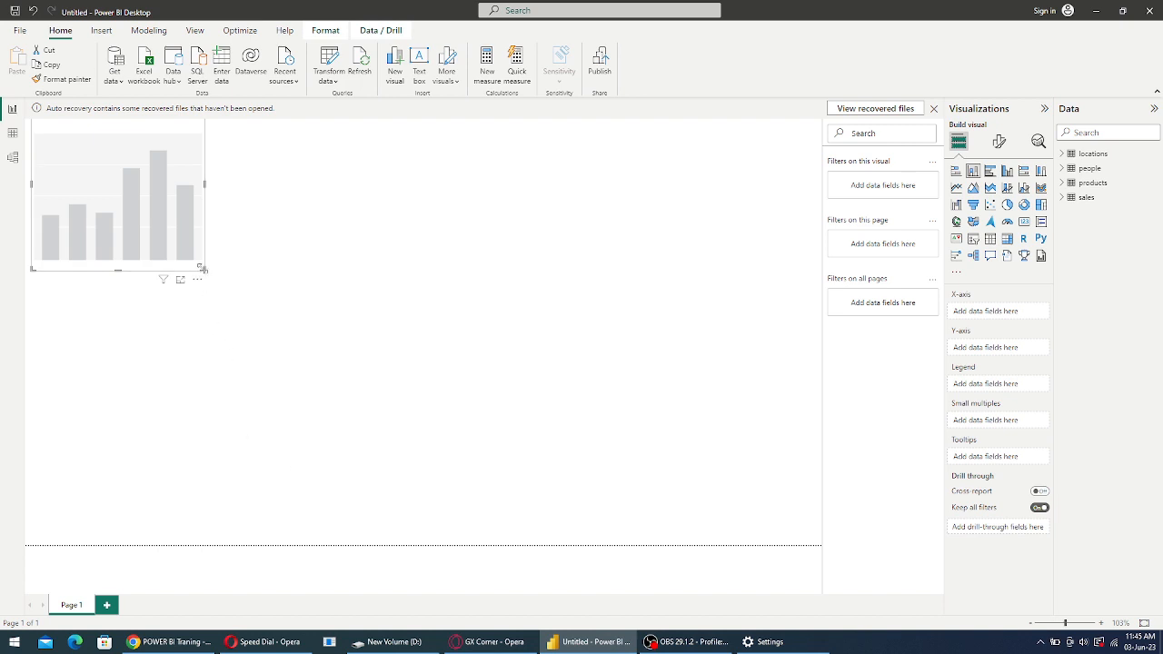
pyautogui.moveTo(201, 269); pyautogui.dragTo(612, 380)
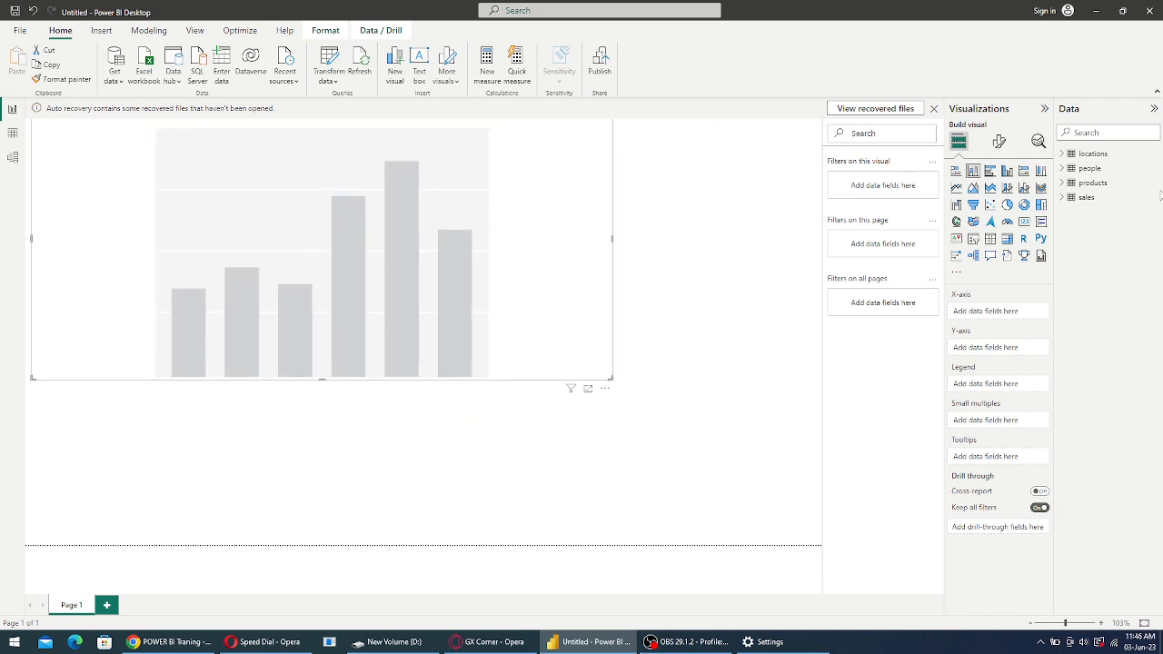
# Plot Amount from sales against Geo from locations in the column chart, and enlarge the chart to fill most of the page width
pyautogui.click(1061, 154)
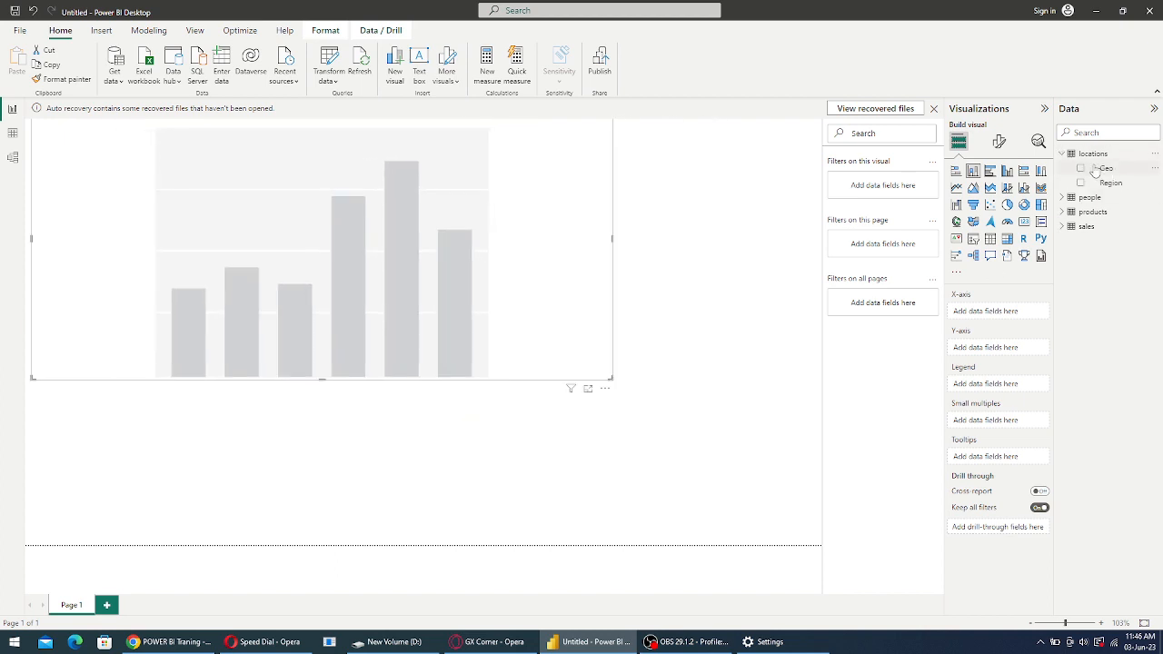
pyautogui.click(1101, 169)
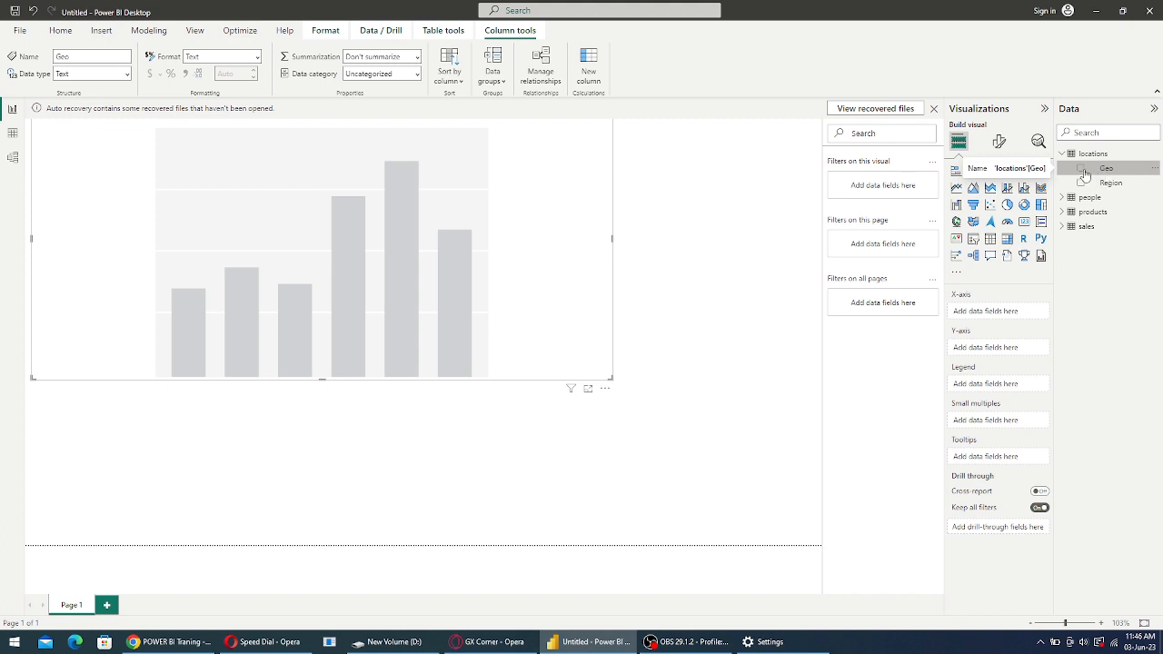
pyautogui.click(1081, 169)
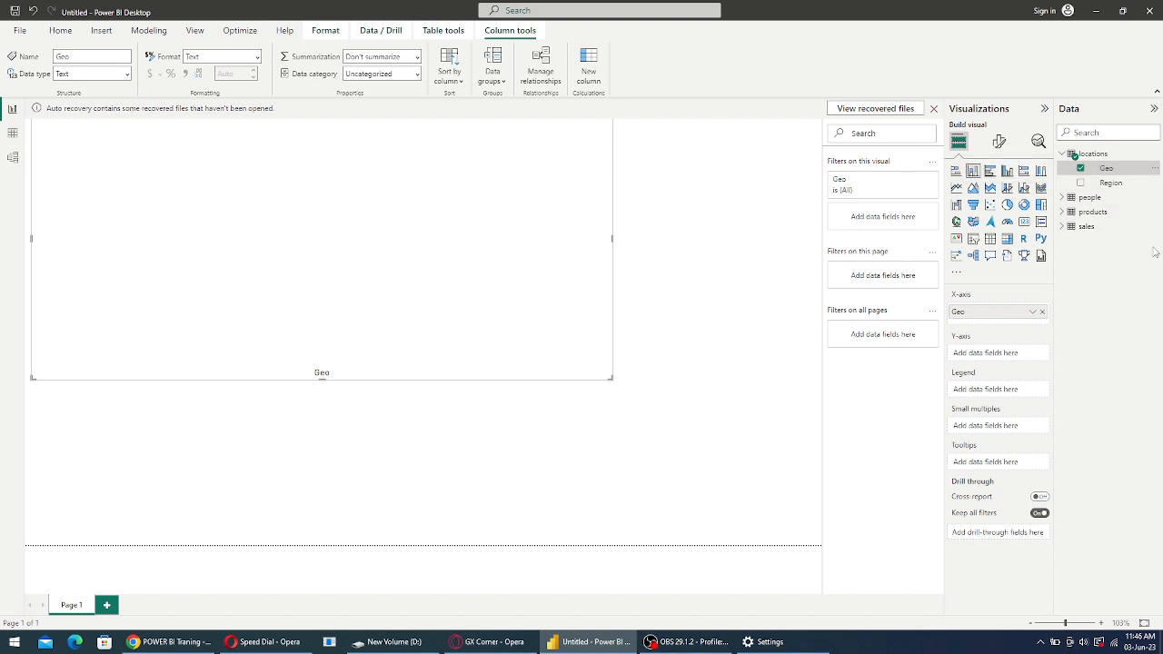
pyautogui.click(1066, 225)
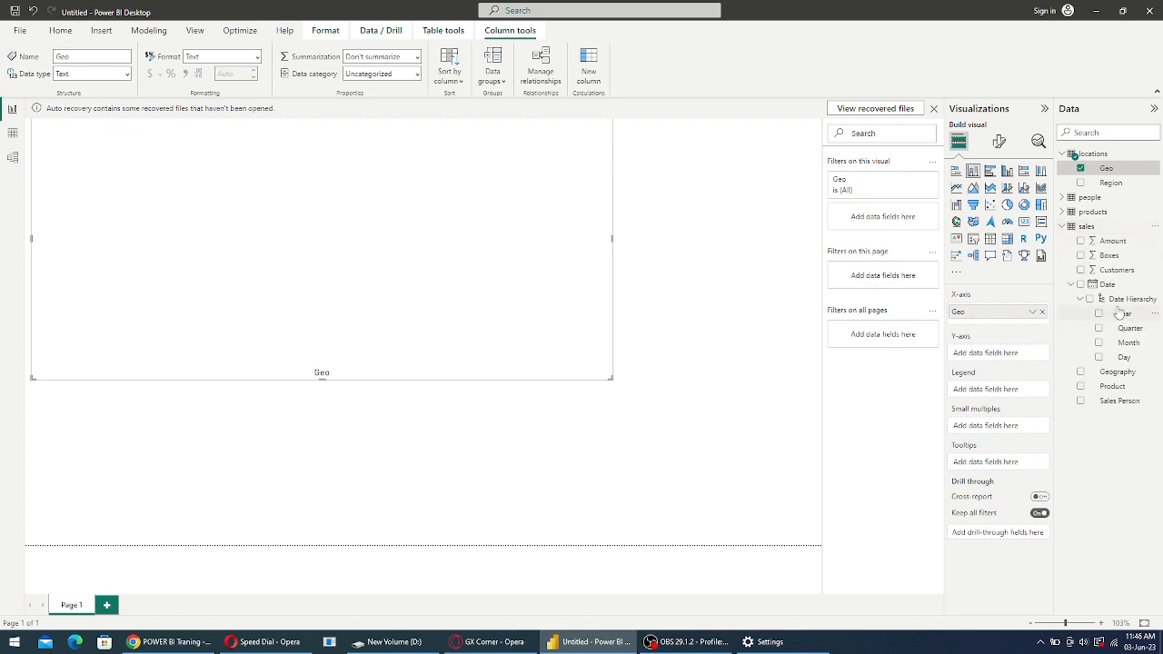
pyautogui.click(1080, 241)
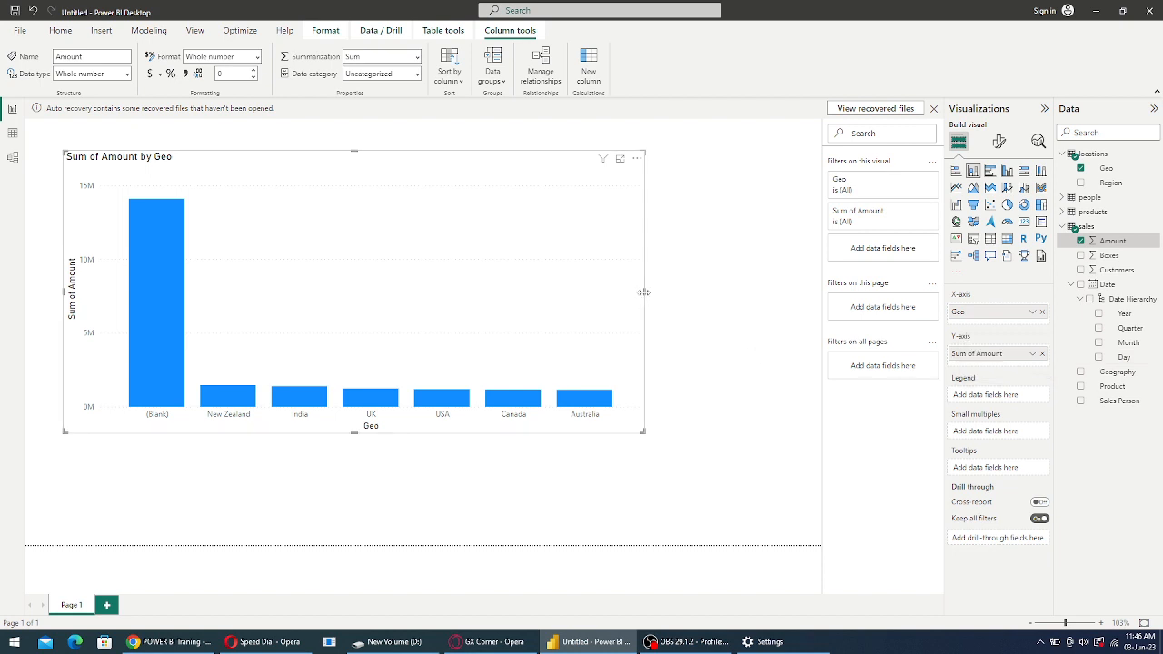
pyautogui.moveTo(644, 292); pyautogui.dragTo(754, 292)
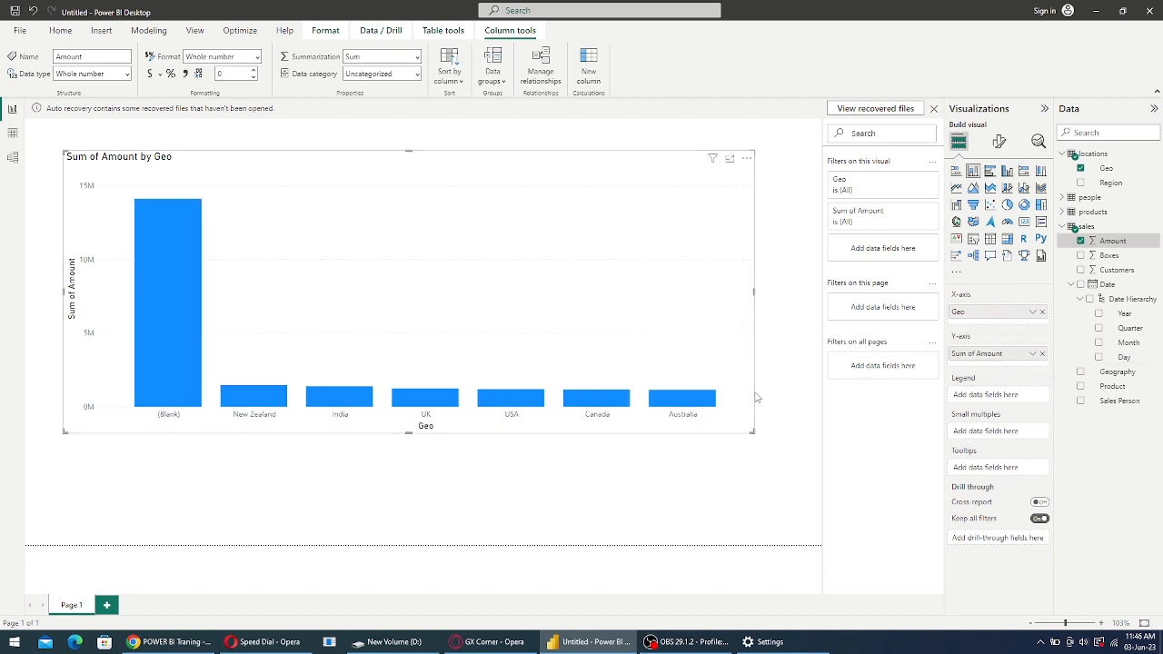
pyautogui.moveTo(752, 430); pyautogui.dragTo(784, 476)
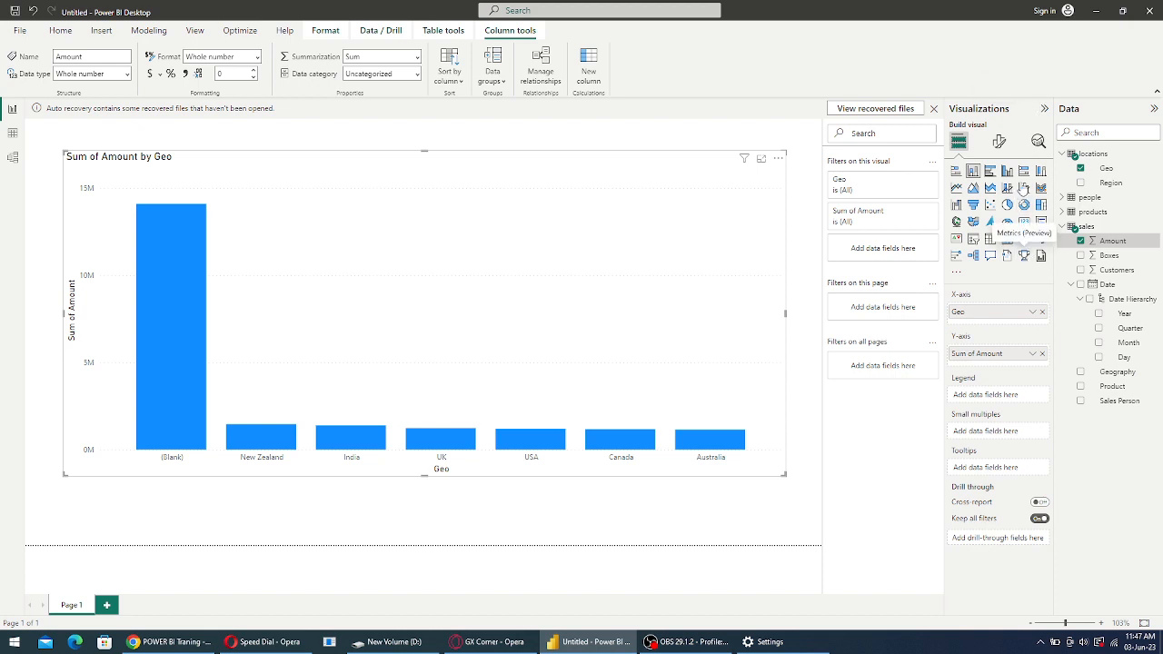
# Assign the Geo field as the column chart's legend to colour the columns by country
pyautogui.click(999, 142)
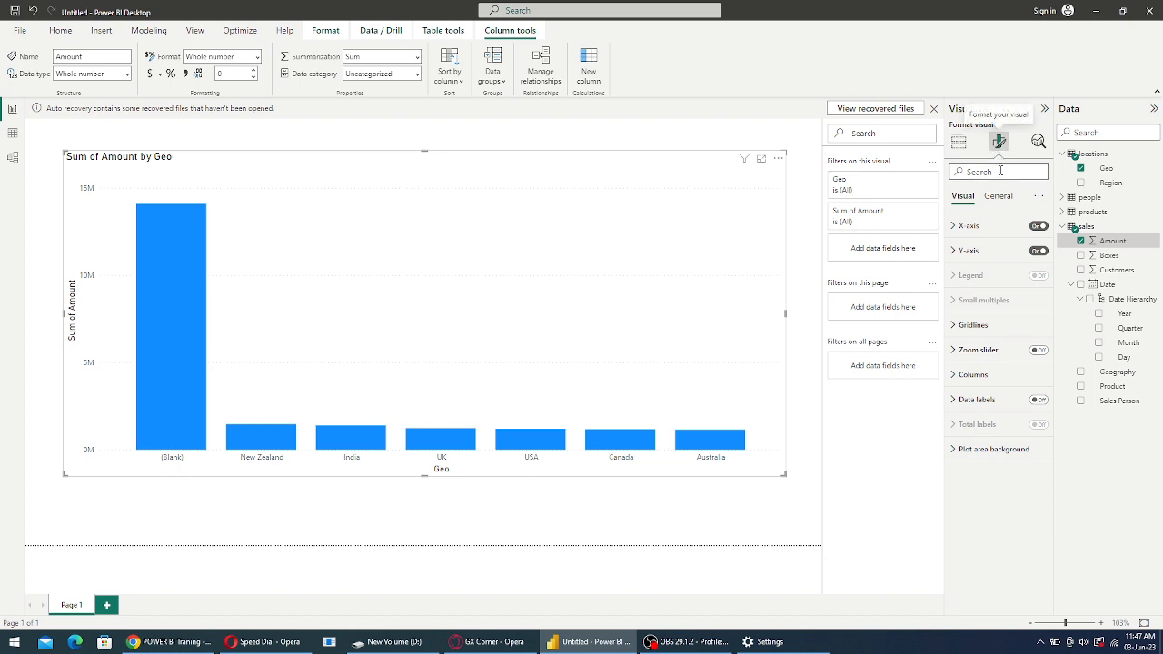
pyautogui.click(958, 142)
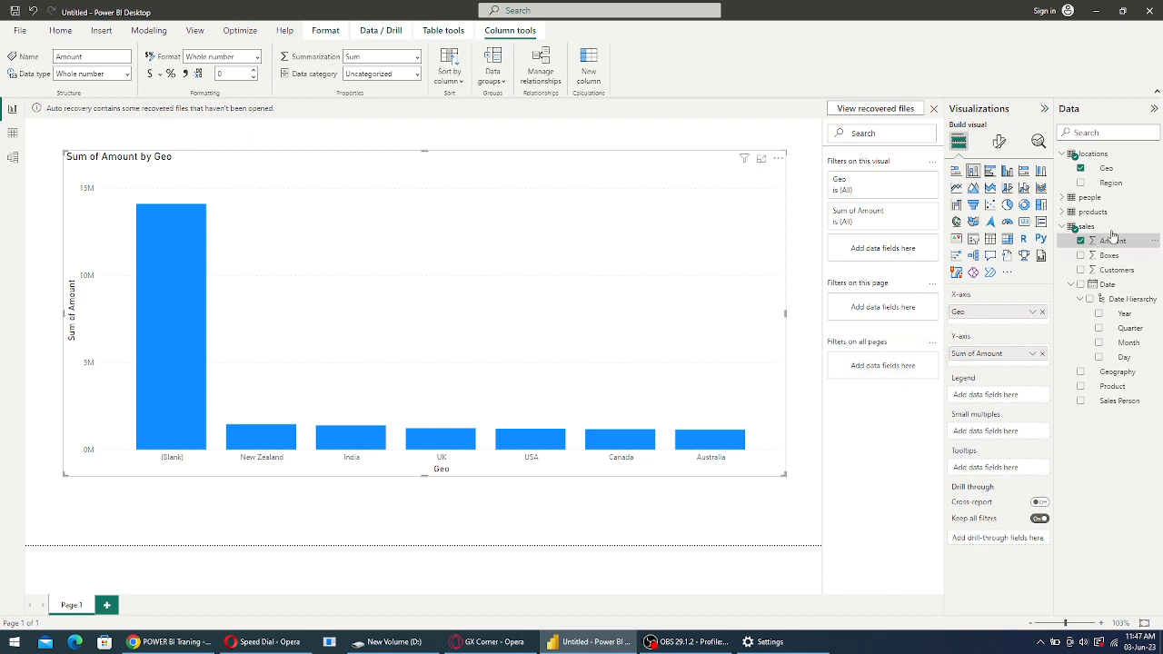
pyautogui.moveTo(1106, 177); pyautogui.dragTo(1005, 405)
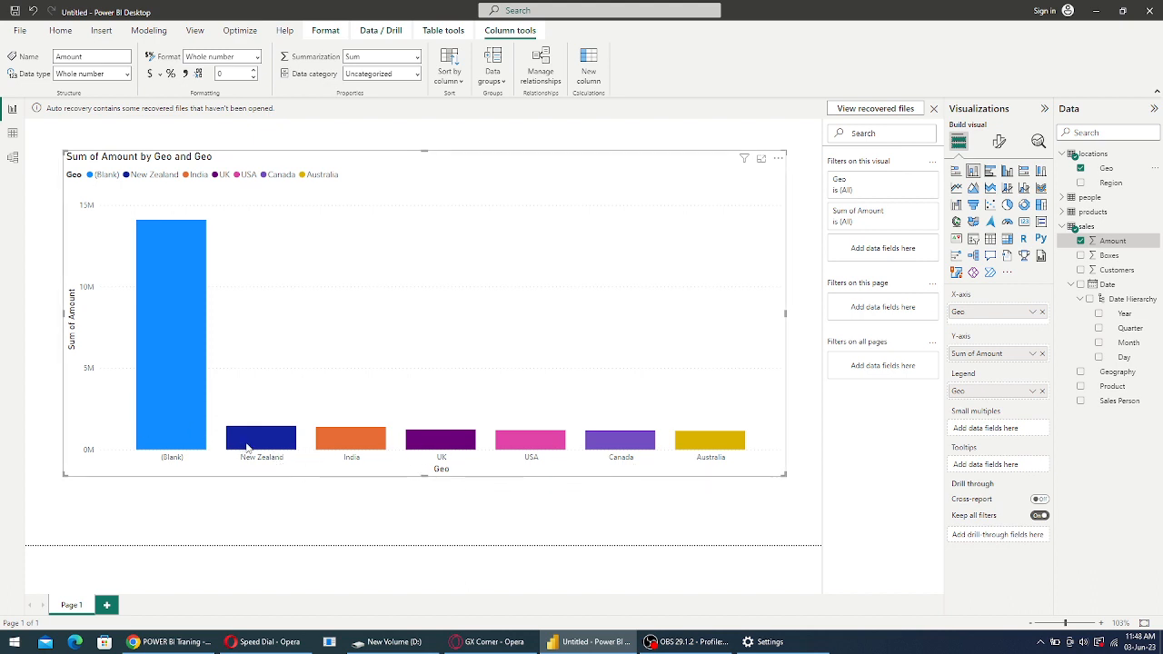
pyautogui.moveTo(247, 447)
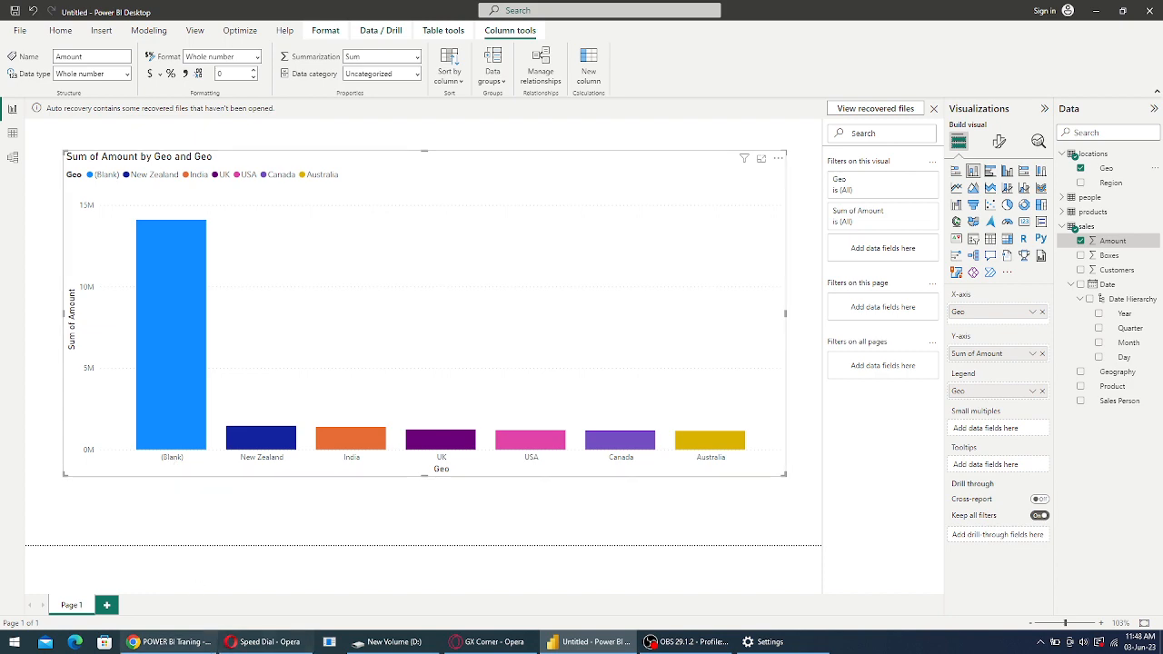
# Advance the training PDF in Chrome to page 23 on transforming data, and return to the Power BI Desktop report
pyautogui.click(168, 641)
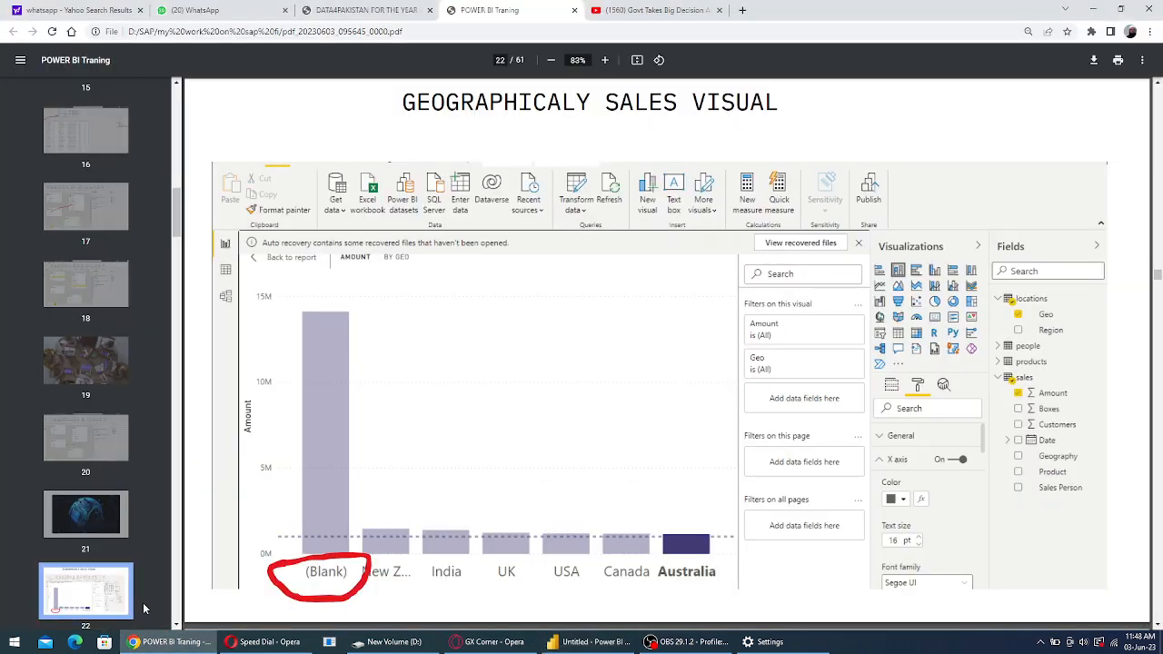
pyautogui.press('Right')
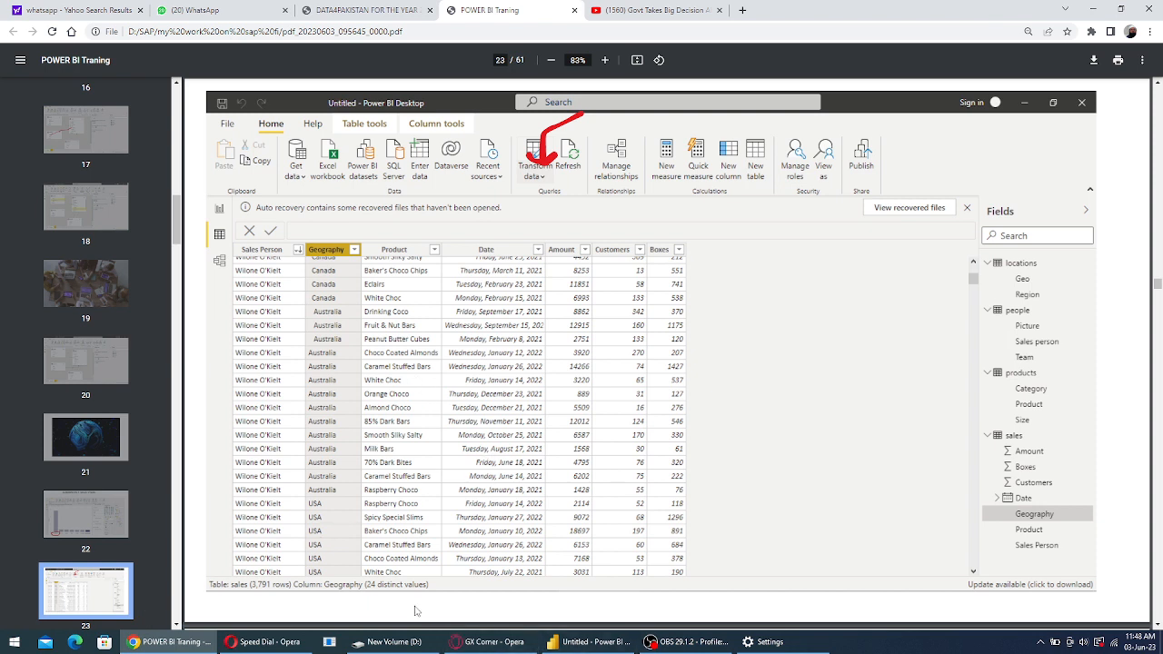
pyautogui.moveTo(582, 647)
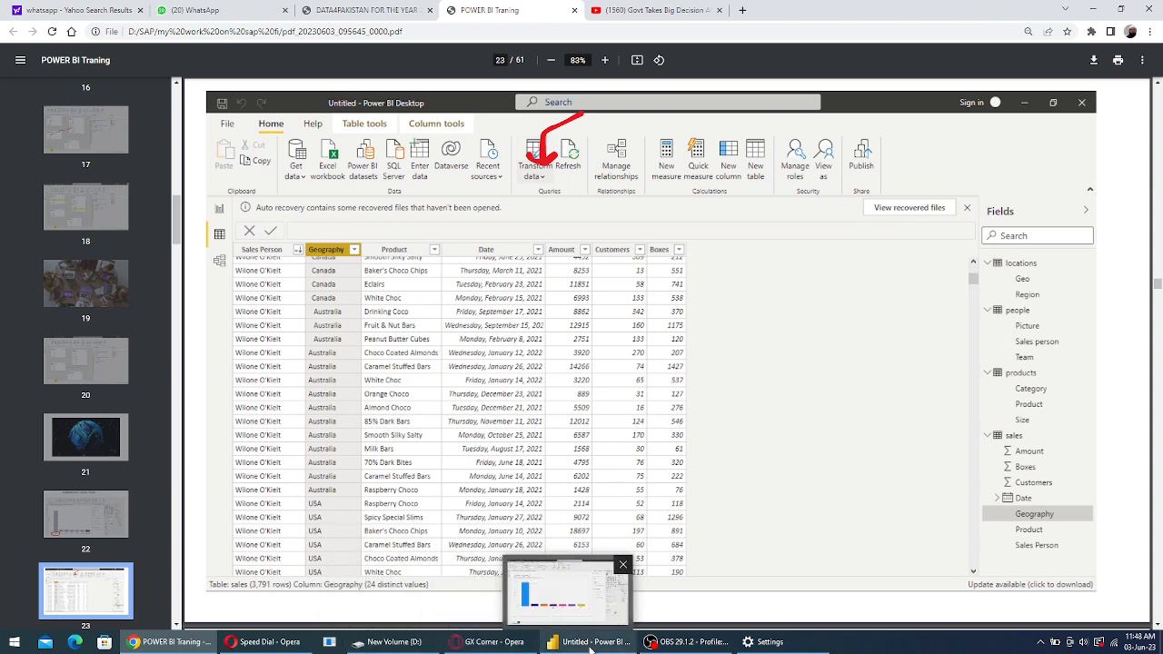
pyautogui.click(583, 647)
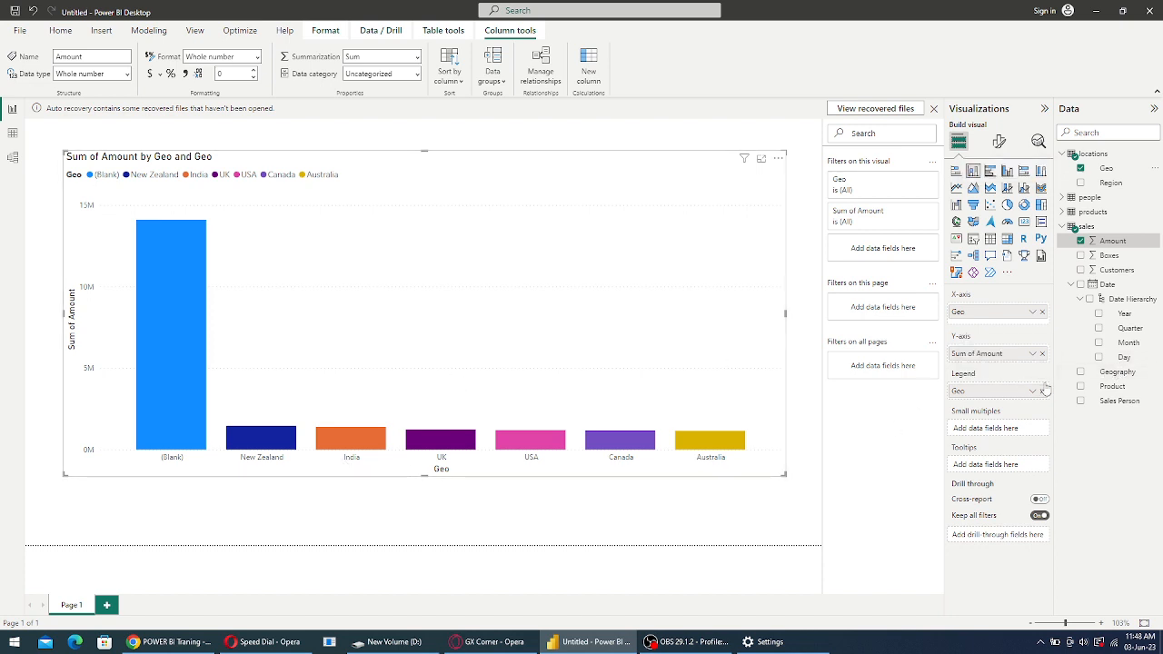
# Collapse the Date Hierarchy in the sales fields and show the sales table in Data view
pyautogui.click(1082, 300)
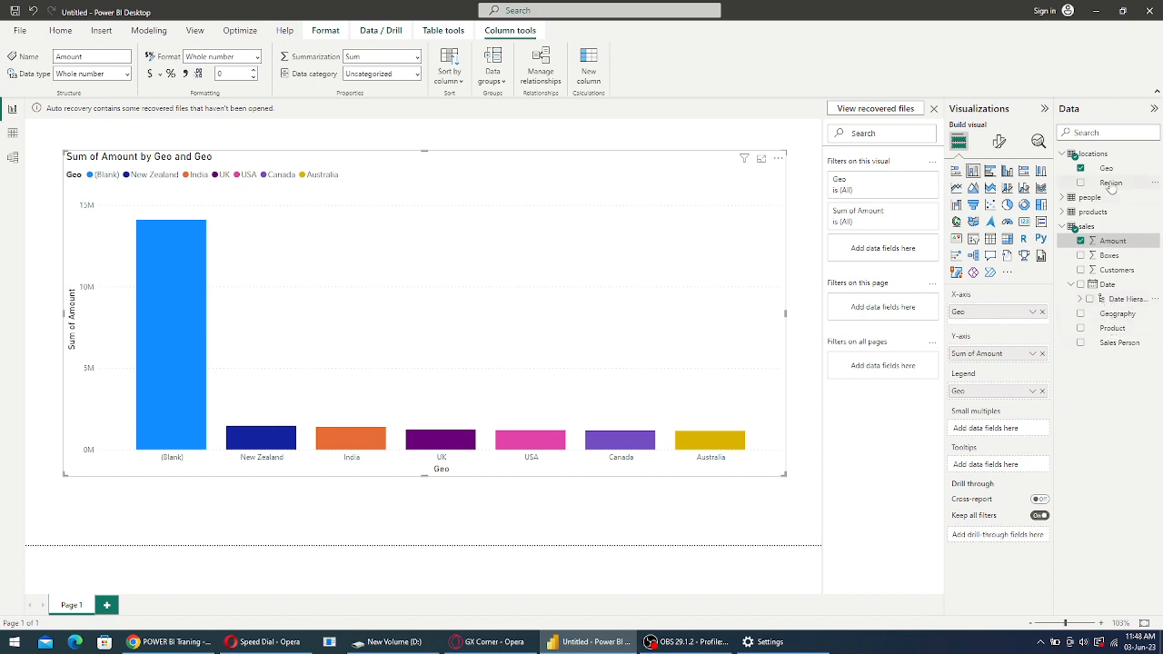
pyautogui.doubleClick(1115, 315)
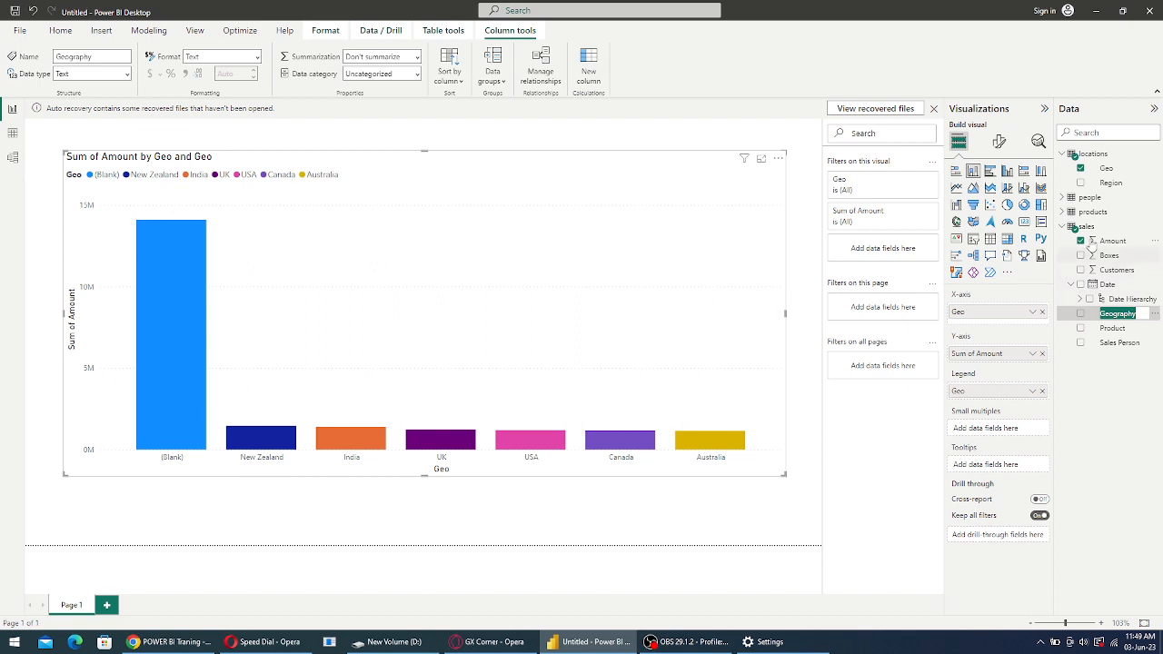
pyautogui.click(1095, 228)
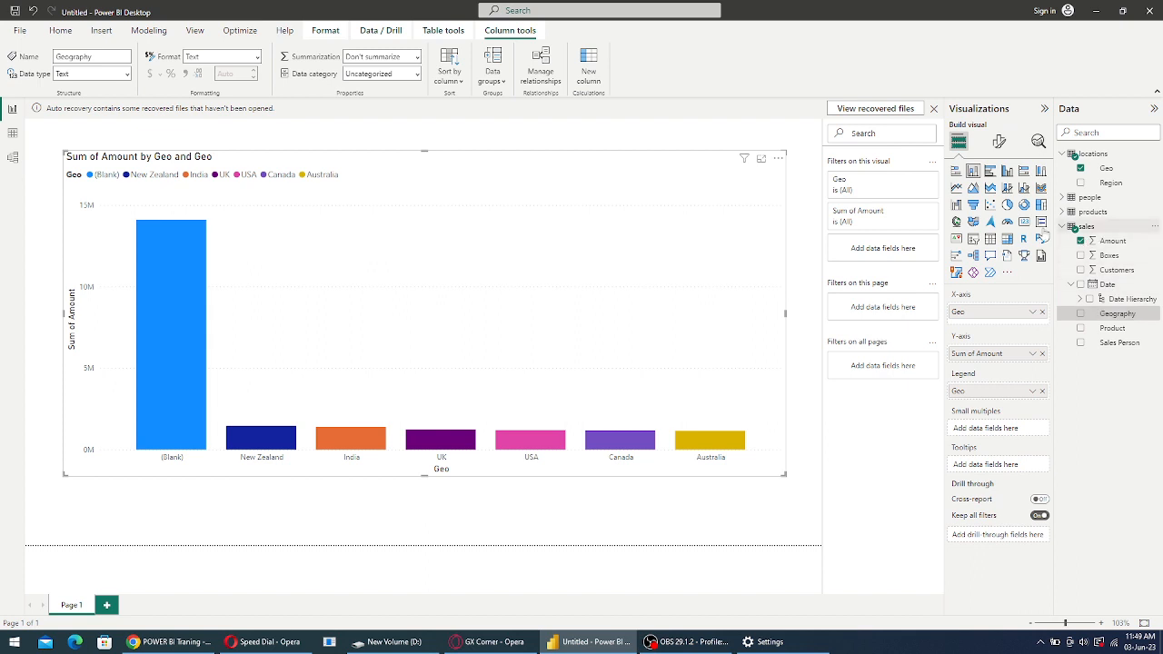
pyautogui.click(16, 138)
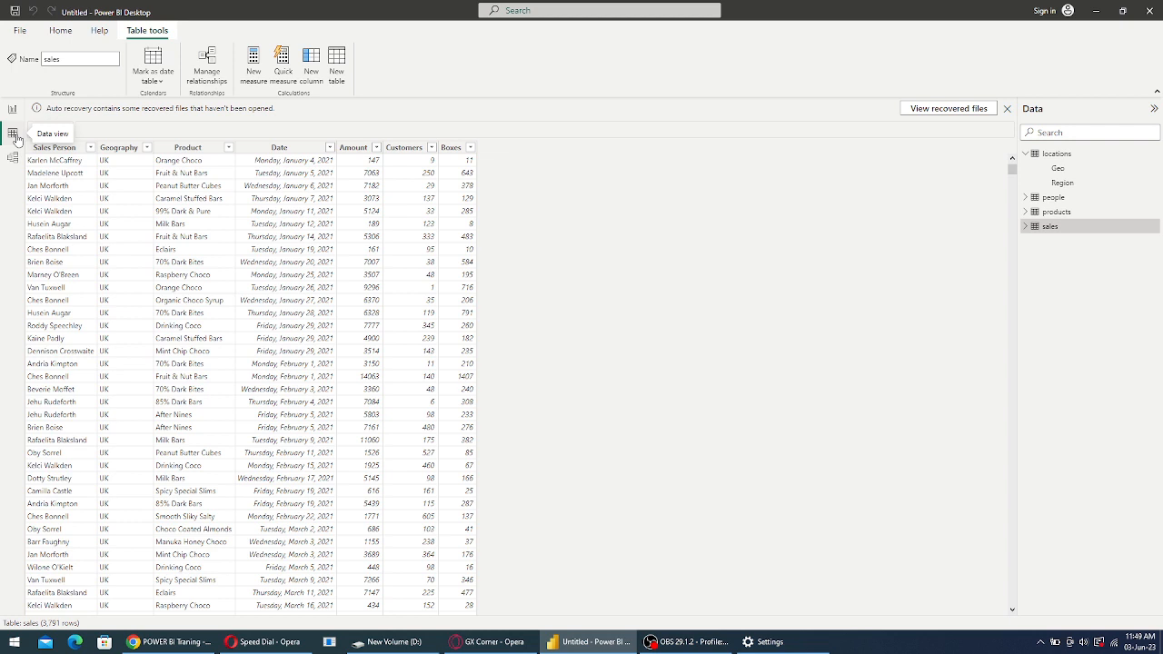
pyautogui.click(125, 149)
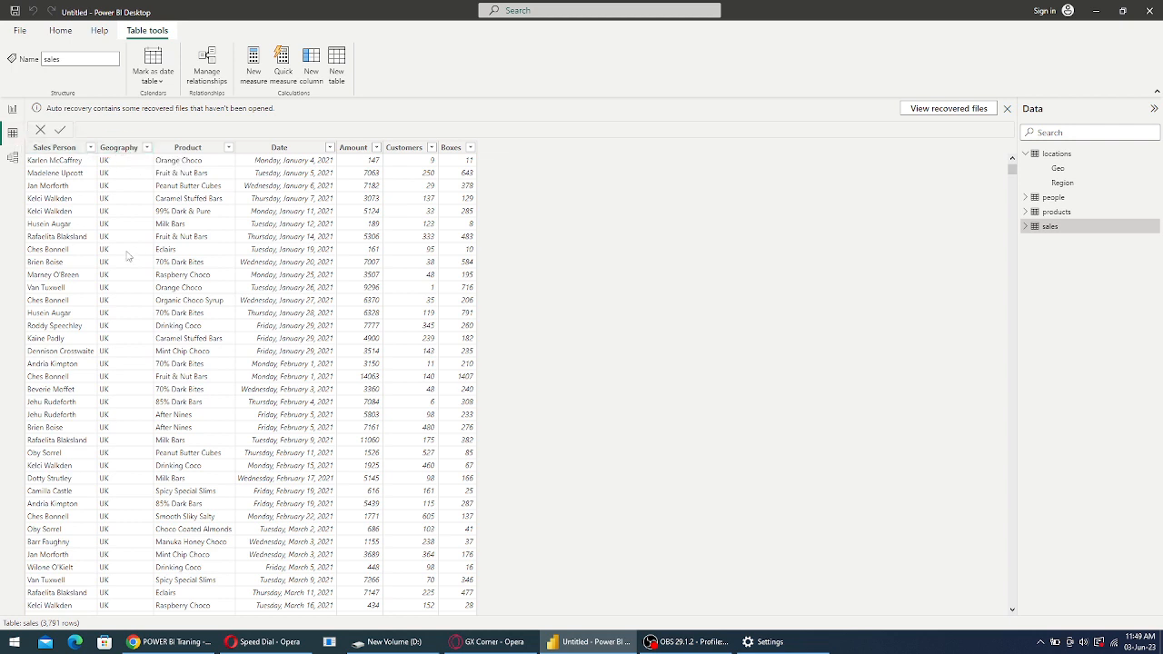
# Review the sales rows and the filter list of the Geography column, keeping every value selected
pyautogui.scroll(-20, 136, 256)
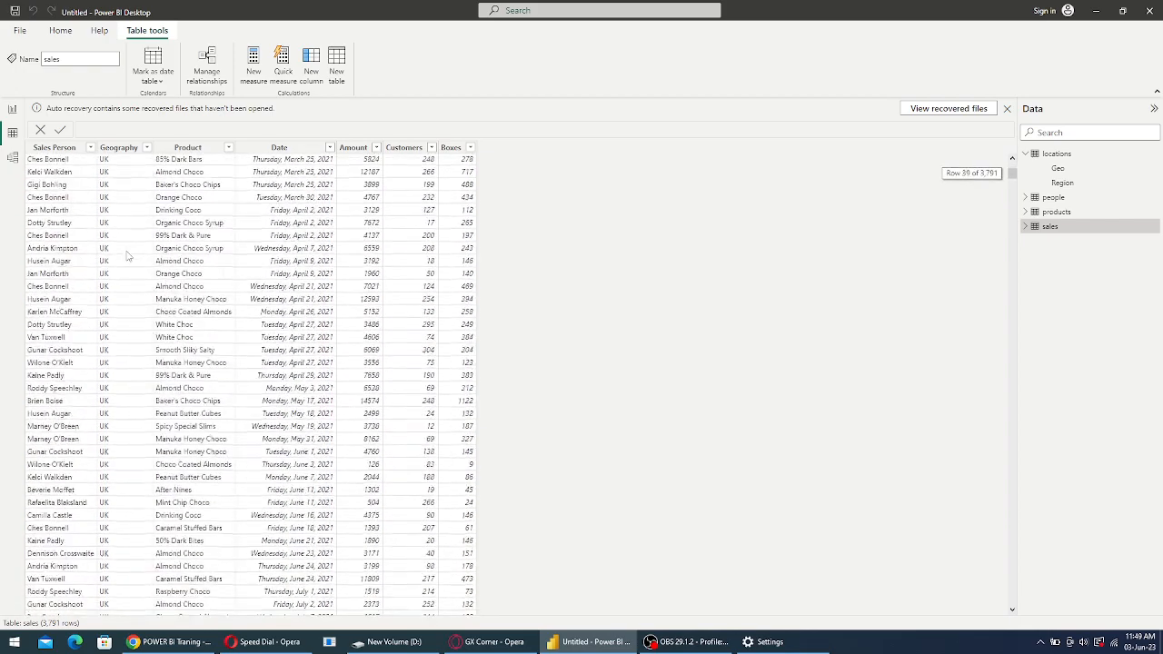
pyautogui.scroll(-10, 143, 256)
pyautogui.scroll(20, 147, 184)
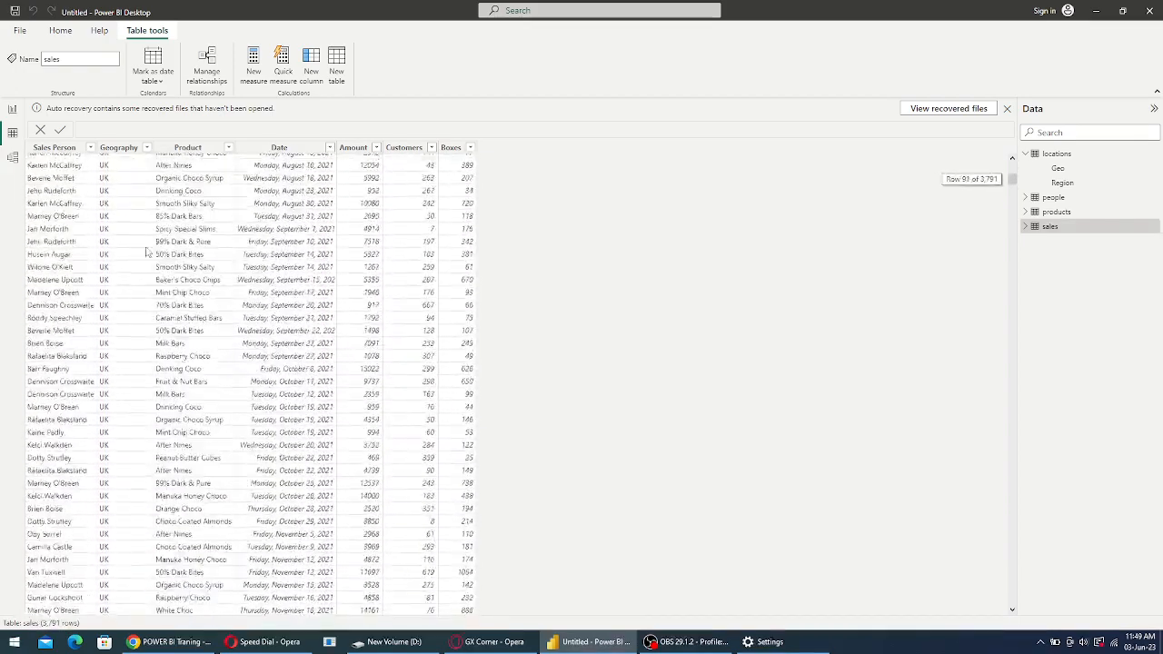
pyautogui.click(146, 148)
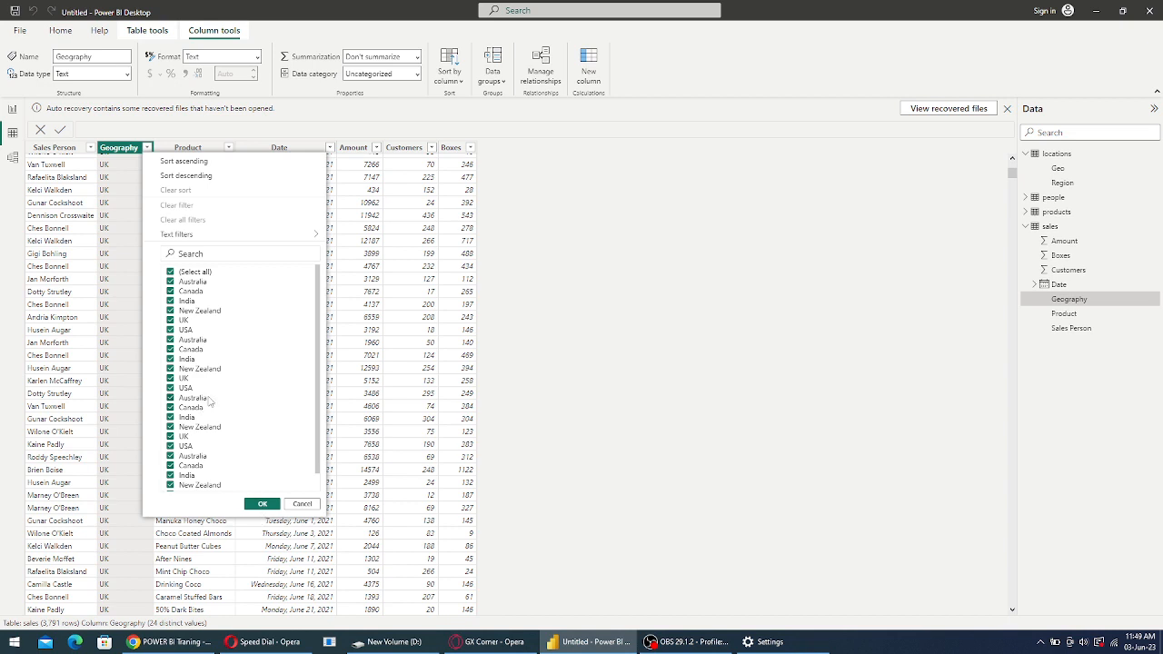
pyautogui.click(261, 505)
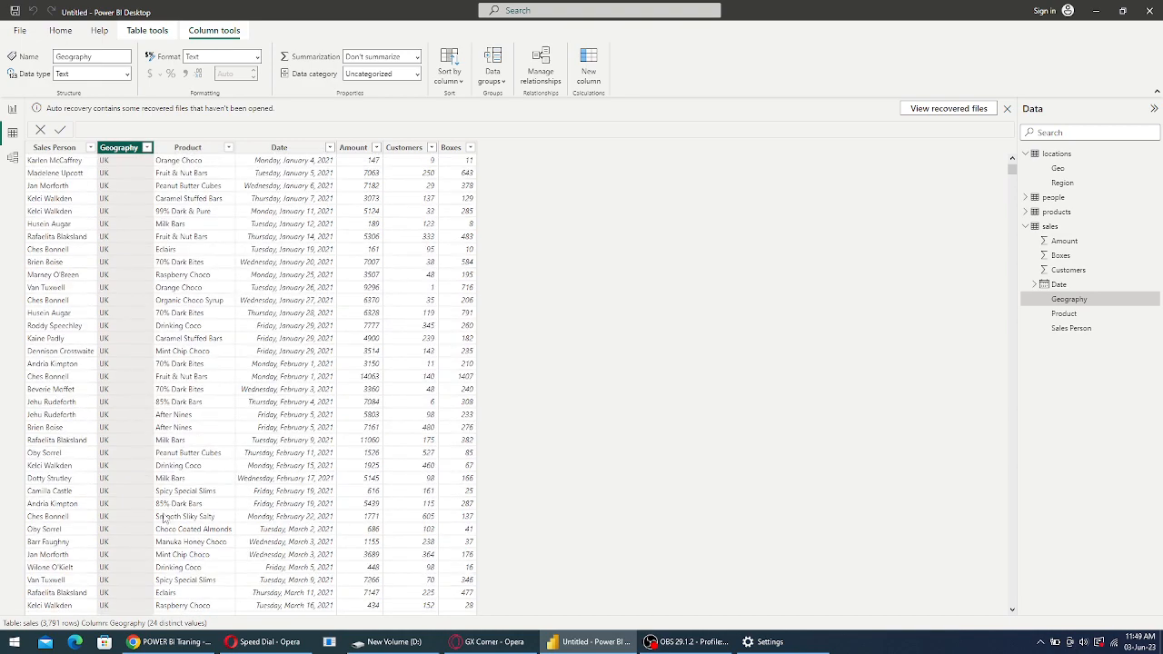
# Examine the country entries in the Geography column from the first sales rows down to the USA rows
pyautogui.scroll(-3, 143, 527)
pyautogui.scroll(-20, 143, 527)
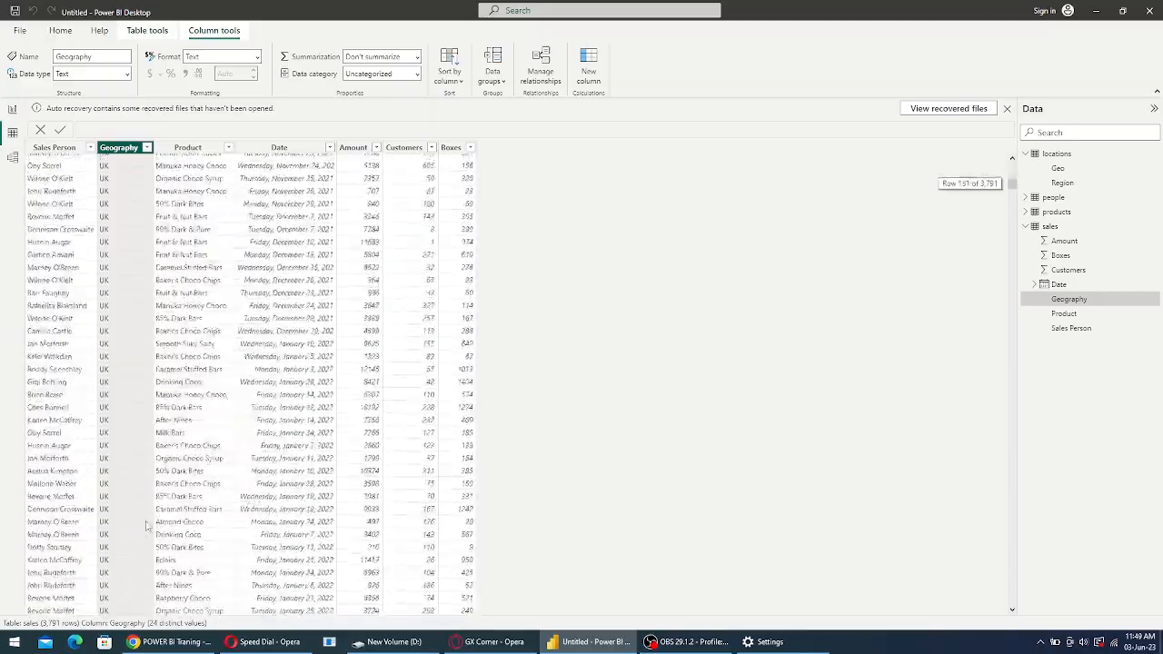
pyautogui.scroll(-20, 146, 525)
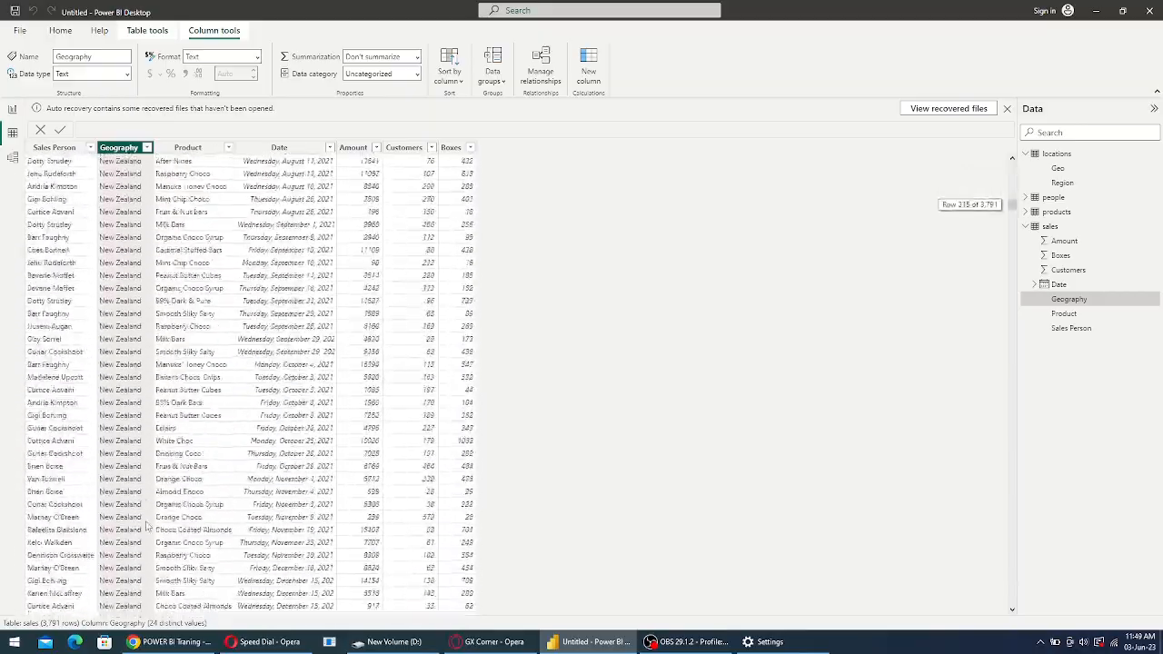
pyautogui.scroll(-20, 146, 525)
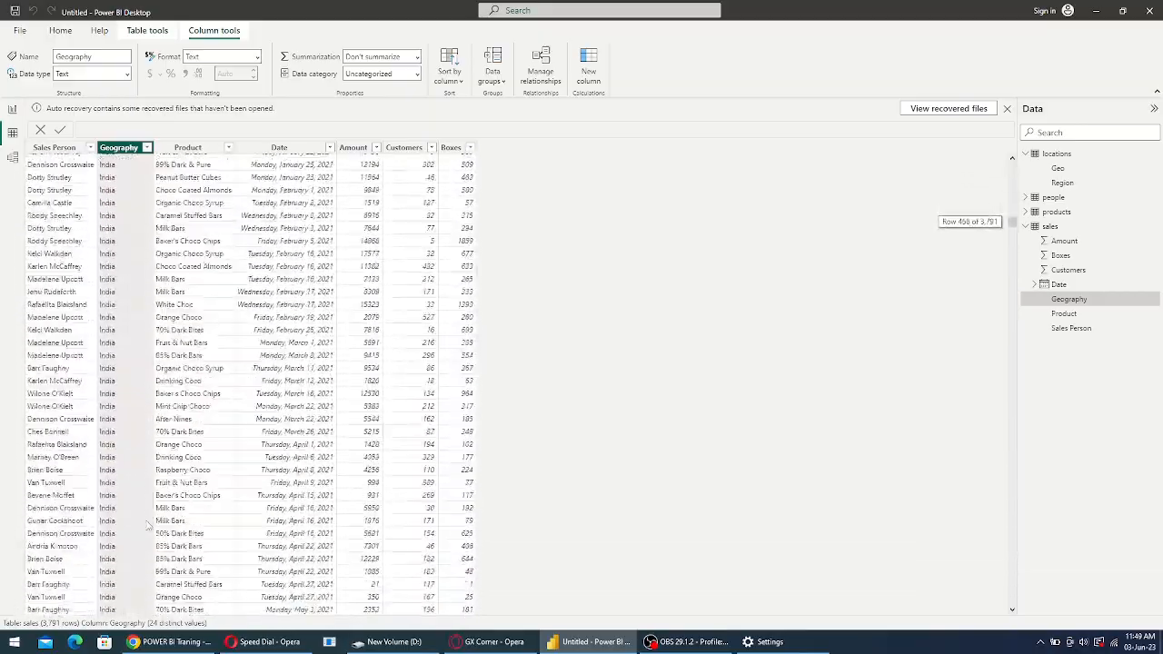
pyautogui.scroll(-20, 147, 525)
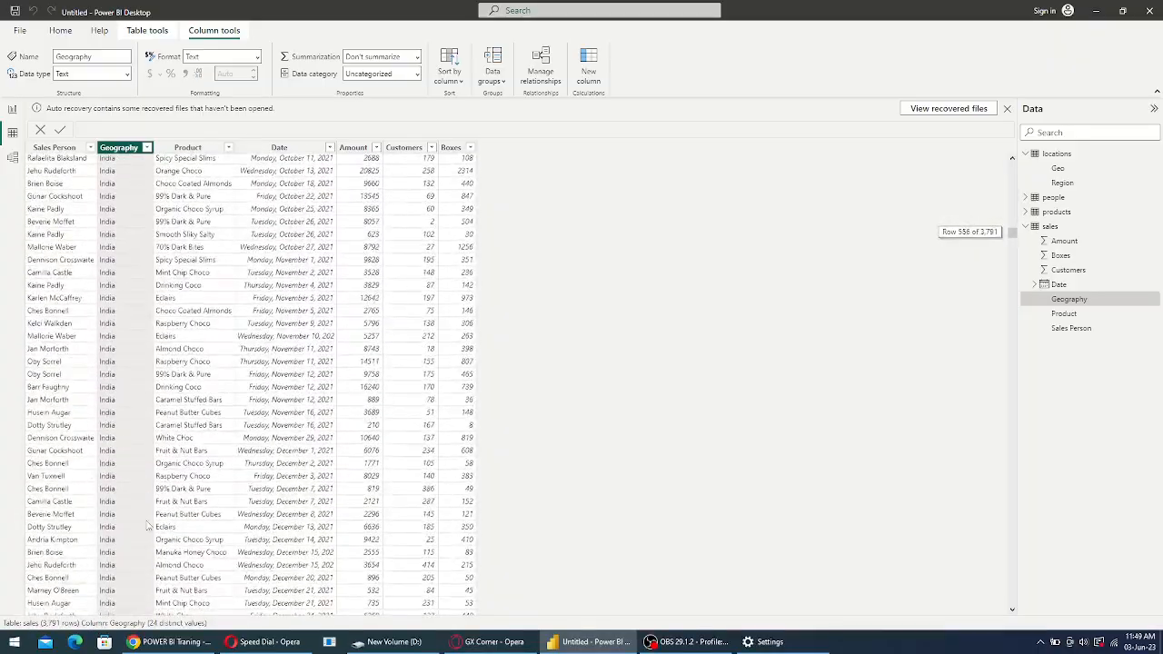
pyautogui.scroll(-20, 147, 525)
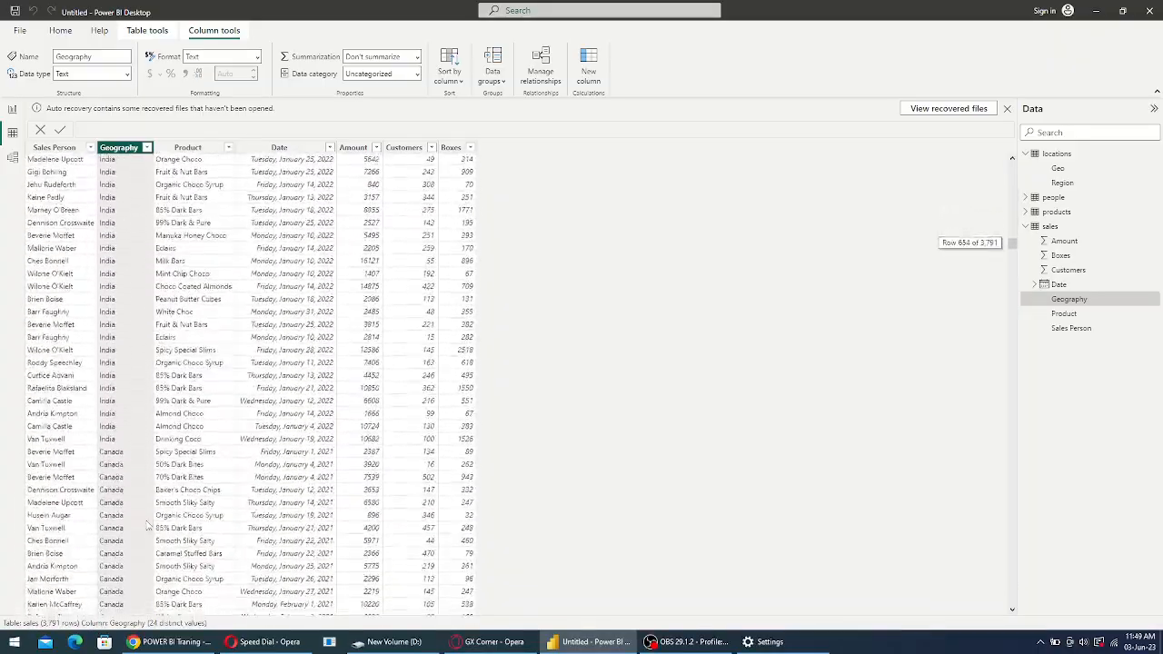
pyautogui.scroll(-20, 147, 525)
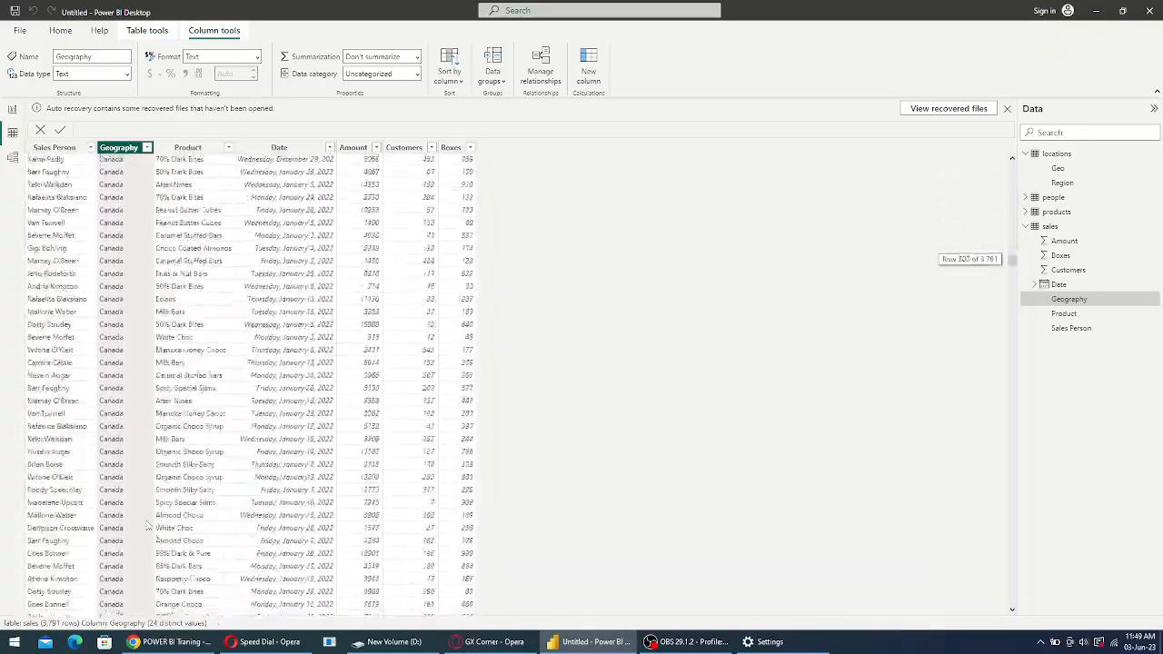
pyautogui.scroll(-6, 149, 531)
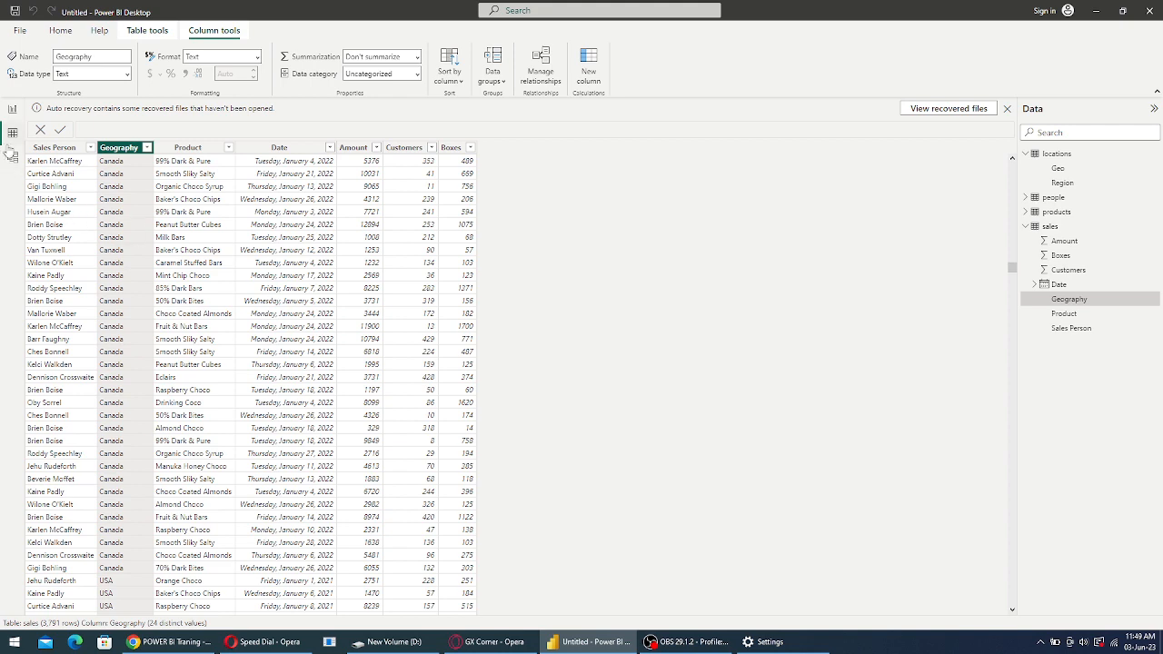
# Return to Report view, check the transform-data slide in Chrome, and open the sales query in the Power Query Editor
pyautogui.click(13, 112)
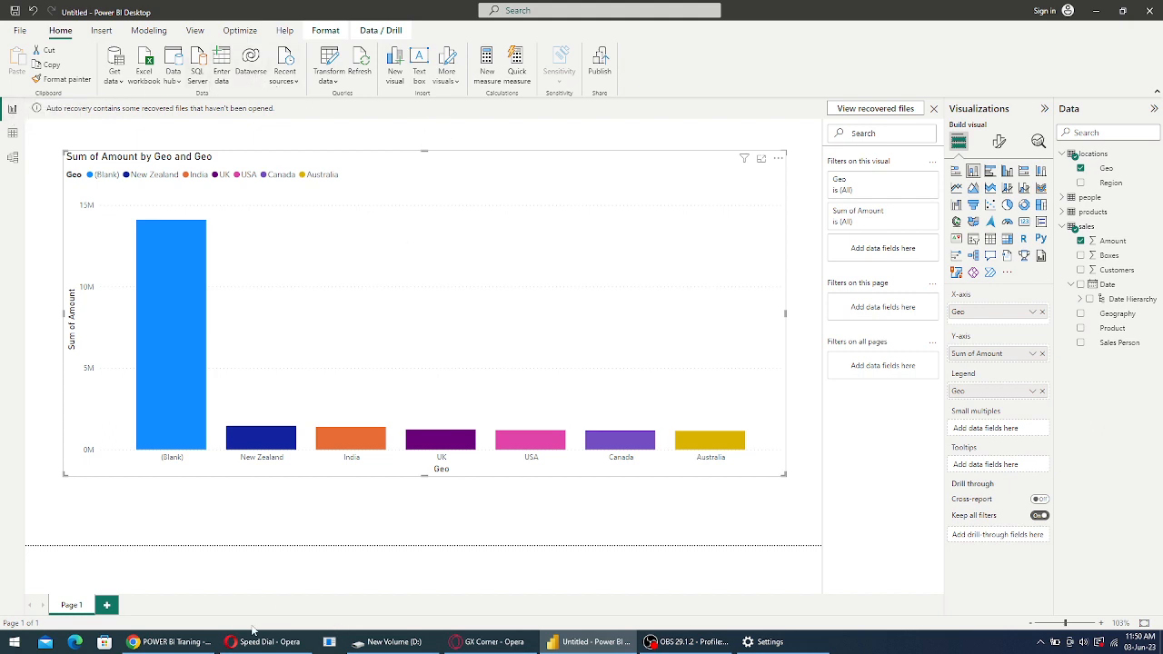
pyautogui.click(187, 642)
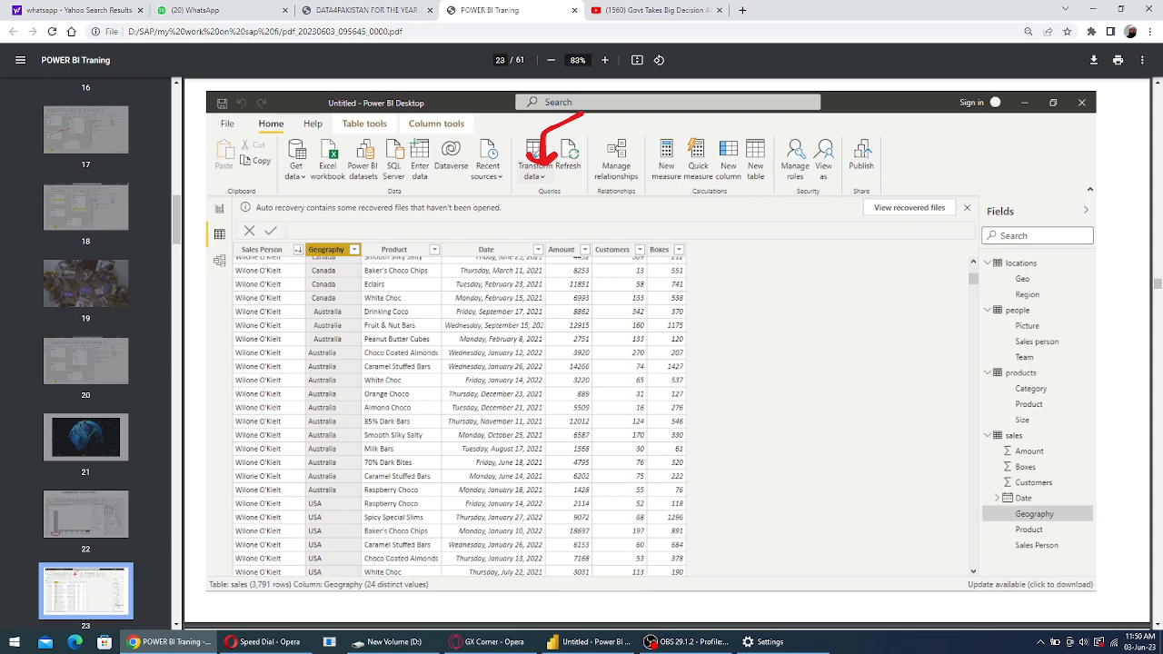
pyautogui.click(595, 642)
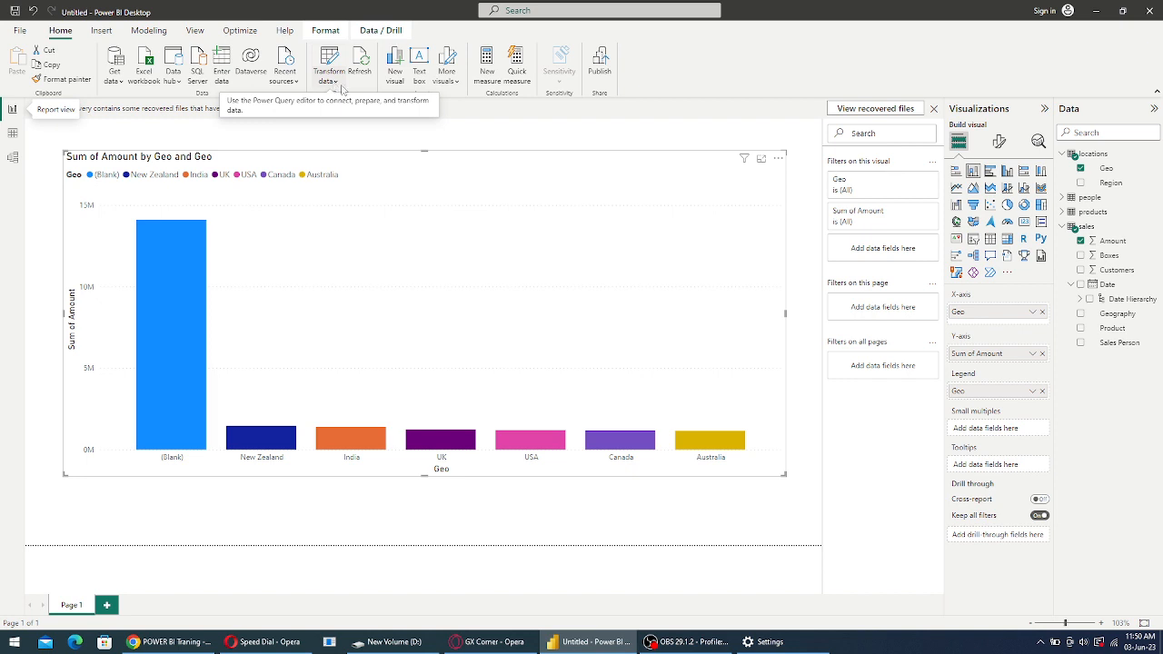
pyautogui.click(320, 82)
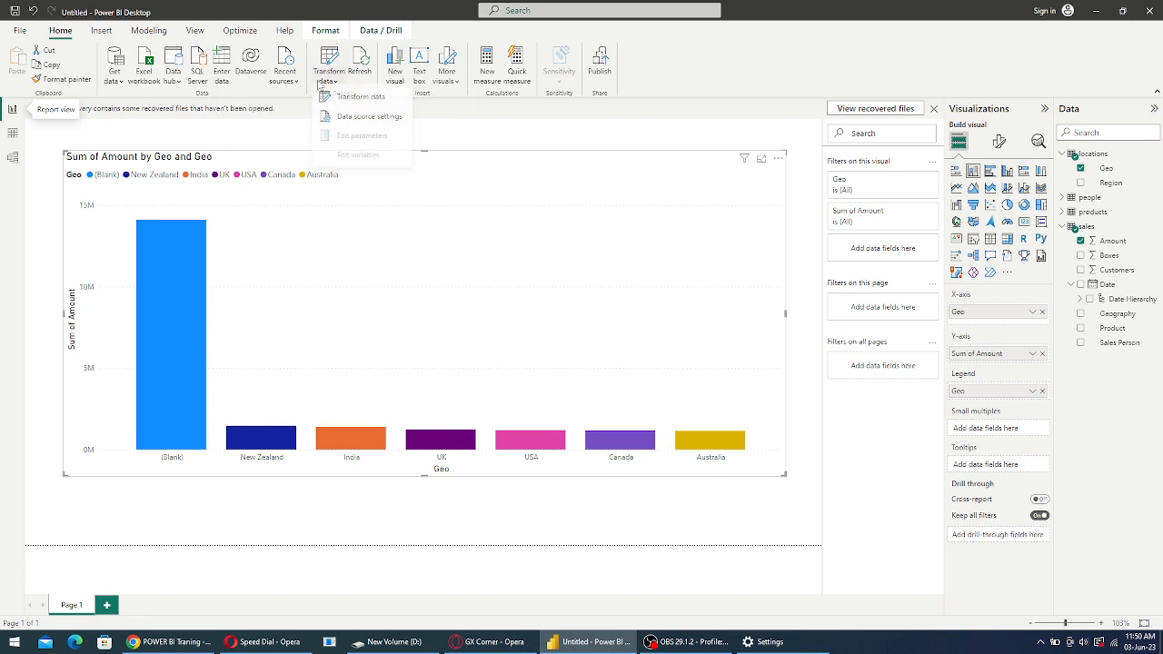
pyautogui.click(328, 101)
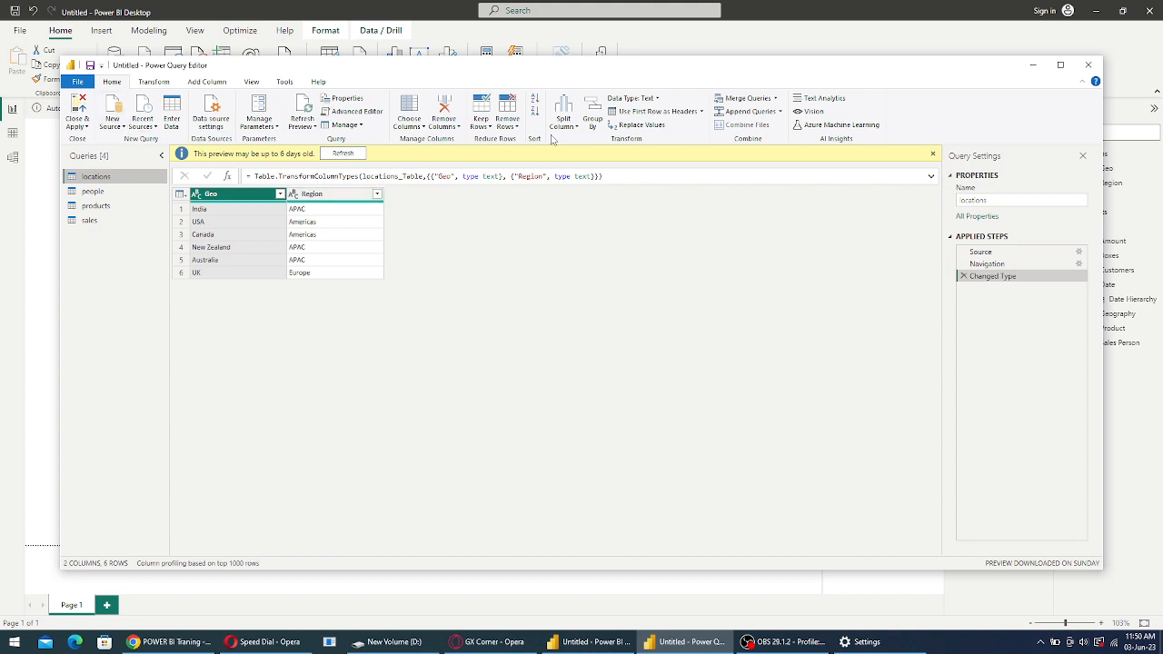
pyautogui.click(88, 221)
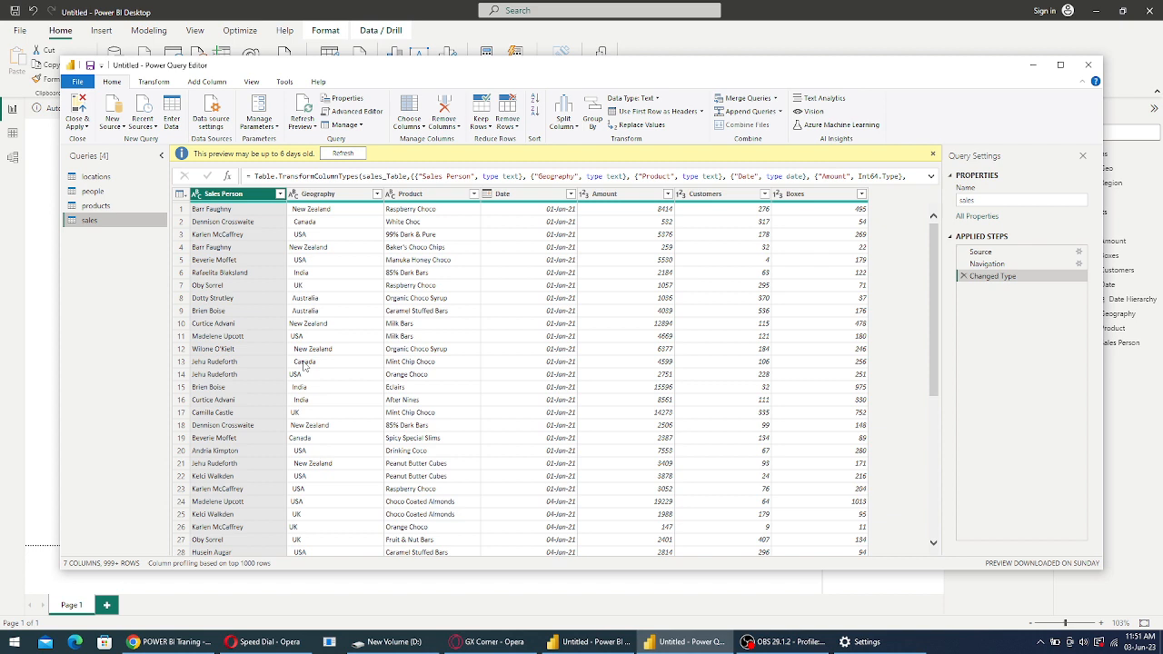
# Switch to the training PDF in Chrome and read page 24 on the Geography column of the sales query
pyautogui.click(167, 645)
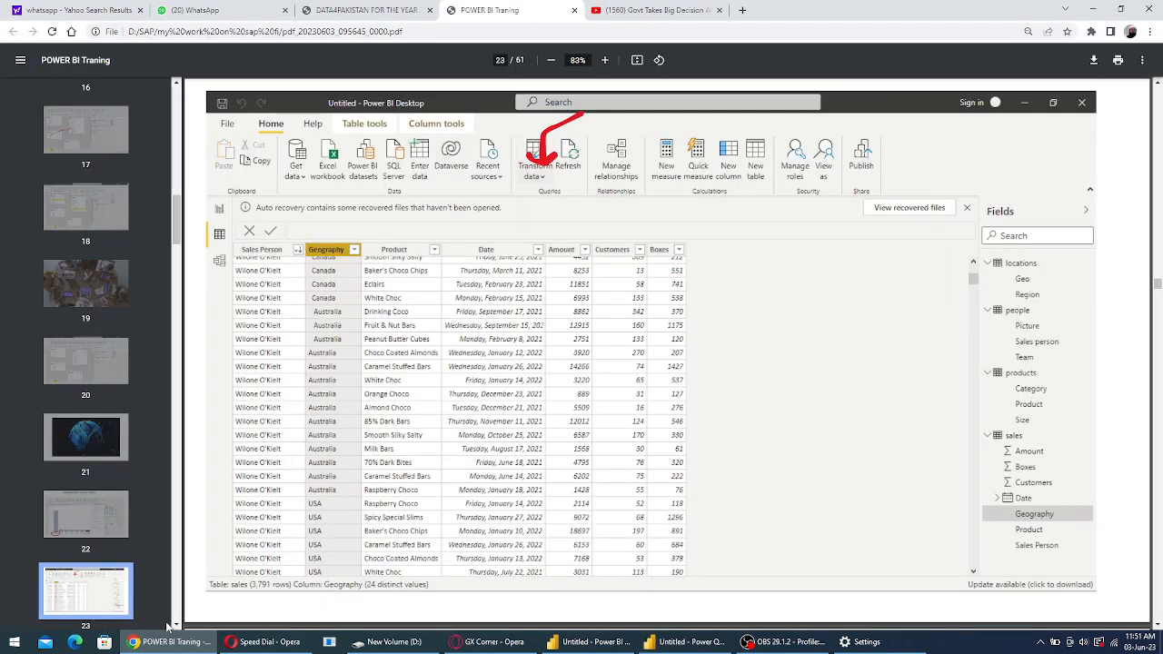
pyautogui.scroll(-2, 102, 615)
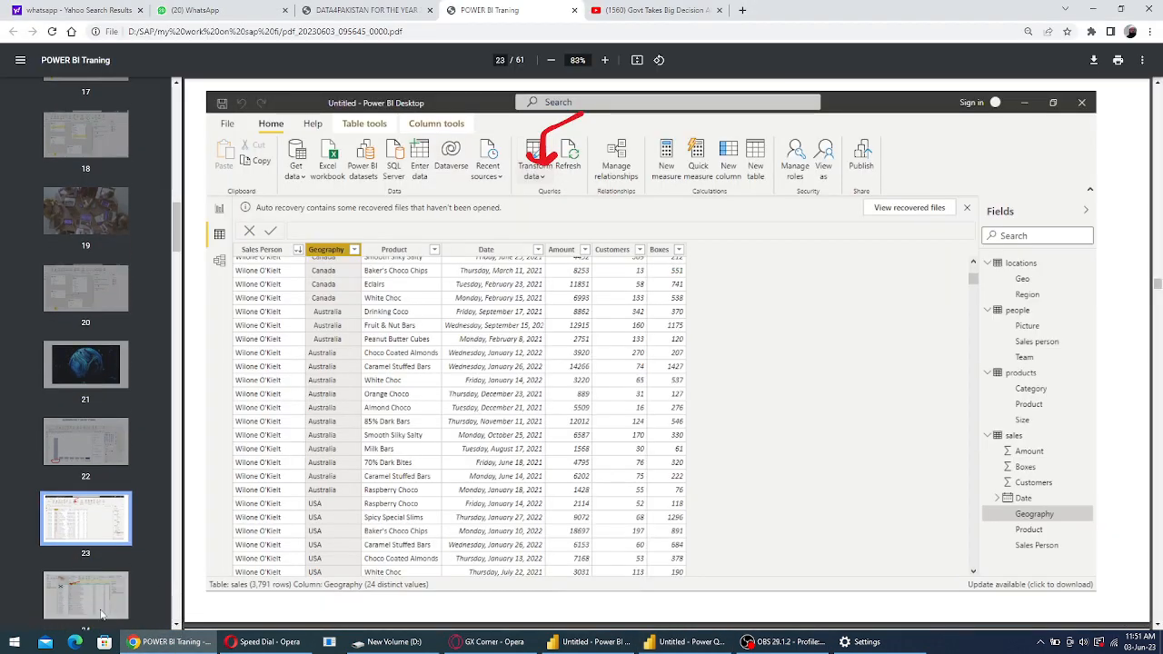
pyautogui.click(102, 615)
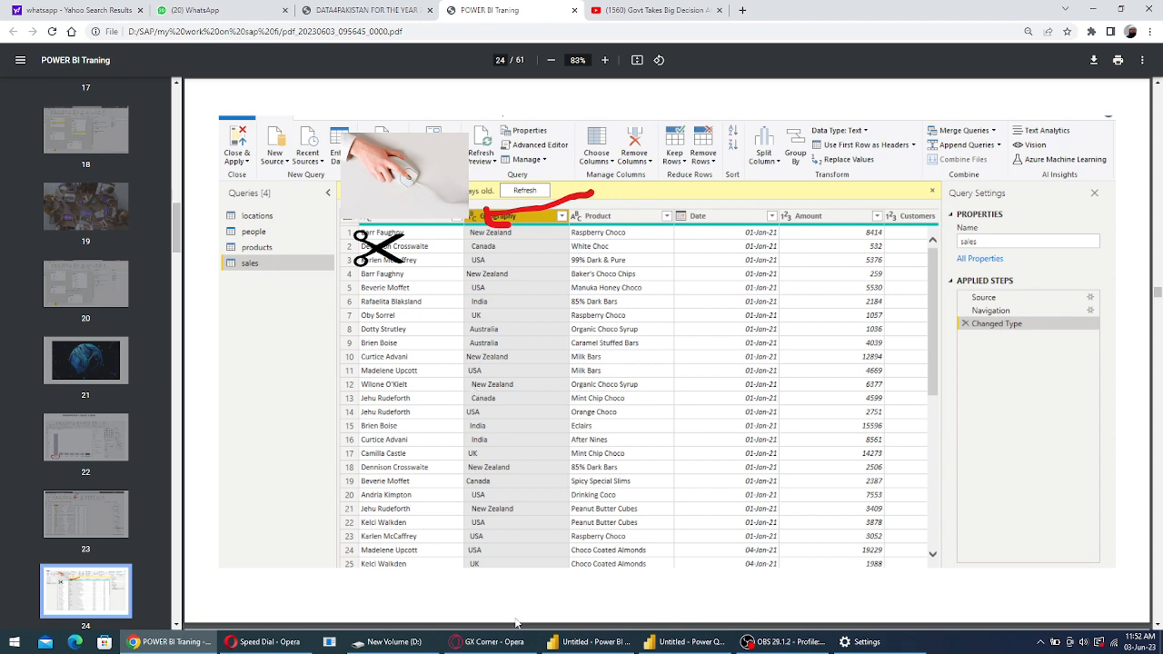
pyautogui.click(586, 645)
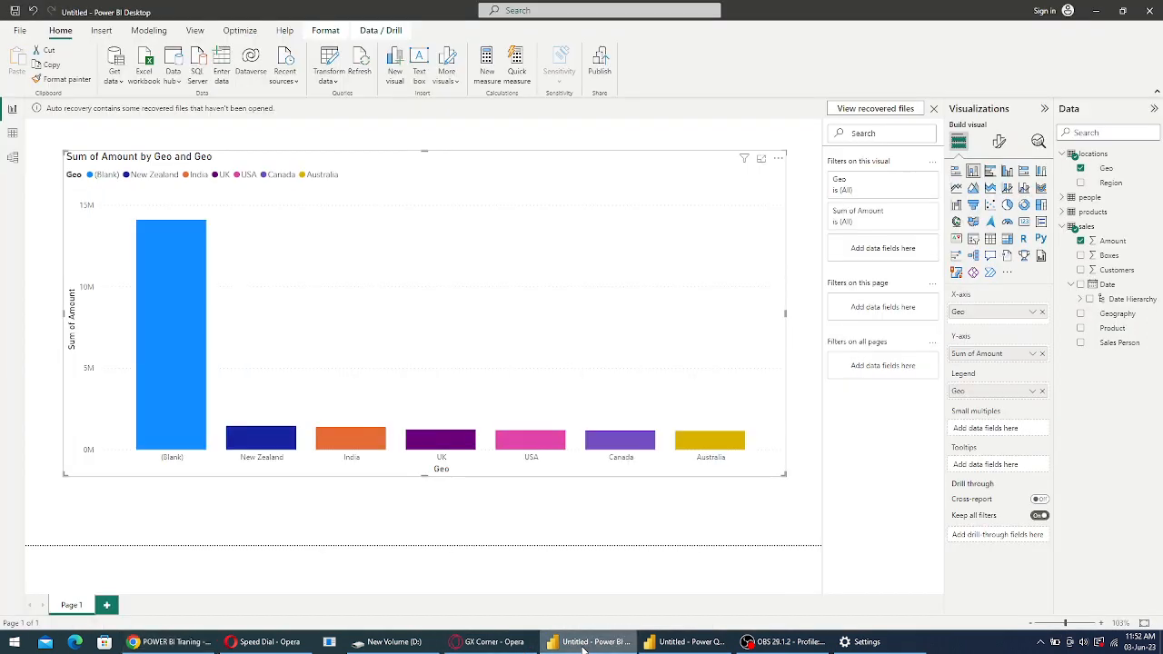
pyautogui.click(586, 645)
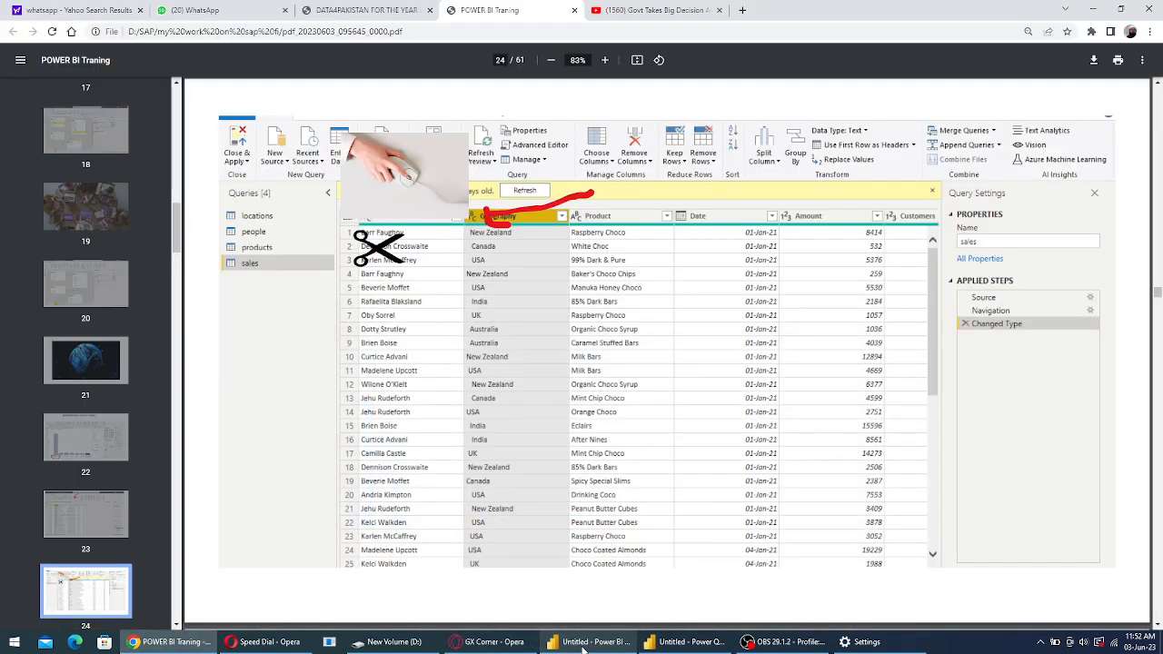
# Return to the Power Query Editor and apply the Trim transformation to the Geography column of the sales query
pyautogui.click(672, 643)
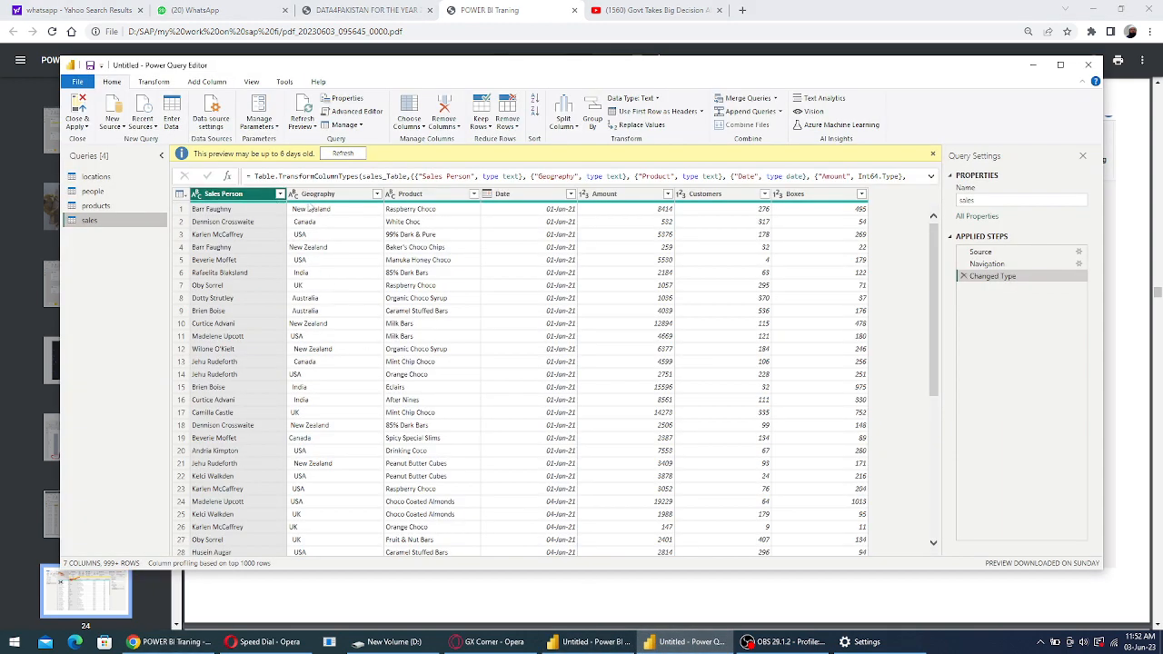
pyautogui.click(309, 208)
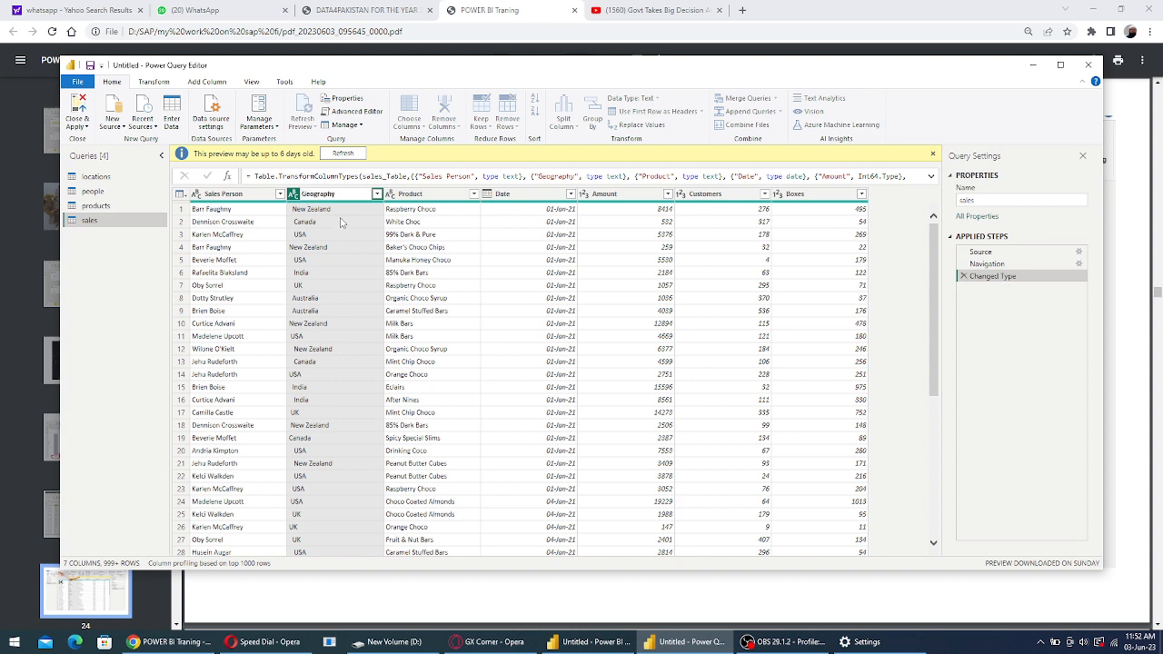
pyautogui.rightClick(312, 196)
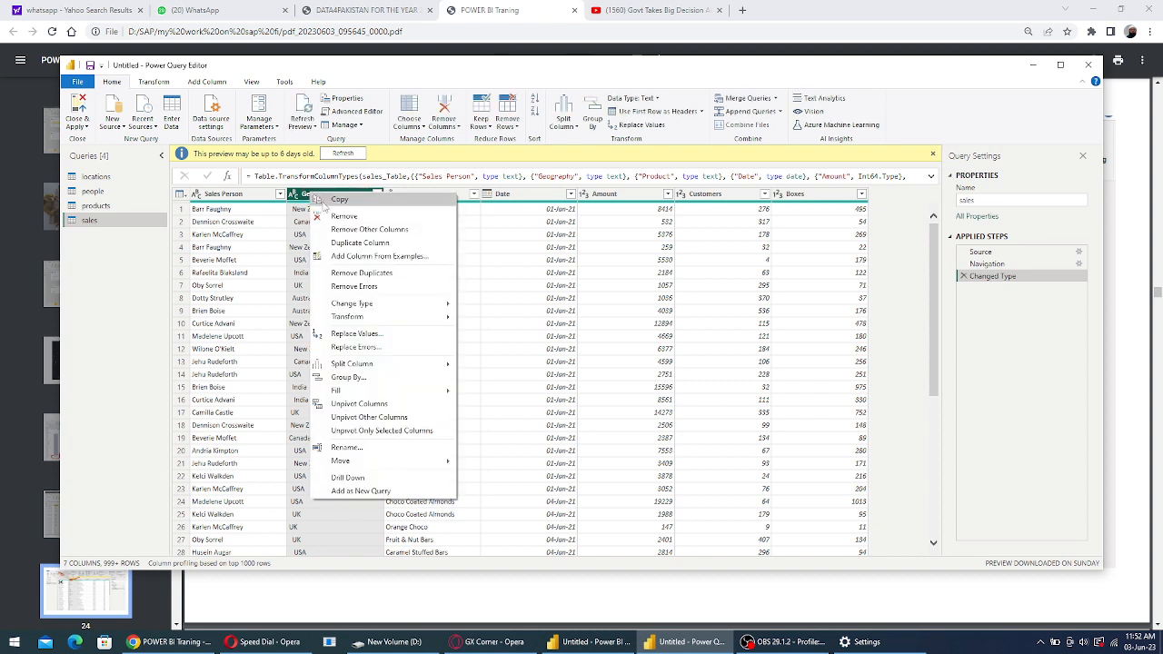
pyautogui.moveTo(396, 321)
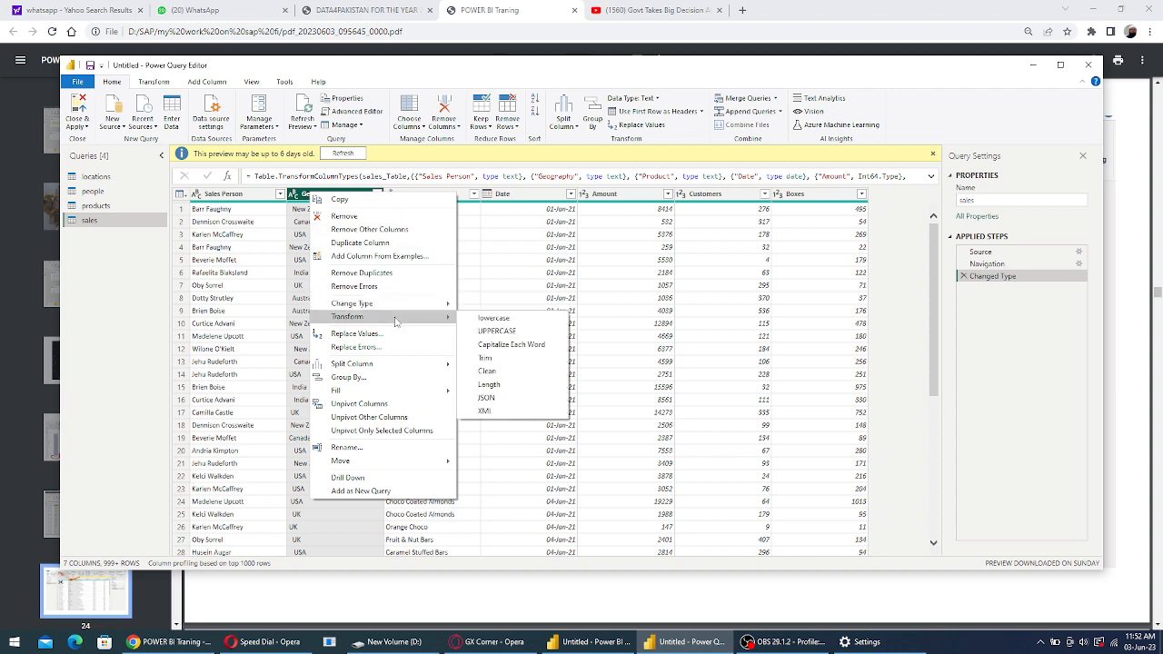
pyautogui.click(514, 360)
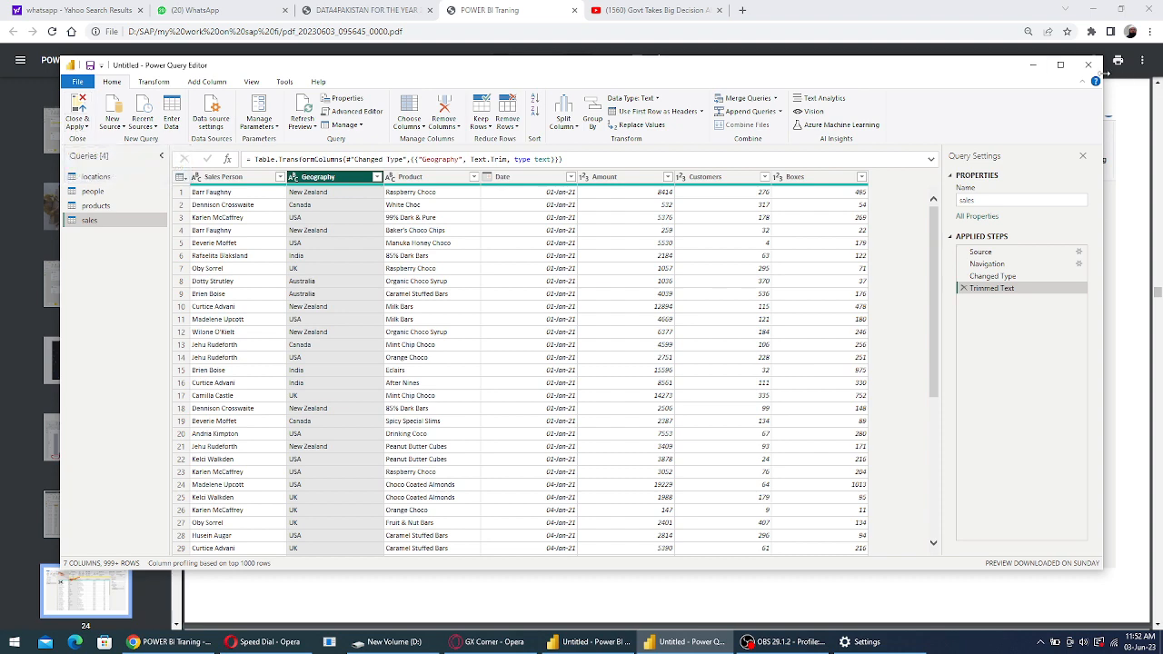
# Maximize the Power Query Editor, close and apply the changes, and return to the report in Power BI Desktop
pyautogui.click(1059, 67)
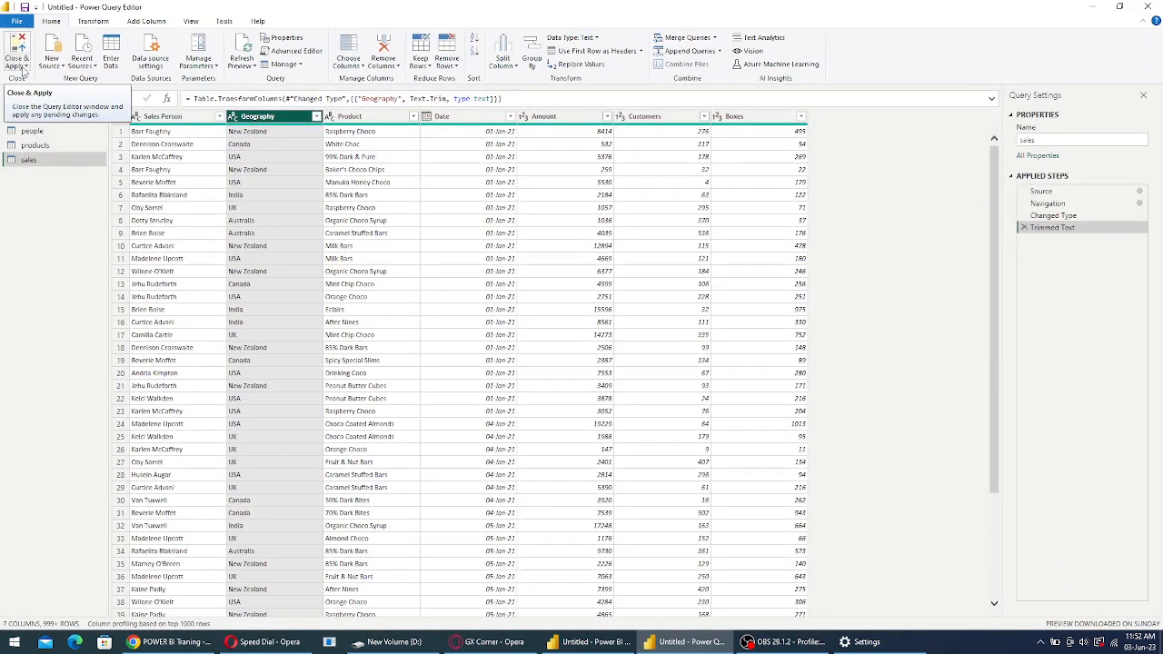
pyautogui.click(24, 67)
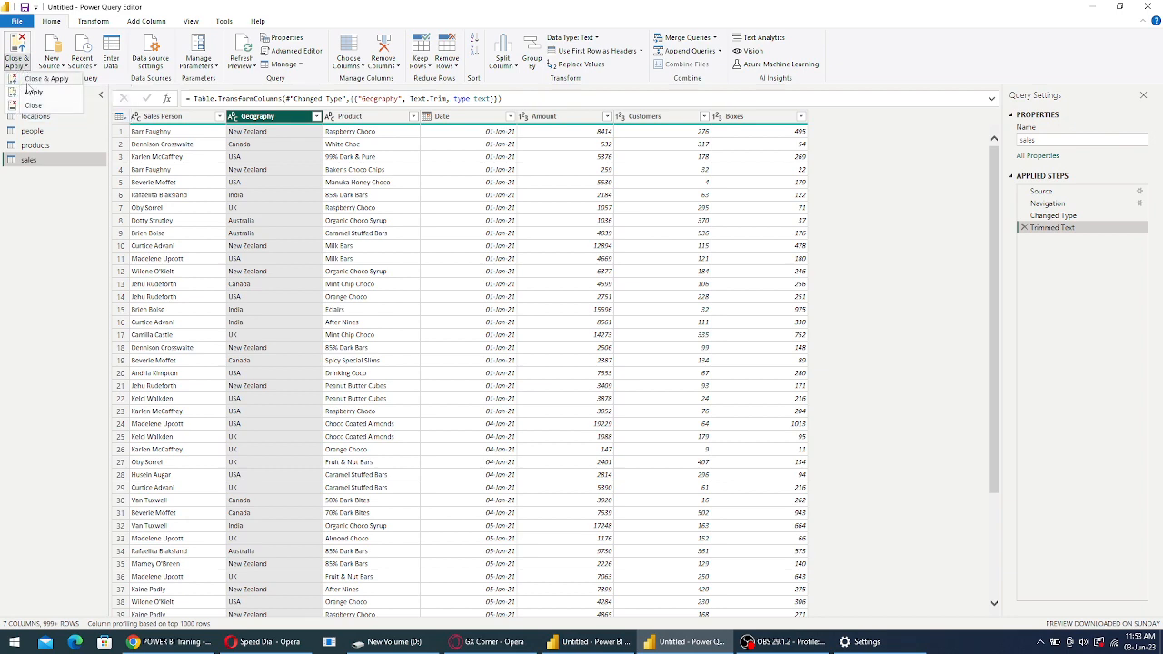
pyautogui.hotkey('alt', 'Tab')
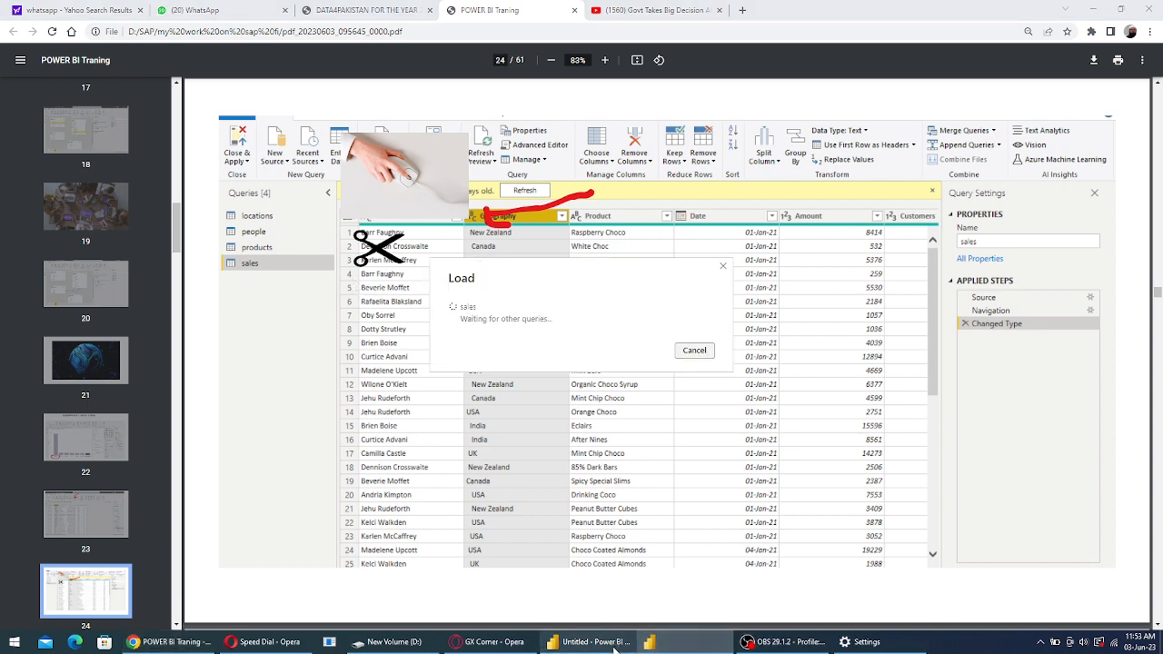
pyautogui.moveTo(614, 648)
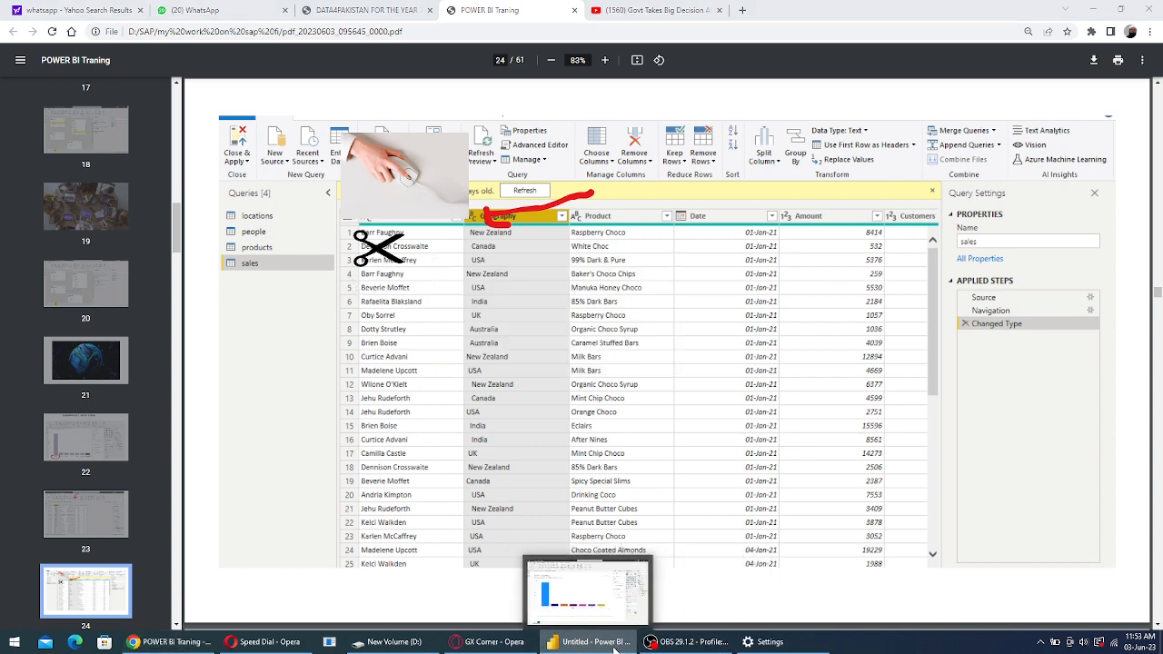
pyautogui.click(609, 645)
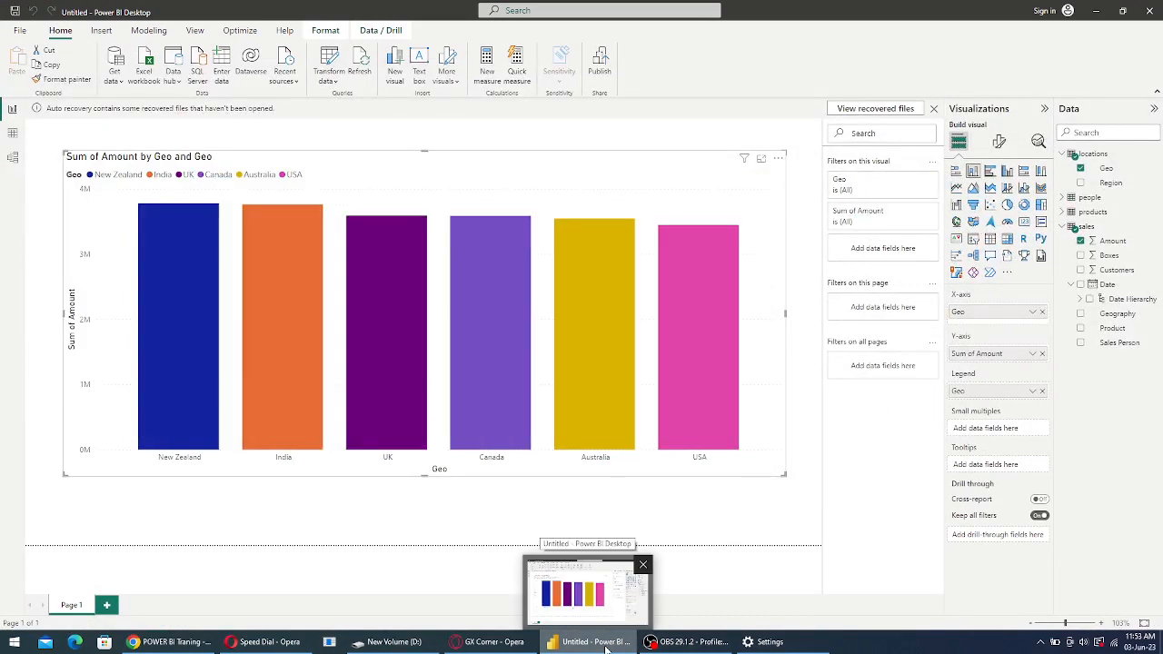
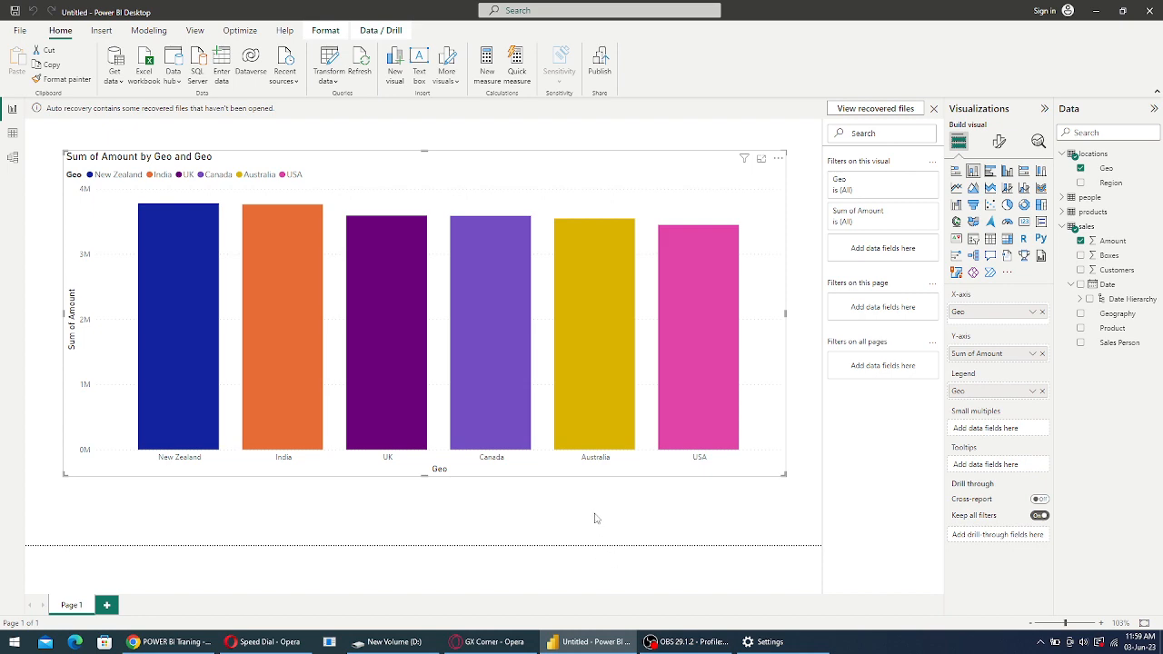
# Switch to the training PDF in Chrome and read pages 25 to 29, from the recorded cleaning steps to the team sales chart
pyautogui.click(176, 642)
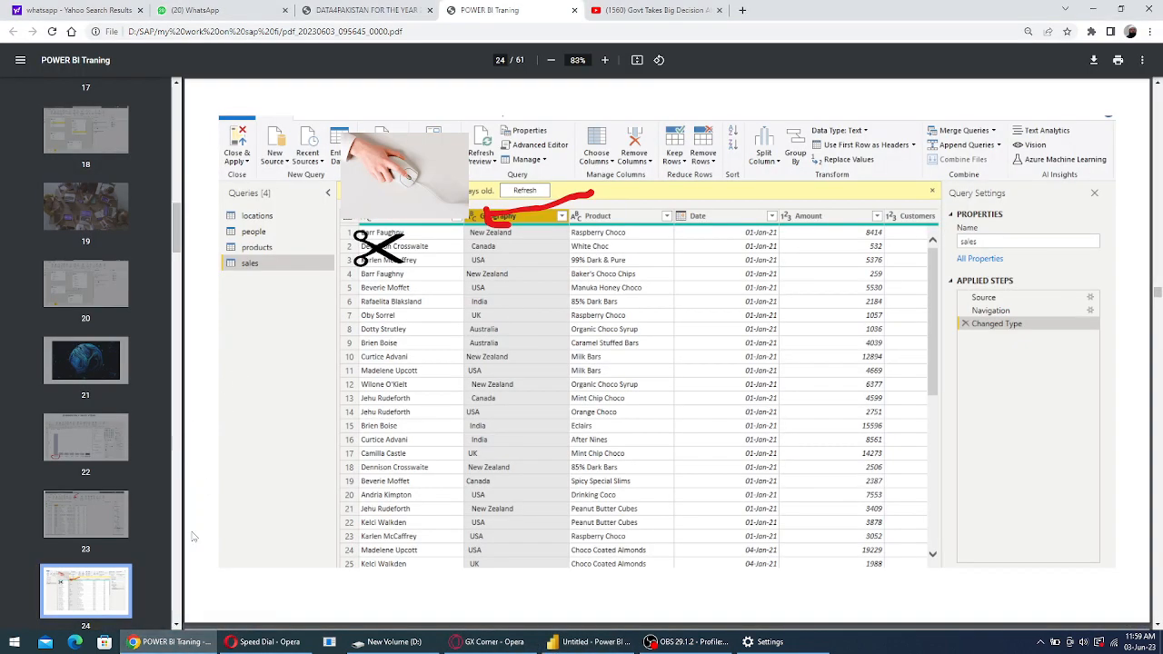
pyautogui.scroll(-1, 175, 617)
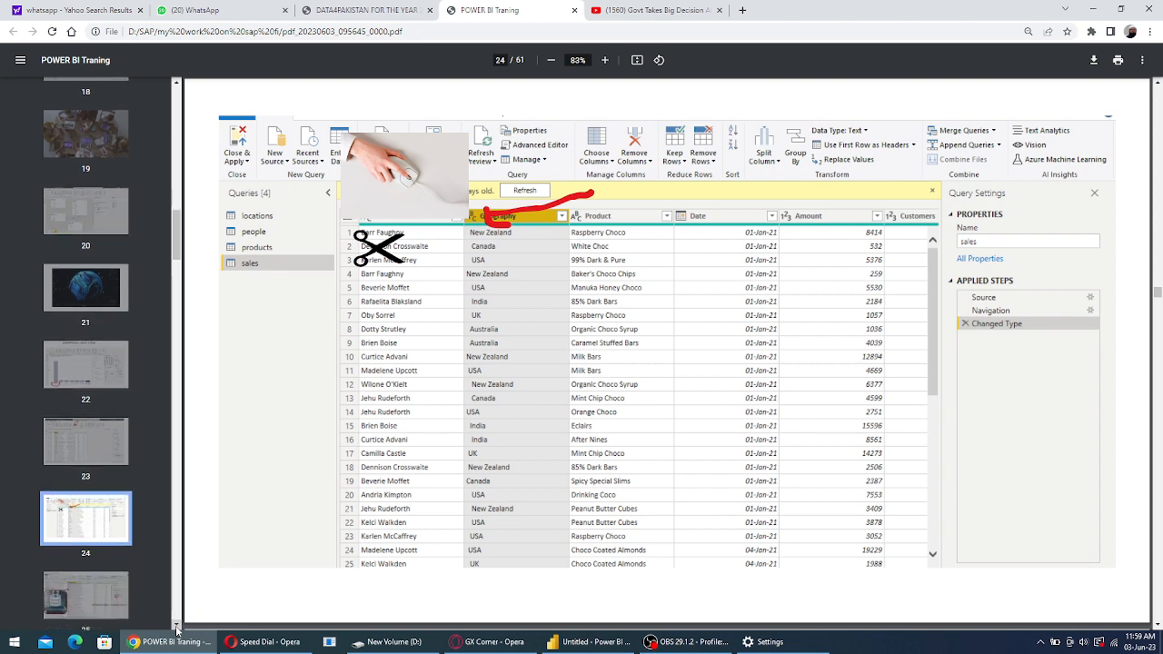
pyautogui.click(98, 571)
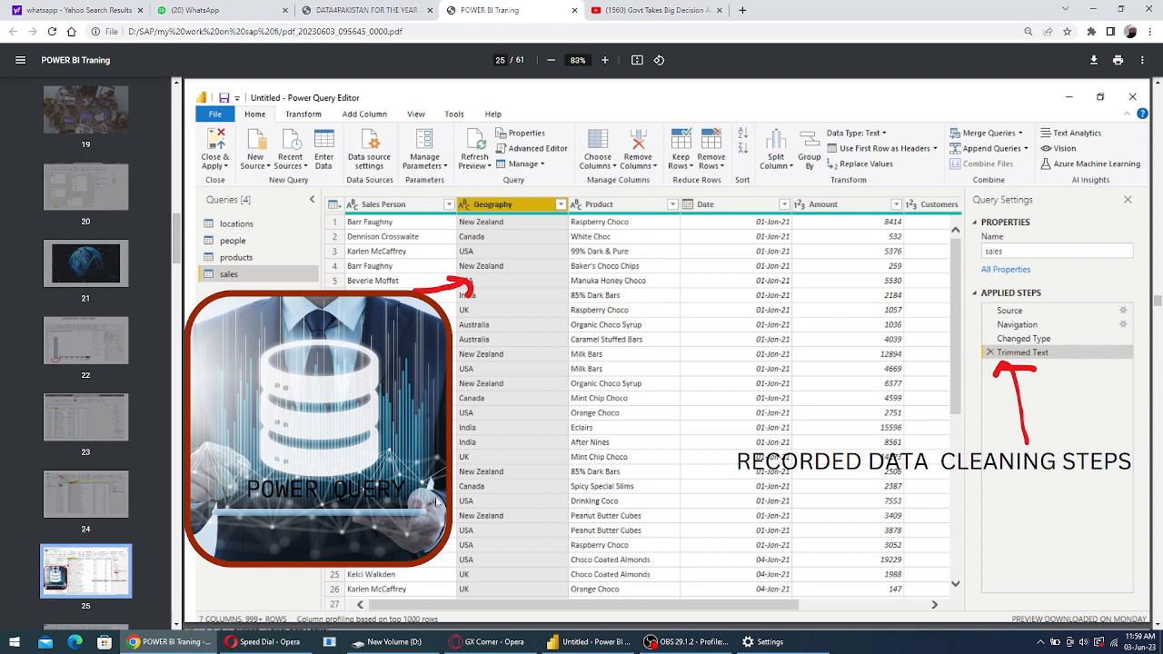
pyautogui.scroll(-1, 142, 616)
pyautogui.scroll(-1, 136, 600)
pyautogui.click(103, 542)
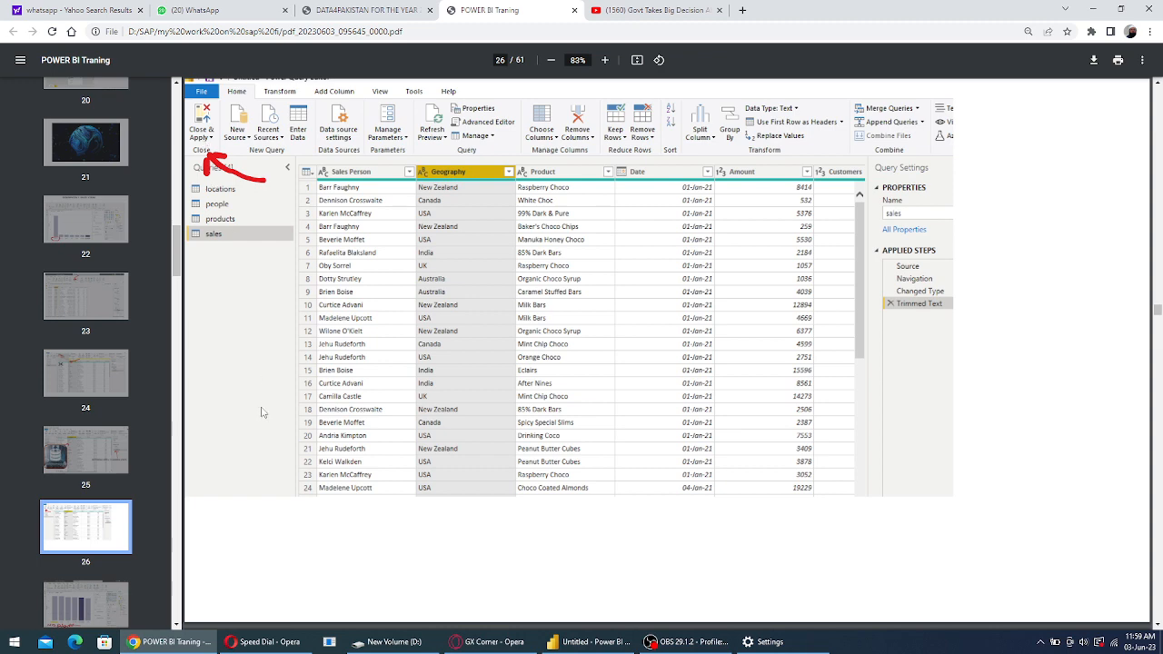
pyautogui.click(86, 602)
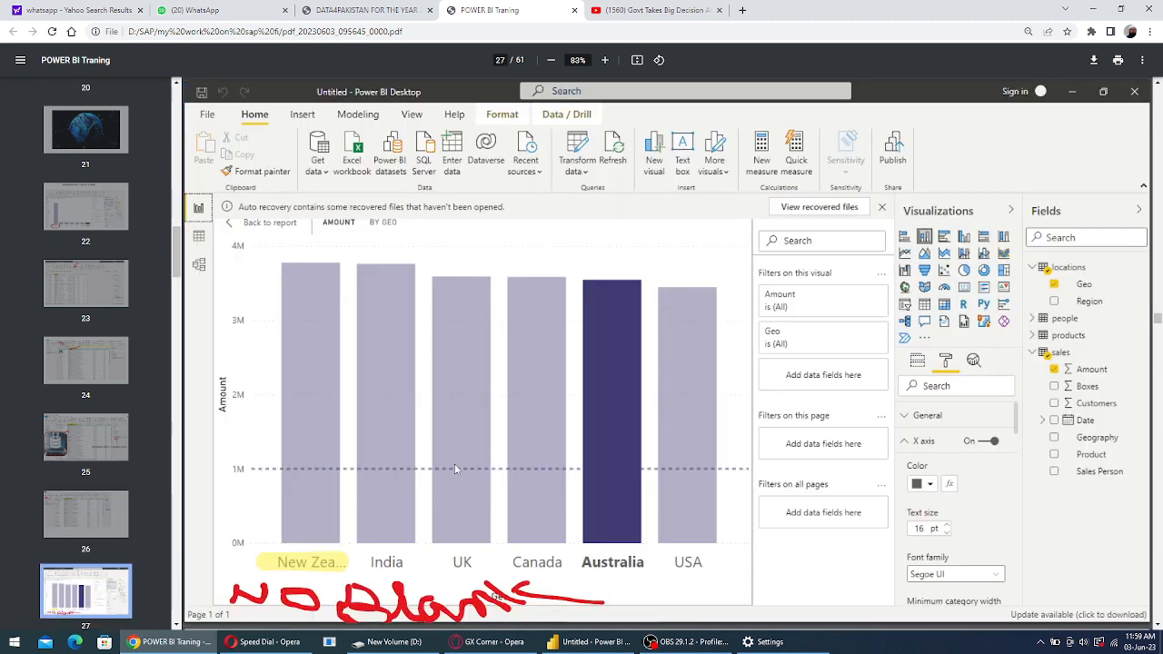
pyautogui.scroll(-1, 517, 469)
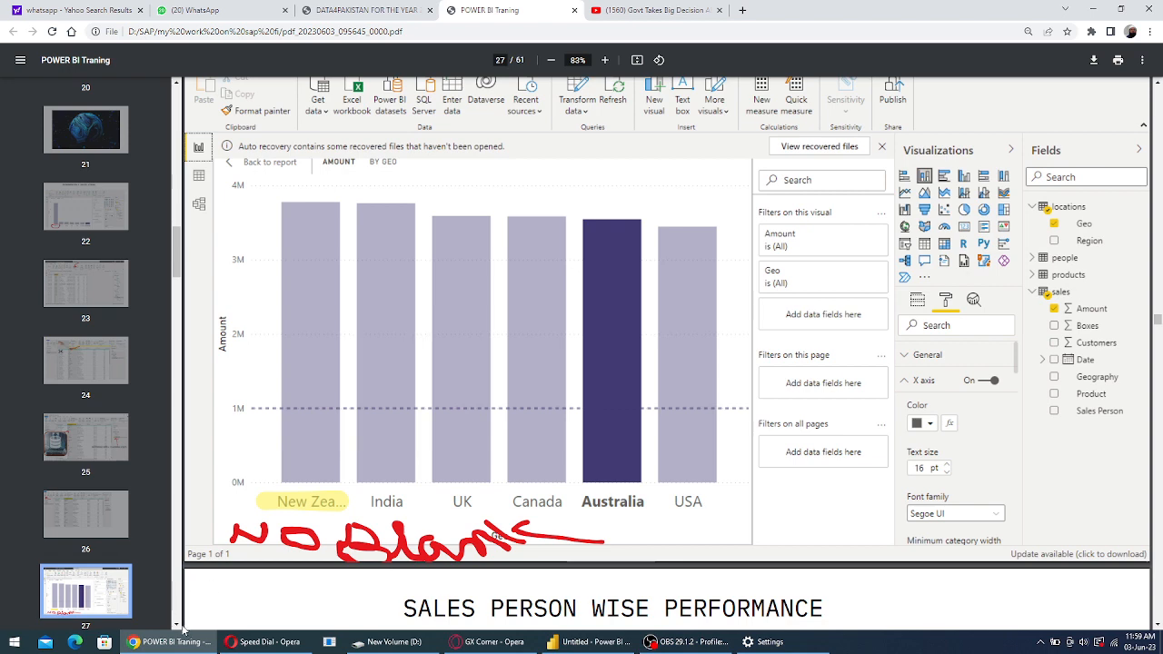
pyautogui.scroll(-2, 38, 564)
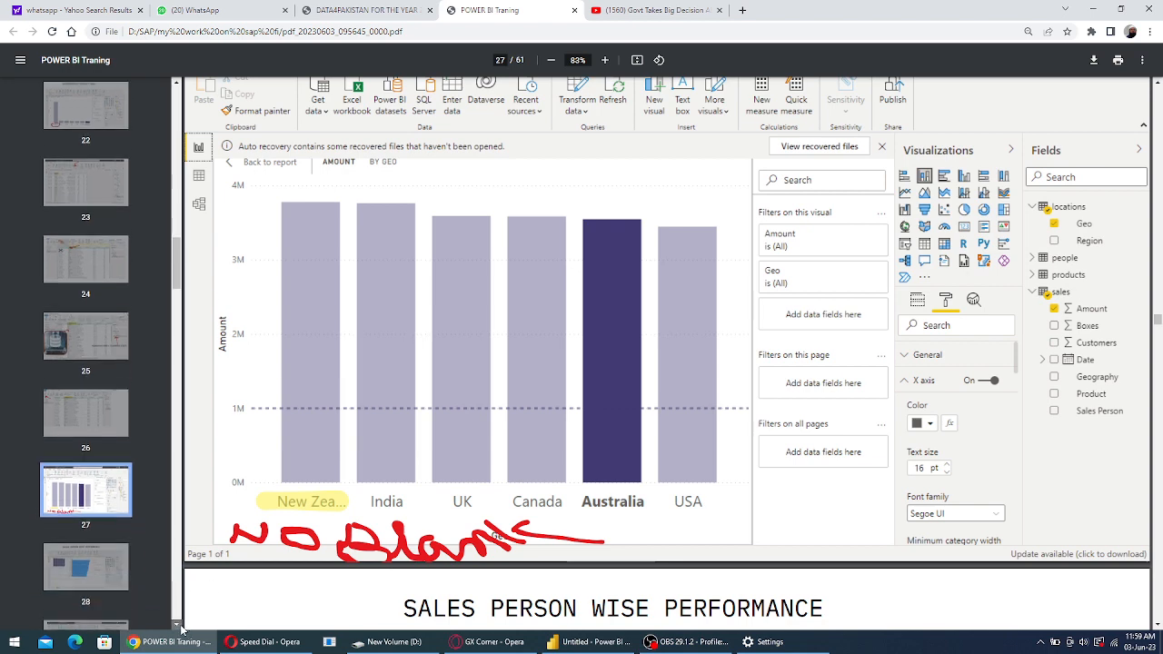
pyautogui.click(59, 525)
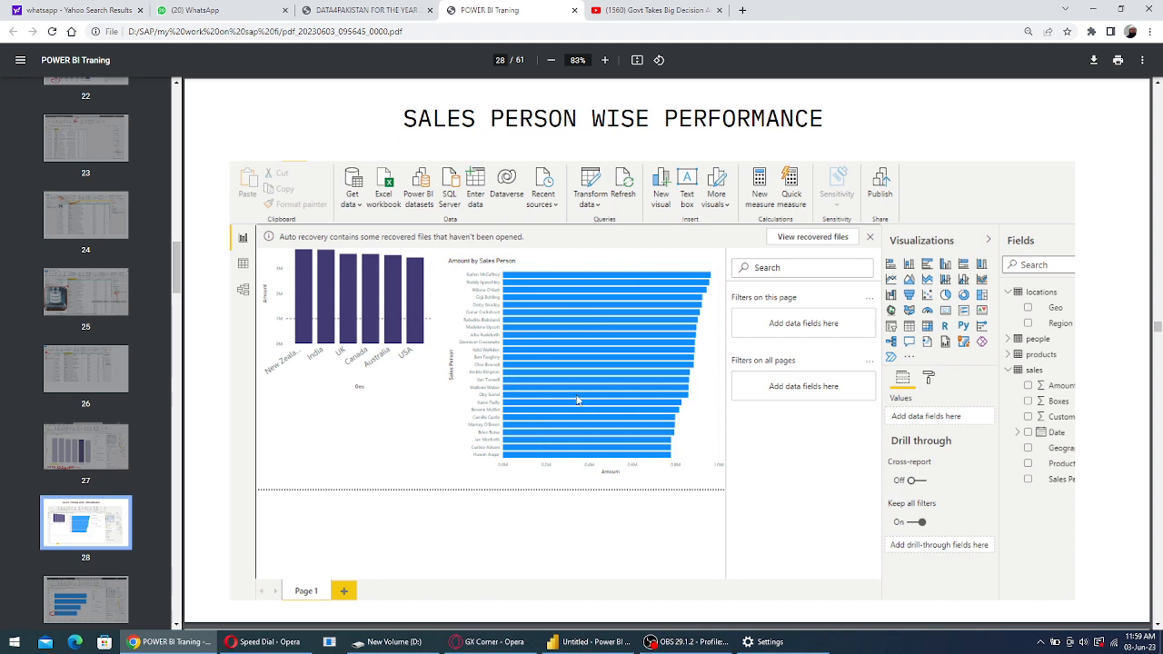
pyautogui.click(94, 598)
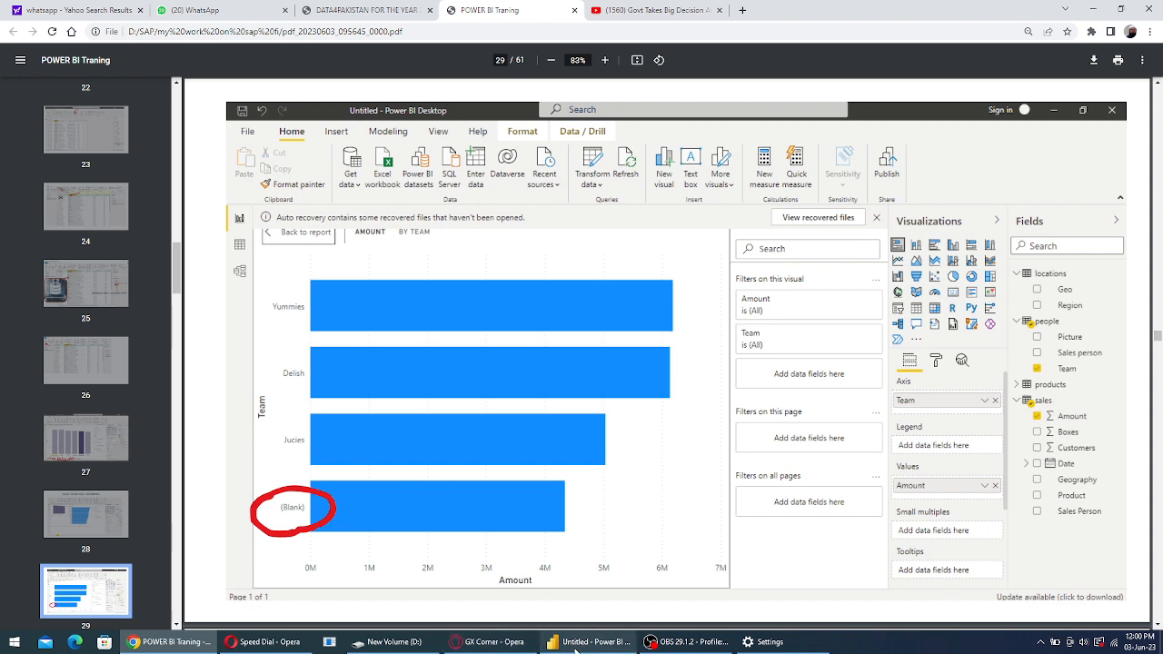
# In Power BI Desktop, shrink the Sum of Amount by Geo chart into the page's upper-left corner and check it in focus mode
pyautogui.click(575, 650)
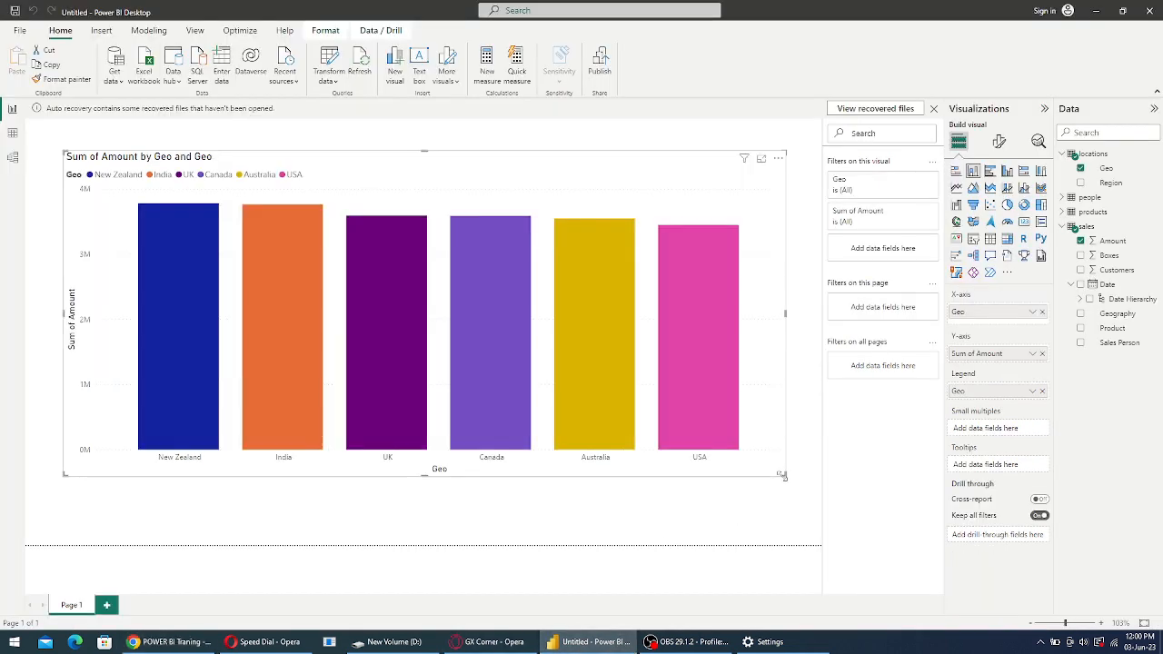
pyautogui.moveTo(784, 473); pyautogui.dragTo(281, 296)
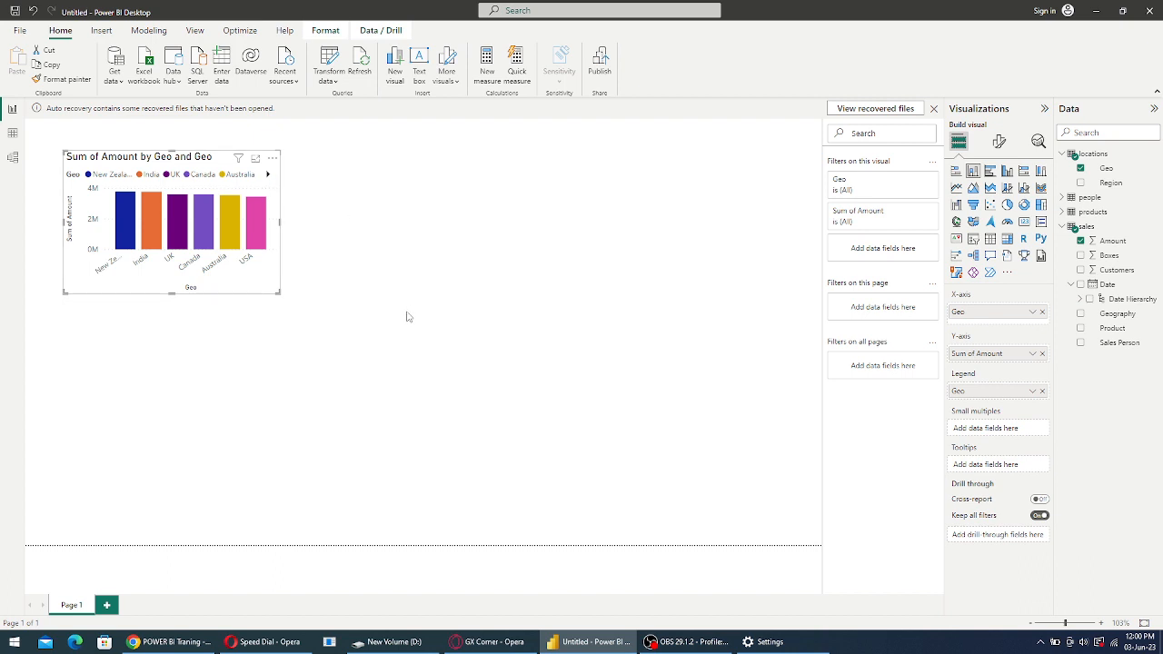
pyautogui.click(256, 159)
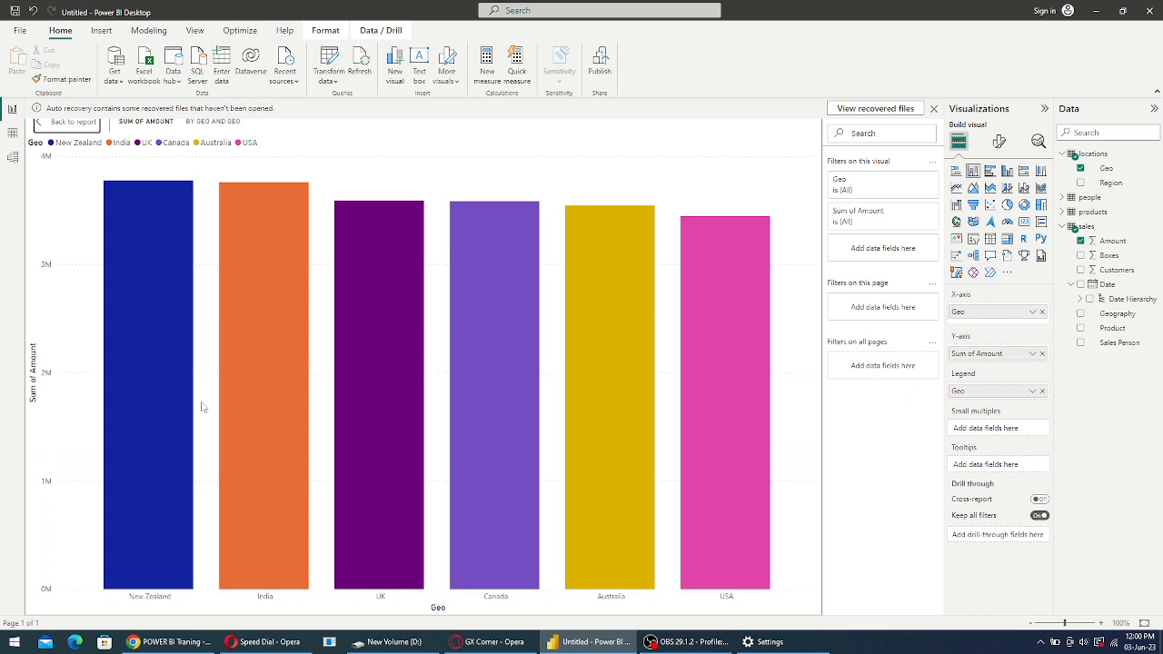
pyautogui.click(81, 129)
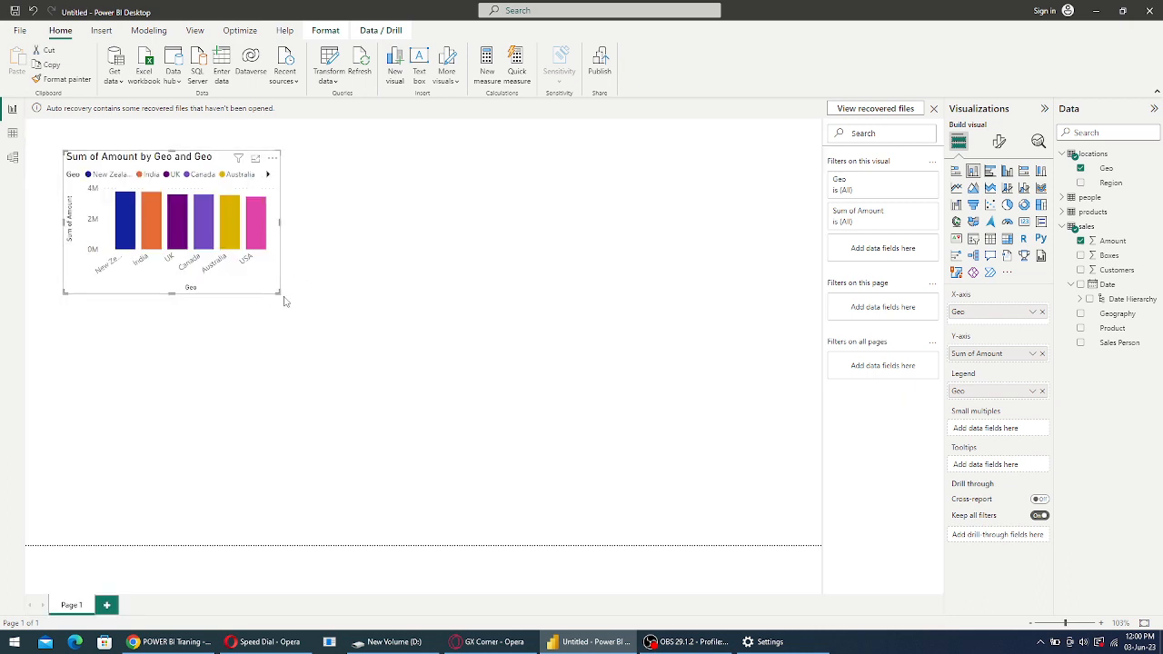
pyautogui.moveTo(279, 296); pyautogui.dragTo(208, 271)
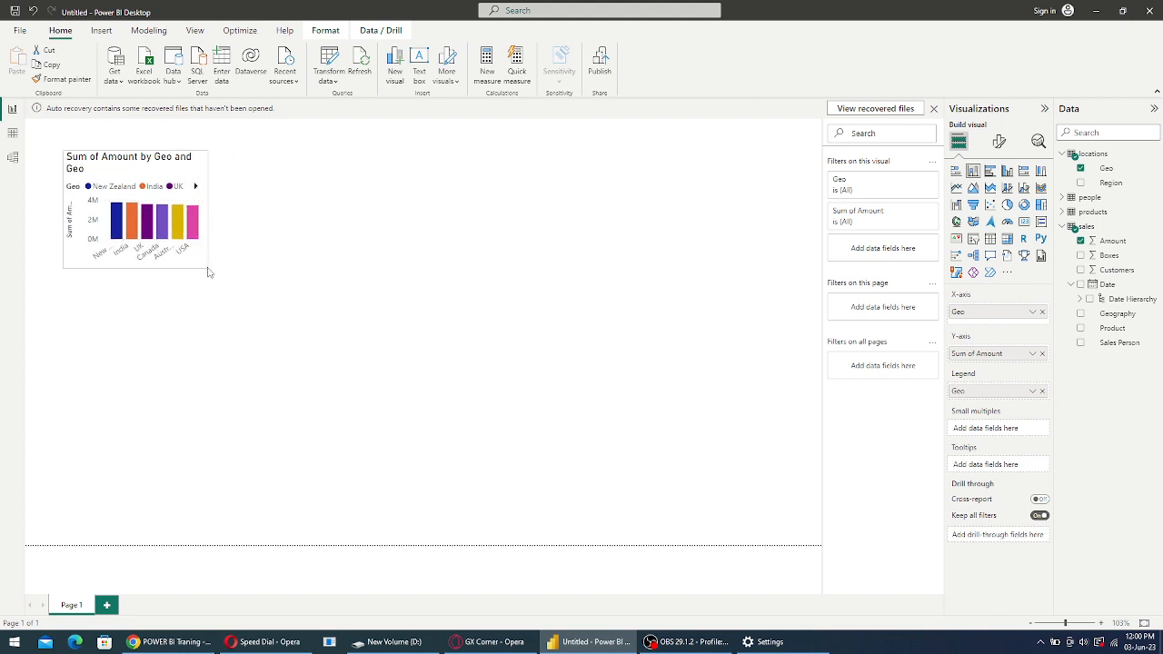
pyautogui.moveTo(128, 170); pyautogui.dragTo(101, 151)
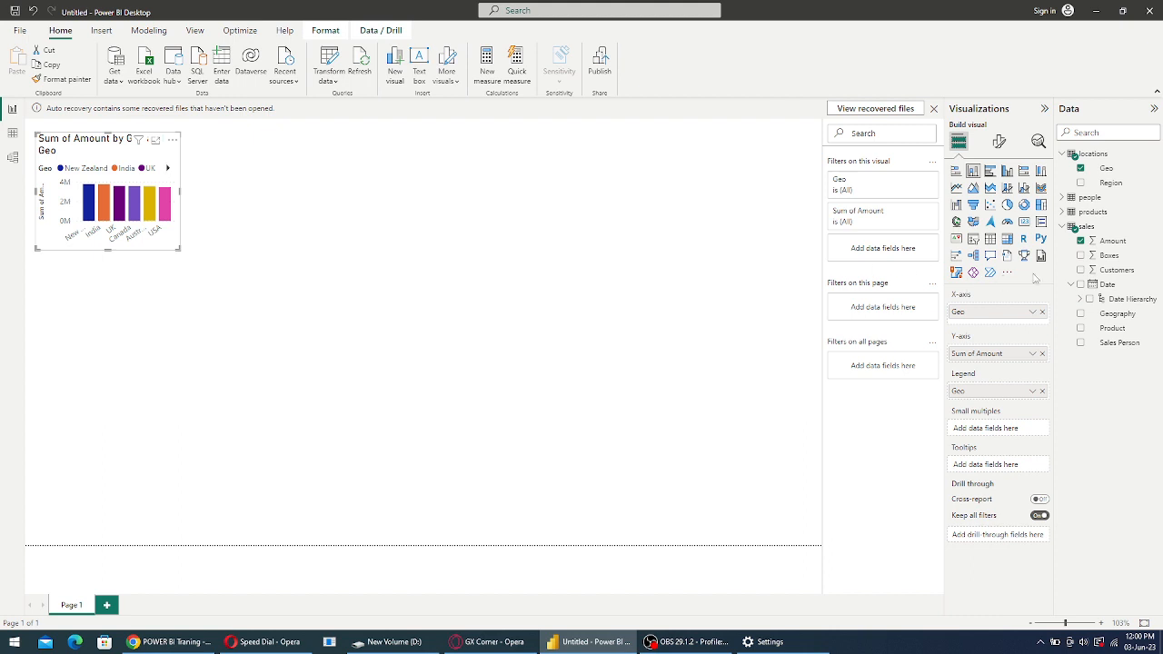
pyautogui.click(156, 145)
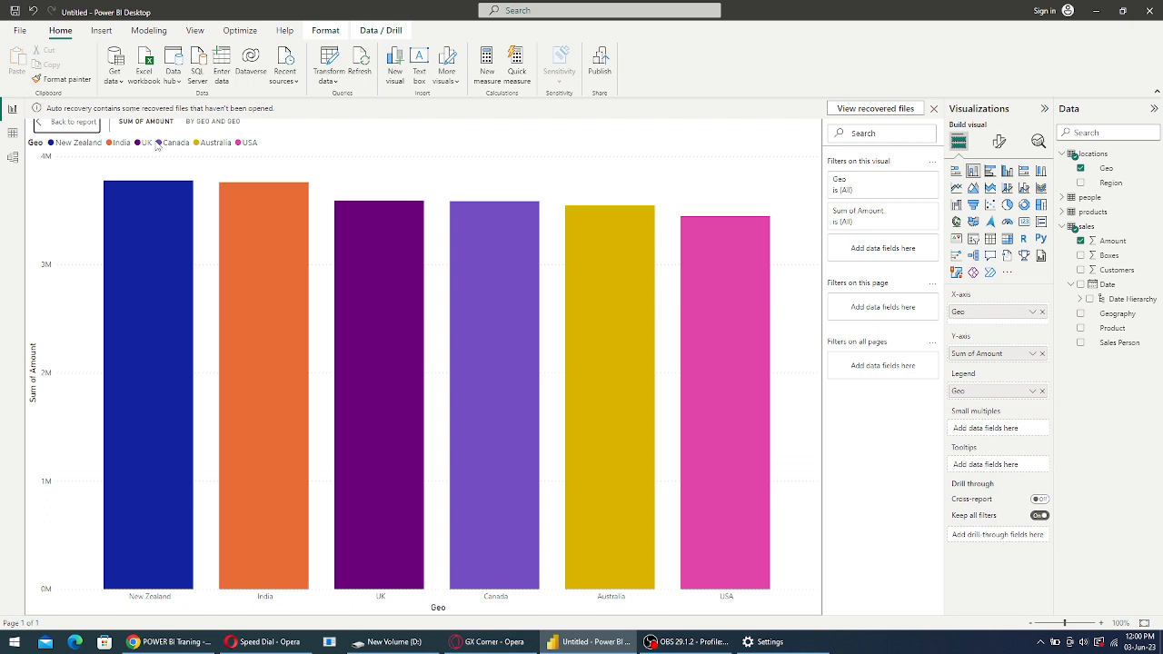
pyautogui.click(76, 125)
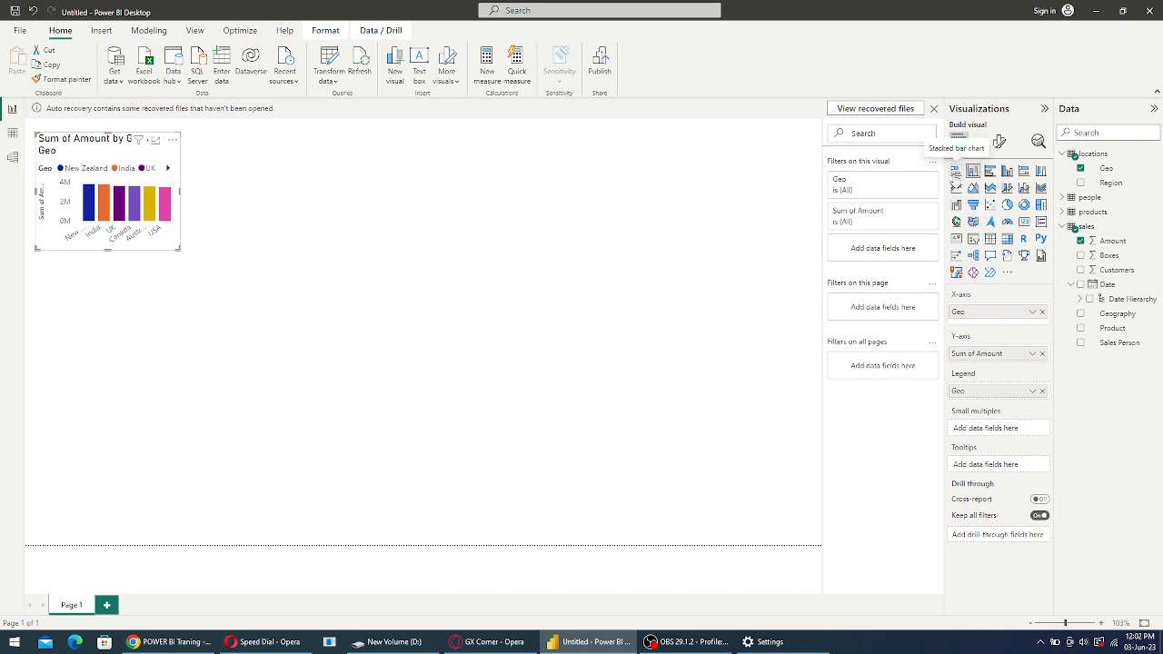
# Try converting the Geo column chart to a stacked bar chart and moving it, and undo both changes
pyautogui.click(956, 171)
pyautogui.moveTo(134, 218)
pyautogui.mouseDown()
pyautogui.moveTo(276, 267)
pyautogui.moveTo(451, 288)
pyautogui.moveTo(133, 203)
pyautogui.mouseUp()
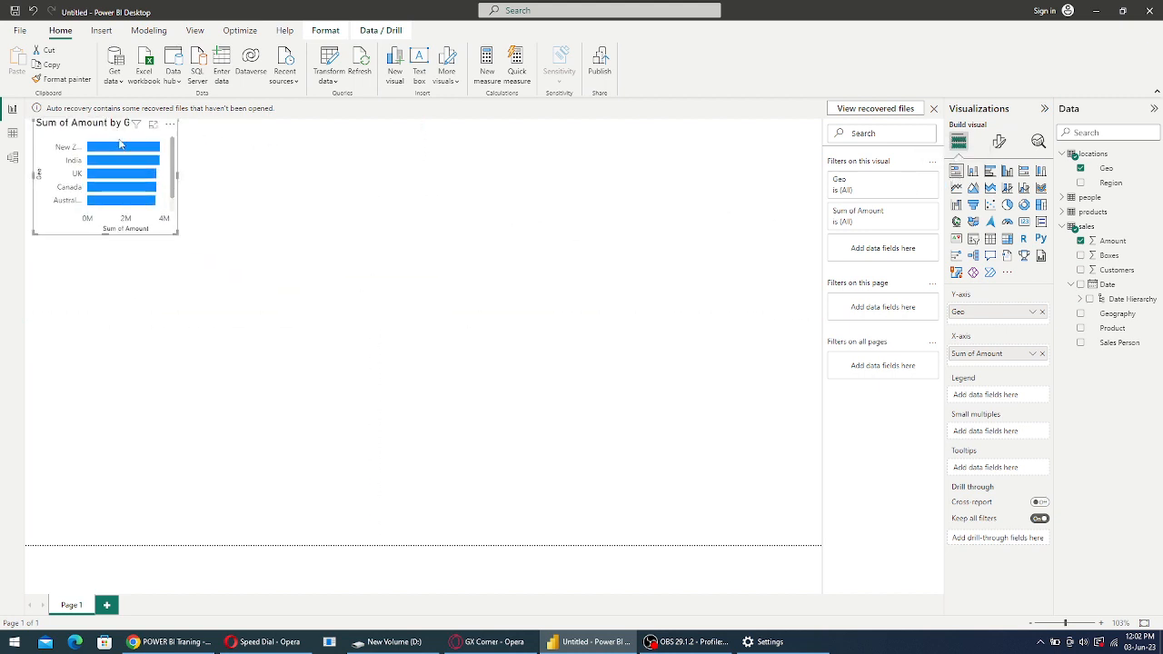
pyautogui.click(33, 11)
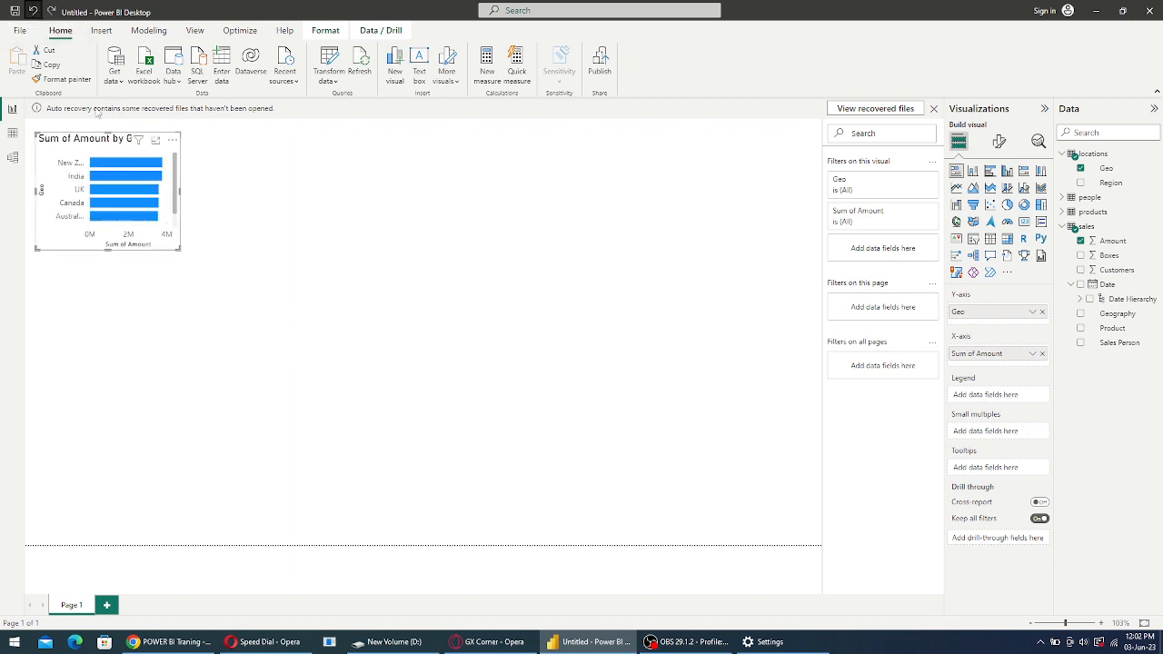
pyautogui.click(32, 11)
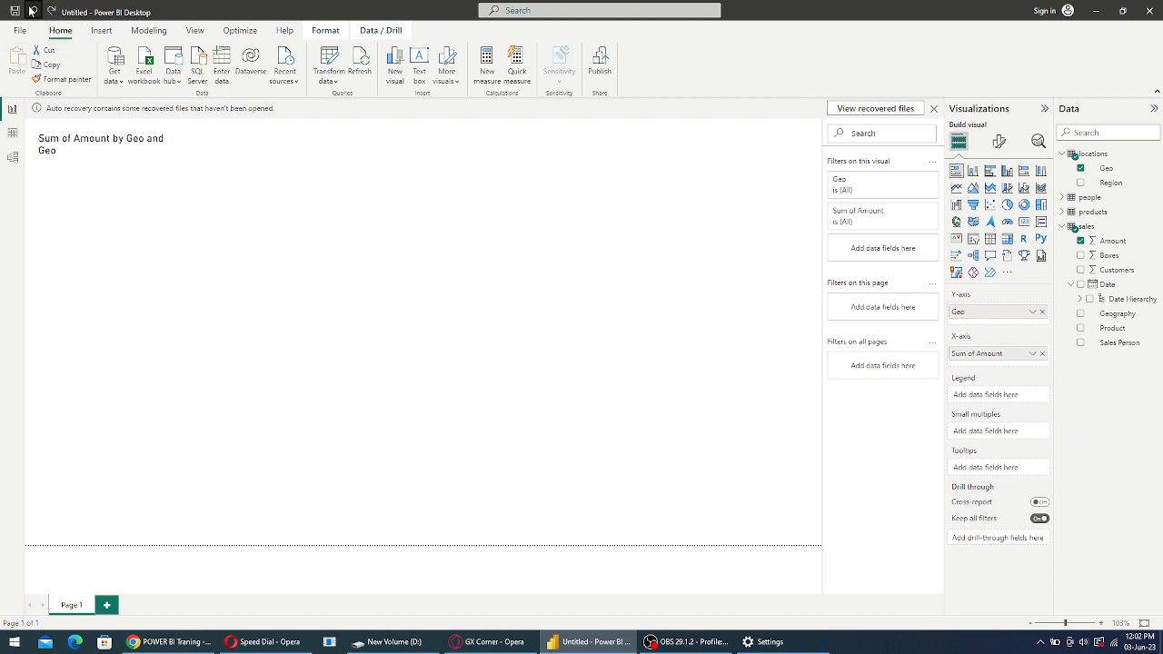
pyautogui.click(334, 305)
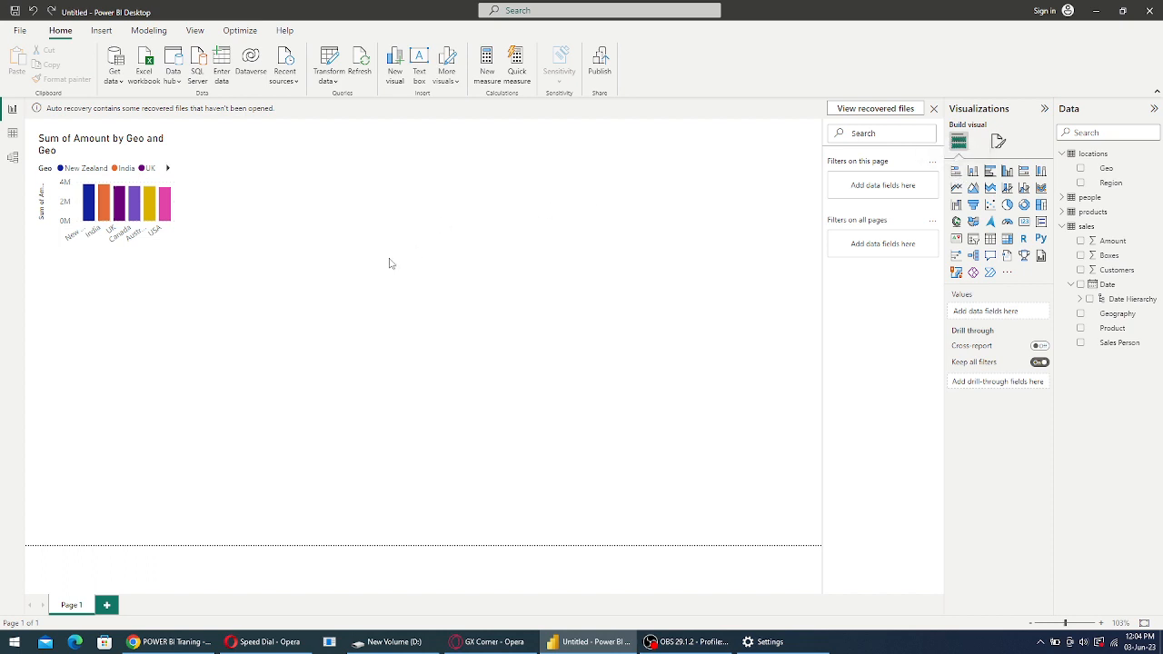
pyautogui.click(157, 247)
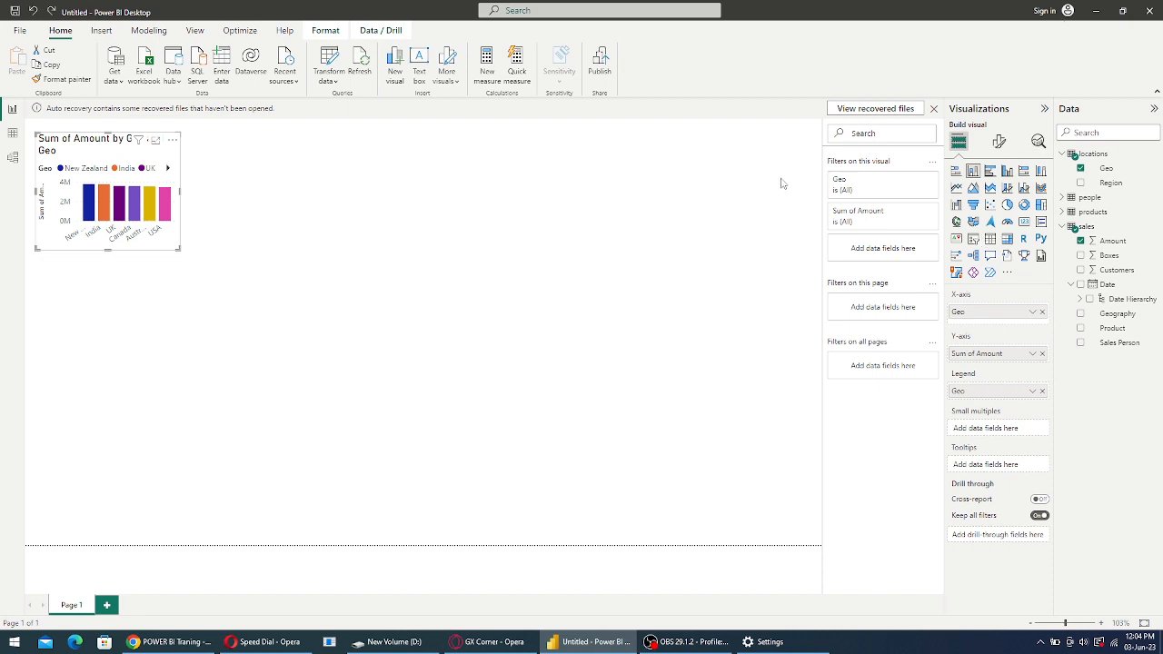
pyautogui.click(513, 220)
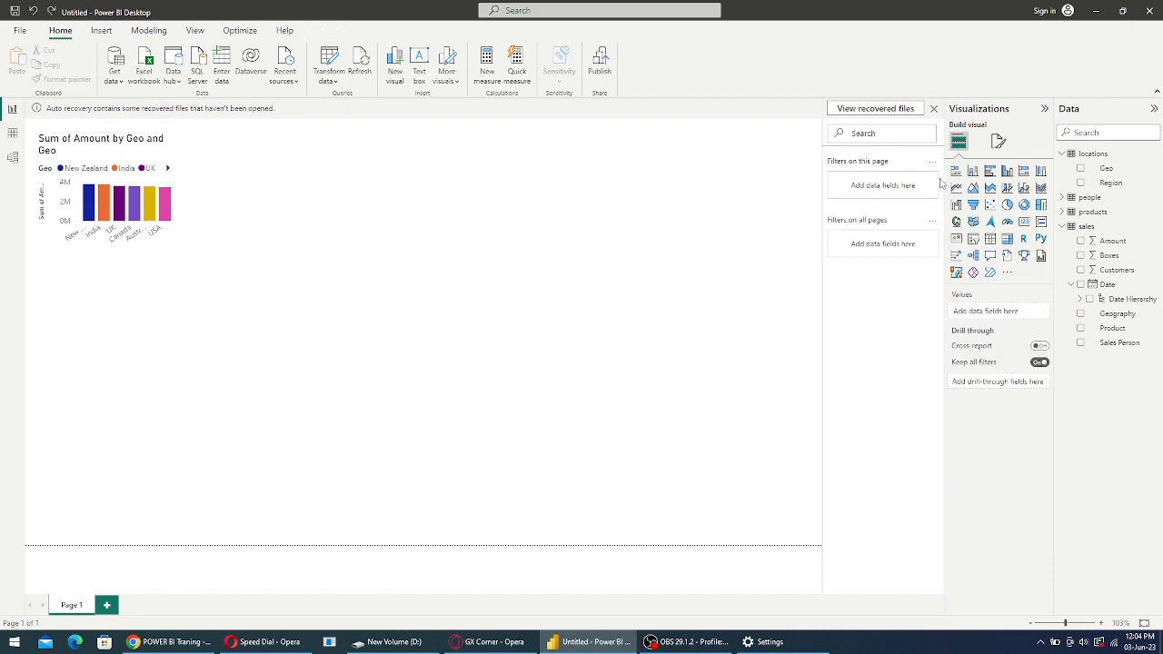
pyautogui.click(177, 232)
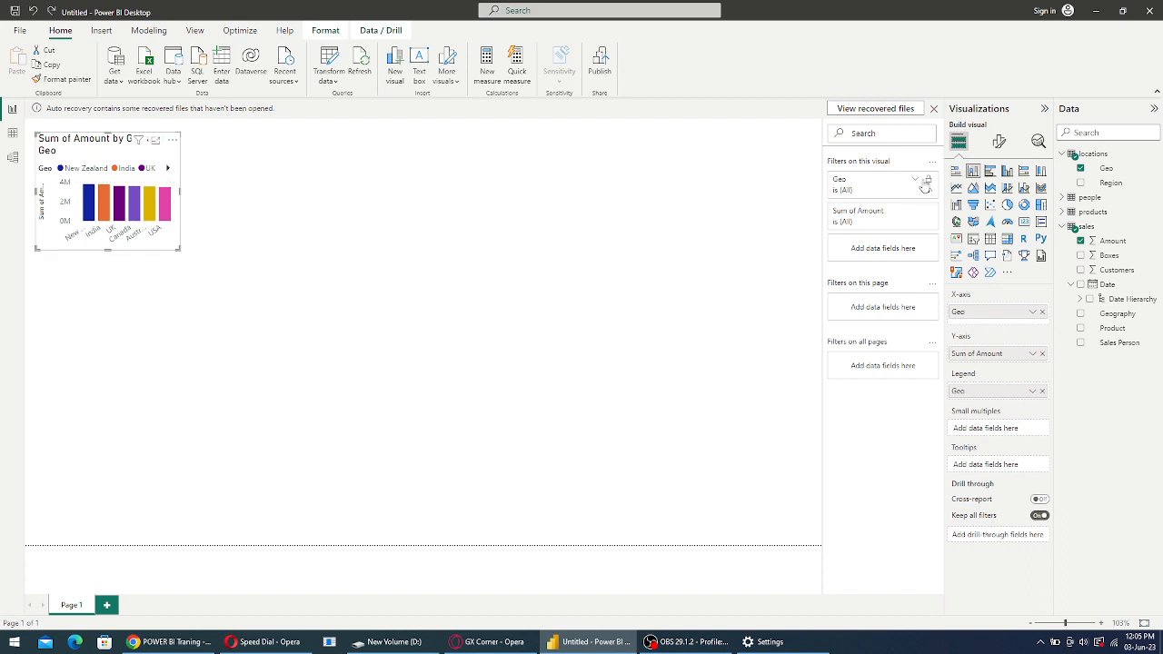
# Add a separate stacked bar chart below the Geo chart, with Team from people on the Y-axis and Amount from sales on the X-axis
pyautogui.click(955, 171)
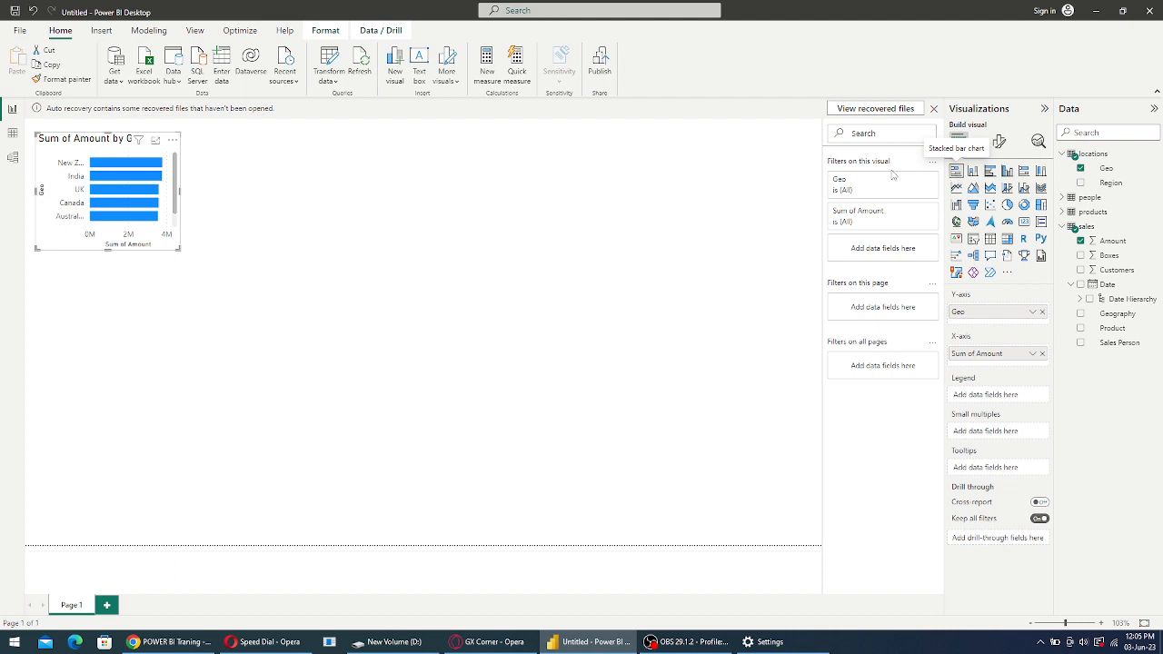
pyautogui.click(33, 12)
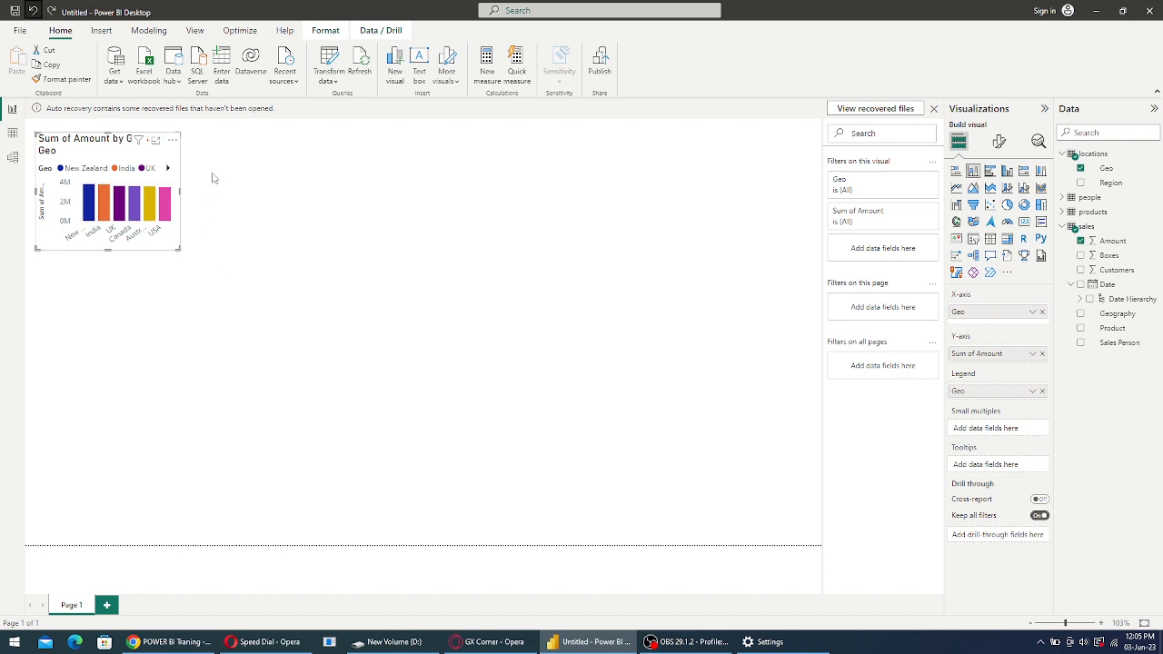
pyautogui.click(235, 152)
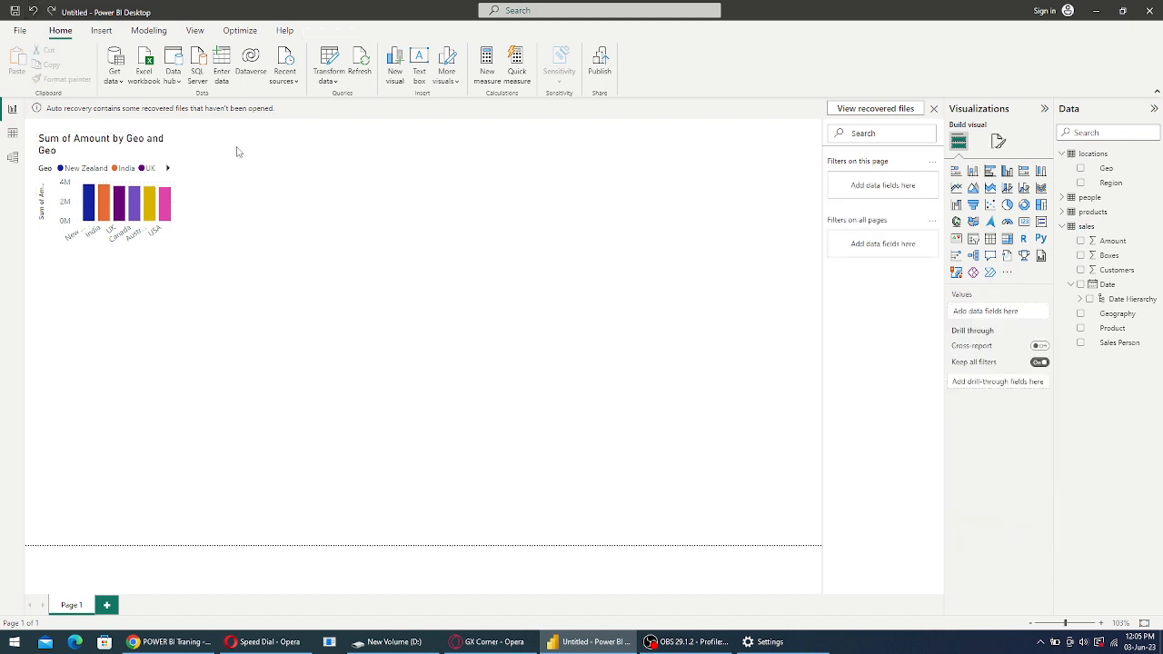
pyautogui.click(954, 172)
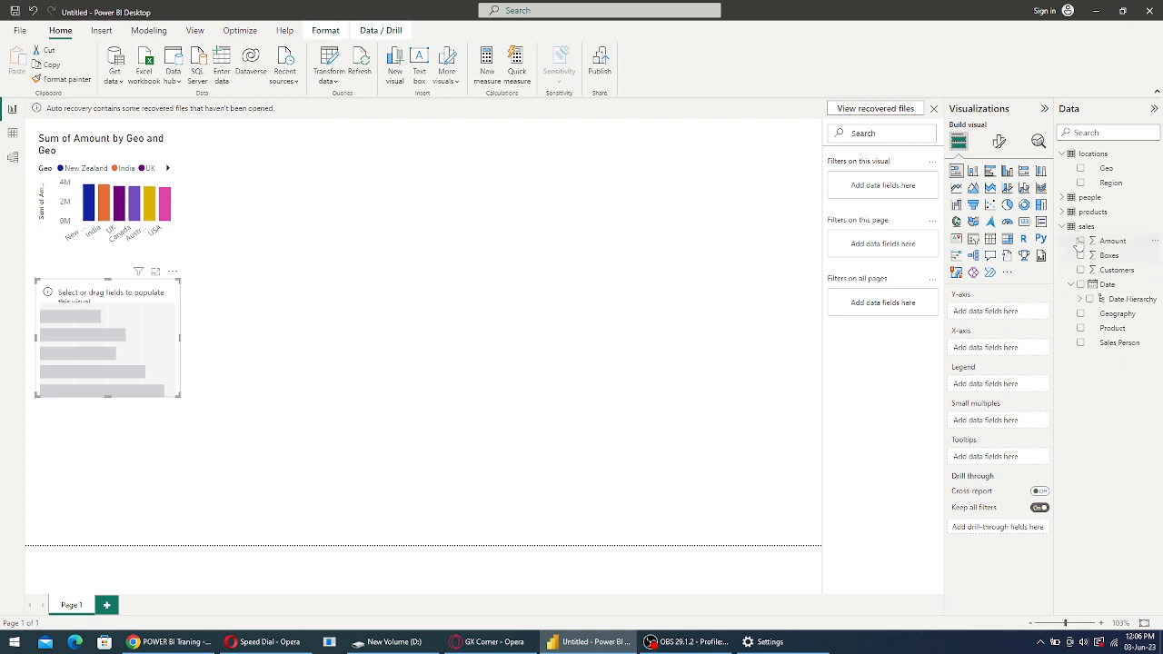
pyautogui.click(1060, 198)
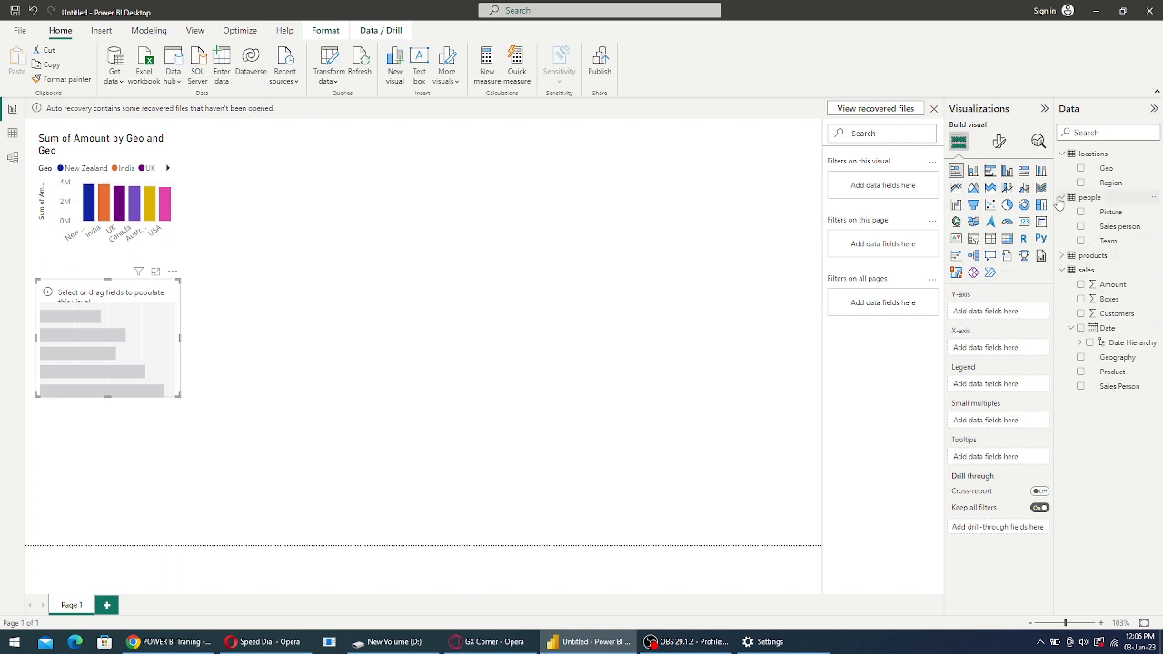
pyautogui.click(1081, 242)
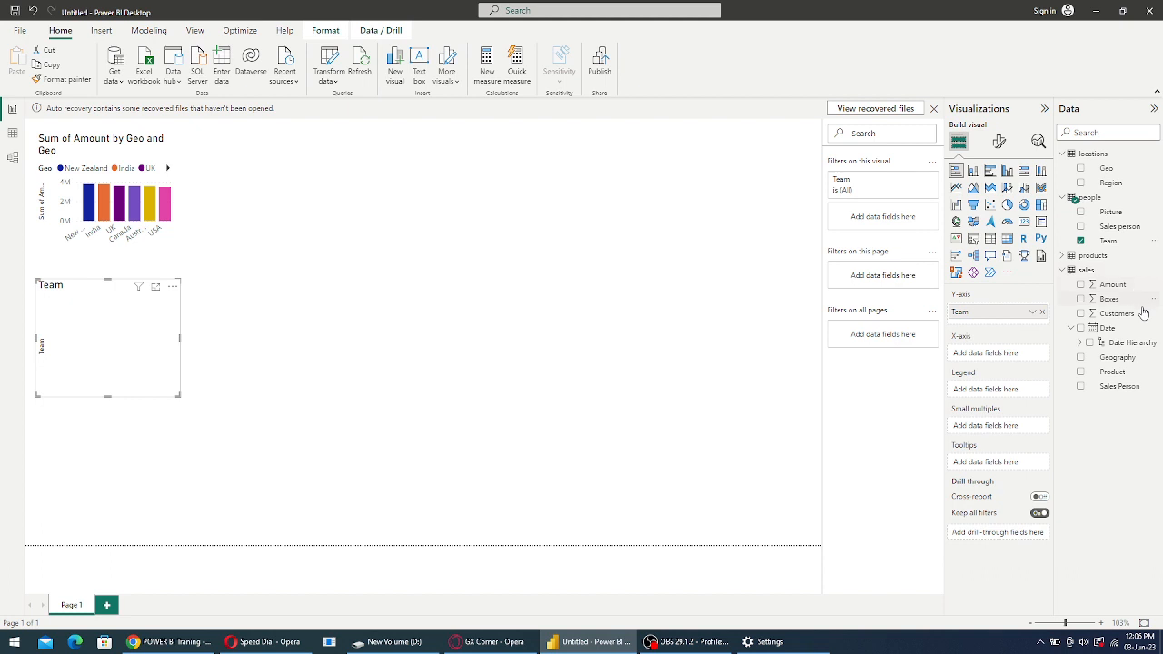
pyautogui.click(1081, 285)
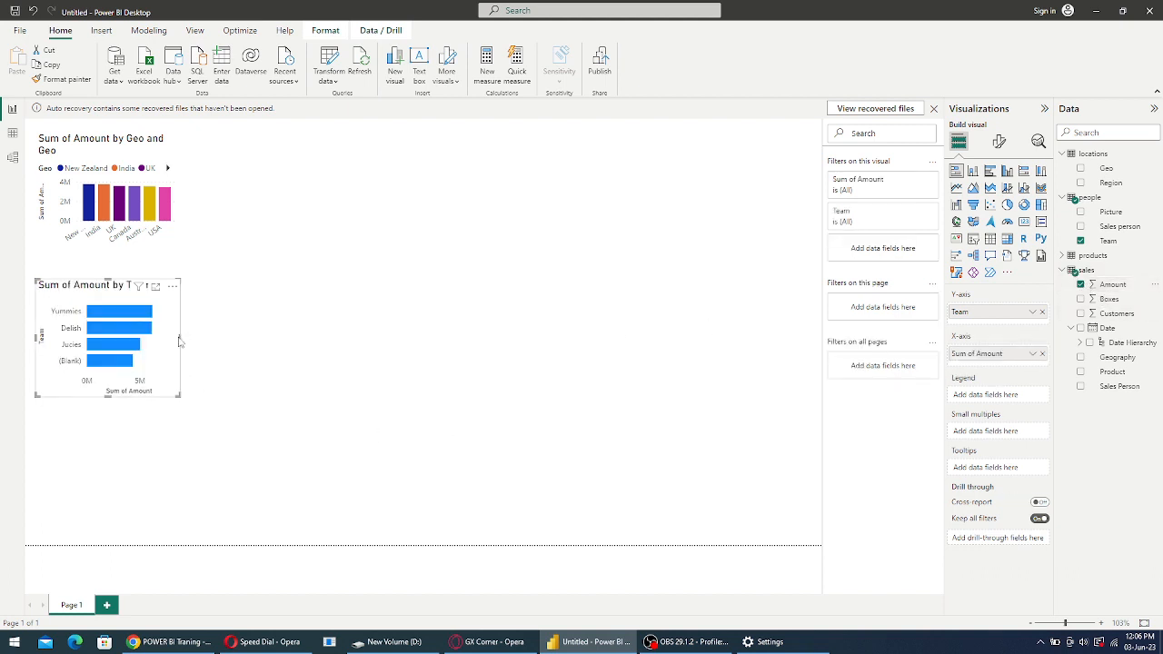
# Enlarge the Sum of Amount by Team chart to span most of the page below the Geo chart
pyautogui.moveTo(179, 337); pyautogui.dragTo(754, 337)
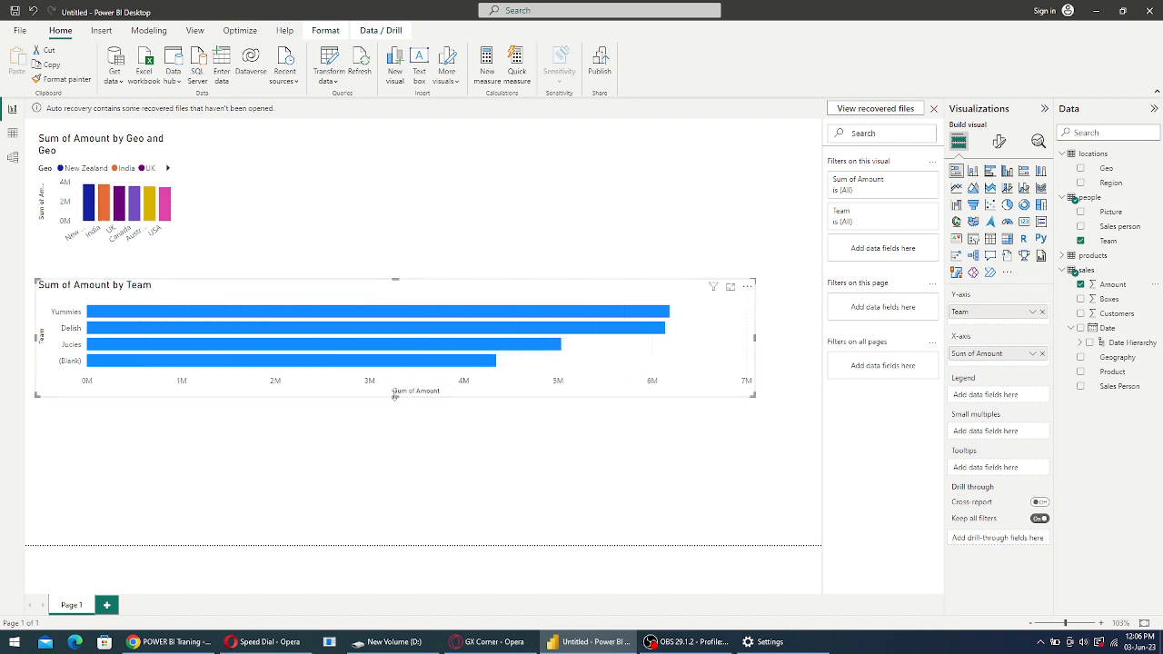
pyautogui.moveTo(395, 396); pyautogui.dragTo(397, 536)
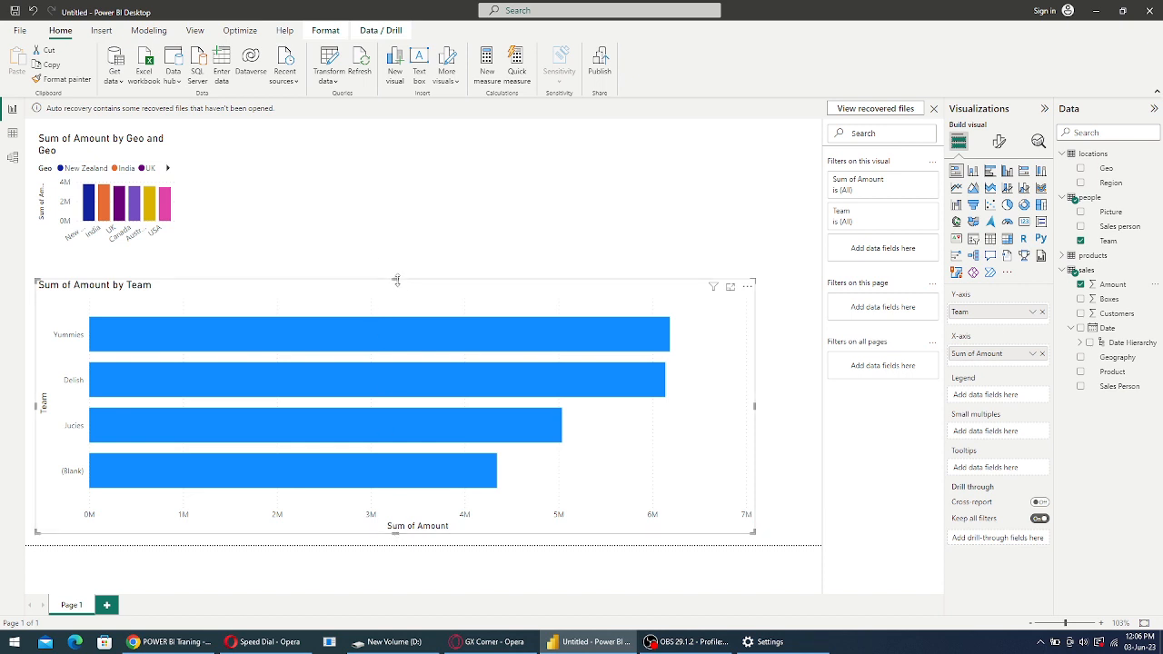
pyautogui.moveTo(396, 280); pyautogui.dragTo(400, 248)
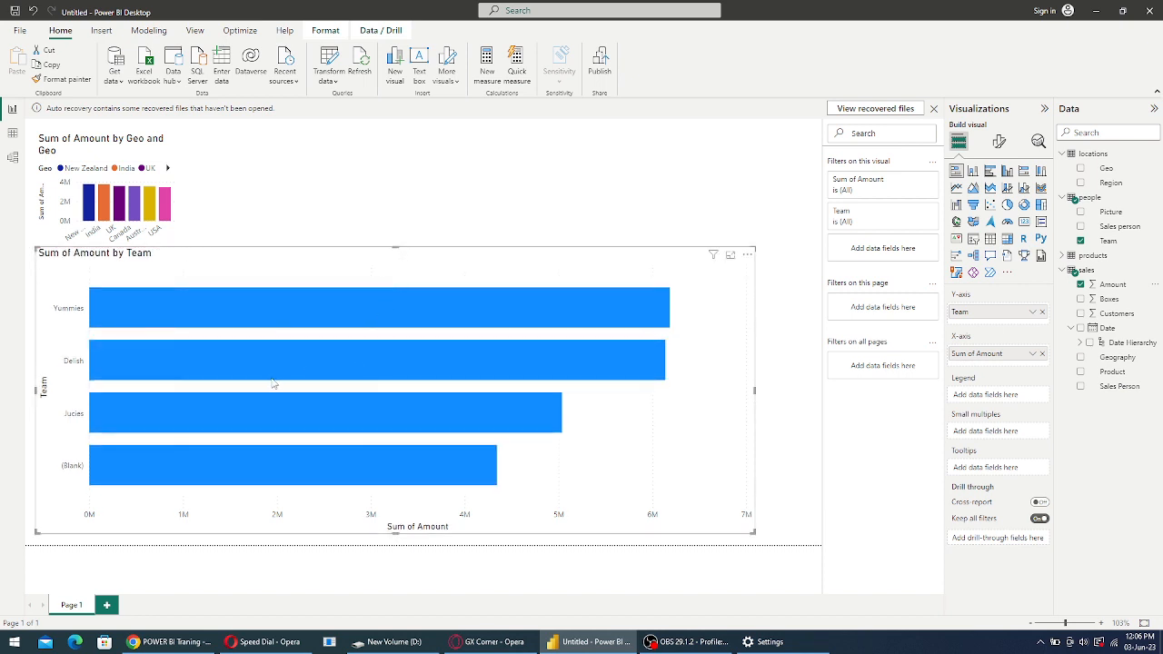
pyautogui.moveTo(271, 380)
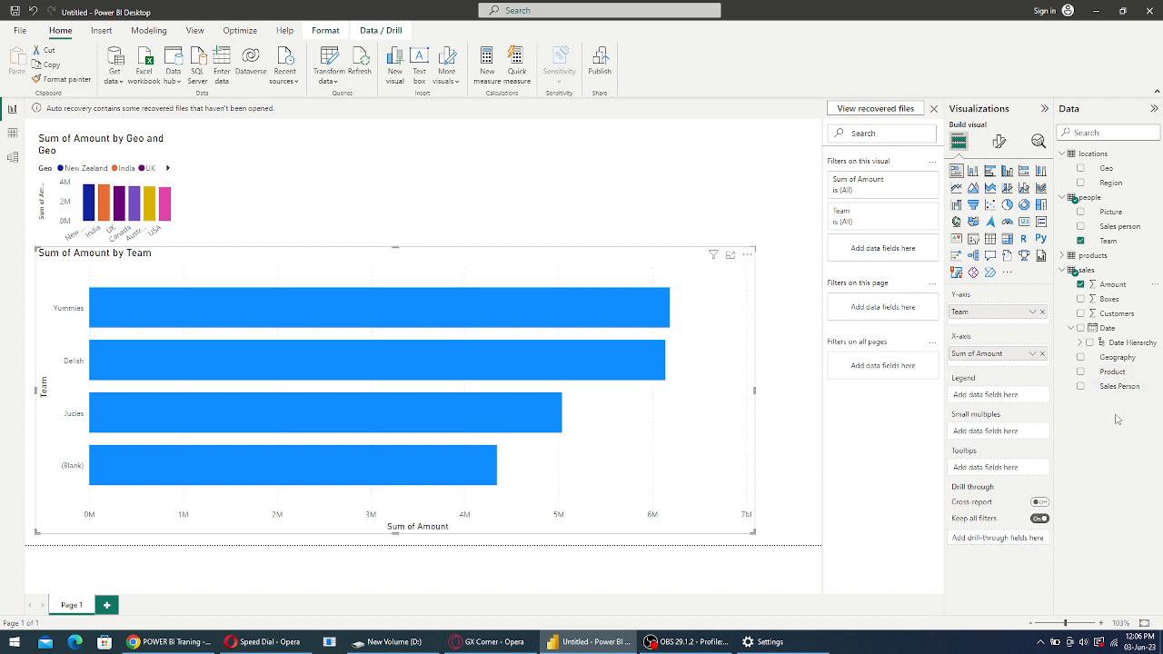
# Switch to the training PDF in Chrome, read pages 29 to 31 on the team chart and table, and return to Power BI Desktop
pyautogui.click(104, 642)
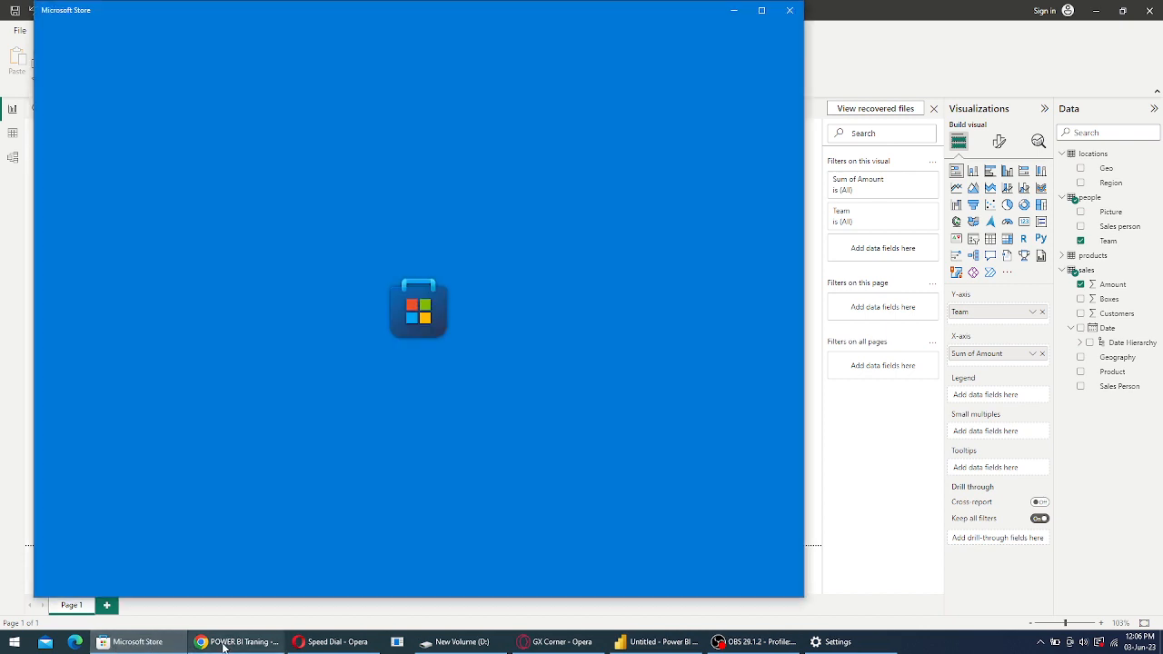
pyautogui.click(229, 643)
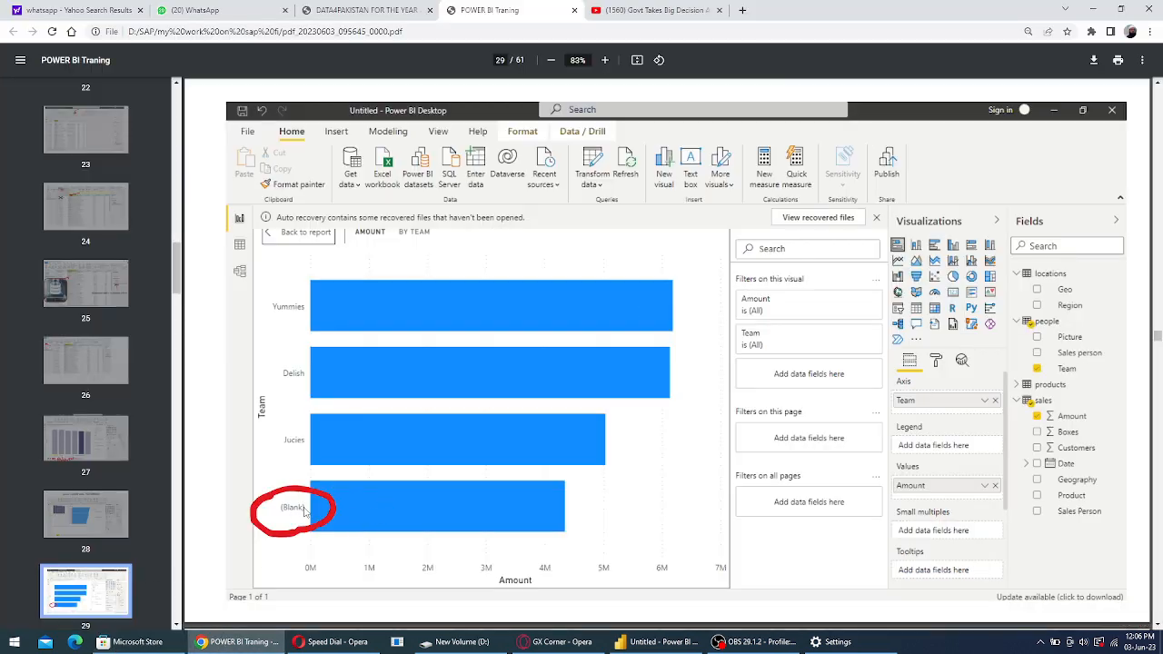
pyautogui.scroll(-2, 292, 513)
pyautogui.scroll(-1, 145, 570)
pyautogui.click(105, 600)
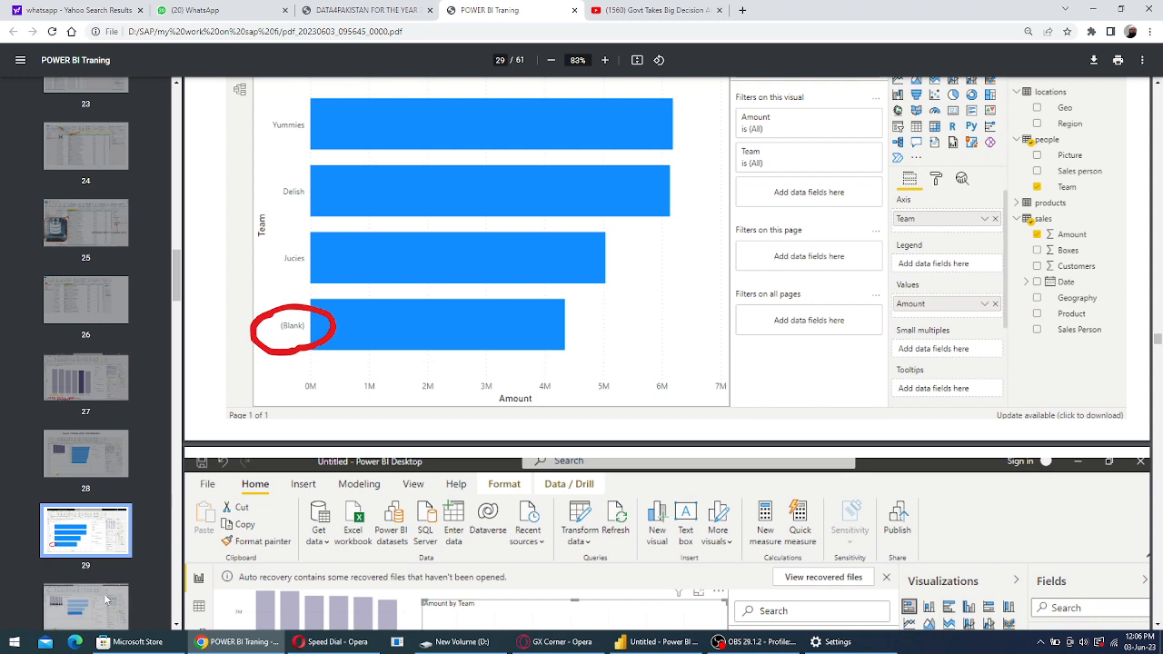
pyautogui.scroll(-3, 119, 546)
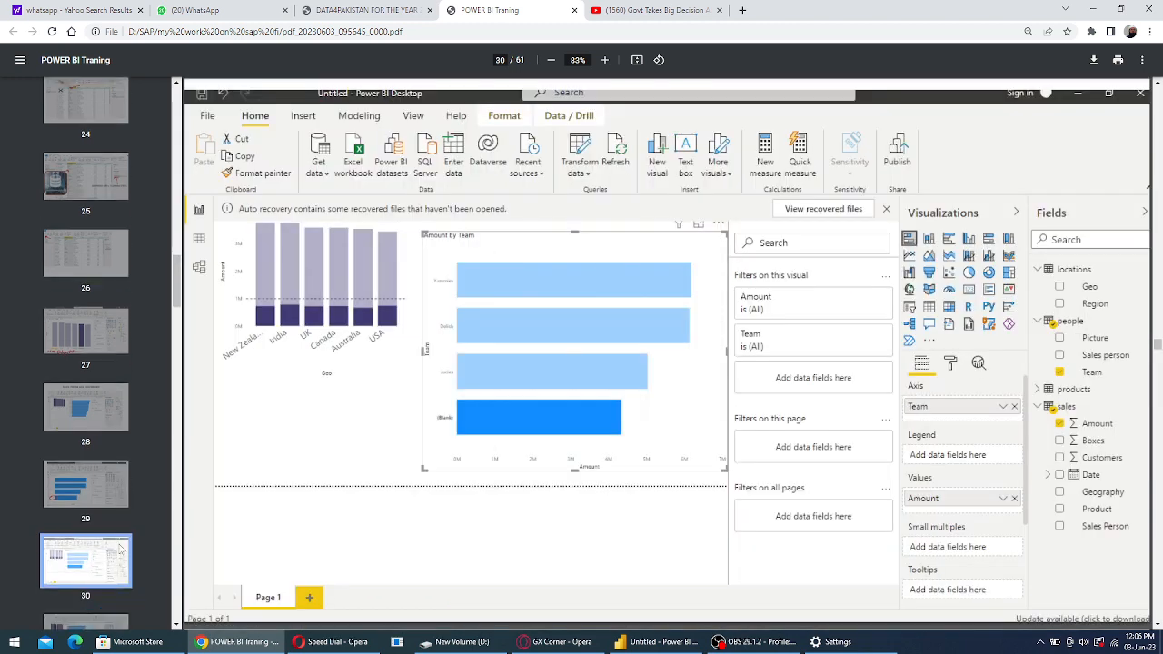
pyautogui.click(111, 549)
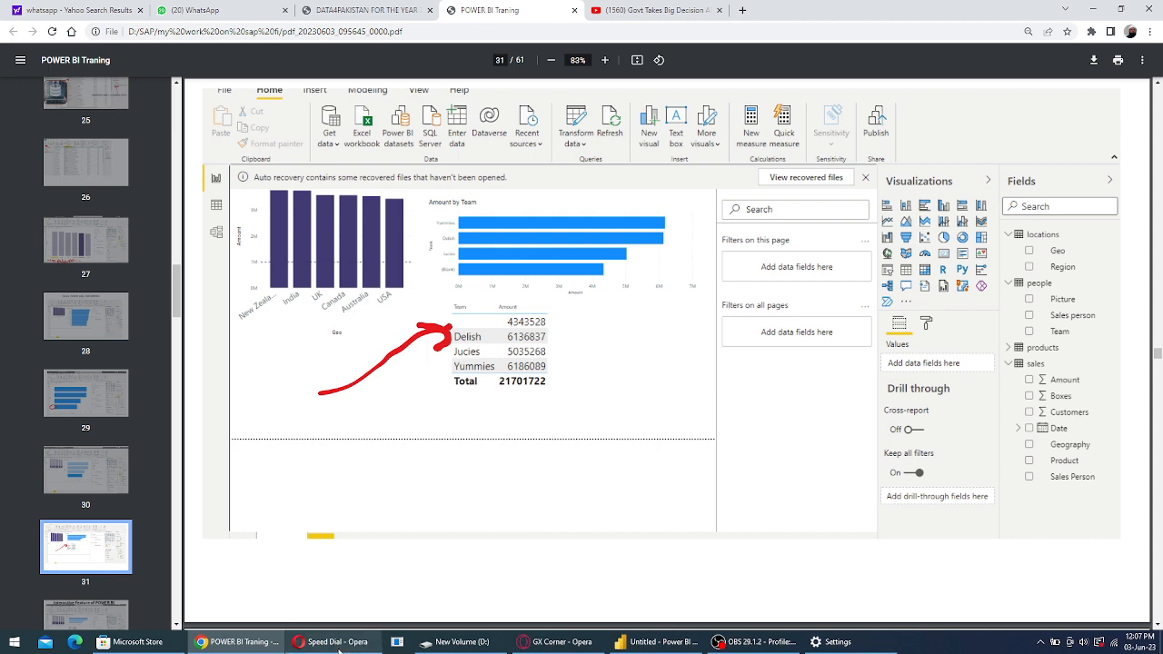
pyautogui.click(239, 647)
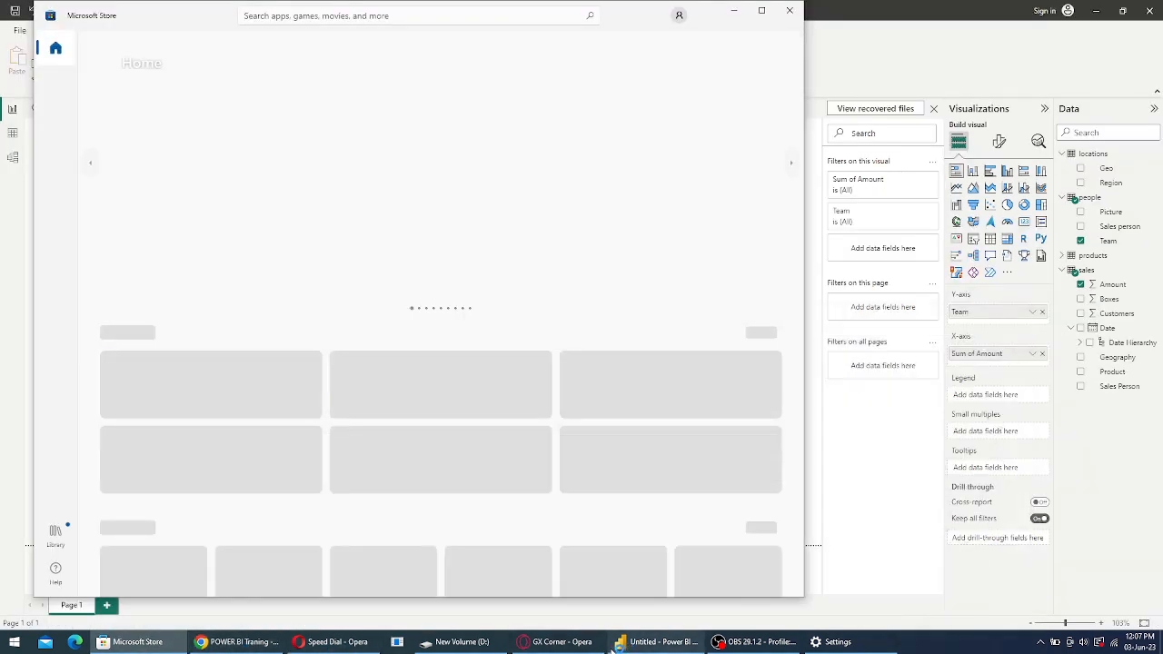
pyautogui.click(618, 643)
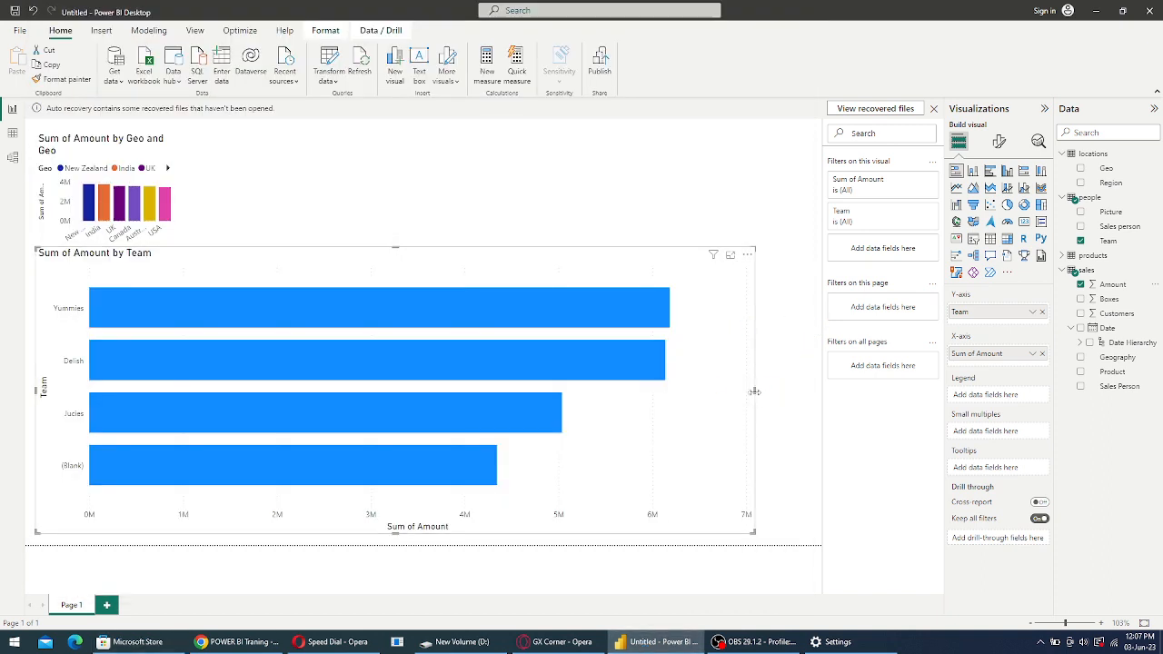
# Narrow the team chart to about half the page width and add a table of Team and Sum of Amount beside it
pyautogui.moveTo(754, 391); pyautogui.dragTo(449, 399)
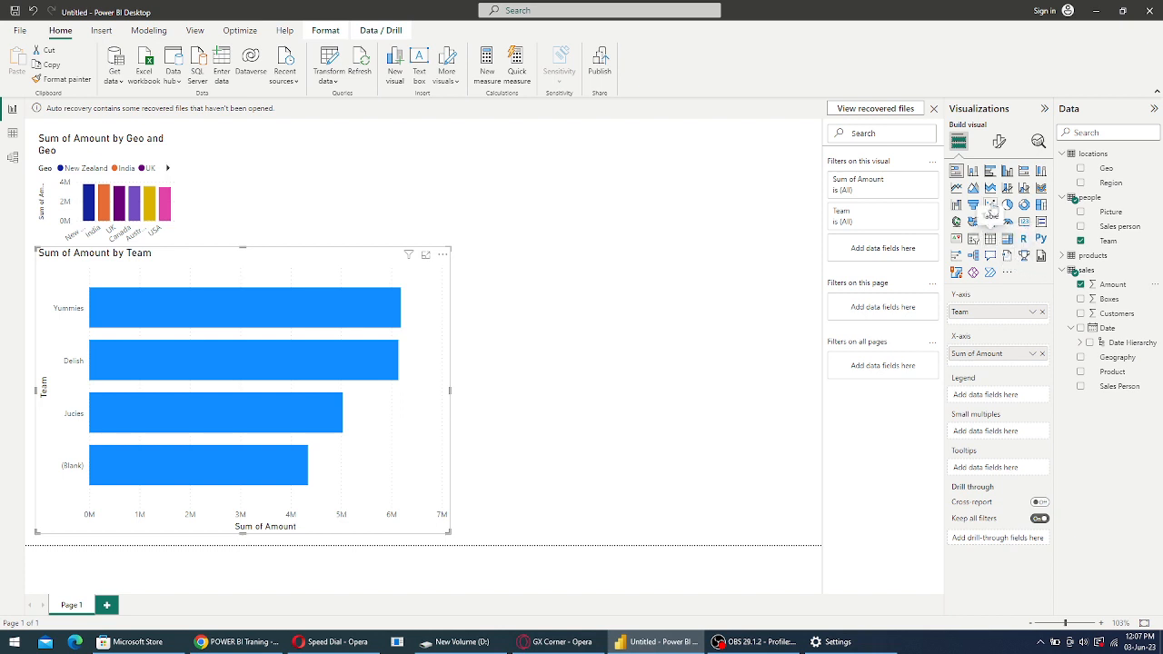
pyautogui.click(623, 293)
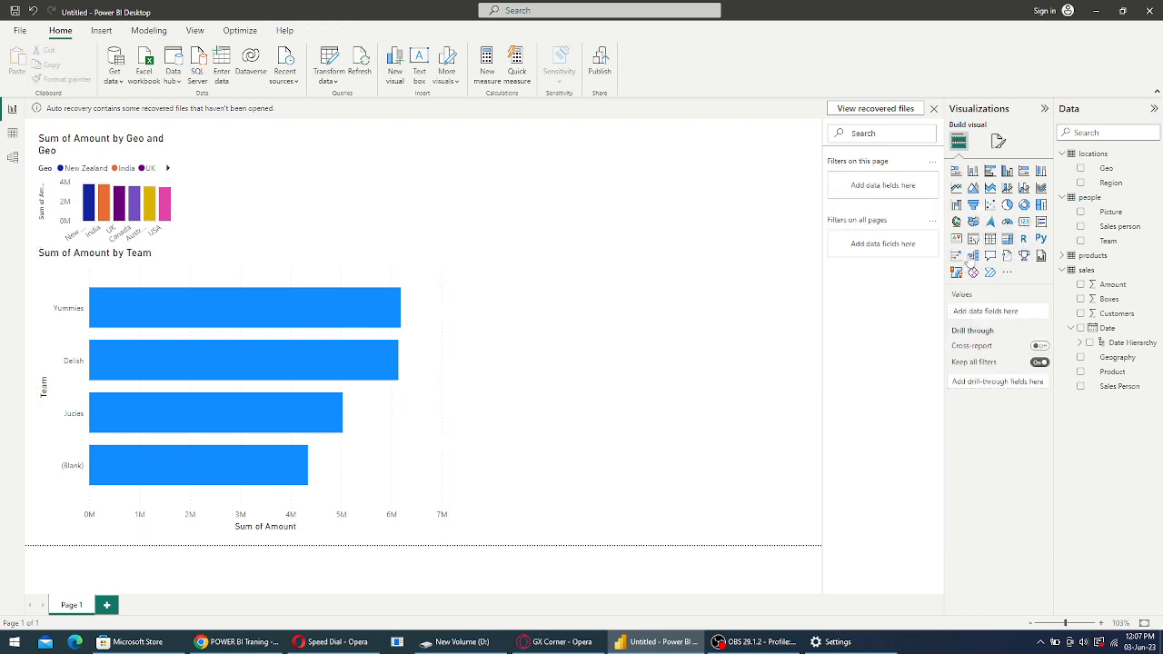
pyautogui.click(990, 240)
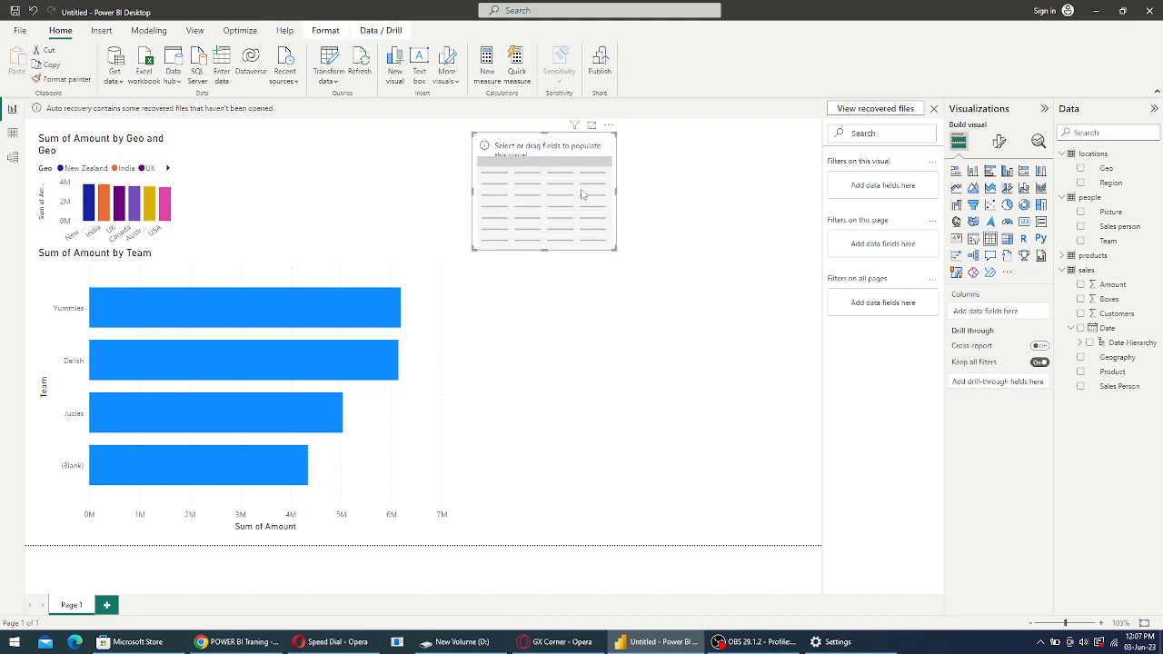
pyautogui.moveTo(581, 194); pyautogui.dragTo(590, 360)
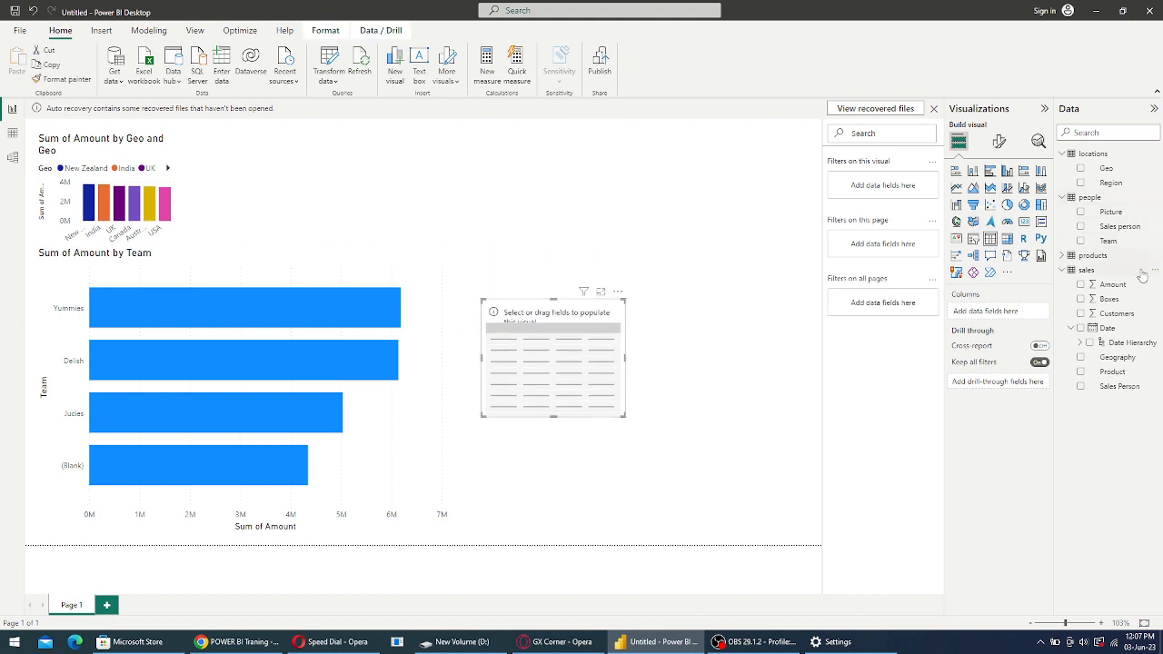
pyautogui.click(1099, 244)
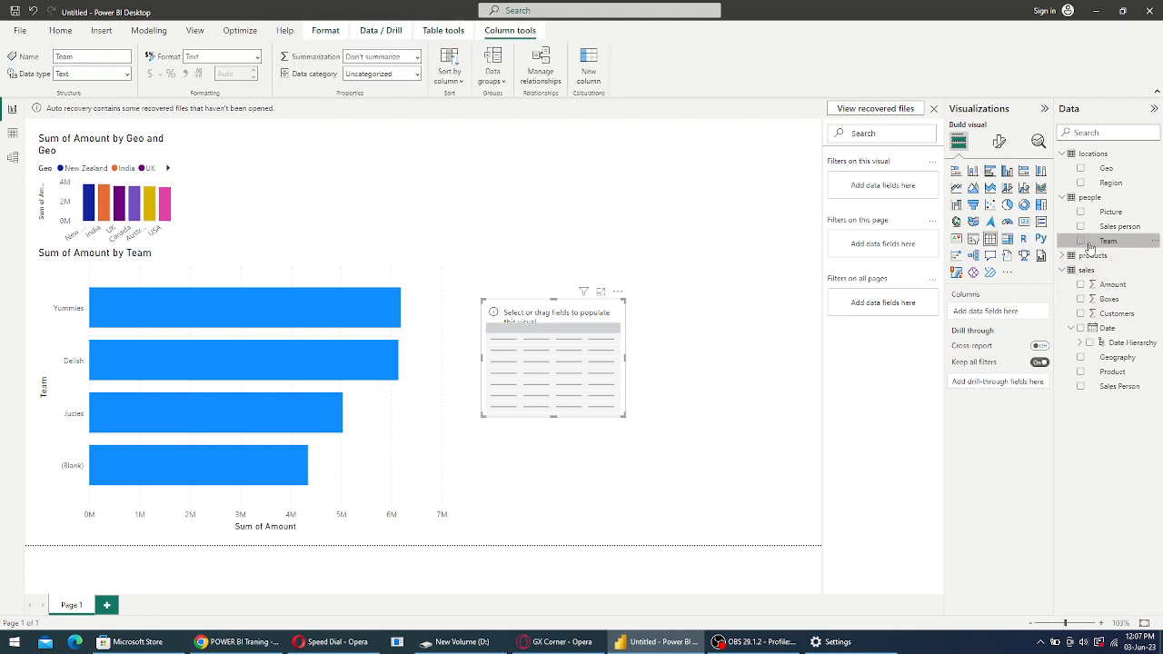
pyautogui.click(1080, 241)
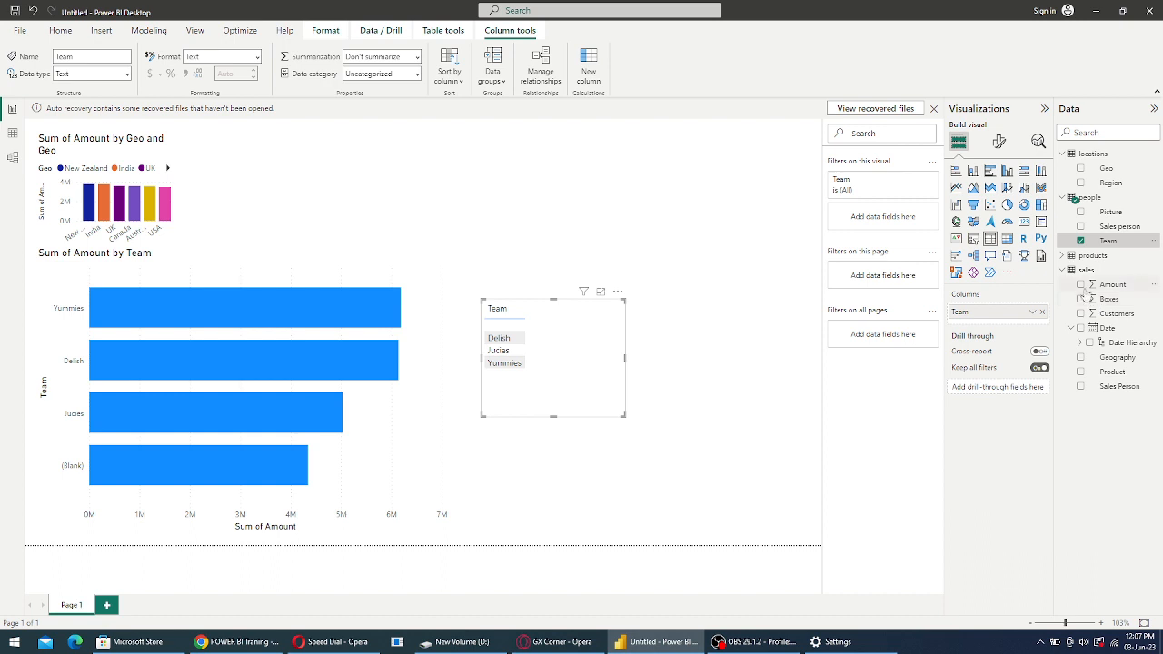
pyautogui.click(1080, 285)
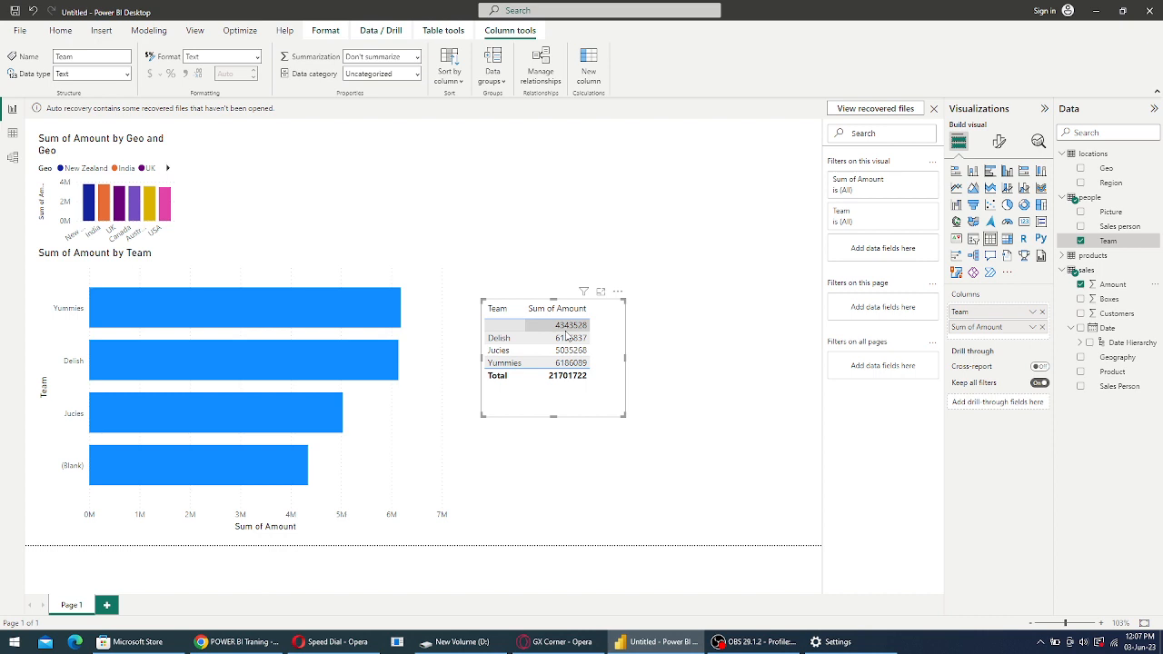
# Cross-filter the Geo chart and table by the Jucies team, and clear the selection
pyautogui.click(186, 424)
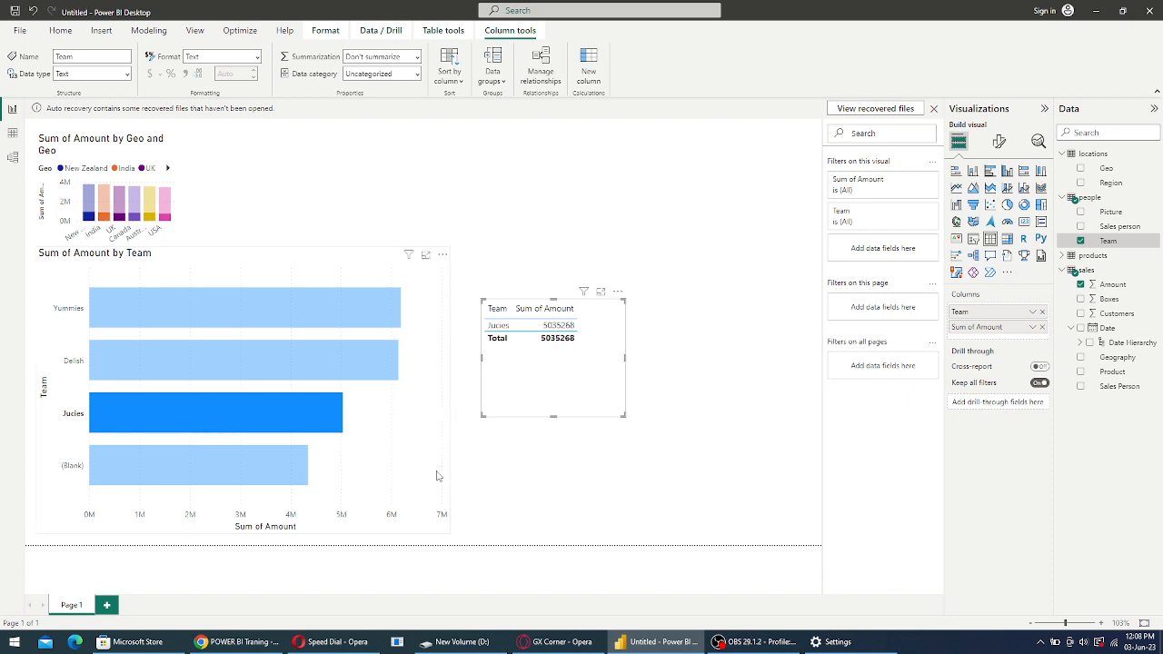
pyautogui.click(718, 380)
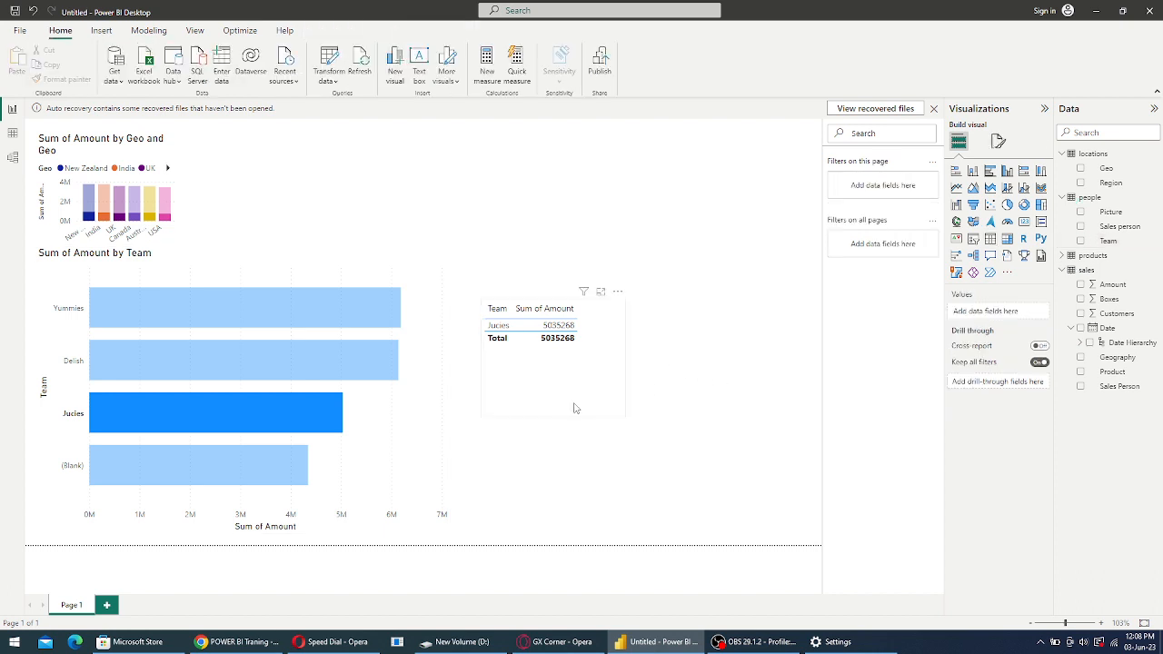
pyautogui.click(398, 454)
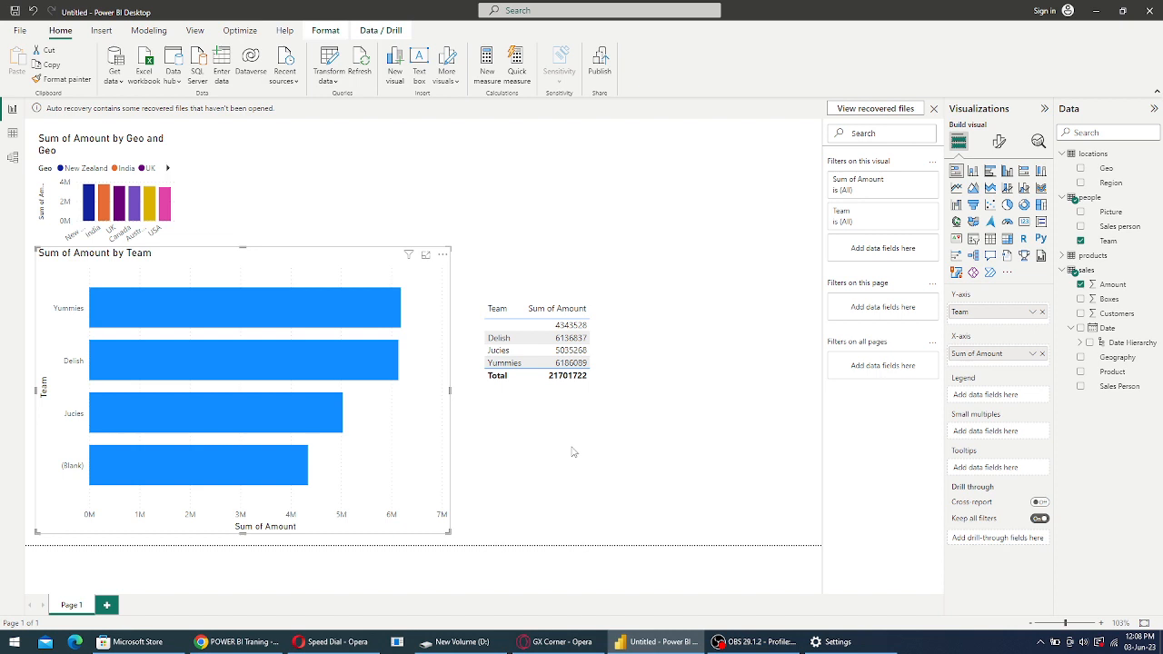
# Widen the Sum of Amount by Geo chart past the team chart and check its highlighting with the Yummies team selected, clearing the selection
pyautogui.click(181, 202)
pyautogui.moveTo(179, 191); pyautogui.dragTo(507, 189)
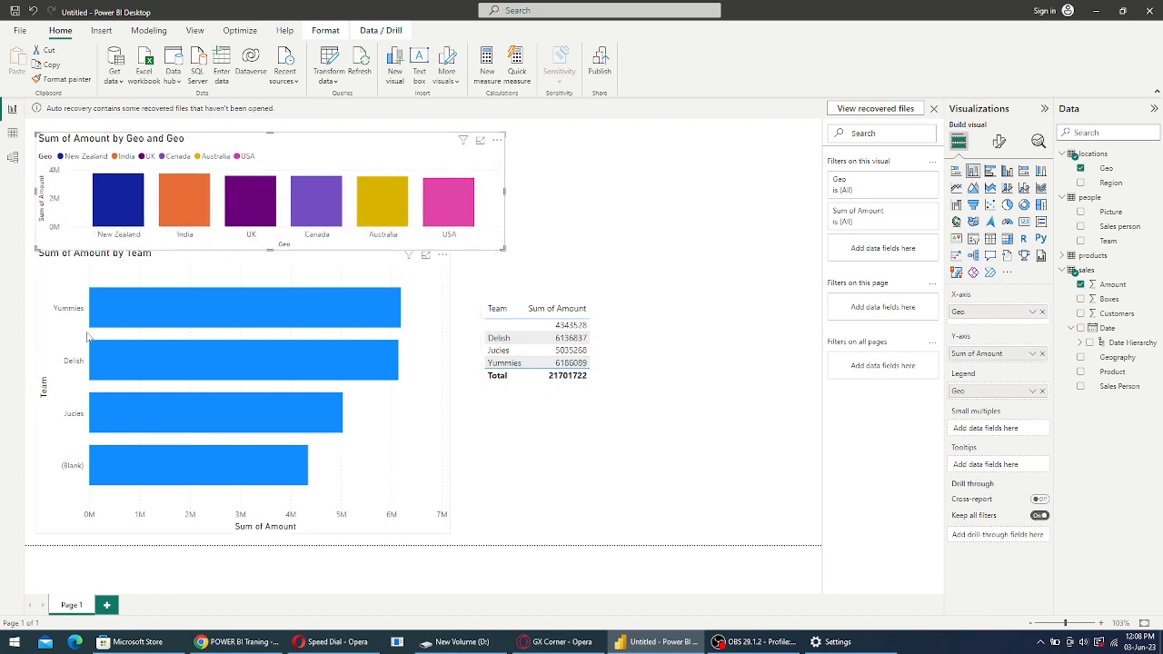
pyautogui.click(131, 317)
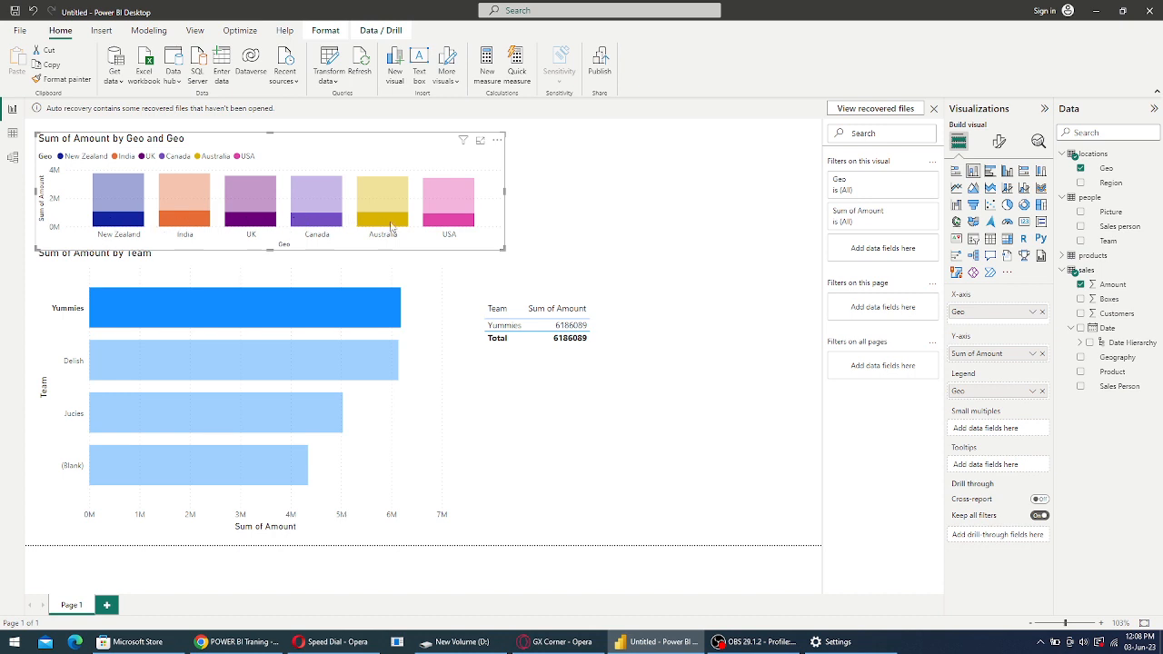
pyautogui.moveTo(471, 230)
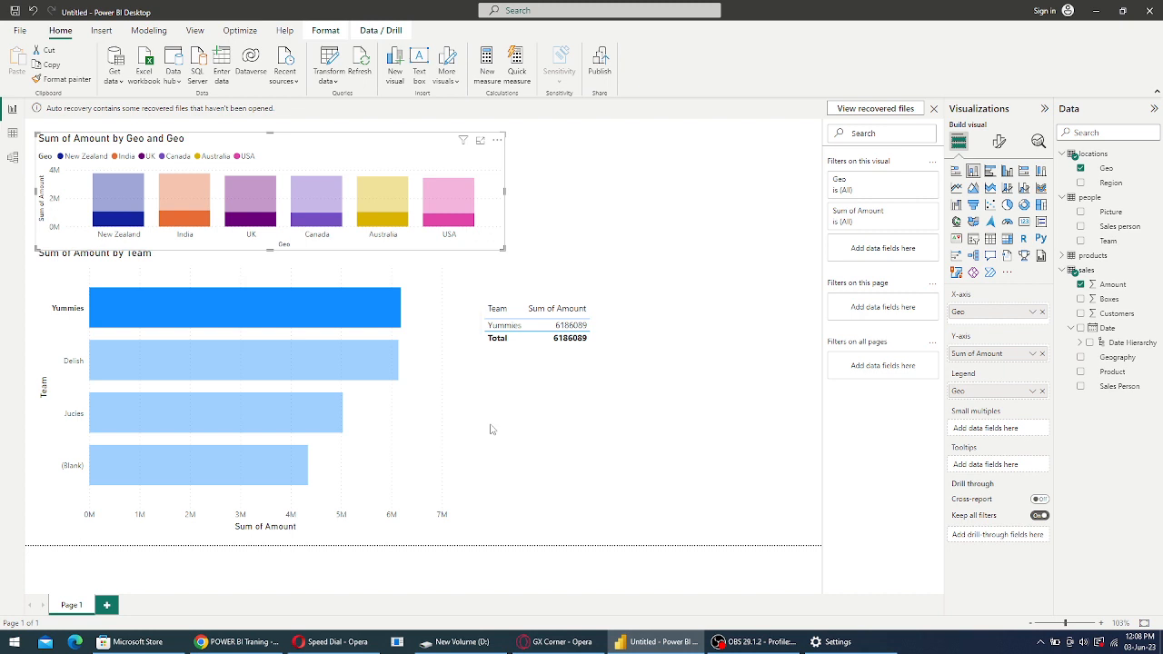
pyautogui.click(435, 431)
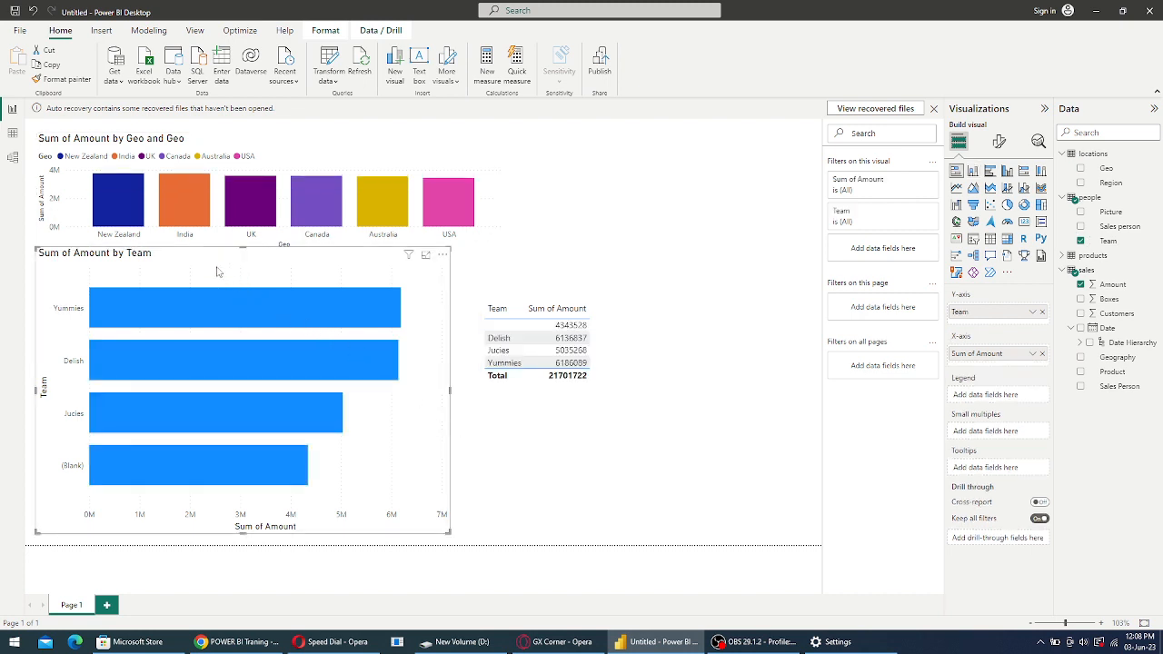
# Cross-filter the team chart and table by New Zealand and by India to compare each country's team sales
pyautogui.moveTo(138, 214)
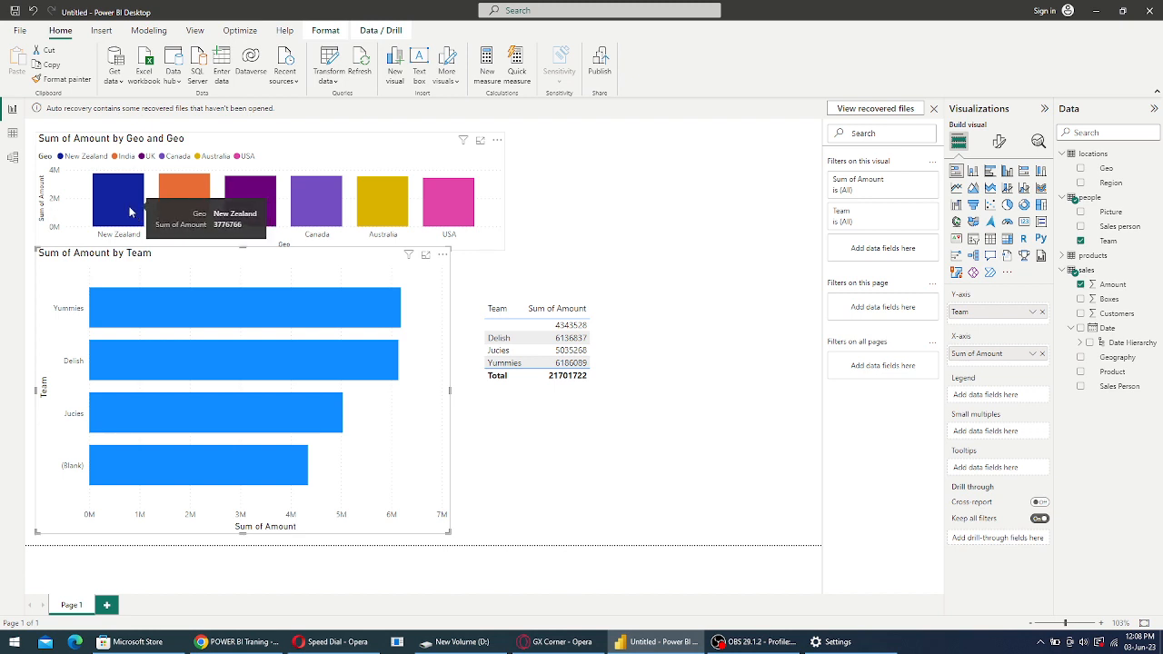
pyautogui.click(130, 211)
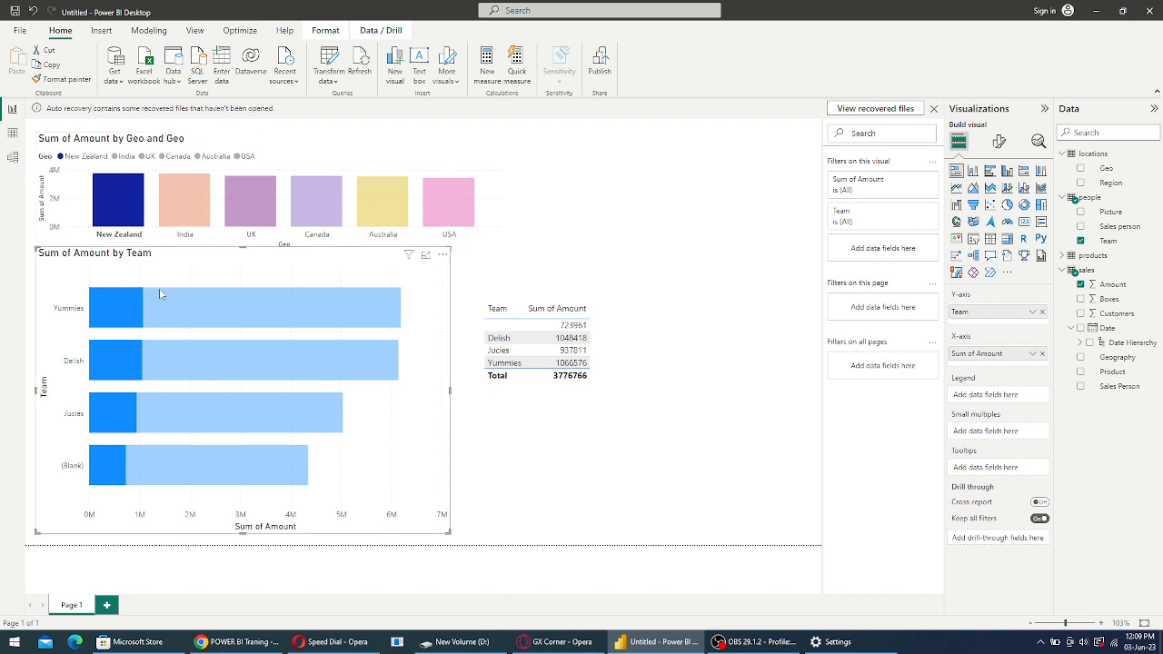
pyautogui.click(188, 210)
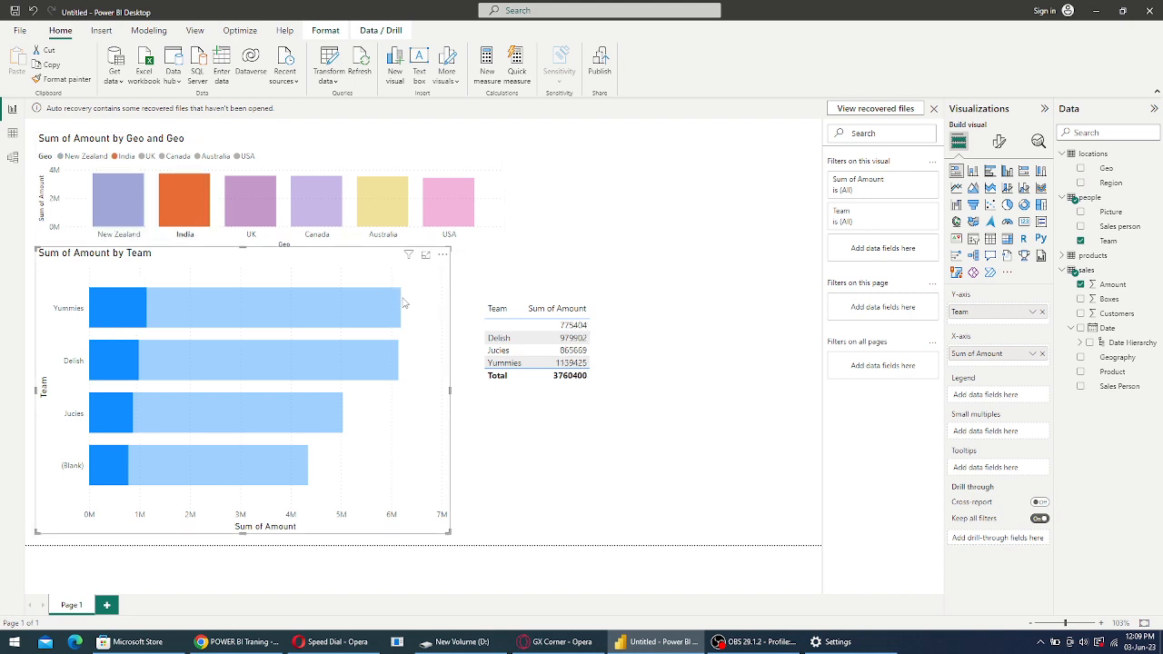
# Clear the India selection, cross-filter the team chart and table by USA, and clear the selection
pyautogui.click(486, 242)
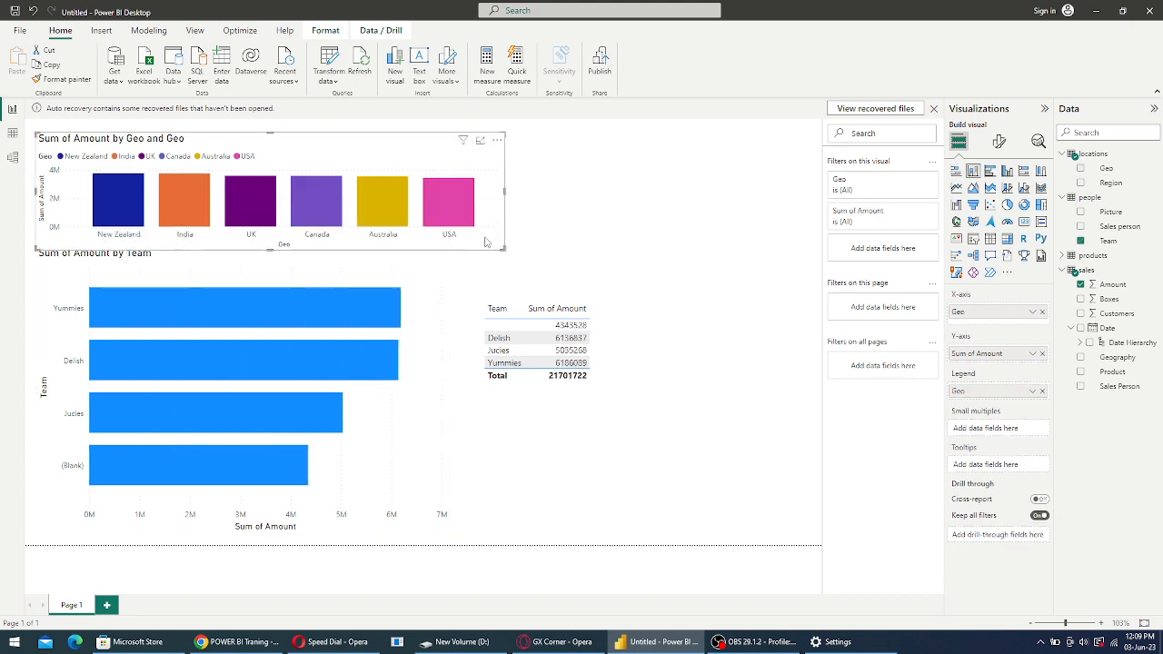
pyautogui.click(438, 201)
pyautogui.click(489, 230)
# Cross-filter the visuals by the Yummies and Delish bars and the table's Delish row, clearing the selection at the end
pyautogui.click(337, 310)
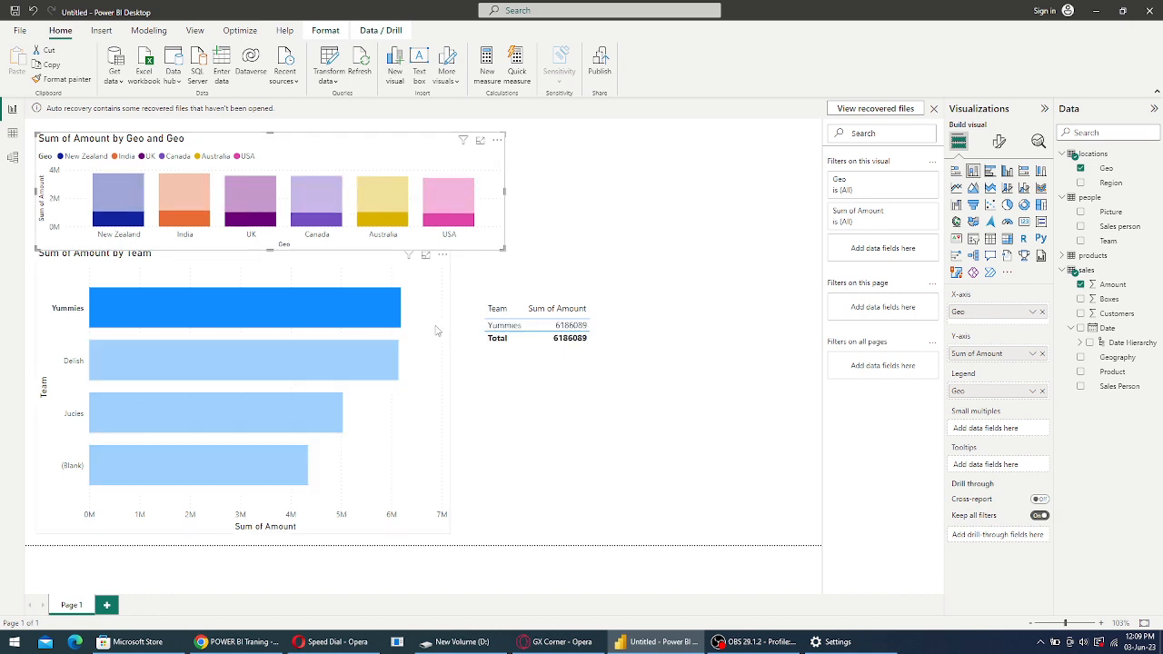
pyautogui.click(341, 353)
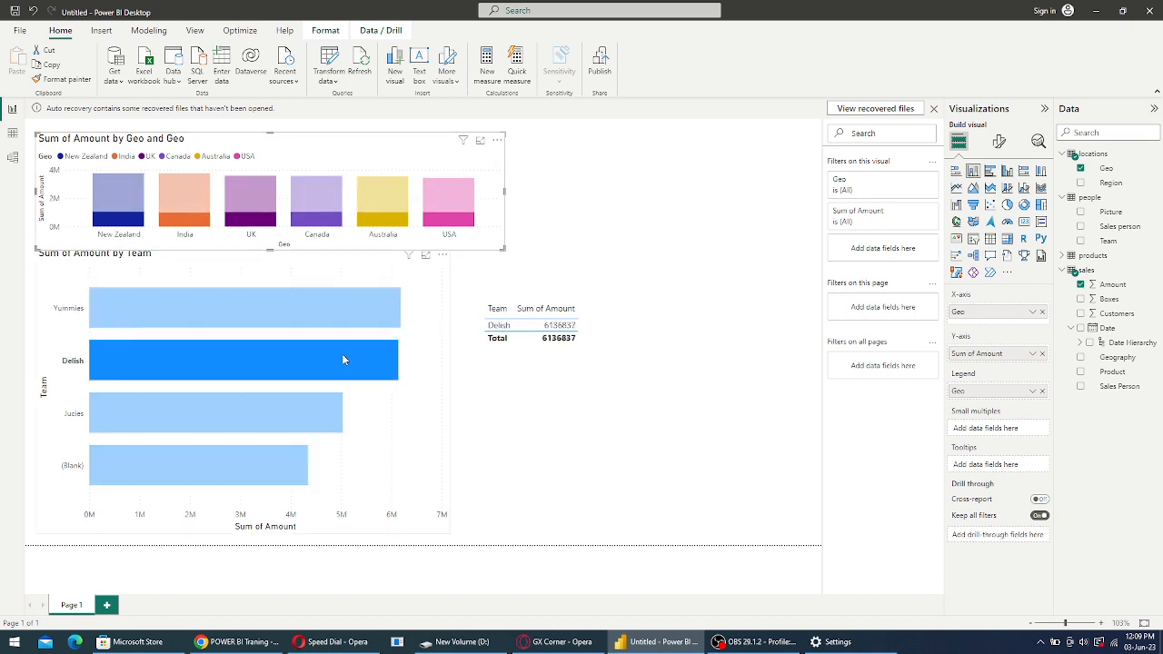
pyautogui.click(427, 368)
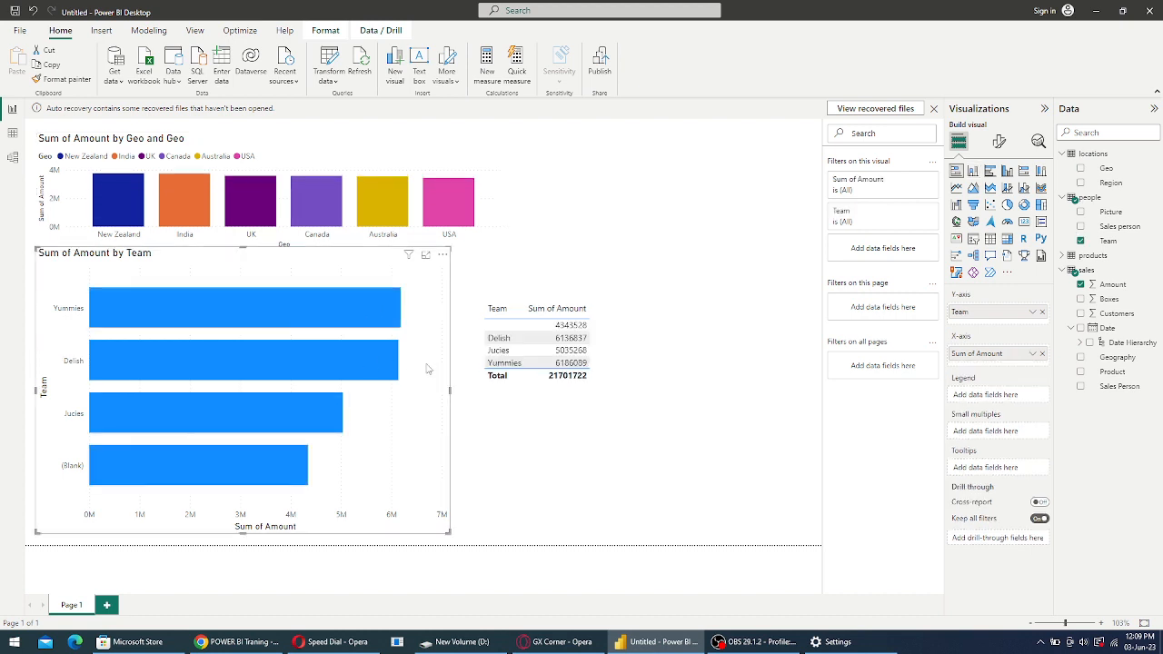
pyautogui.click(501, 342)
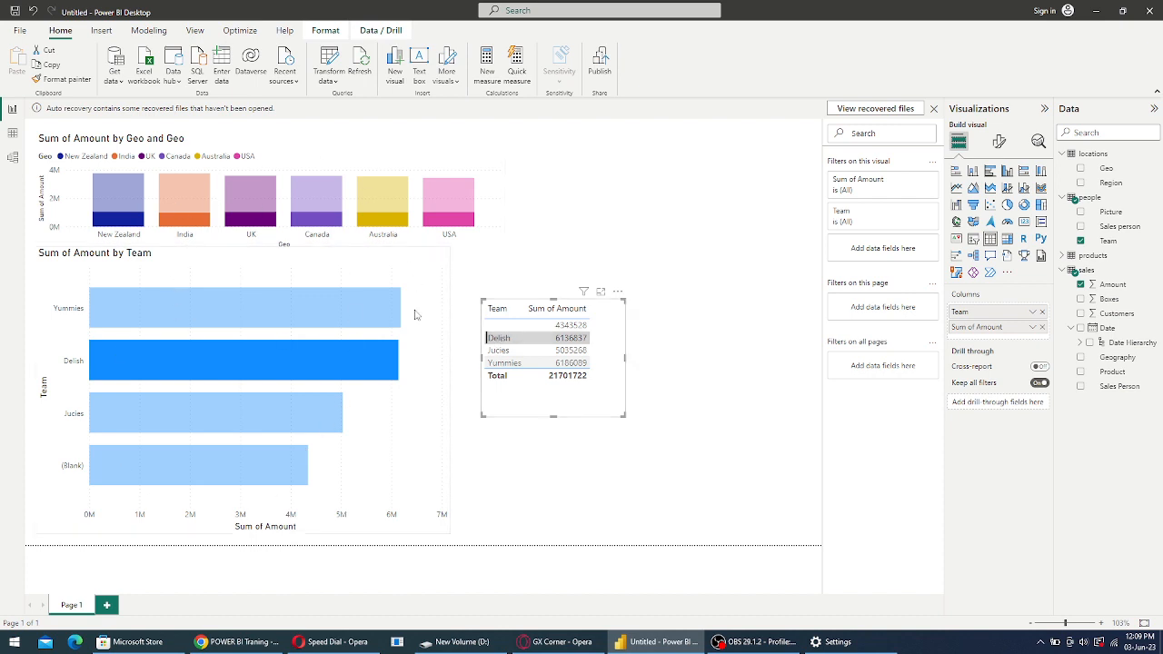
pyautogui.click(615, 404)
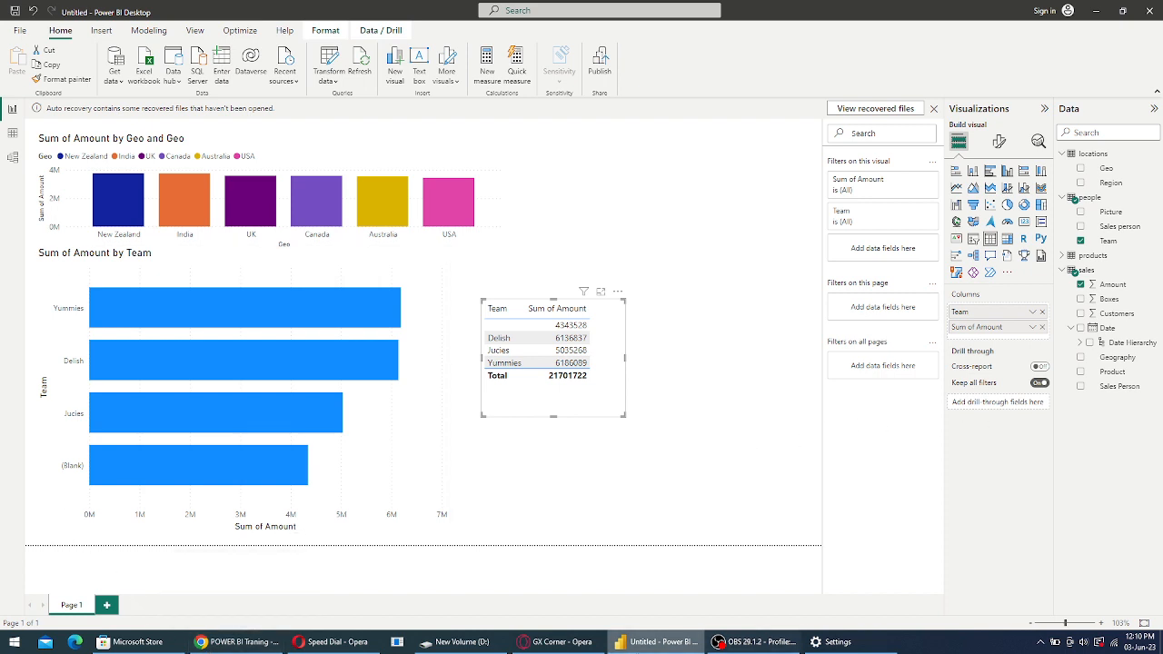
# Switch to the training PDF in Chrome and show the Interactive Feature of POWER BI and Blank Team slides
pyautogui.click(258, 648)
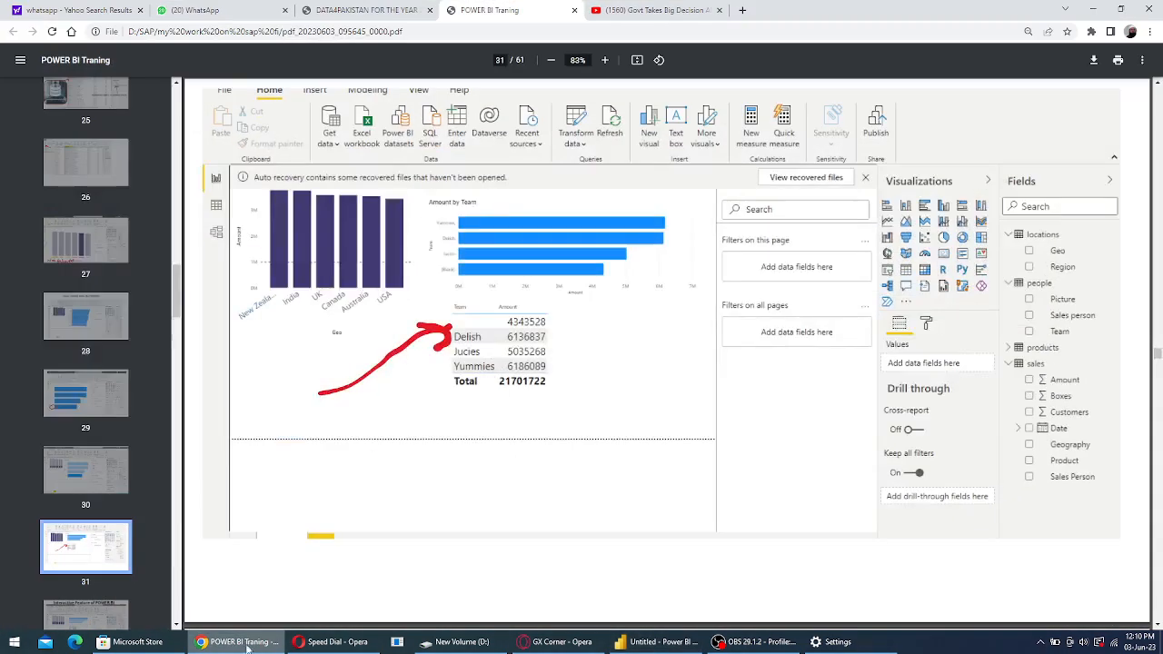
pyautogui.click(93, 625)
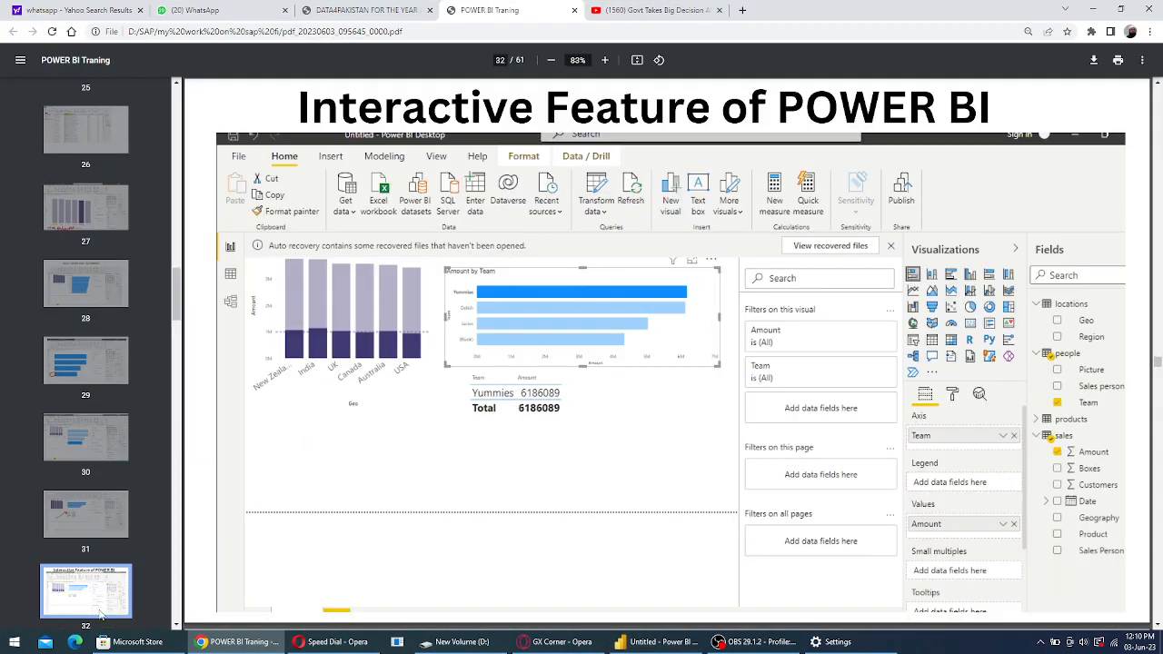
pyautogui.press('Down')
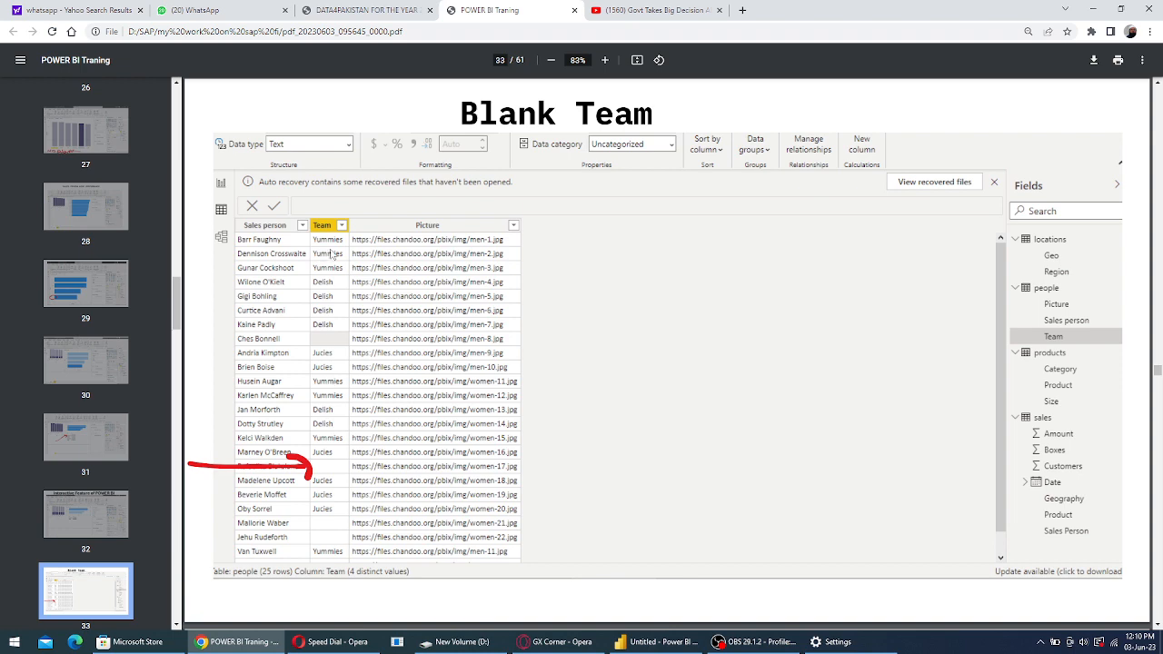
# Return to Power BI Desktop and examine the people table's rows for blank Team values
pyautogui.click(642, 648)
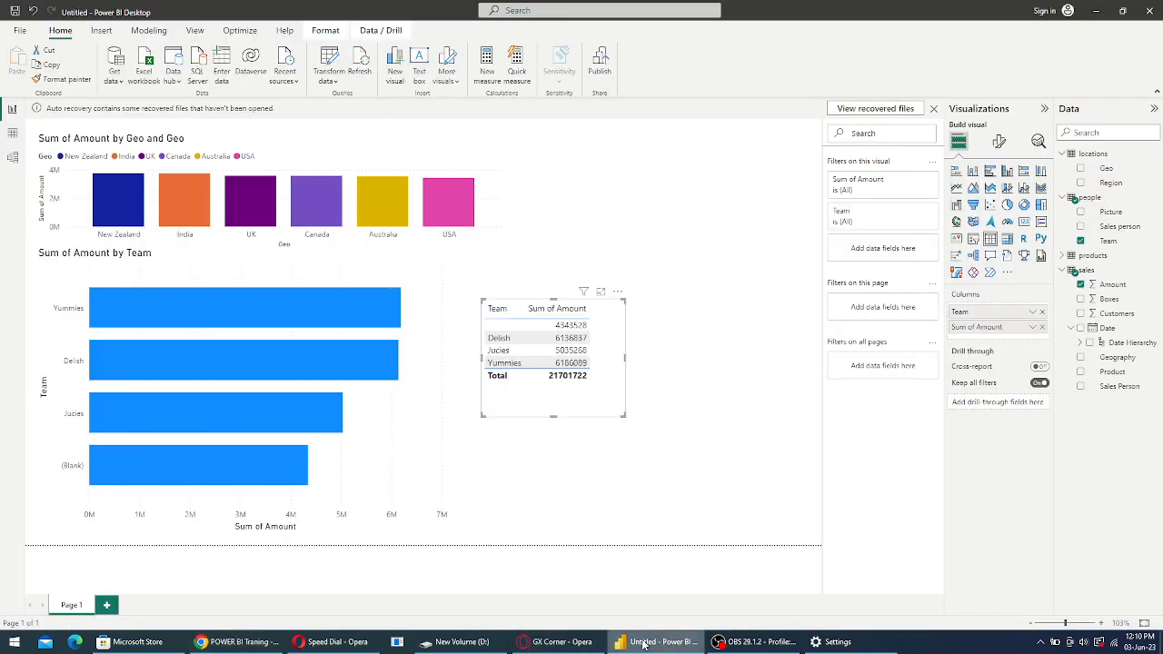
pyautogui.click(1097, 203)
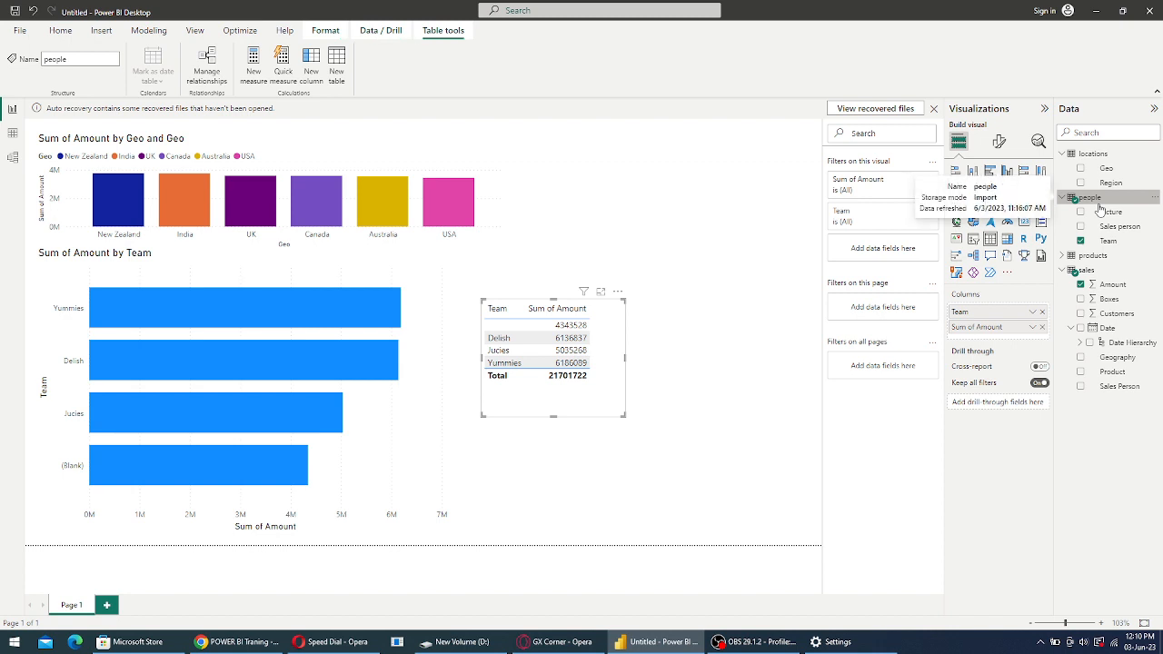
pyautogui.click(12, 134)
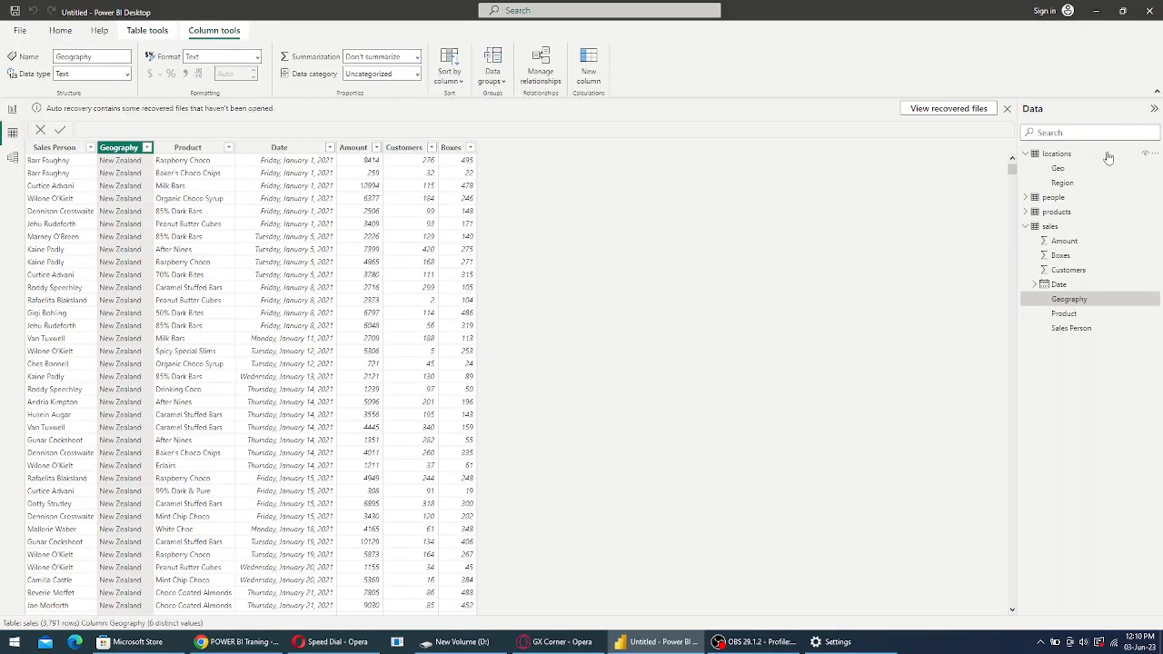
pyautogui.click(1052, 198)
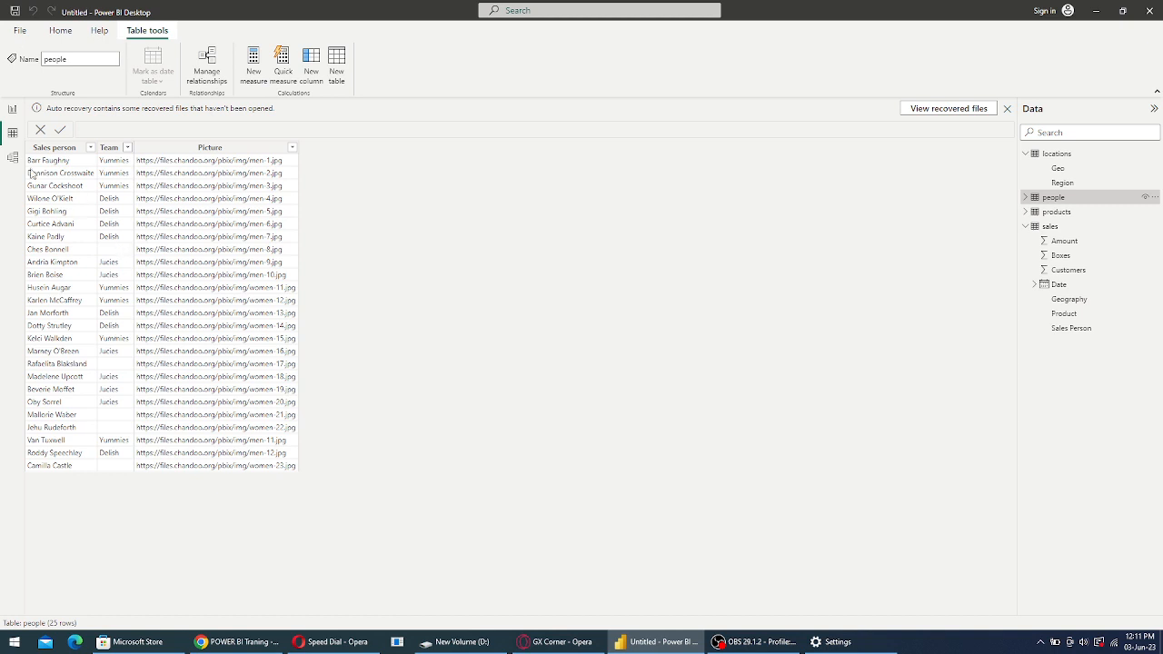
# Open the report's data in the Power Query Editor and select the people query, keeping its name
pyautogui.click(12, 110)
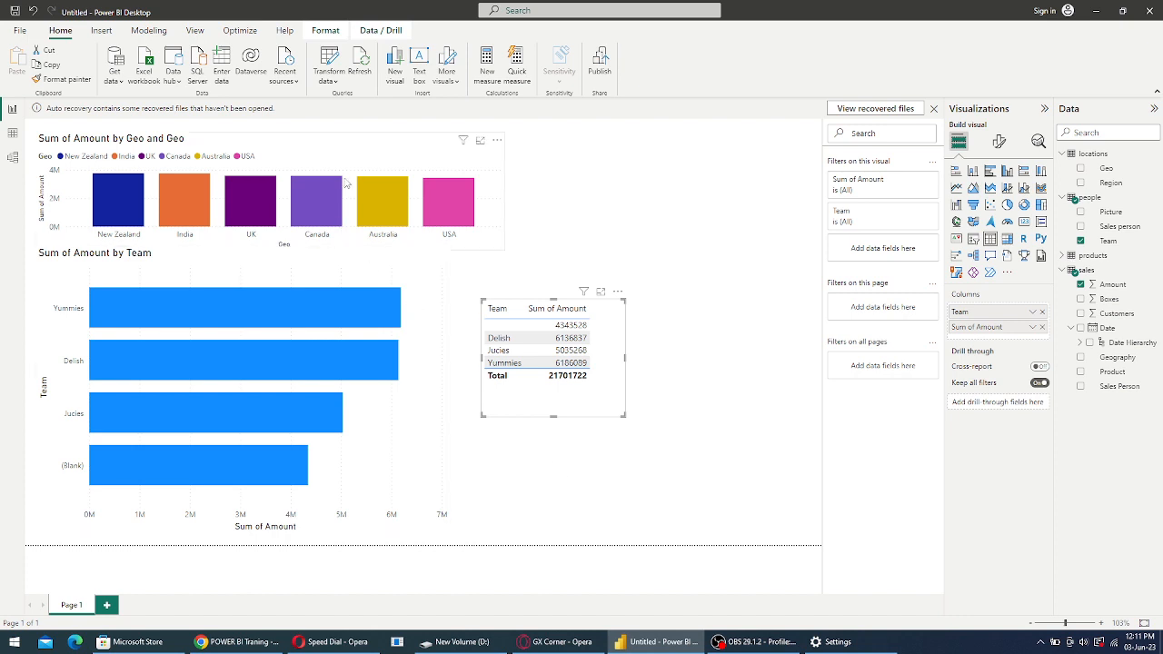
pyautogui.click(324, 84)
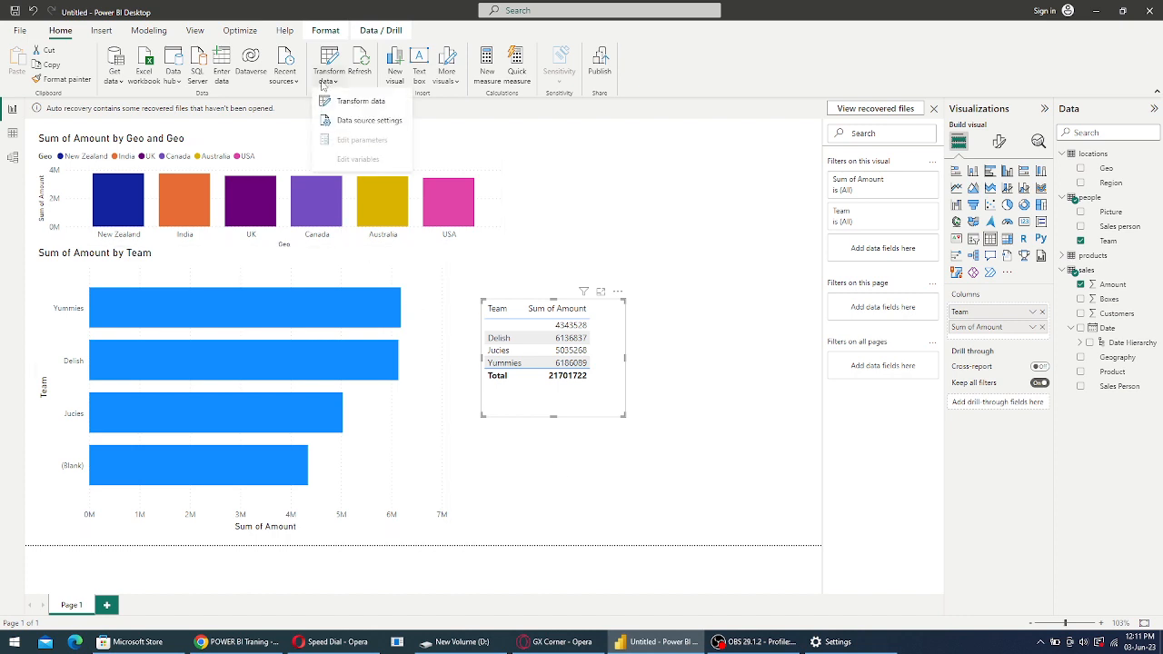
pyautogui.click(350, 100)
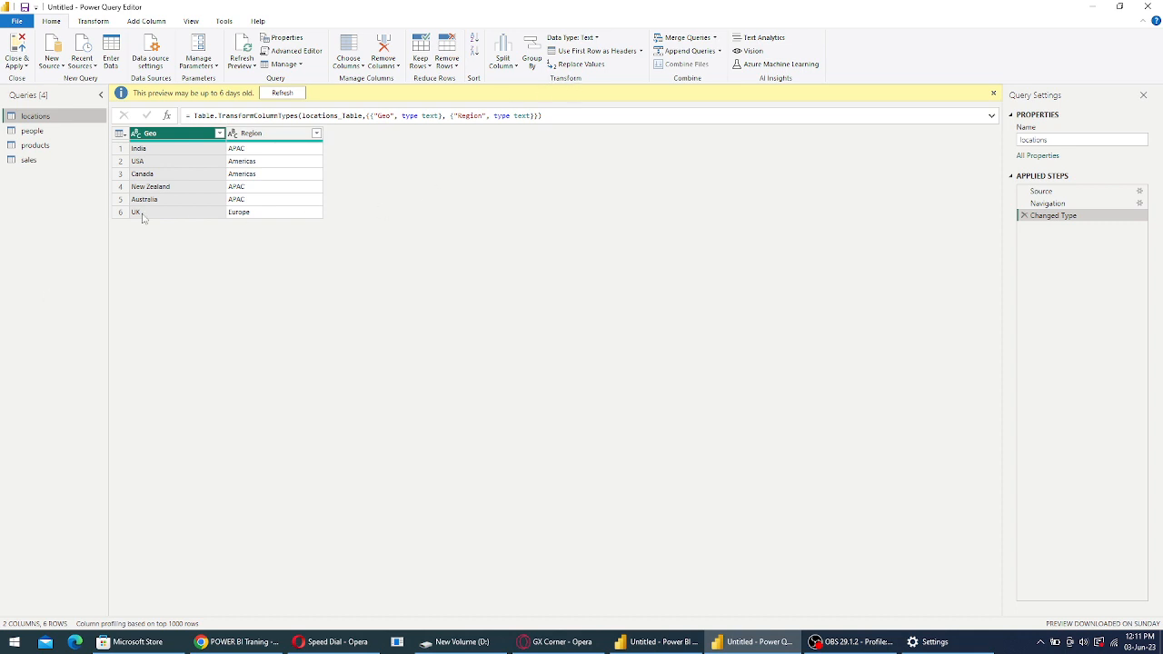
pyautogui.doubleClick(14, 134)
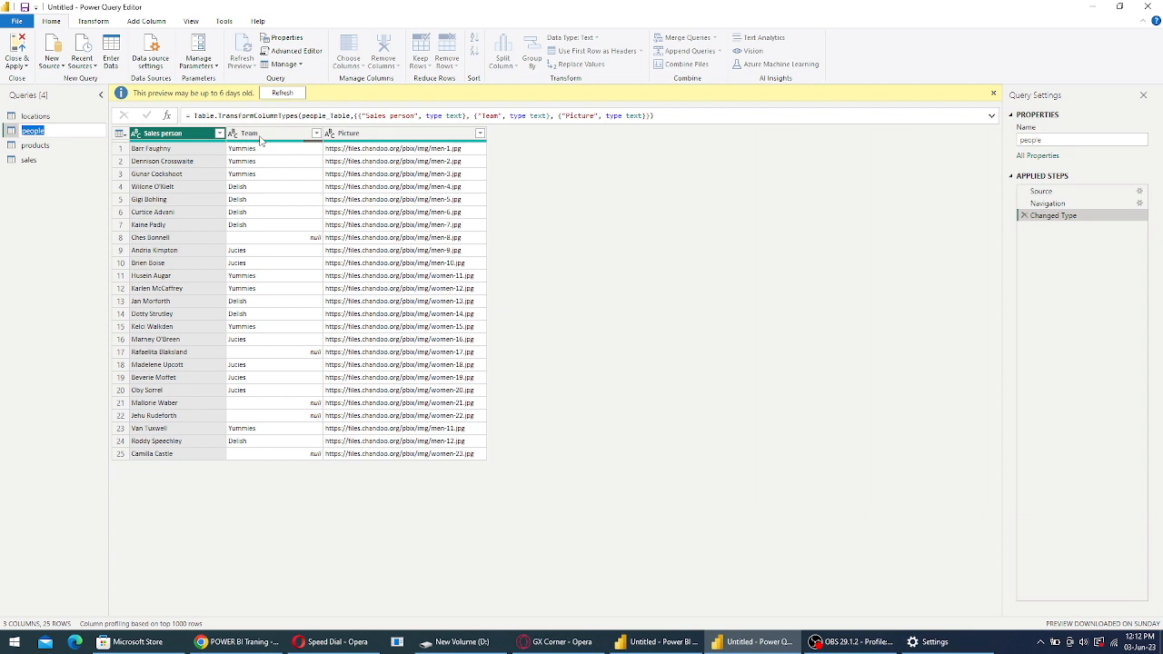
pyautogui.press('Return')
# Replace null with Special in the people query's Team column, and close the editor applying the change to the report
pyautogui.rightClick(260, 139)
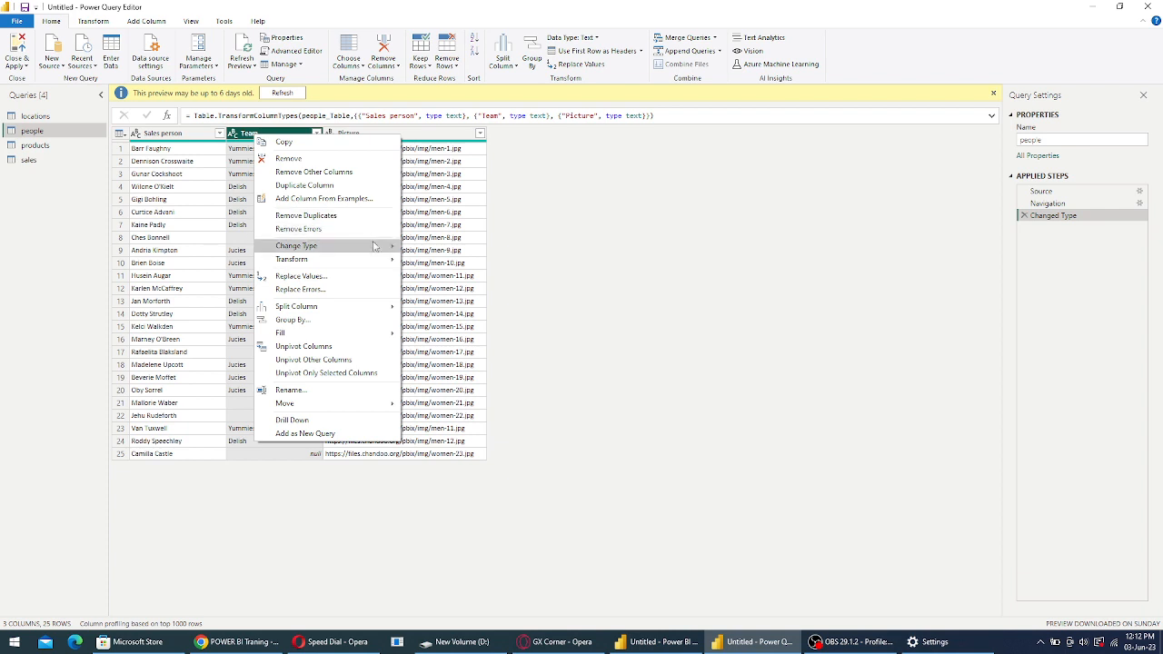
pyautogui.moveTo(368, 248)
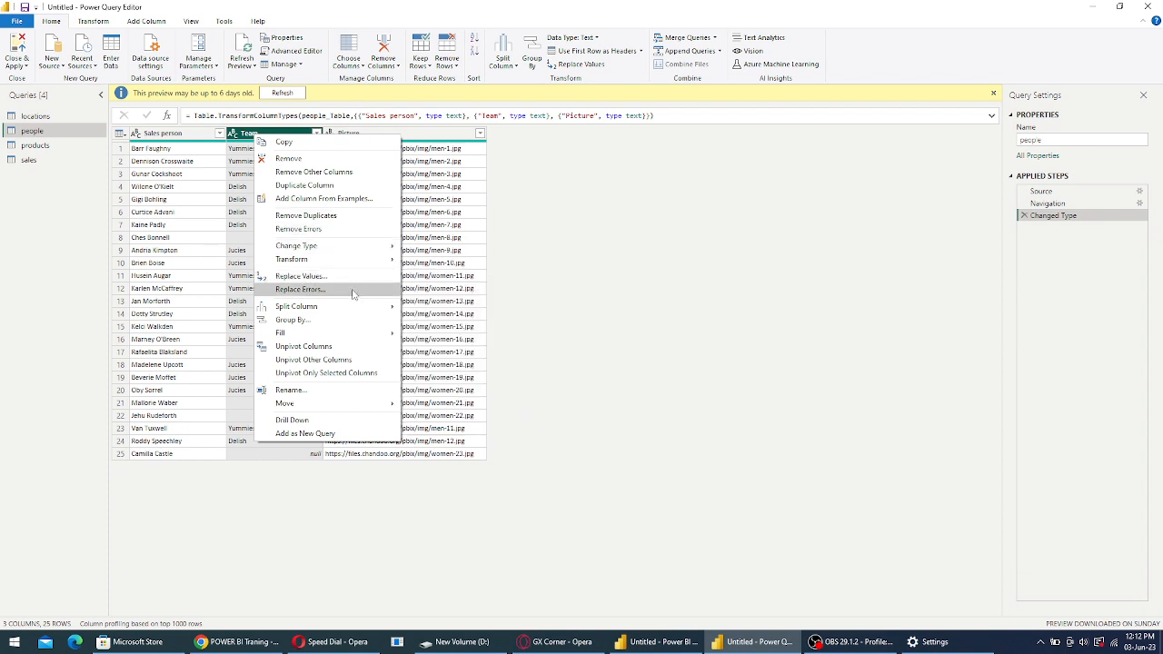
pyautogui.click(354, 282)
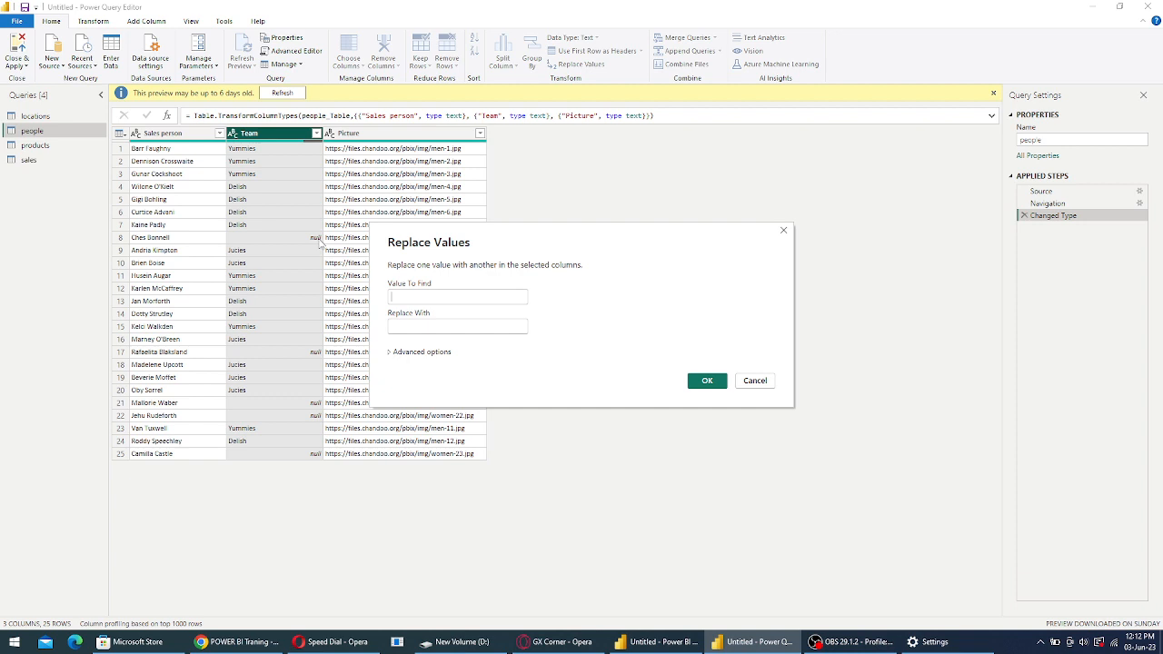
pyautogui.write('null')
pyautogui.click(409, 323)
pyautogui.write('S')
pyautogui.write('a')
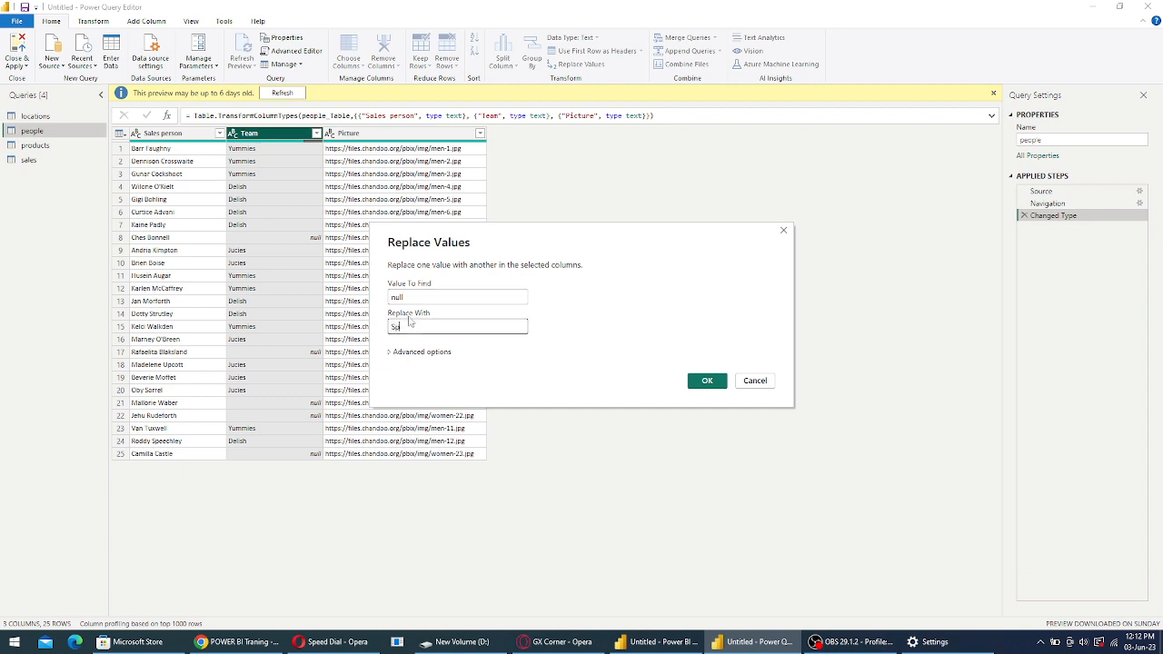
pyautogui.write('ecial')
pyautogui.click(702, 385)
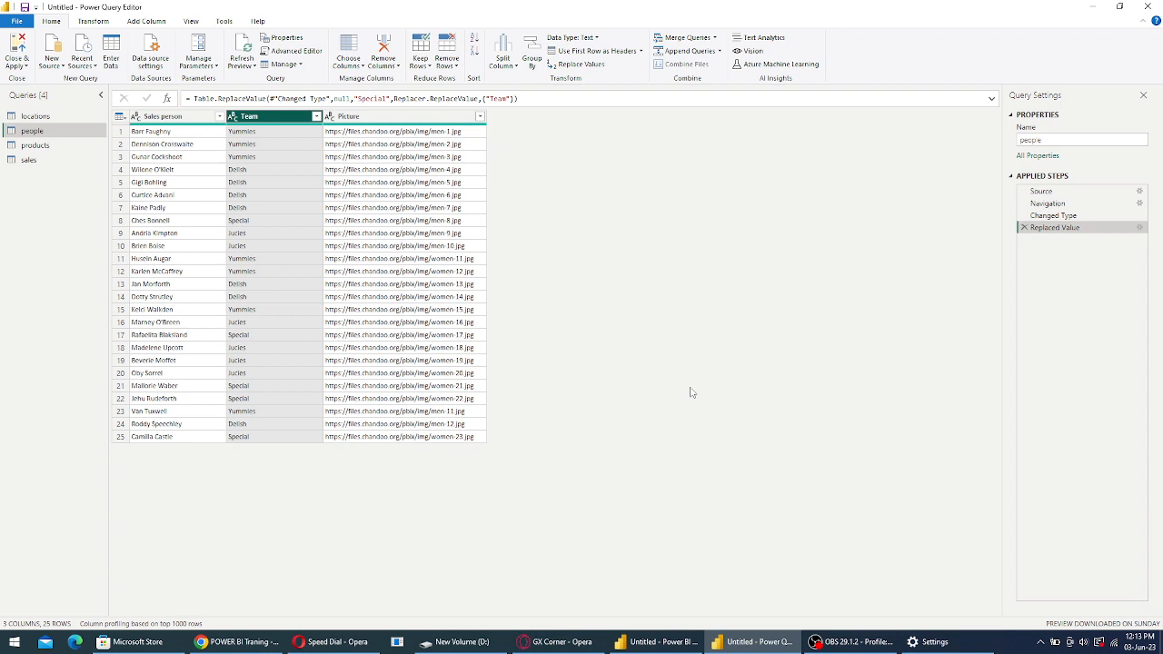
pyautogui.click(17, 71)
pyautogui.click(41, 79)
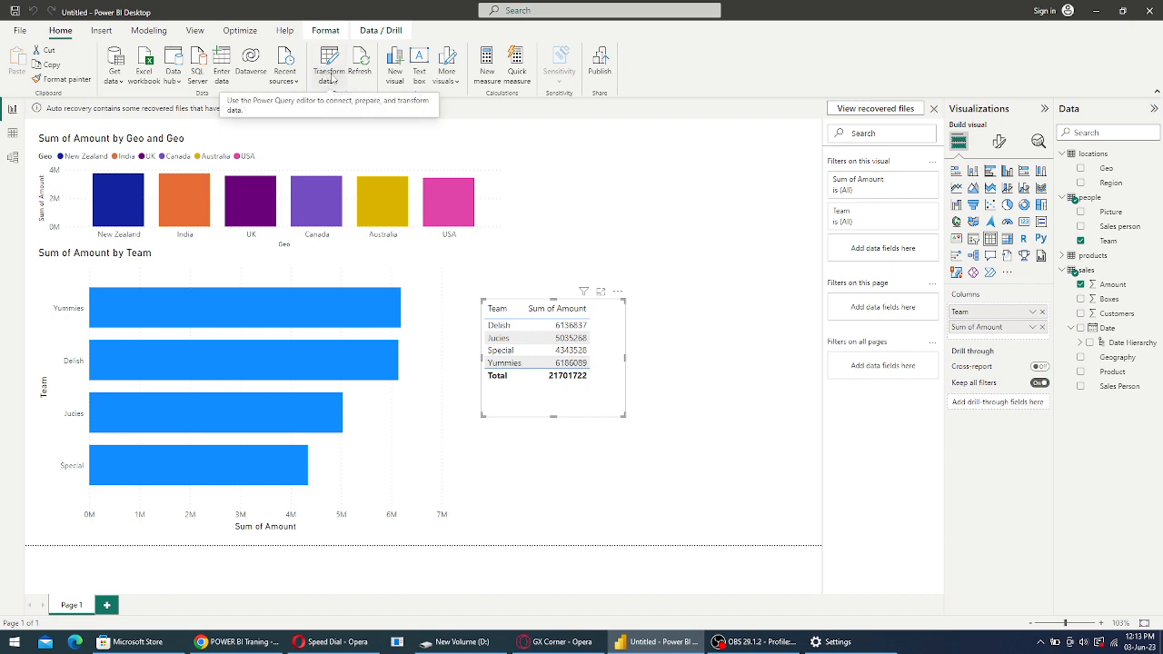
# Reopen the Power Query Editor to review the people query's applied Replaced Value step, and close and apply it
pyautogui.click(332, 80)
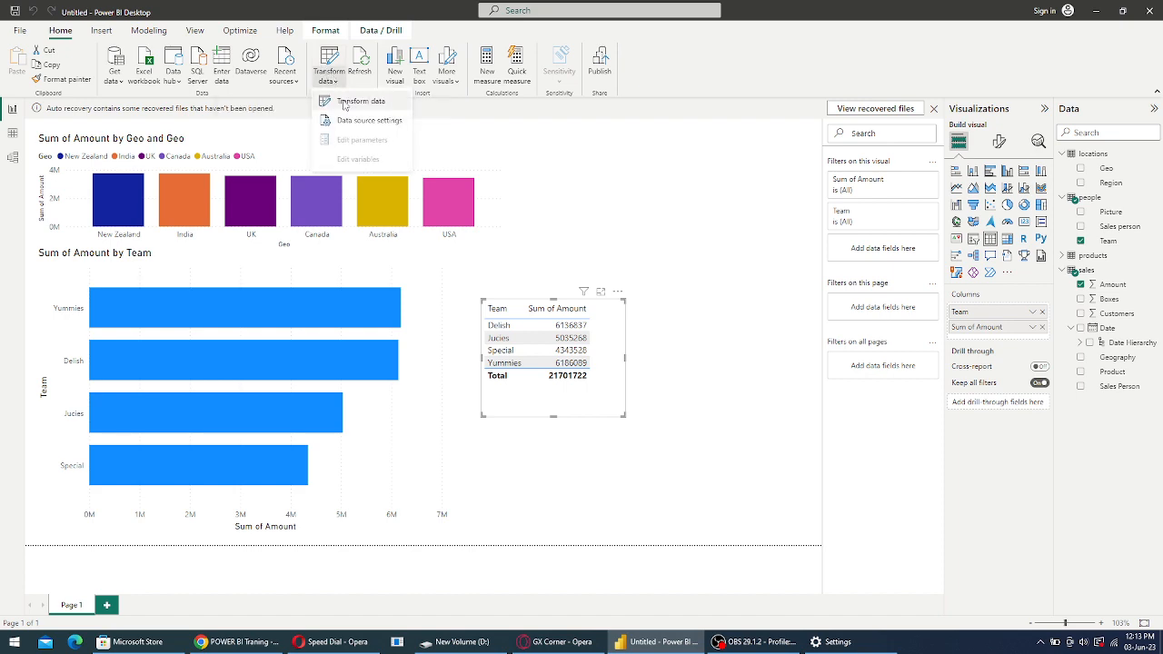
pyautogui.click(327, 97)
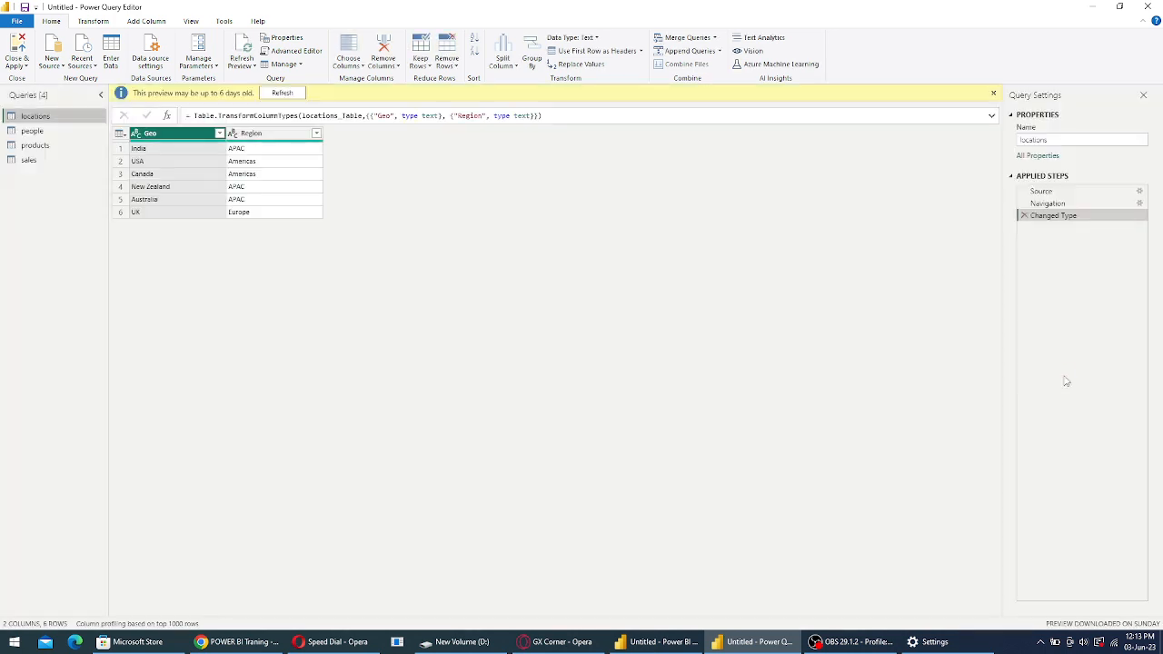
pyautogui.click(31, 134)
pyautogui.click(31, 134)
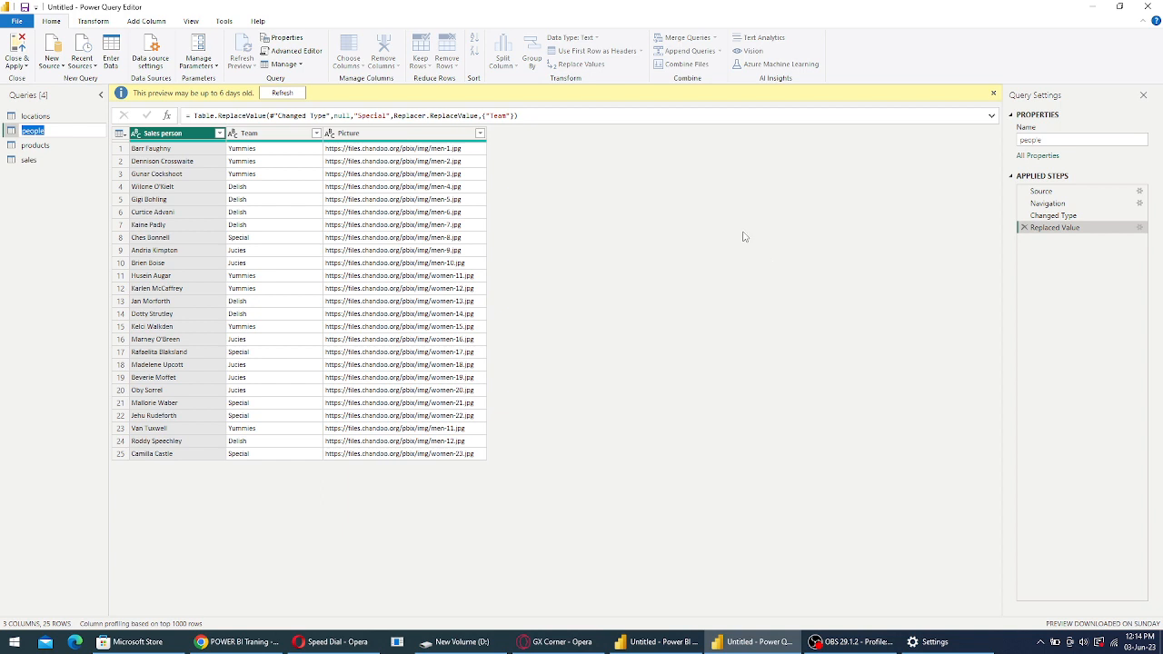
pyautogui.click(16, 66)
pyautogui.click(173, 135)
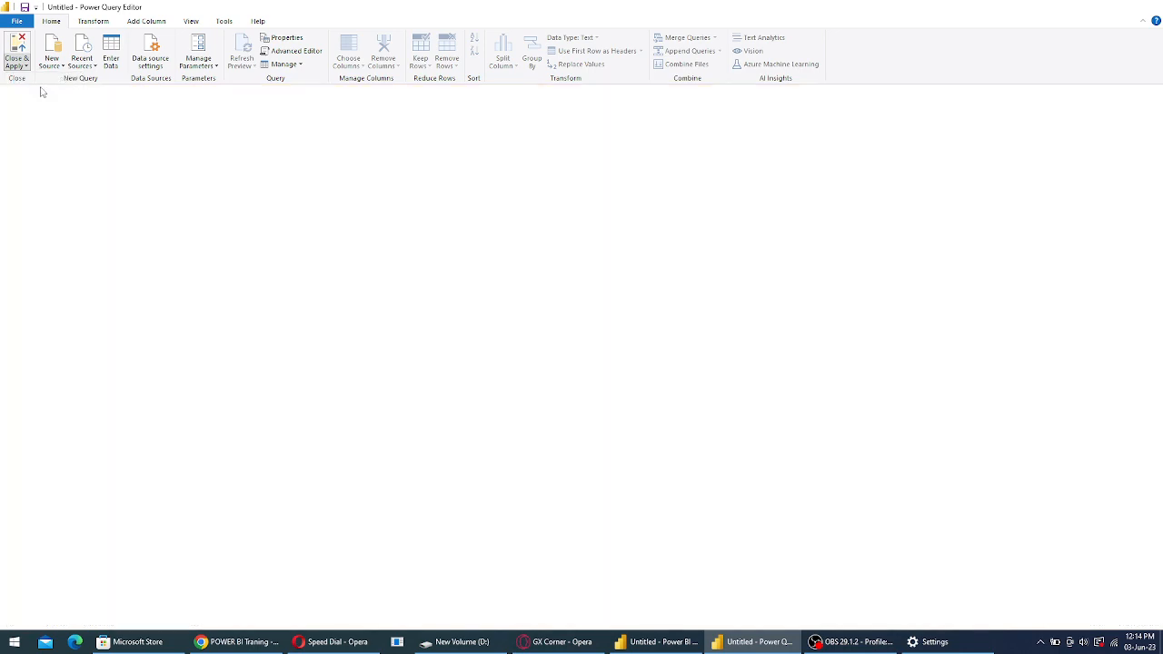